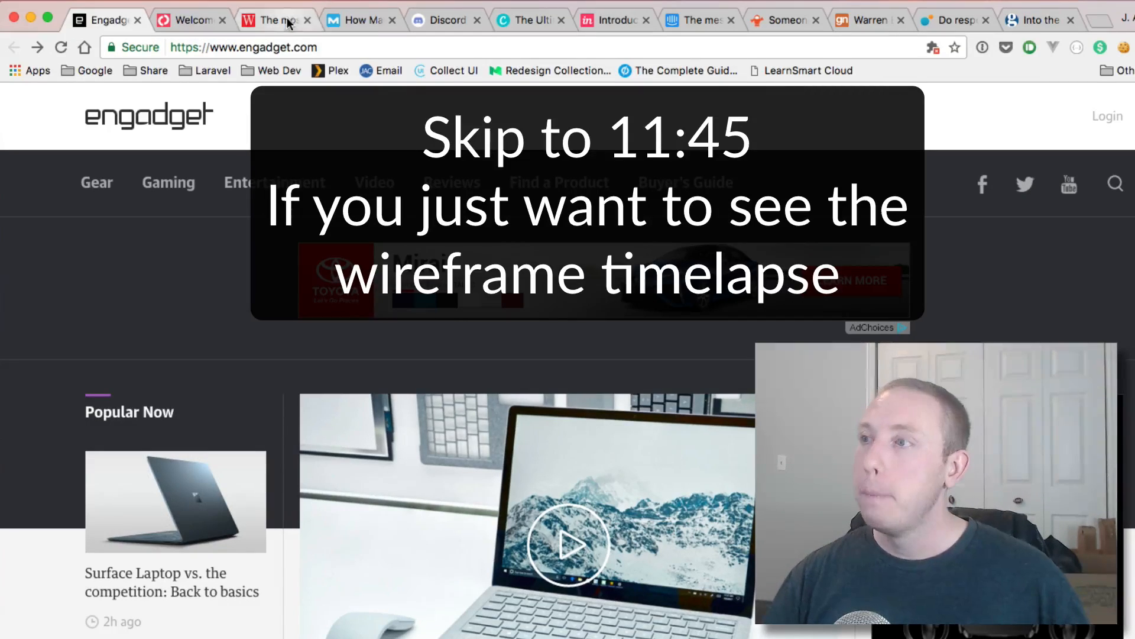
Step: Glance at the Moz tab, then open Engadget's 'Microsoft's Surface Laptop doesn't need gimmicks to be special' article
click(342, 24)
click(108, 20)
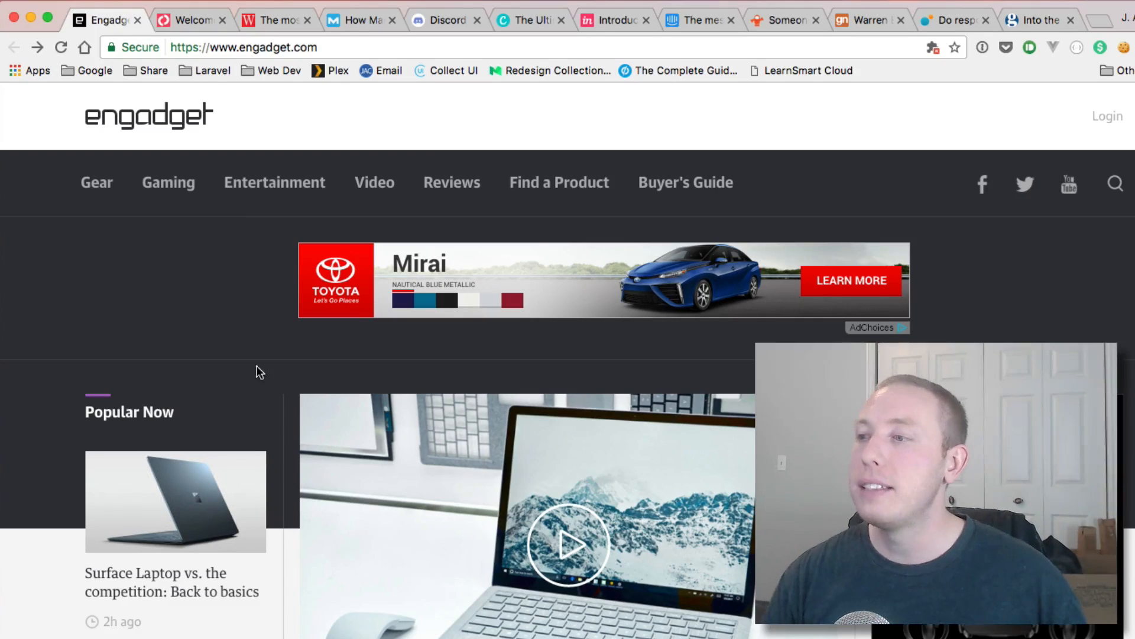
scroll(349, 459, down, 5)
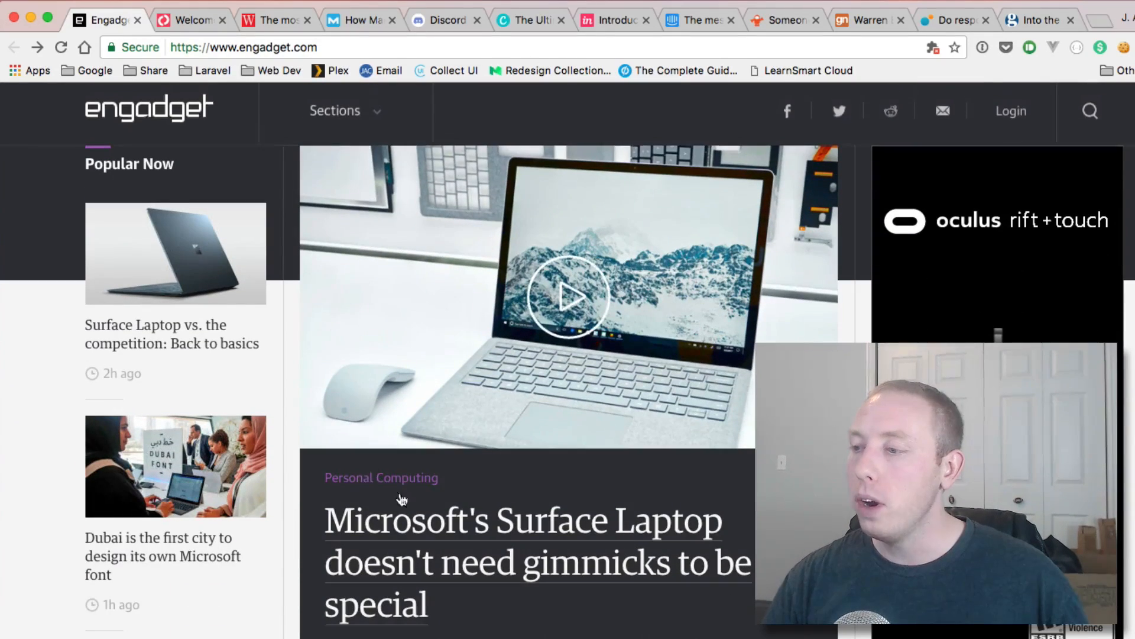
click(433, 544)
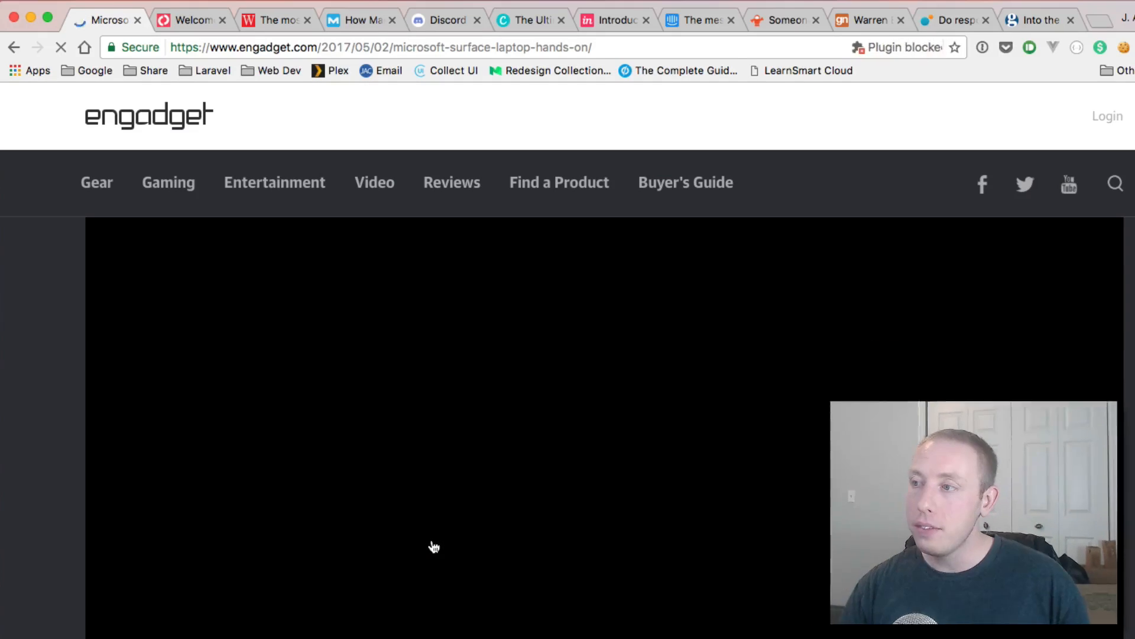
scroll(401, 540, down, 3)
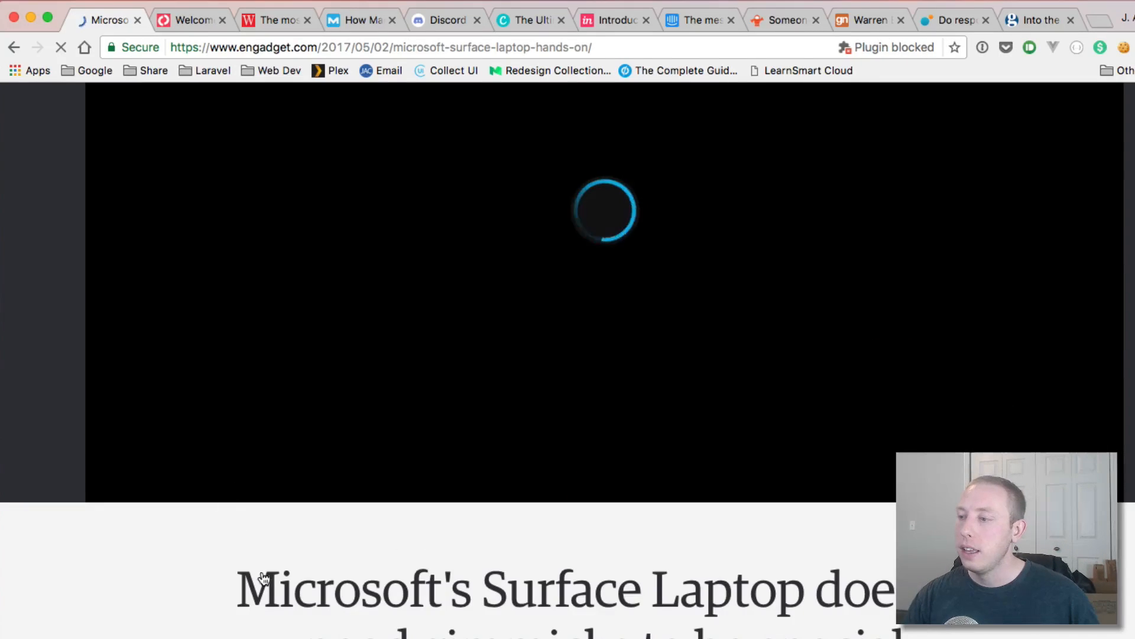
scroll(261, 570, down, 10)
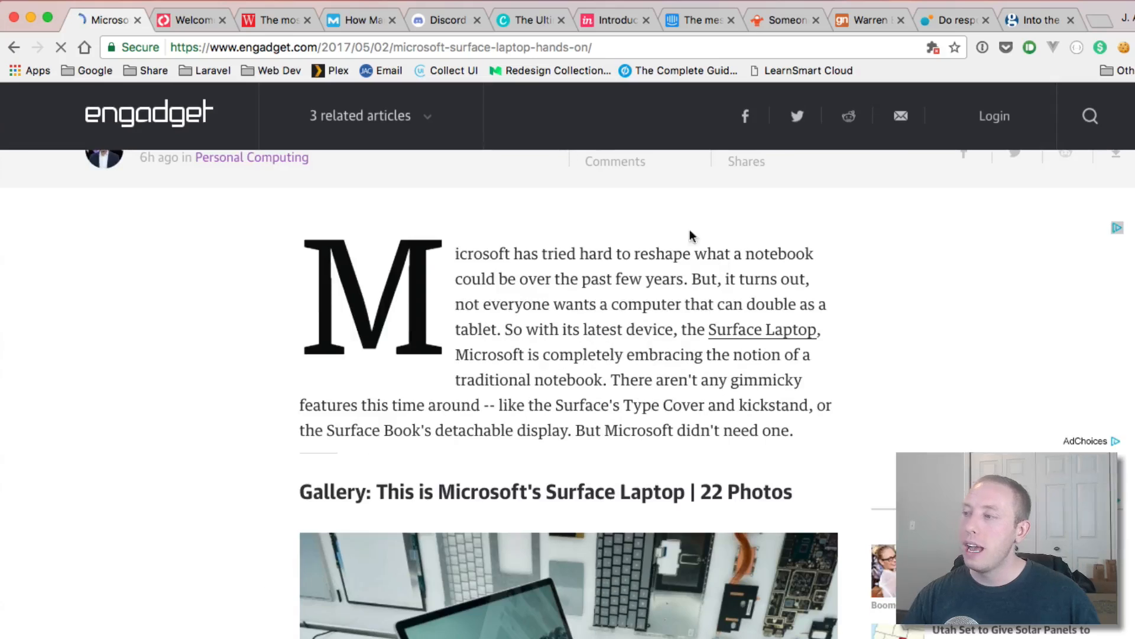
scroll(675, 337, down, 2)
scroll(670, 341, down, 7)
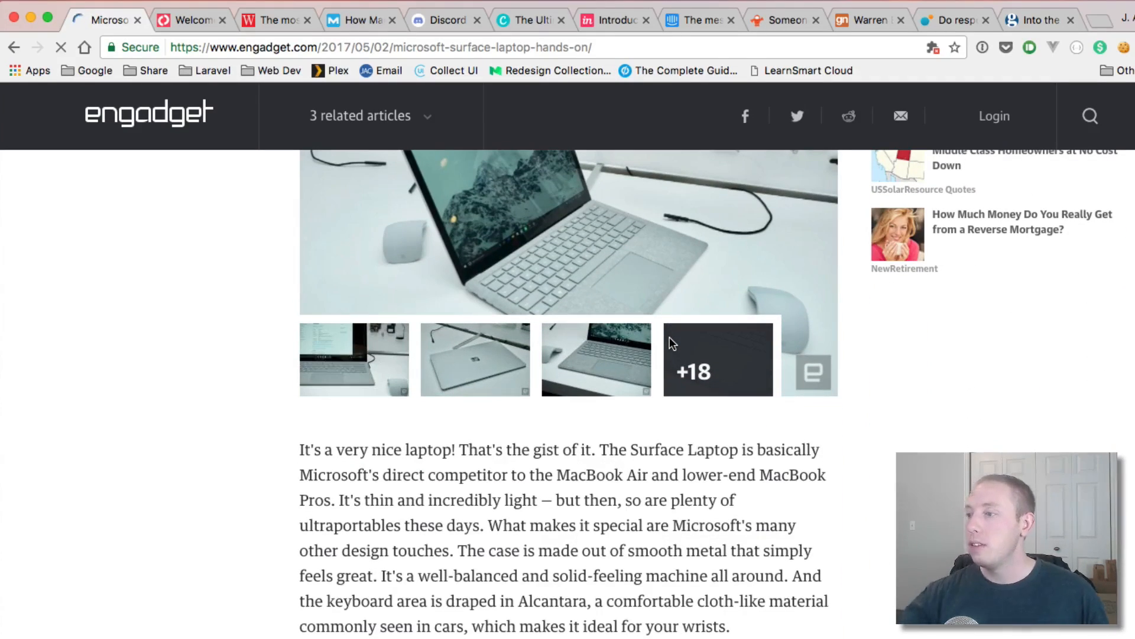
scroll(670, 336, up, 8)
scroll(670, 339, down, 14)
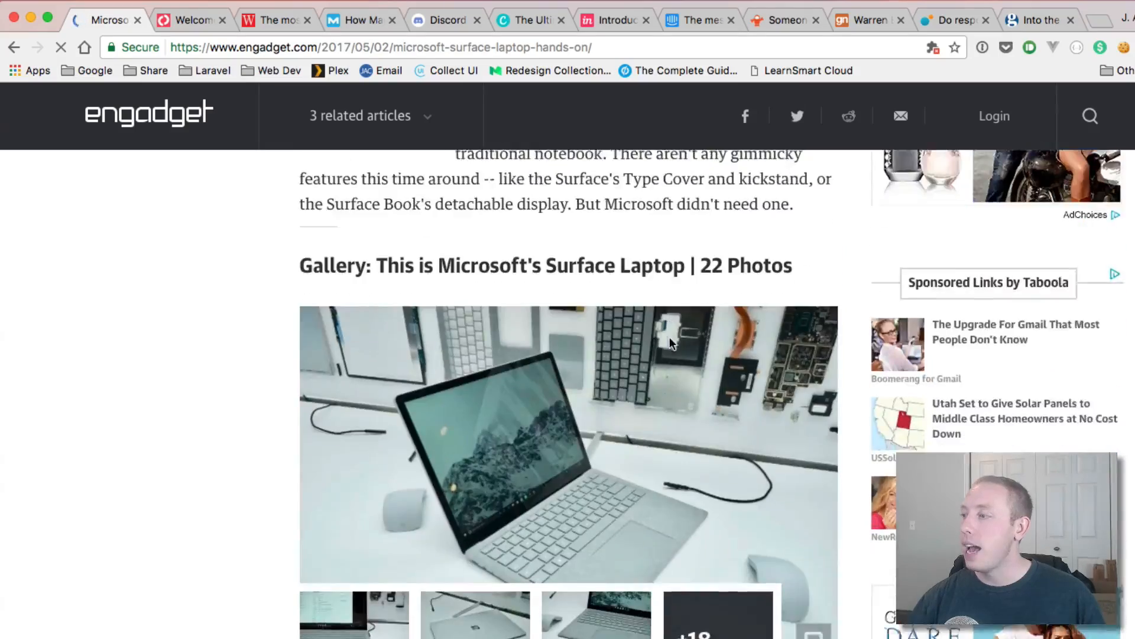
scroll(672, 343, down, 12)
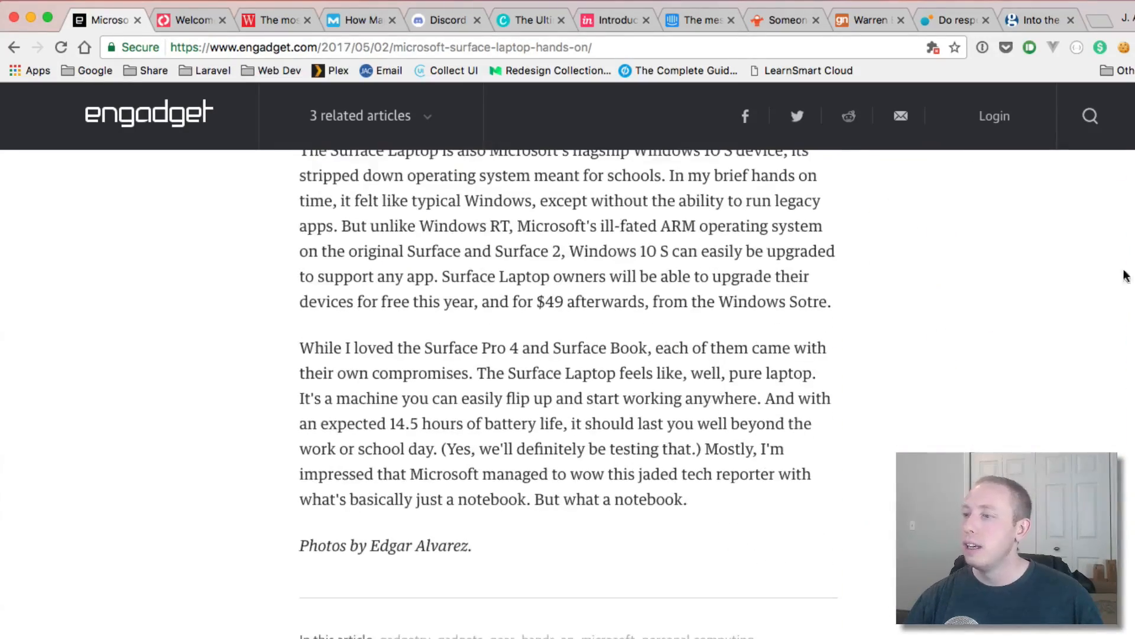
scroll(198, 401, up, 2)
scroll(197, 401, up, 3)
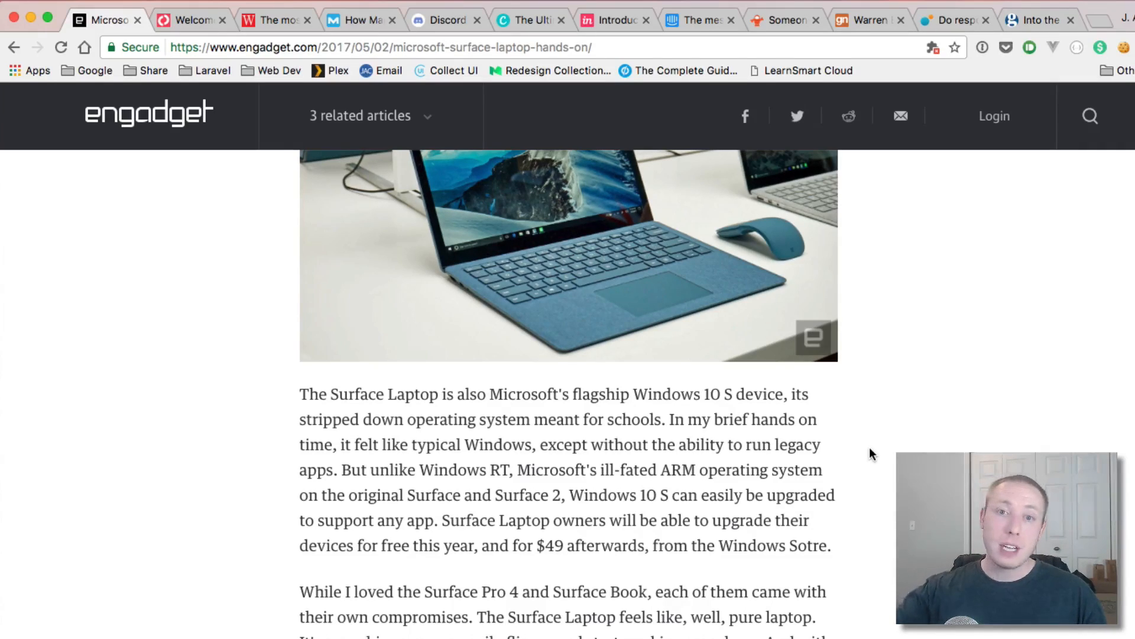
scroll(870, 448, up, 20)
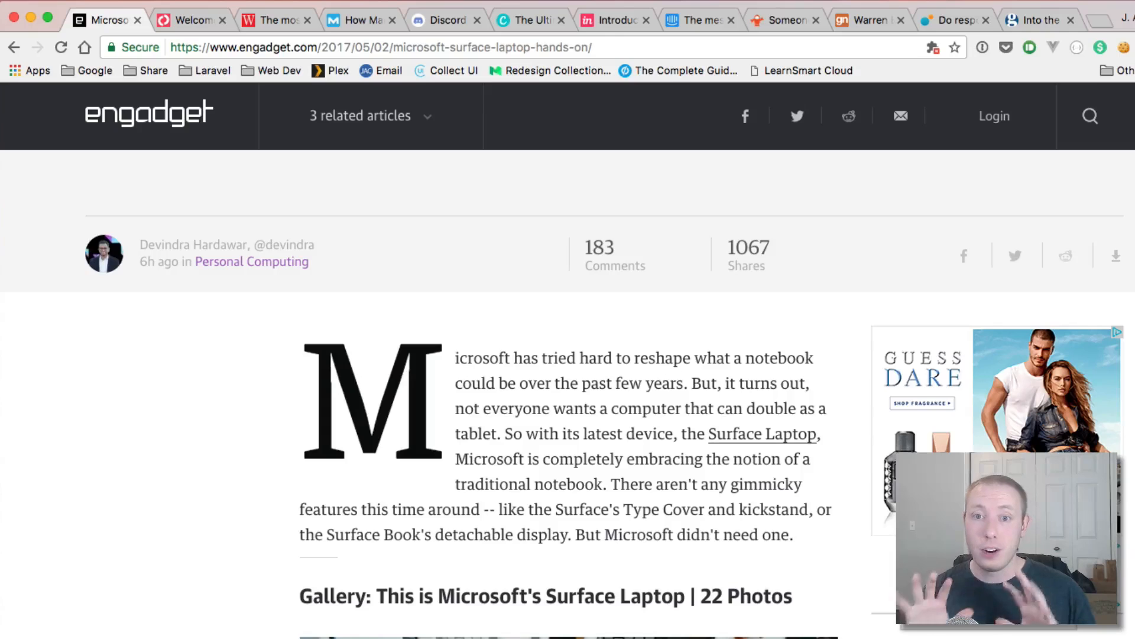
scroll(568, 390, up, 5)
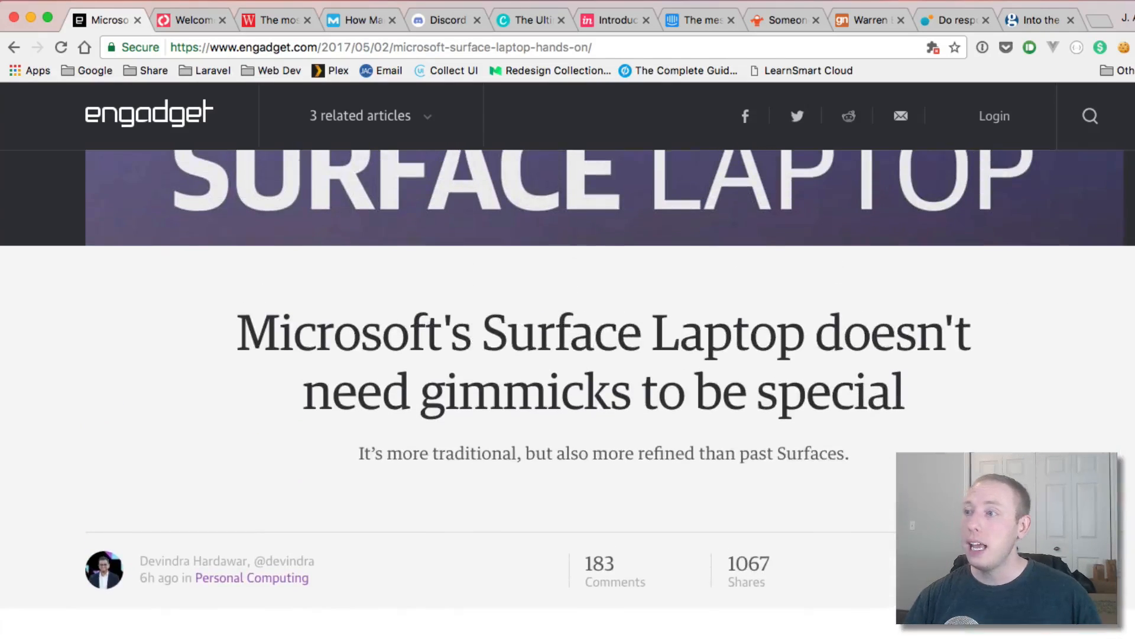
scroll(263, 198, down, 3)
scroll(264, 198, up, 2)
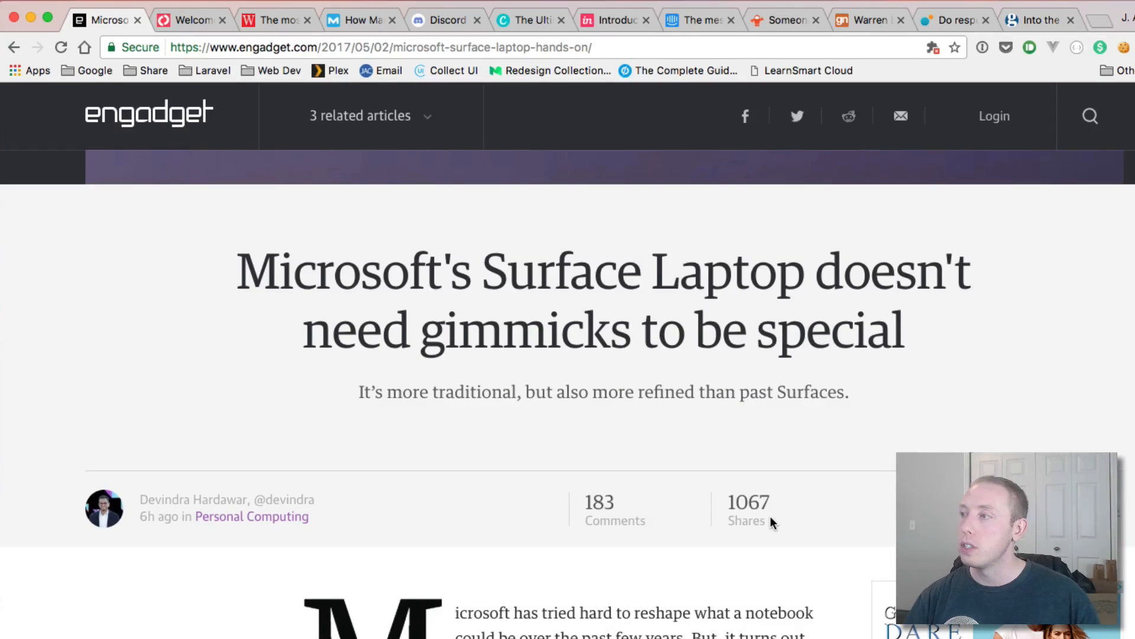
scroll(772, 522, down, 8)
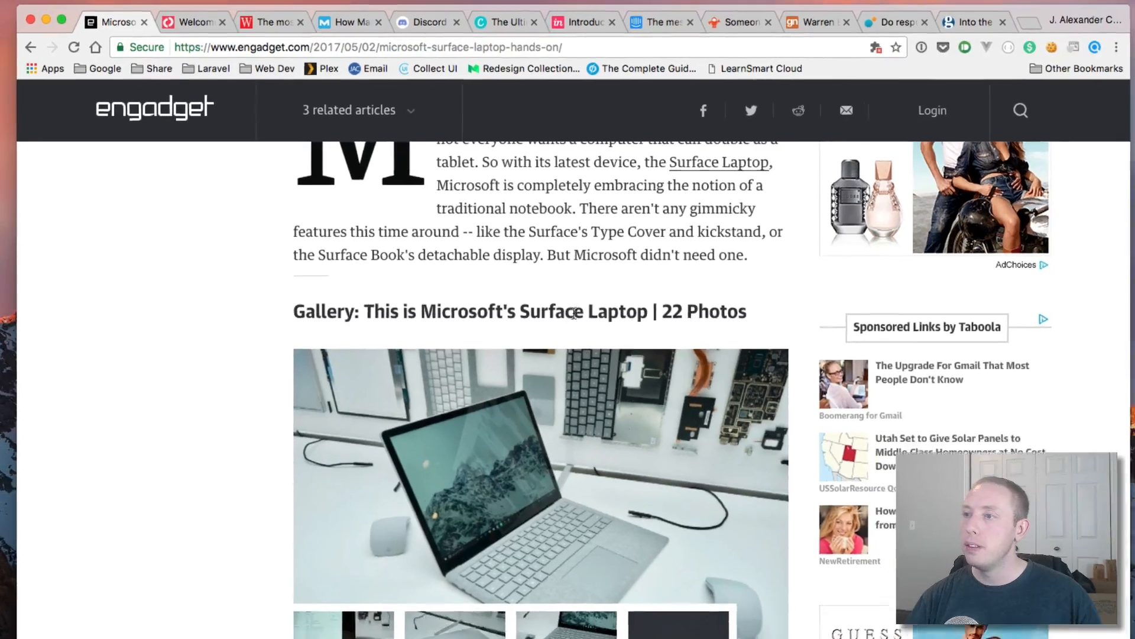
scroll(607, 310, up, 15)
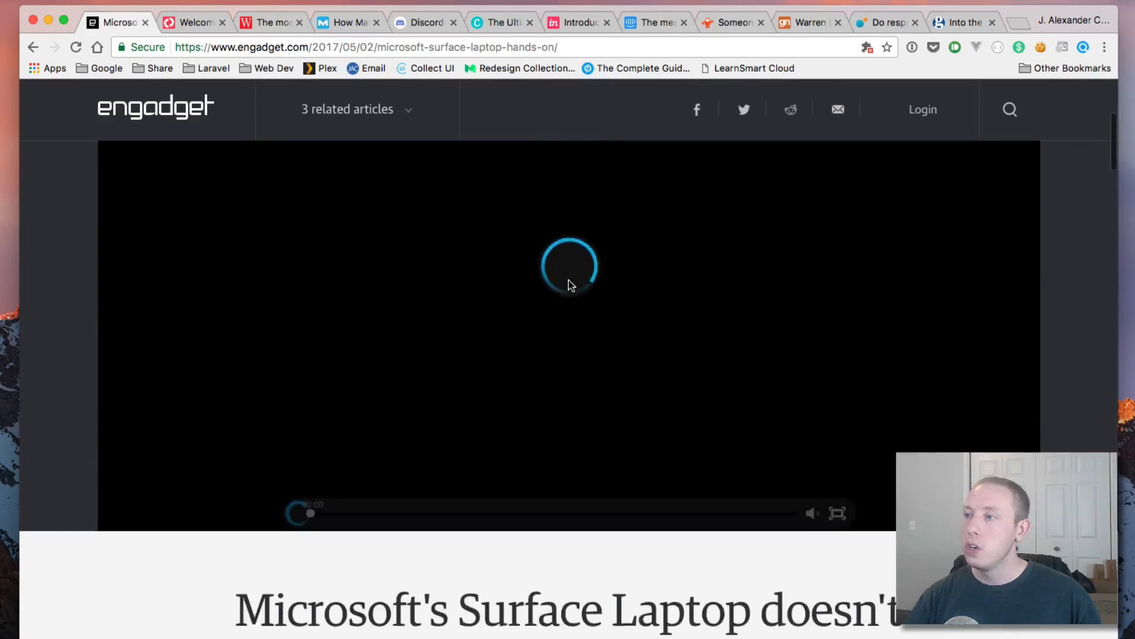
scroll(570, 285, up, 4)
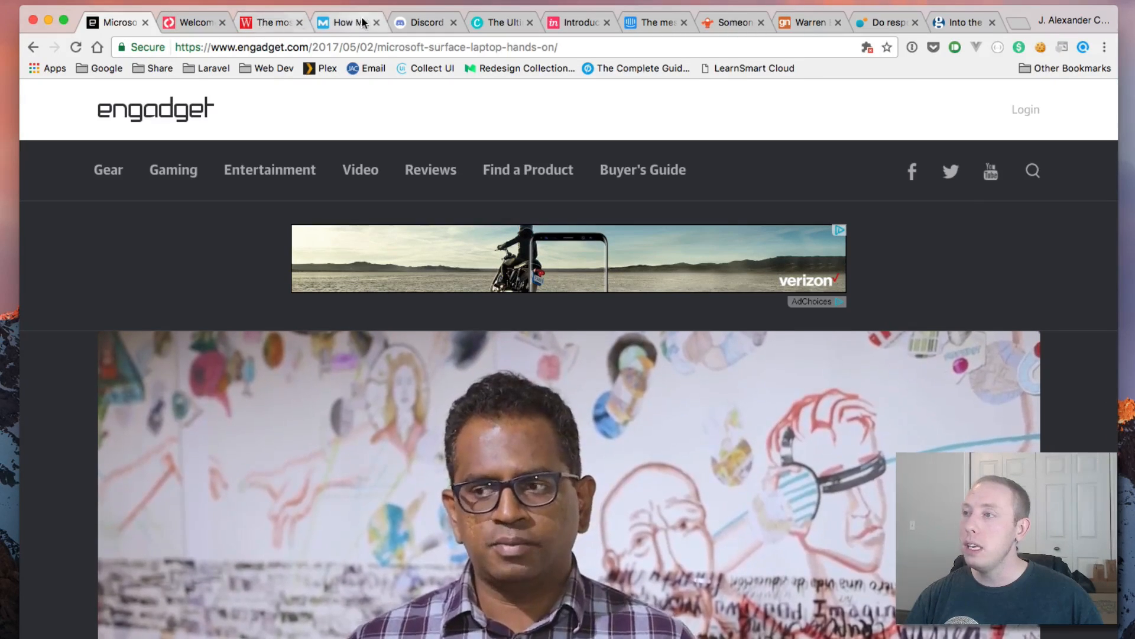
Step: Skim the Moz Netflix lead-generation article through its Webinars vs. on-demand content section, then return to the top
click(332, 22)
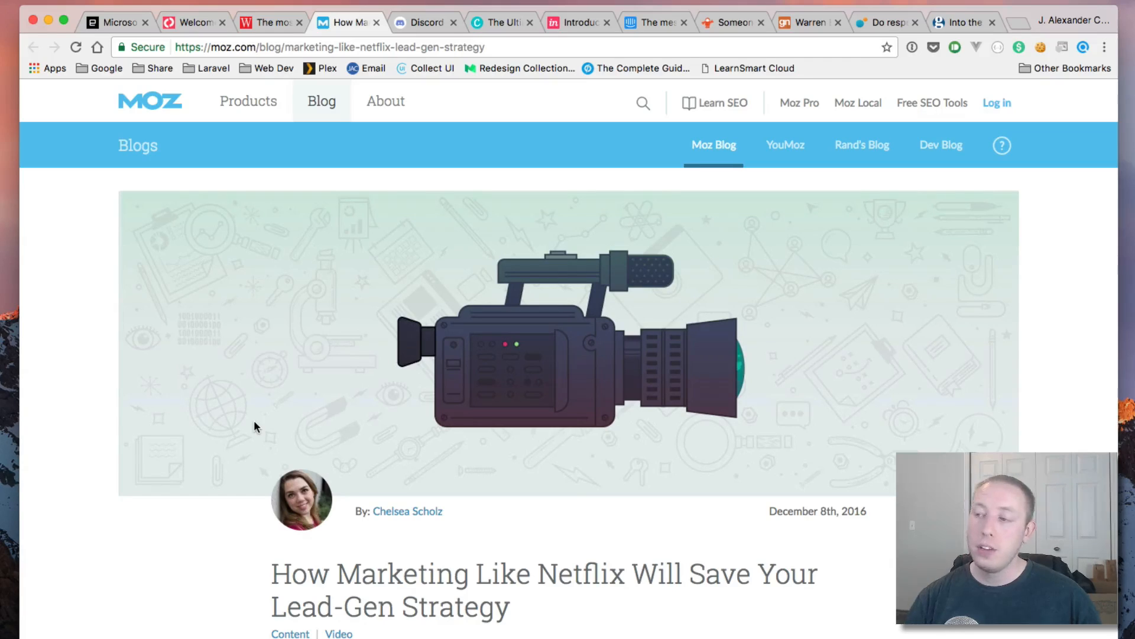
scroll(550, 602, down, 13)
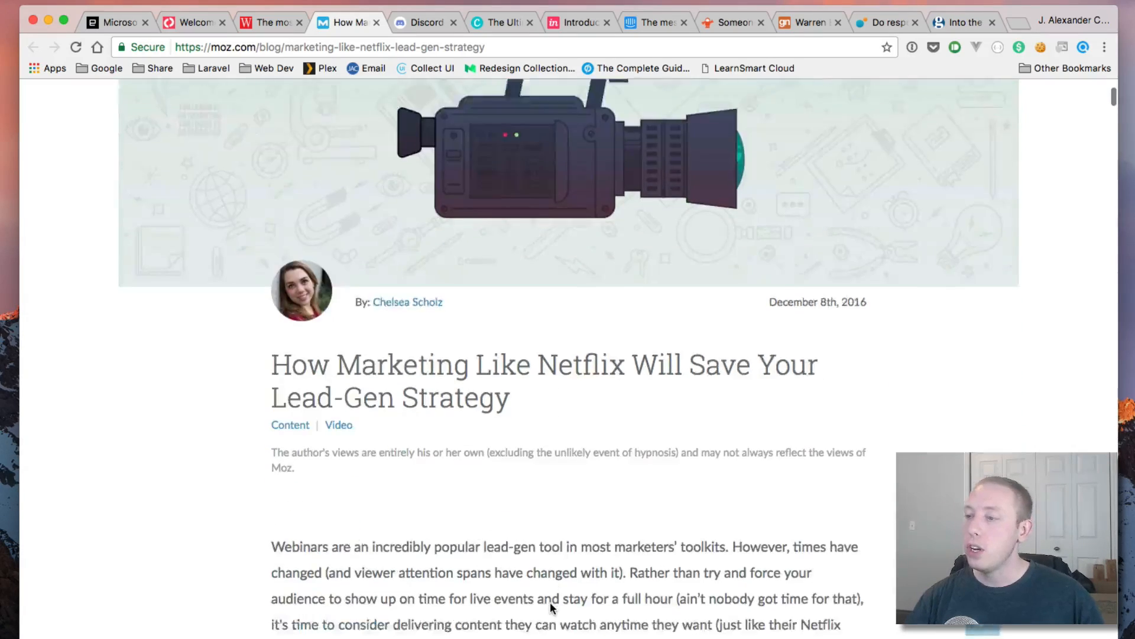
scroll(550, 602, down, 5)
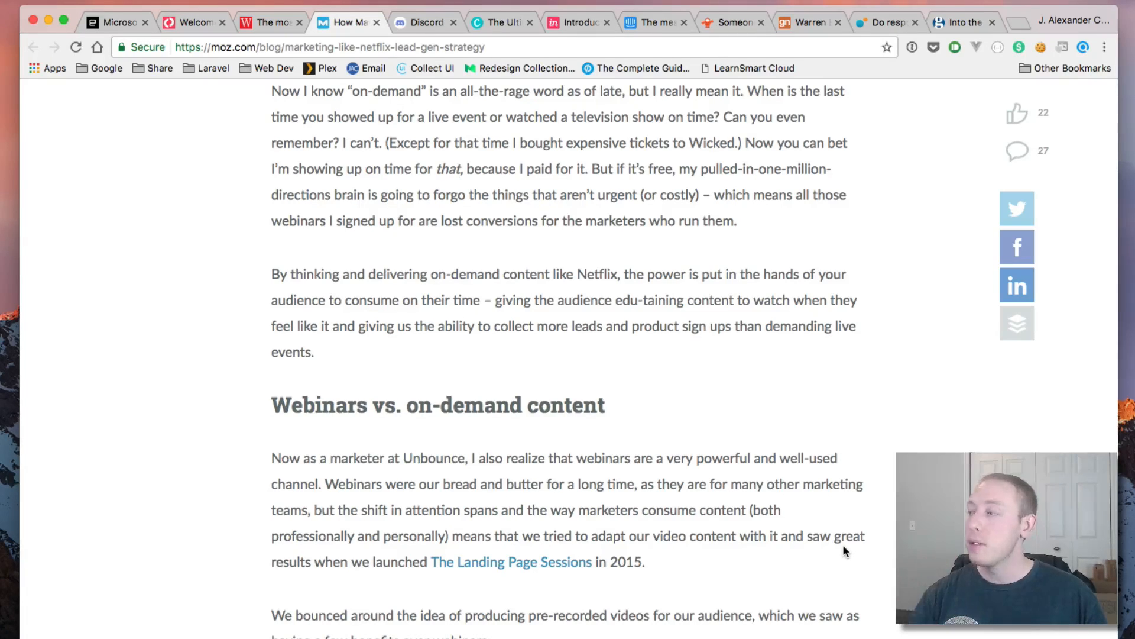
drag(272, 409, 731, 570)
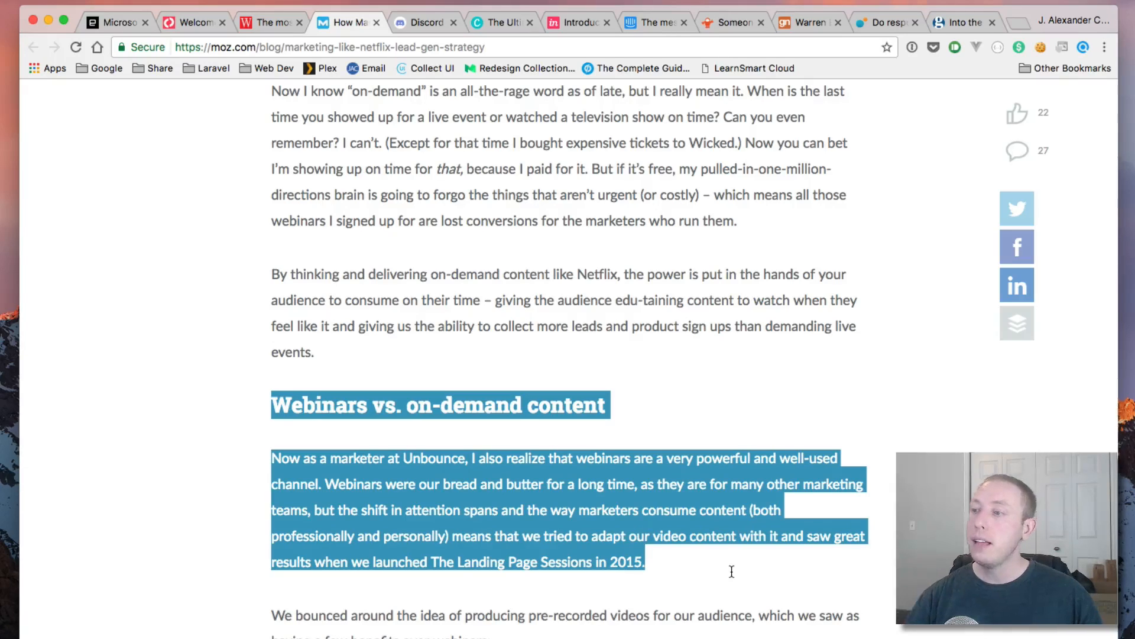
click(849, 503)
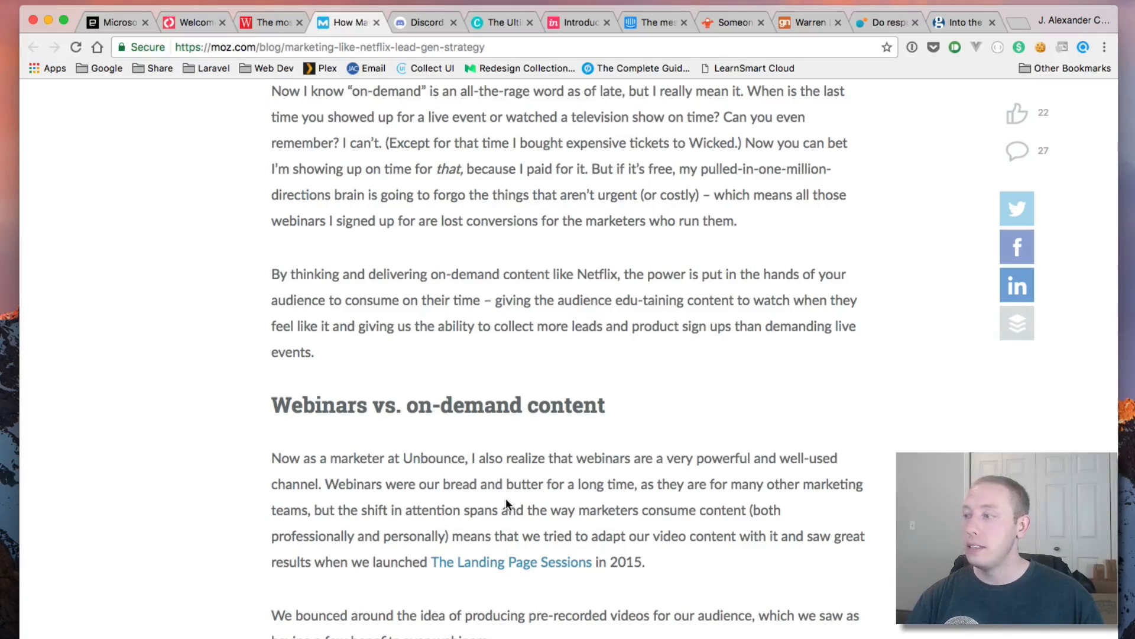
scroll(505, 500, down, 20)
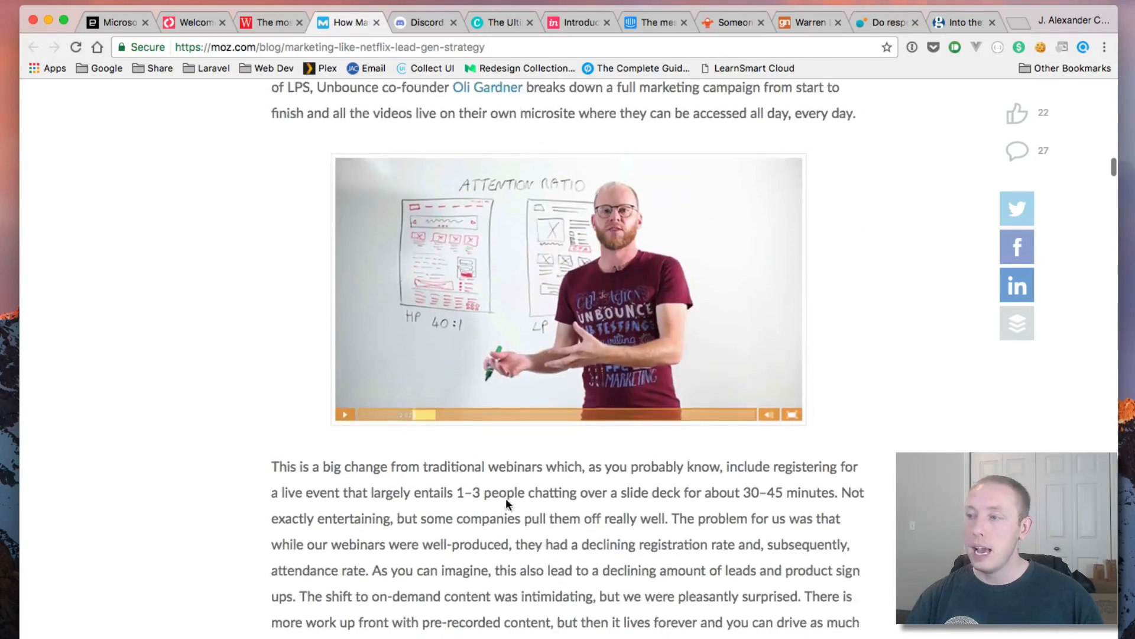
scroll(506, 503, down, 4)
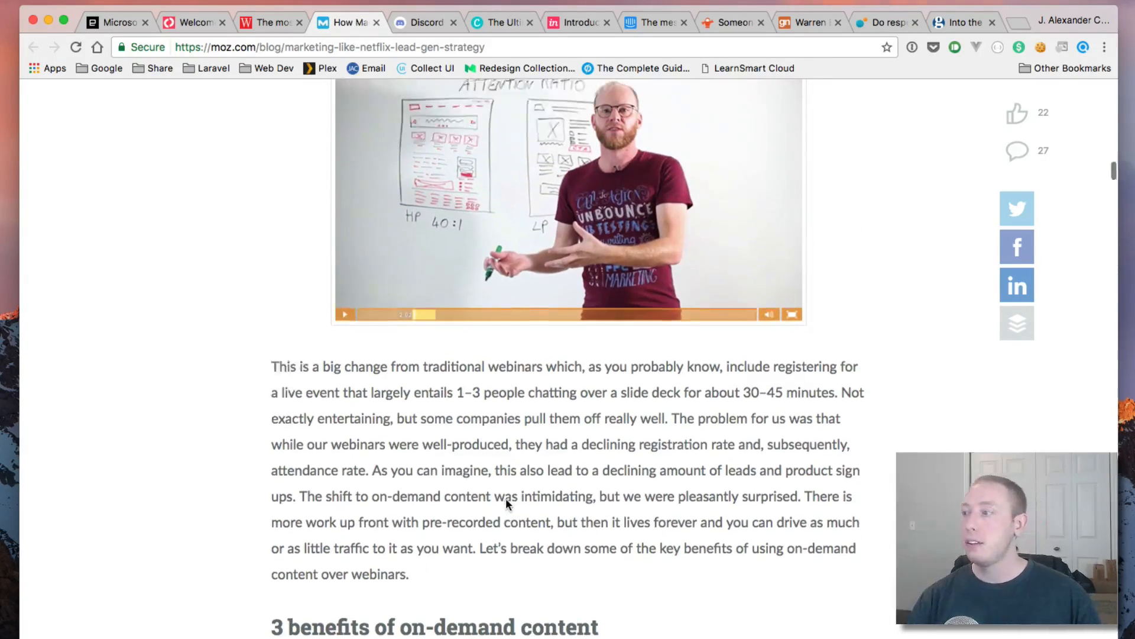
key(Home)
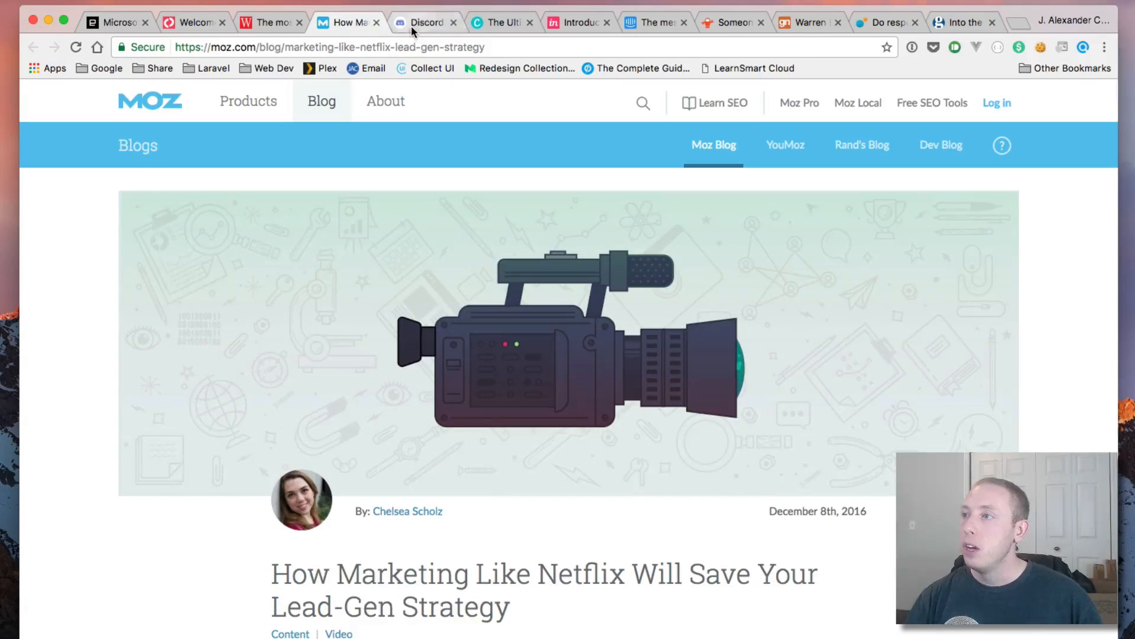
Step: Switch to the Official Discord Blog and scroll down to its grid of post cards
click(413, 26)
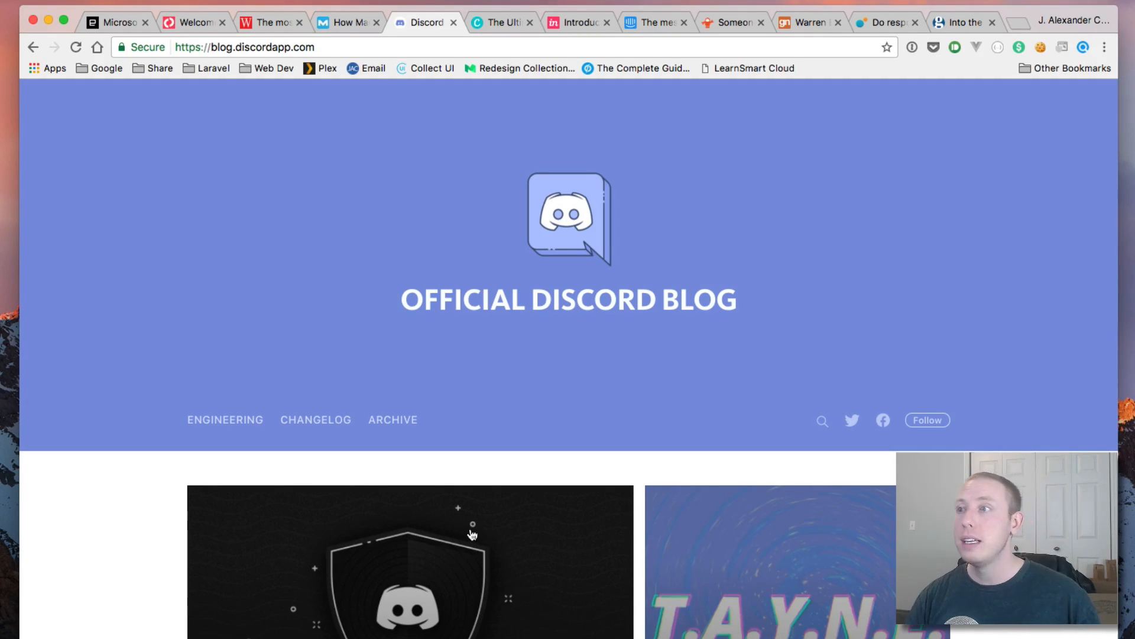
scroll(472, 535, down, 10)
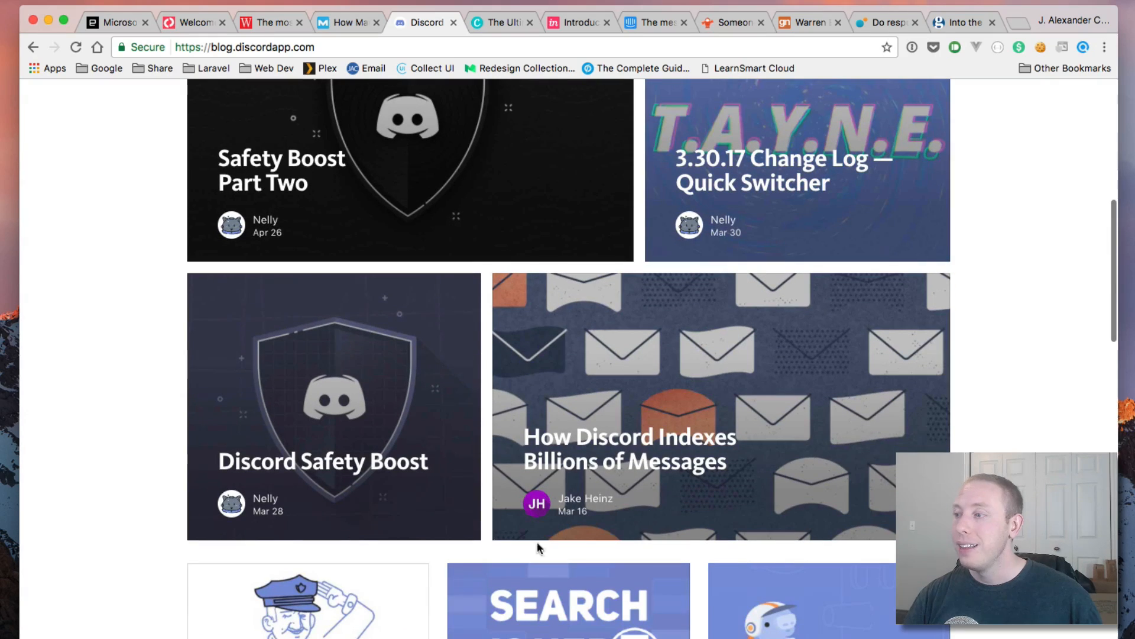
scroll(562, 438, down, 2)
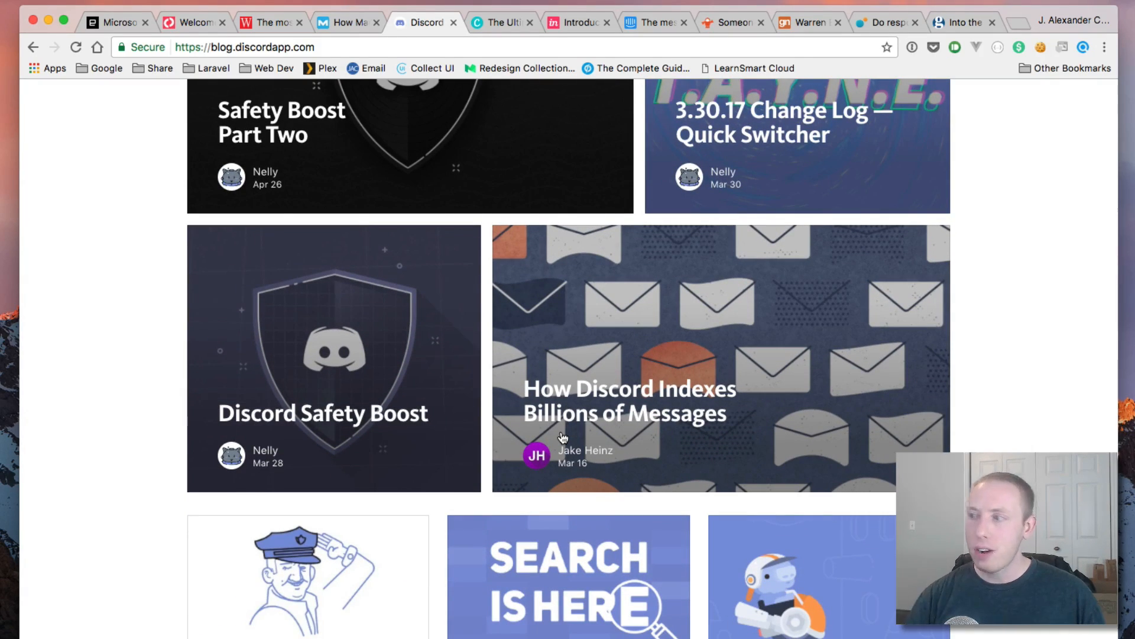
Step: Preview the How Discord Indexes Billions of Messages post, then go back to the blog listing
click(683, 404)
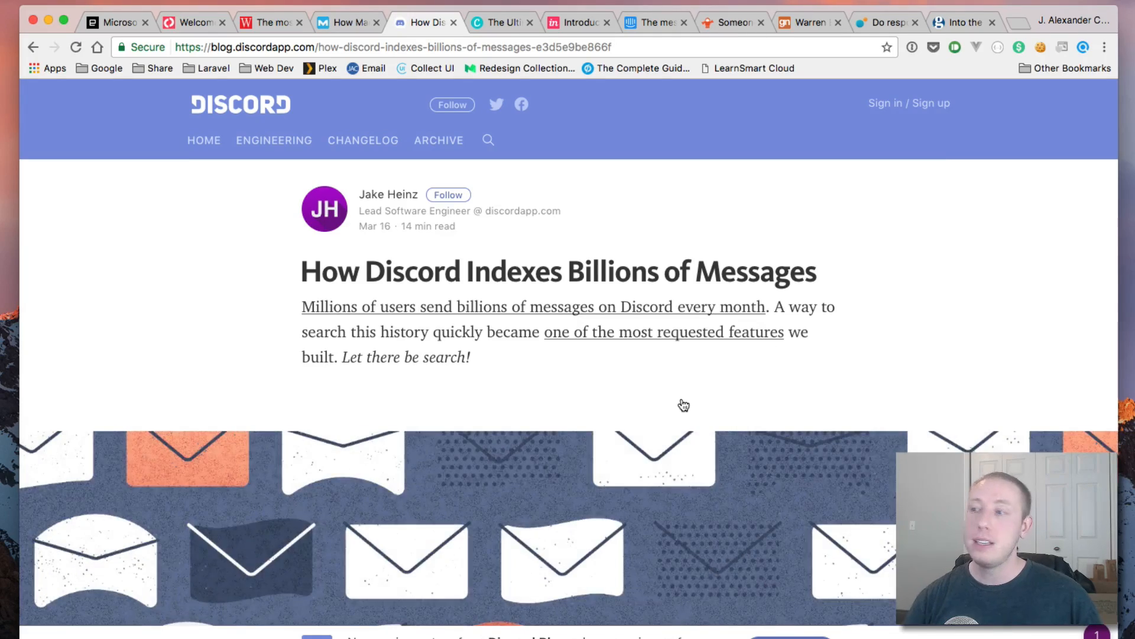
scroll(680, 405, down, 20)
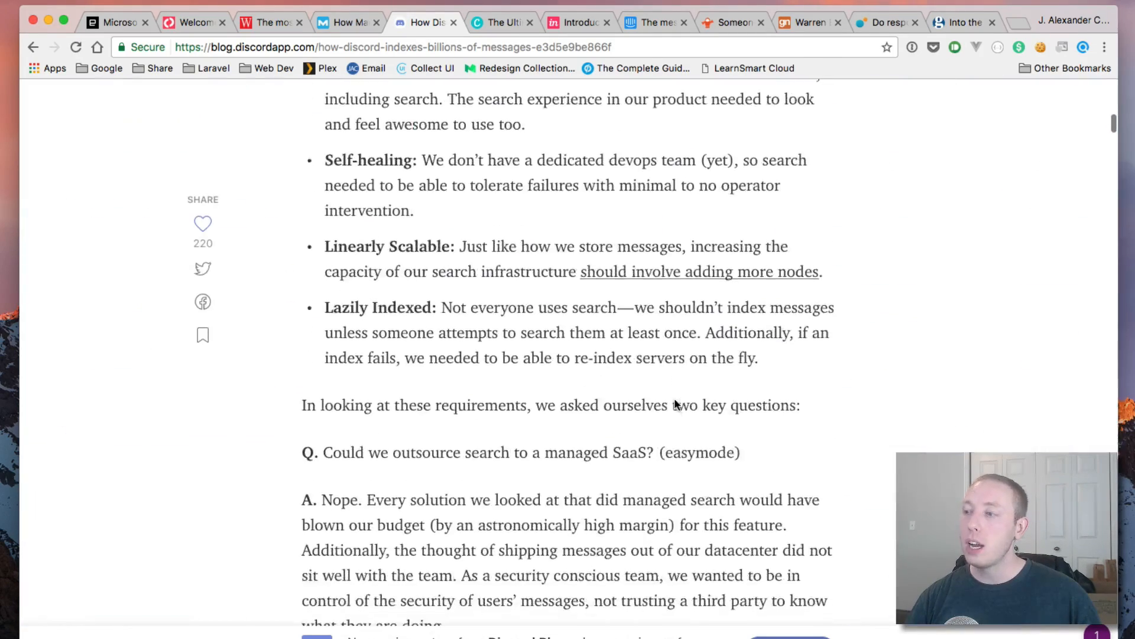
scroll(677, 404, down, 2)
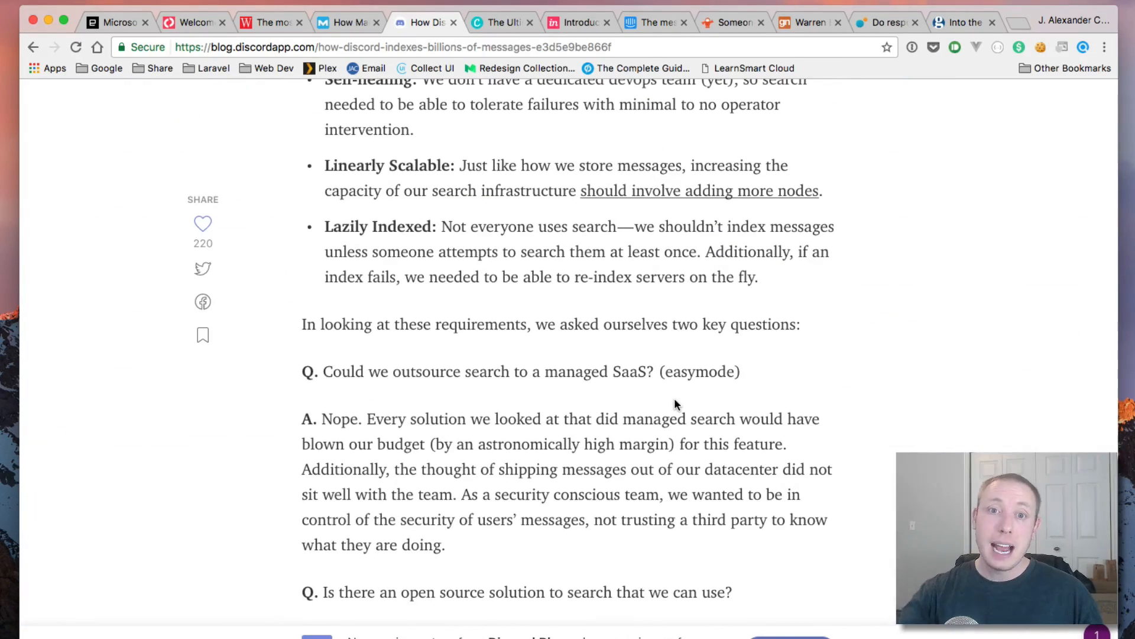
scroll(675, 402, up, 20)
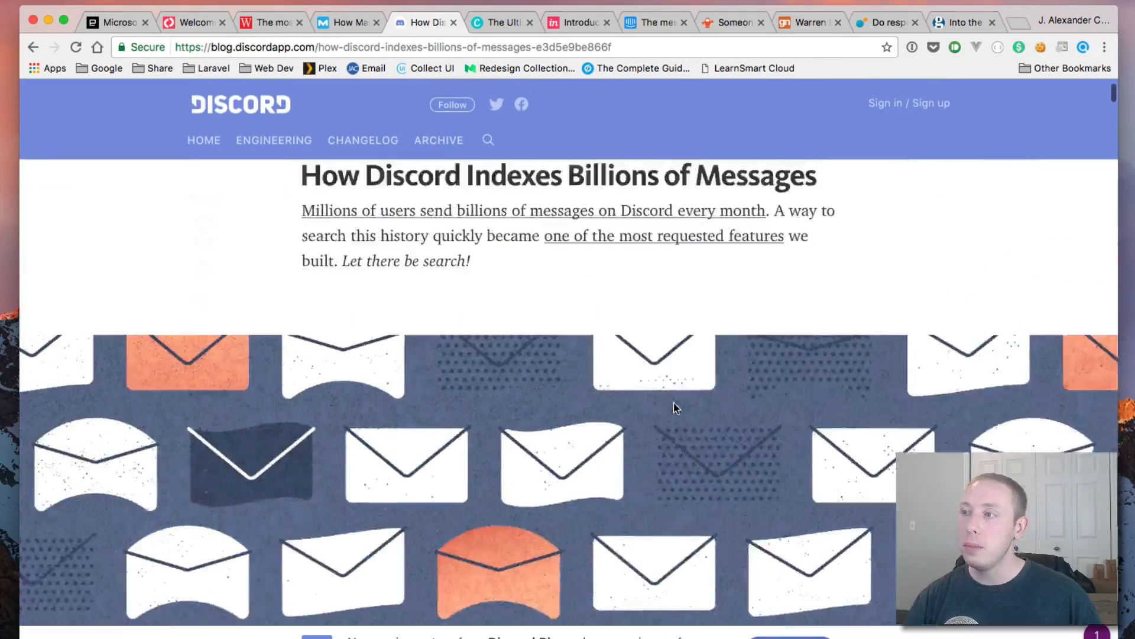
key(super+bracketleft)
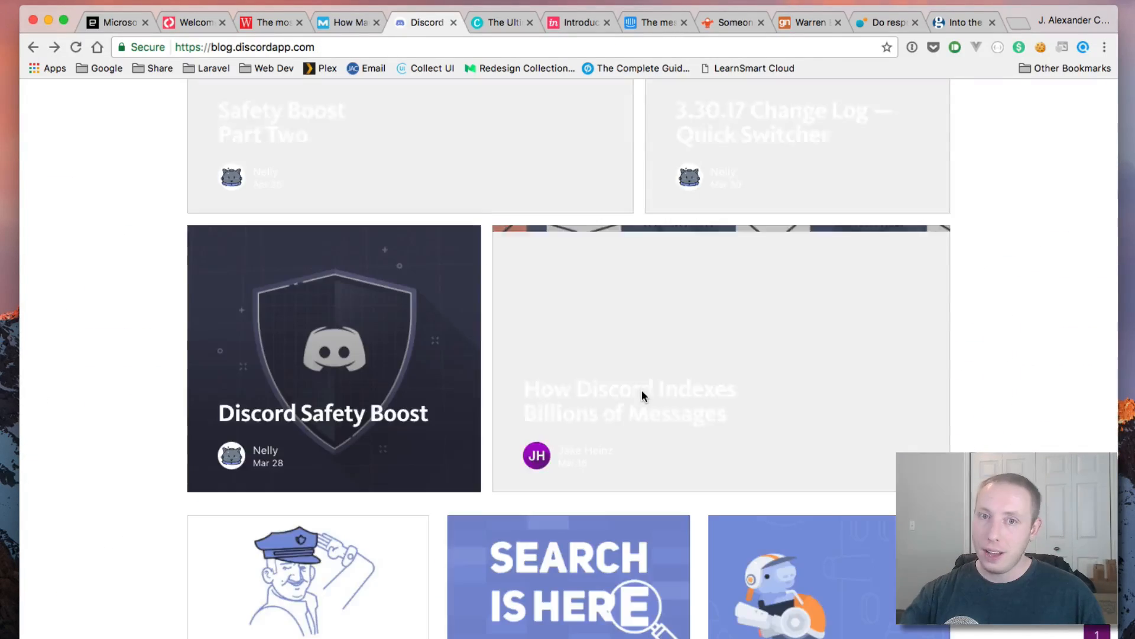
Step: Scroll further down the listing and look through the push request bursts article
scroll(642, 390, down, 5)
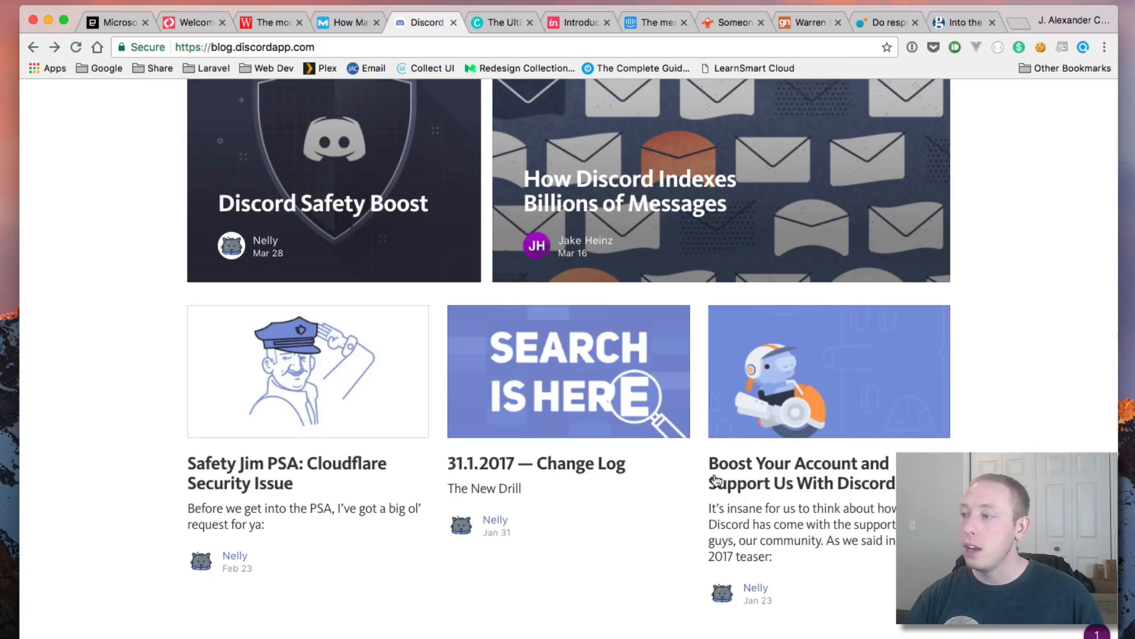
scroll(519, 477, down, 6)
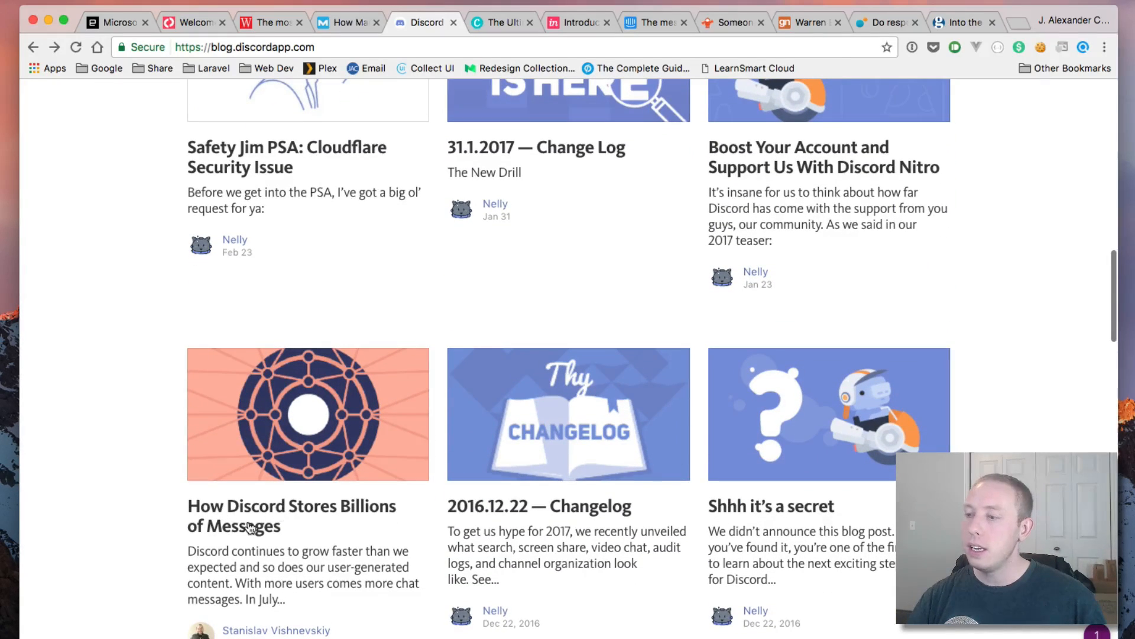
scroll(813, 516, down, 5)
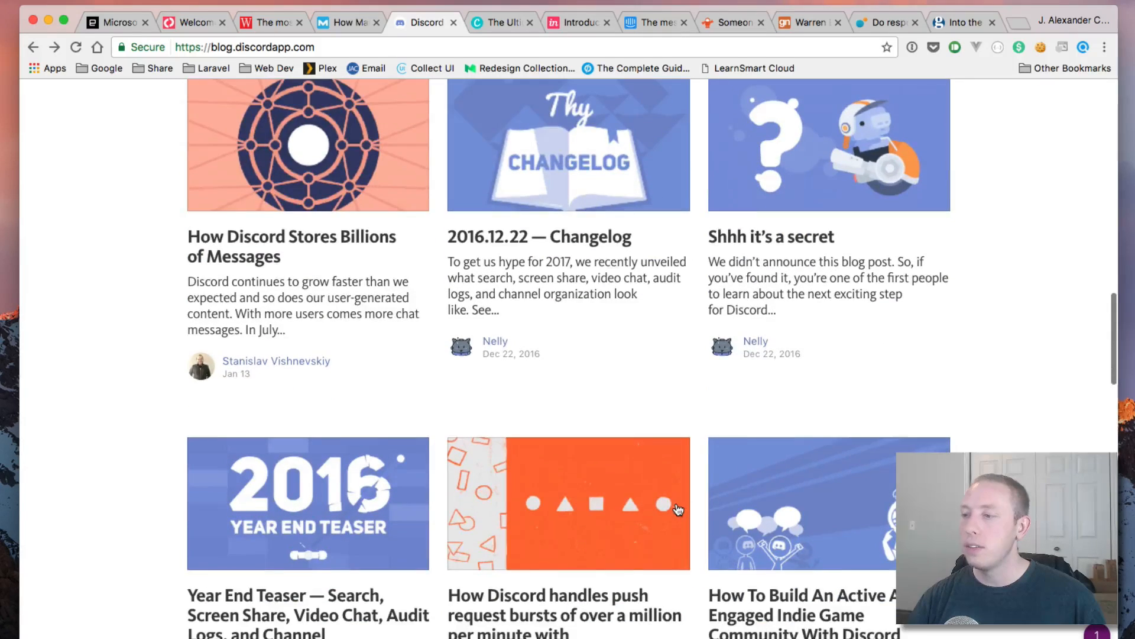
scroll(678, 509, down, 2)
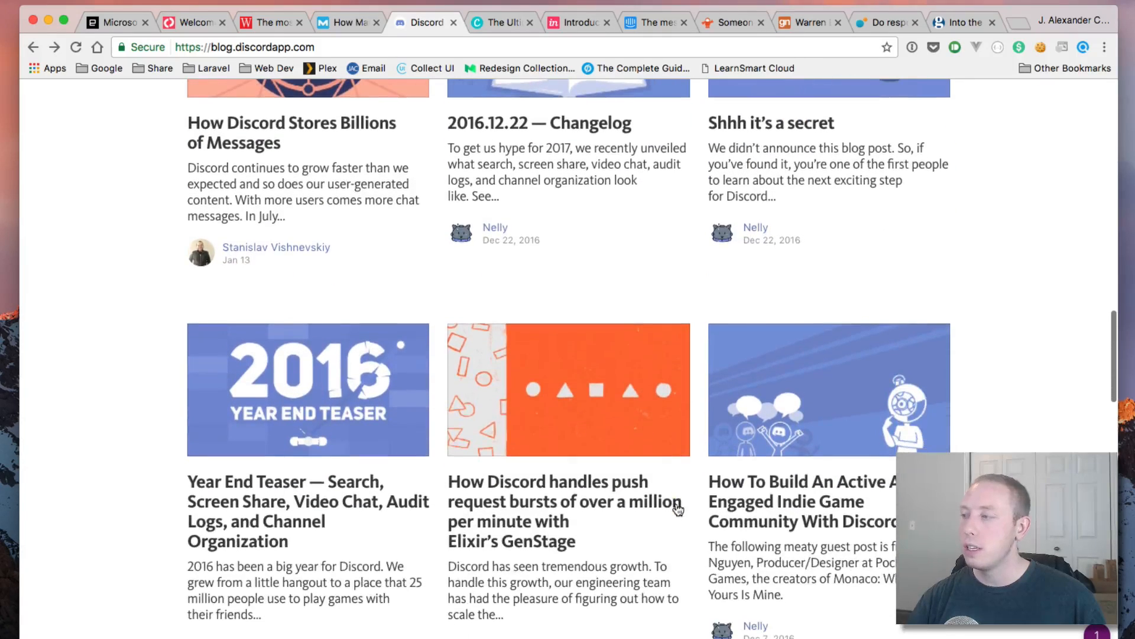
click(619, 507)
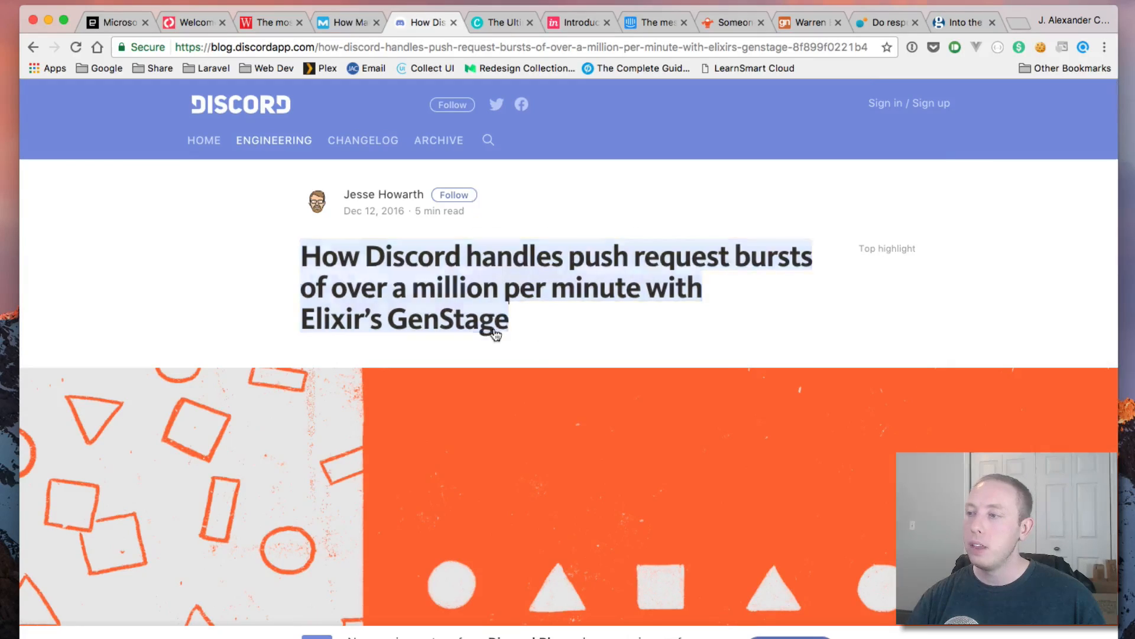
scroll(588, 342, down, 20)
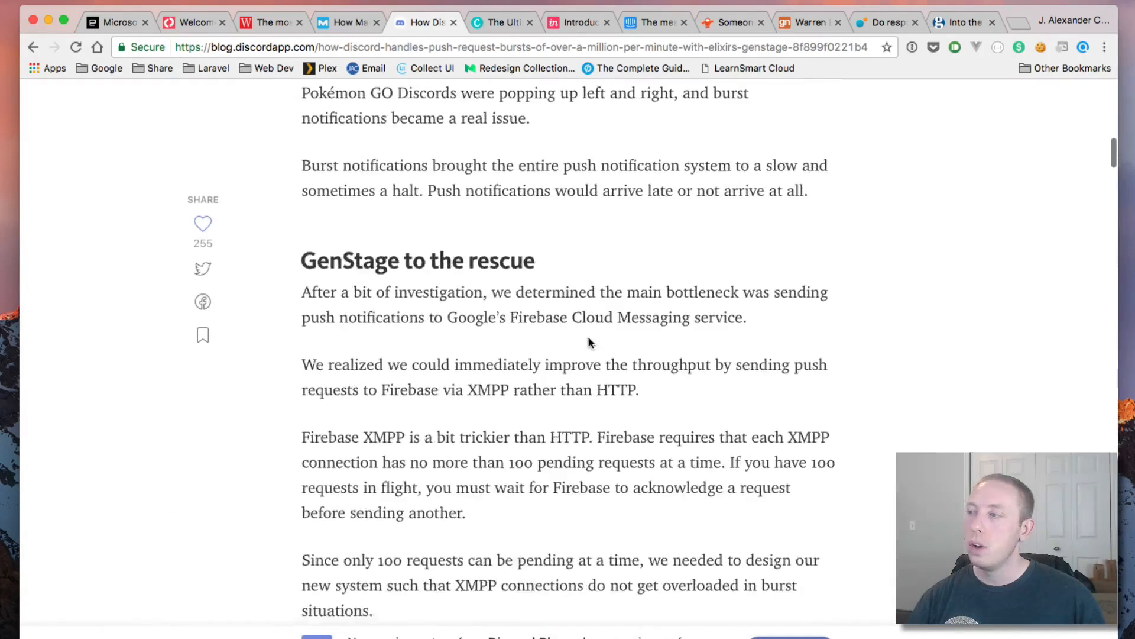
scroll(588, 342, up, 4)
scroll(588, 342, up, 10)
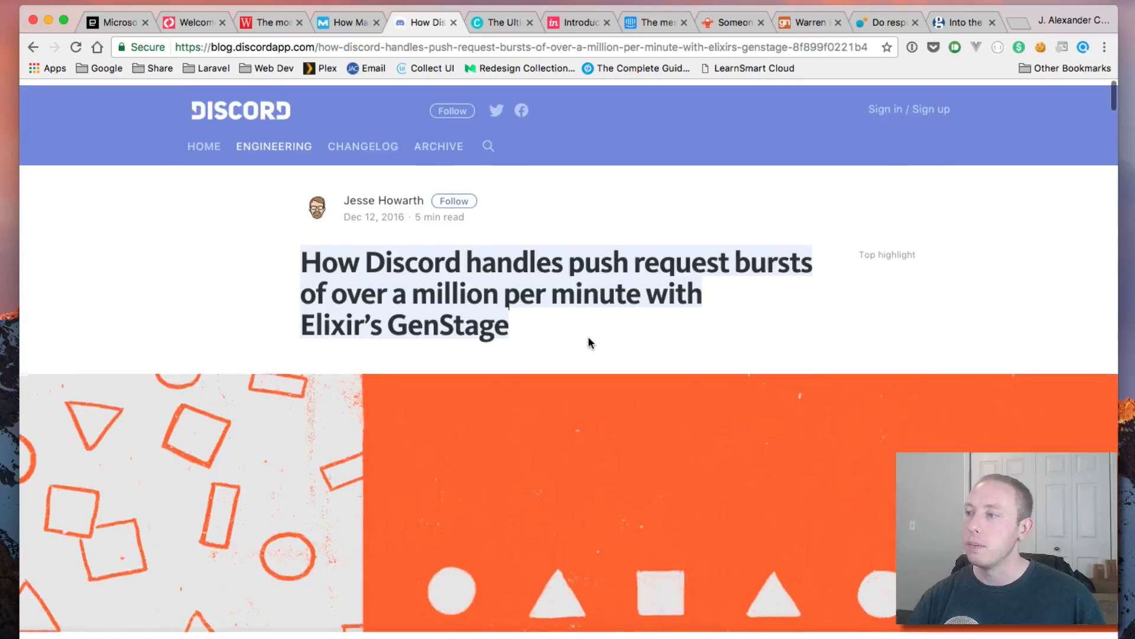
scroll(589, 342, left, 5)
scroll(806, 322, down, 5)
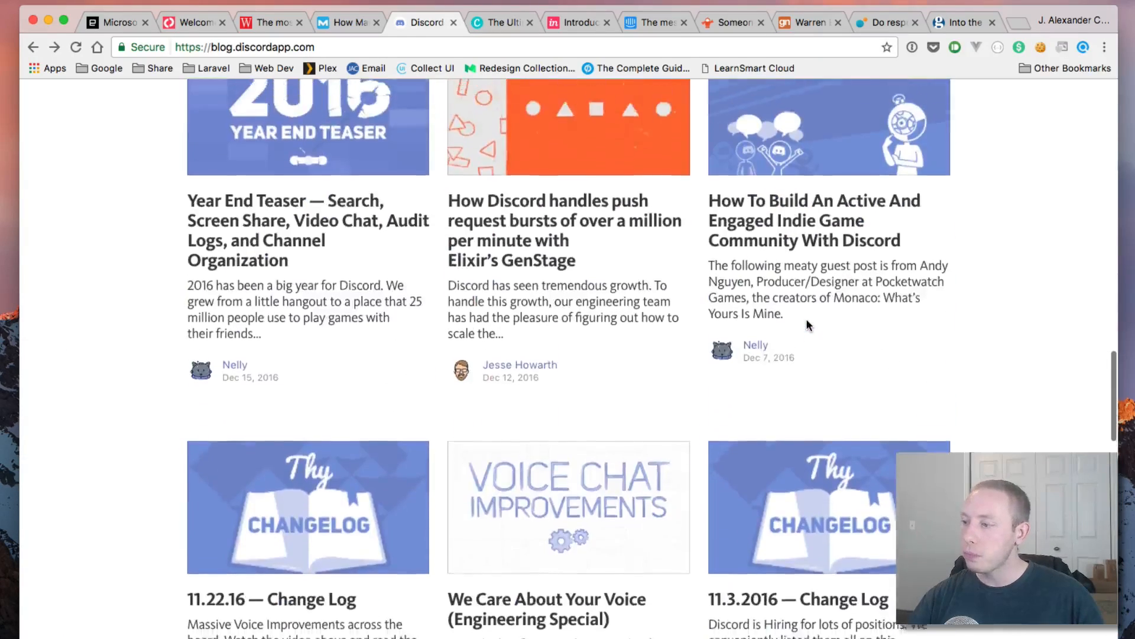
scroll(807, 322, up, 20)
scroll(807, 322, down, 9)
scroll(806, 323, up, 8)
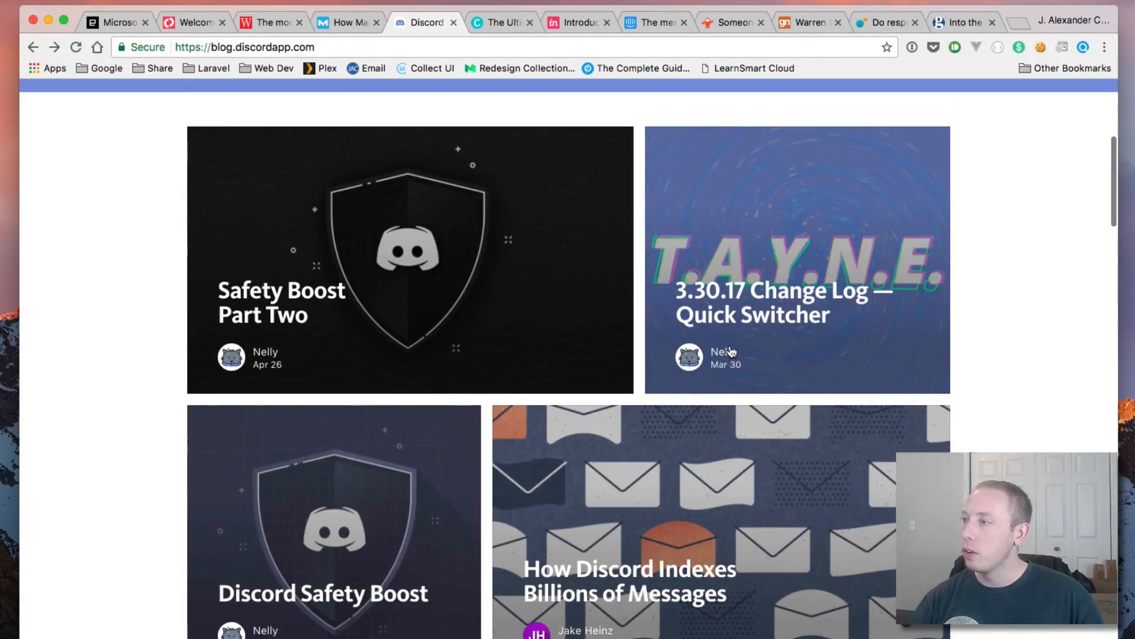
Step: Reopen How Discord Indexes Billions of Messages and highlight its title and intro paragraph
click(706, 560)
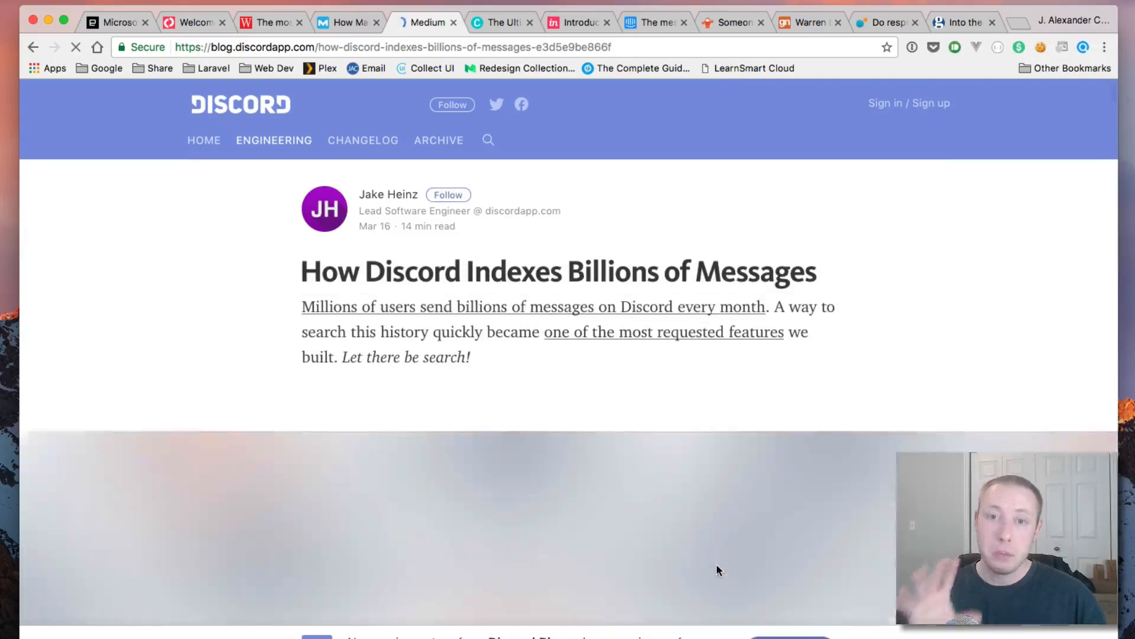
scroll(681, 544, down, 10)
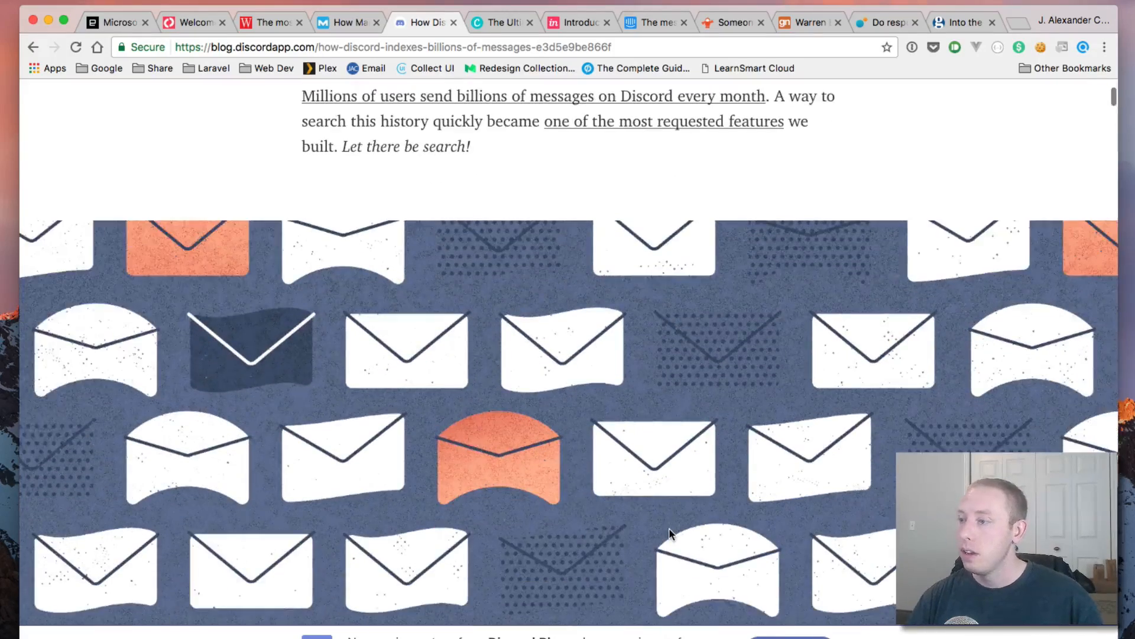
scroll(669, 527, down, 9)
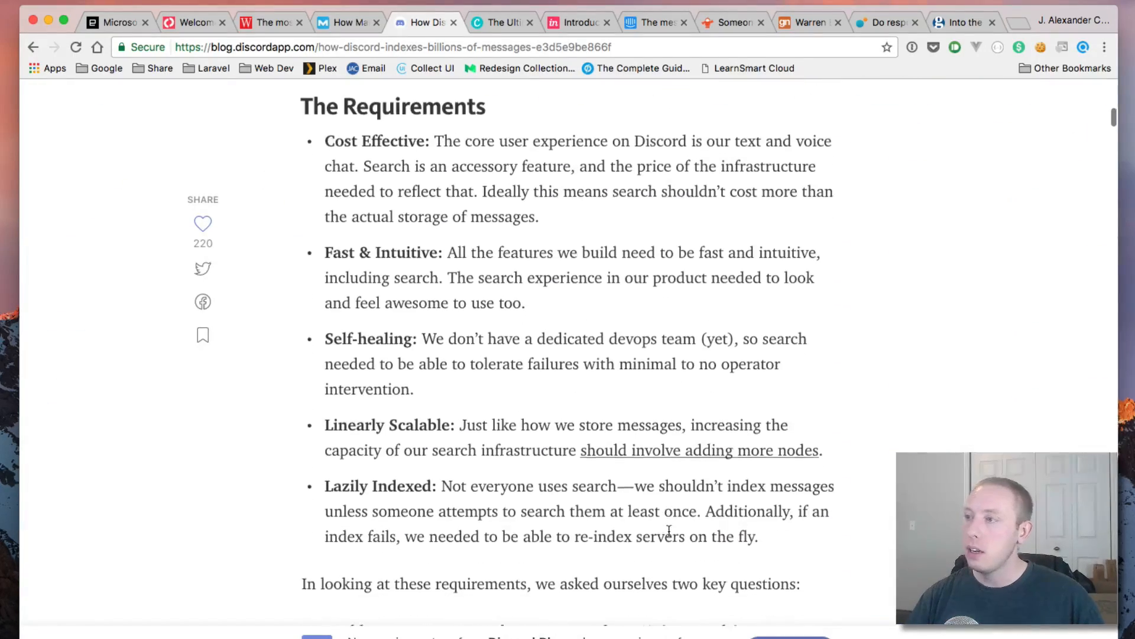
scroll(668, 530, up, 20)
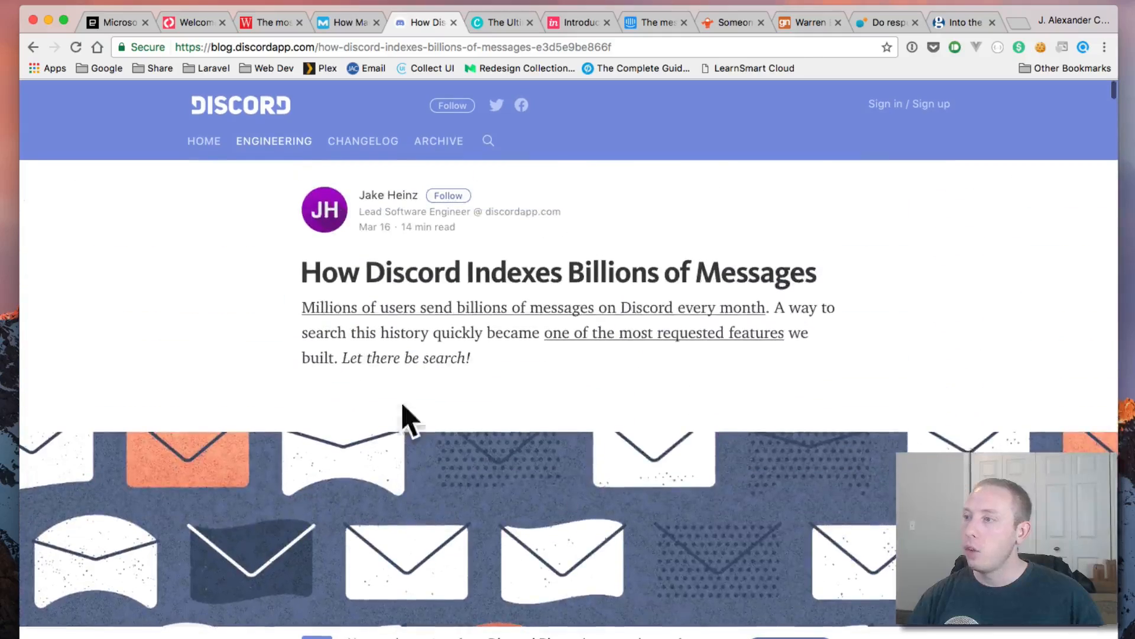
drag(584, 359, 295, 274)
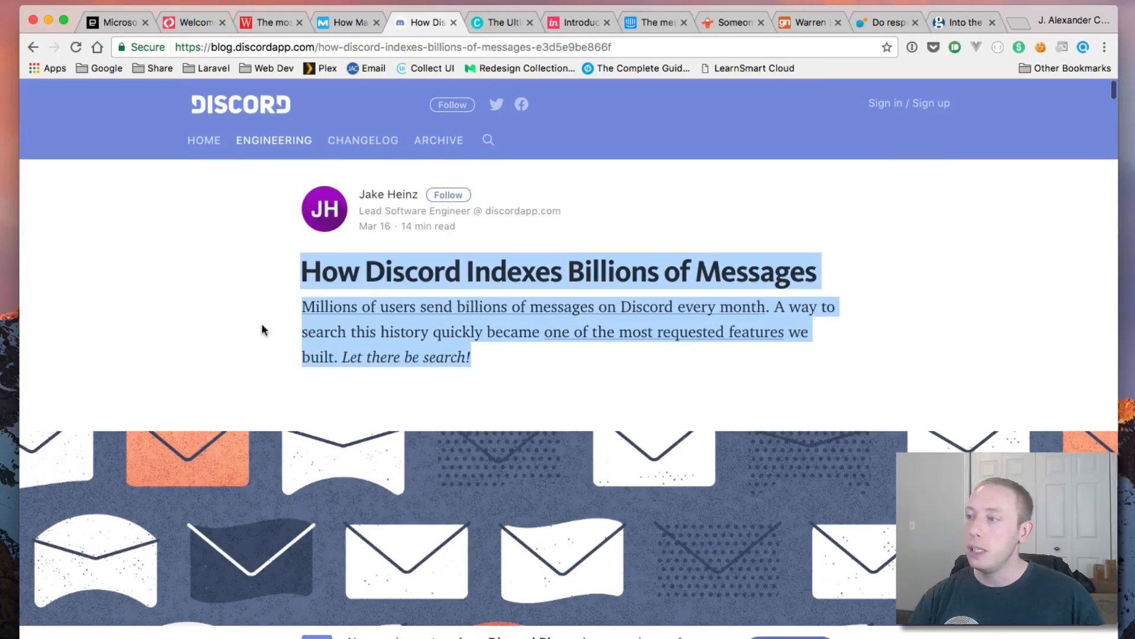
scroll(263, 330, down, 20)
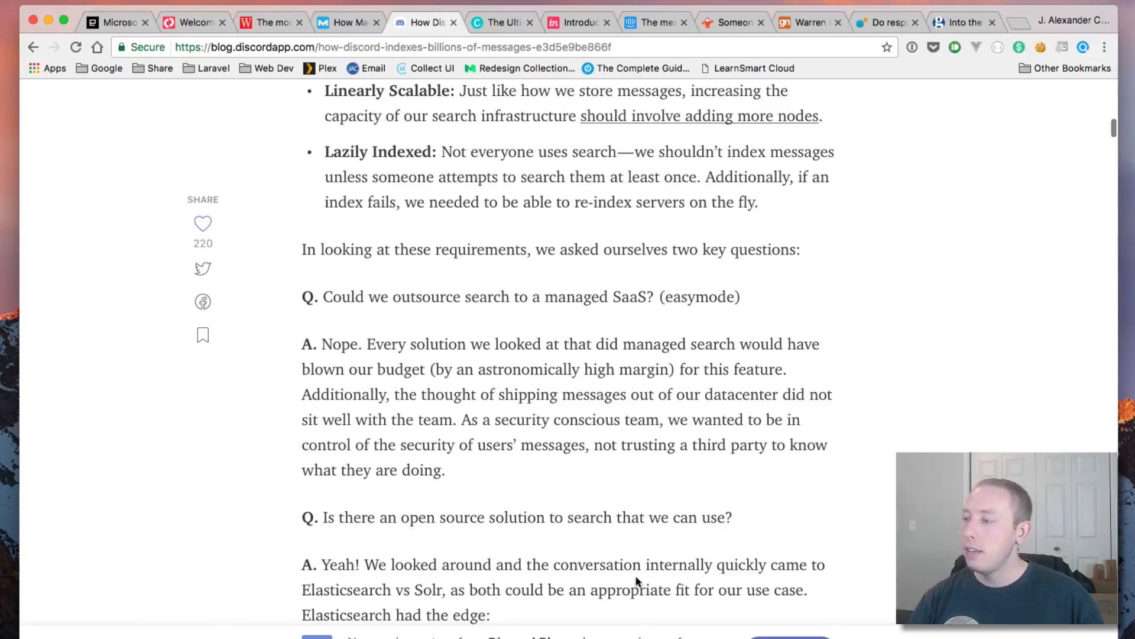
scroll(687, 452, down, 12)
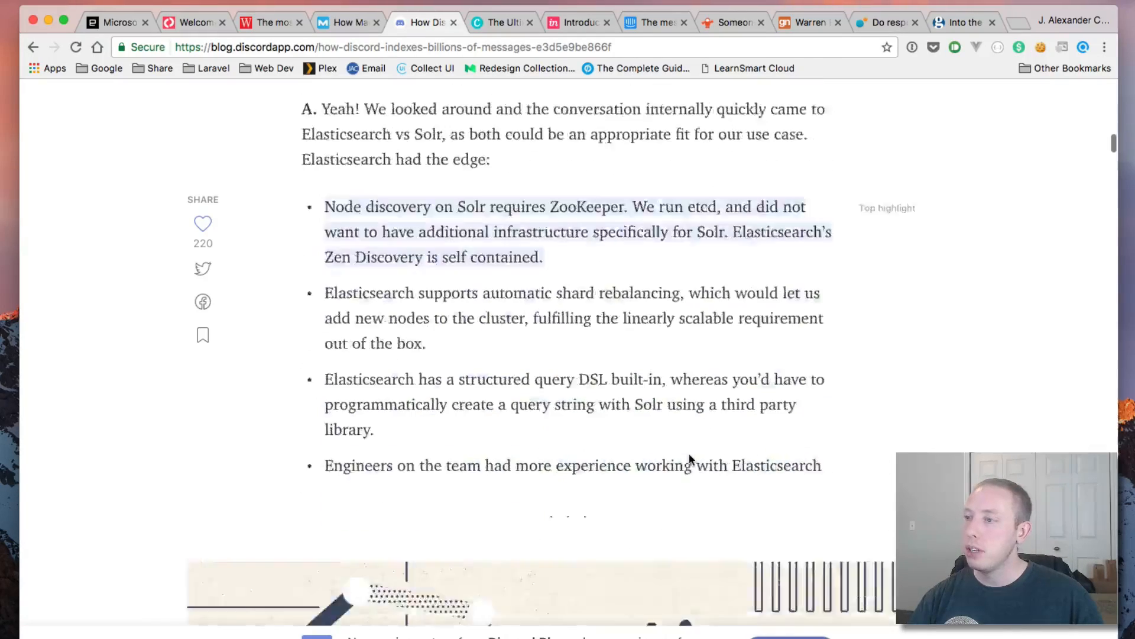
scroll(690, 453, up, 5)
Step: Highlight the Elasticsearch answer paragraph and the 'Would Elasticsearch Work?' section while reading
drag(391, 187, 492, 238)
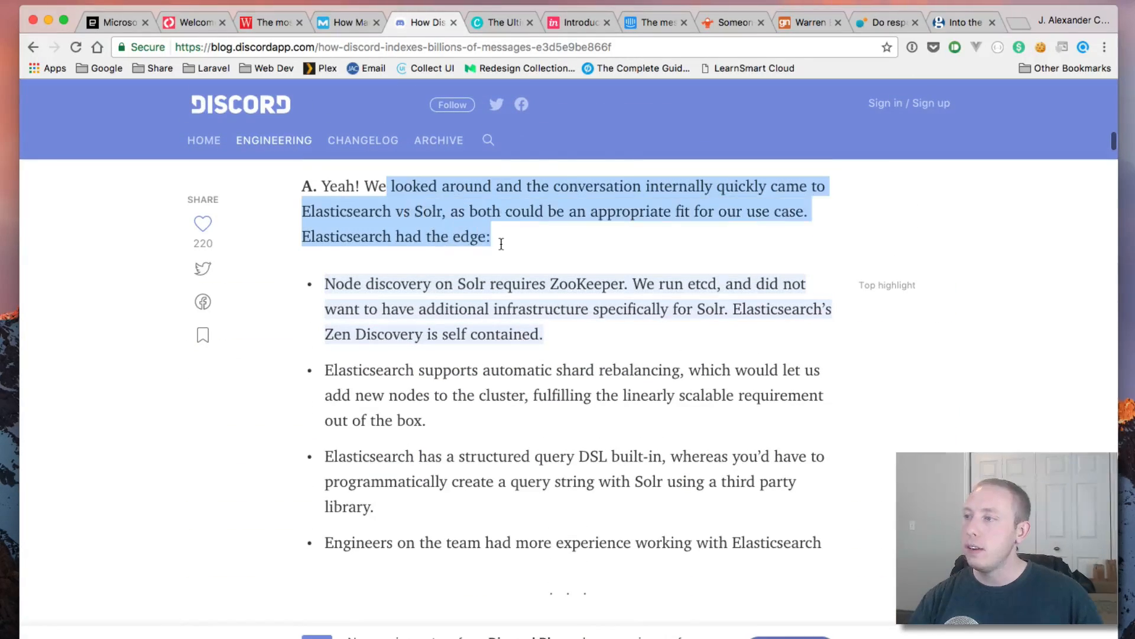
click(420, 220)
drag(313, 186, 507, 241)
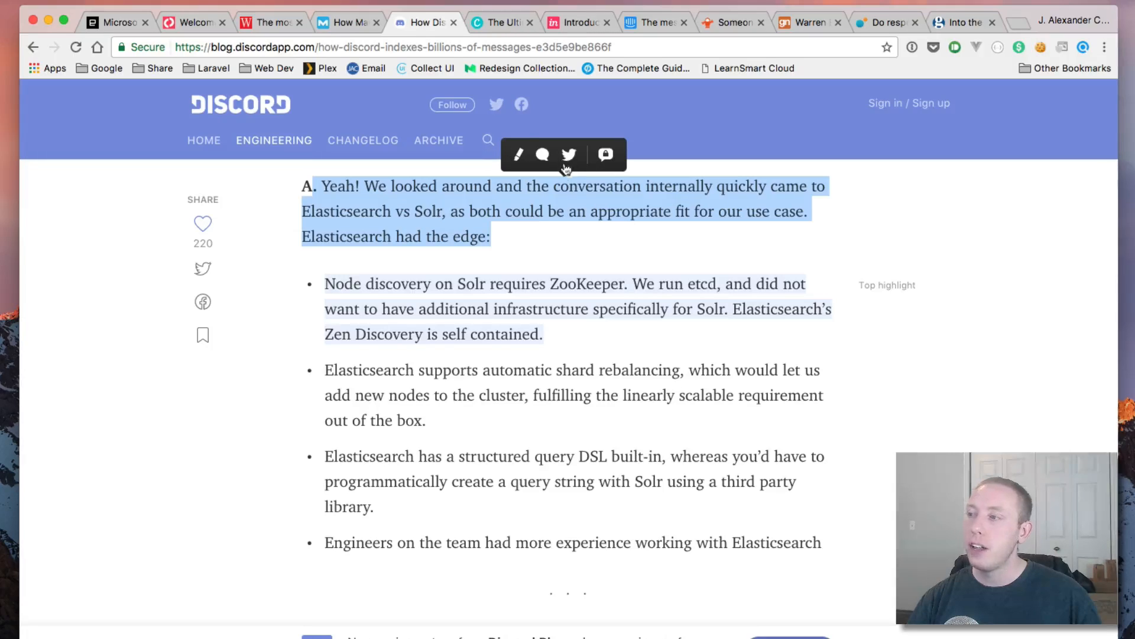
click(551, 214)
scroll(550, 218, down, 5)
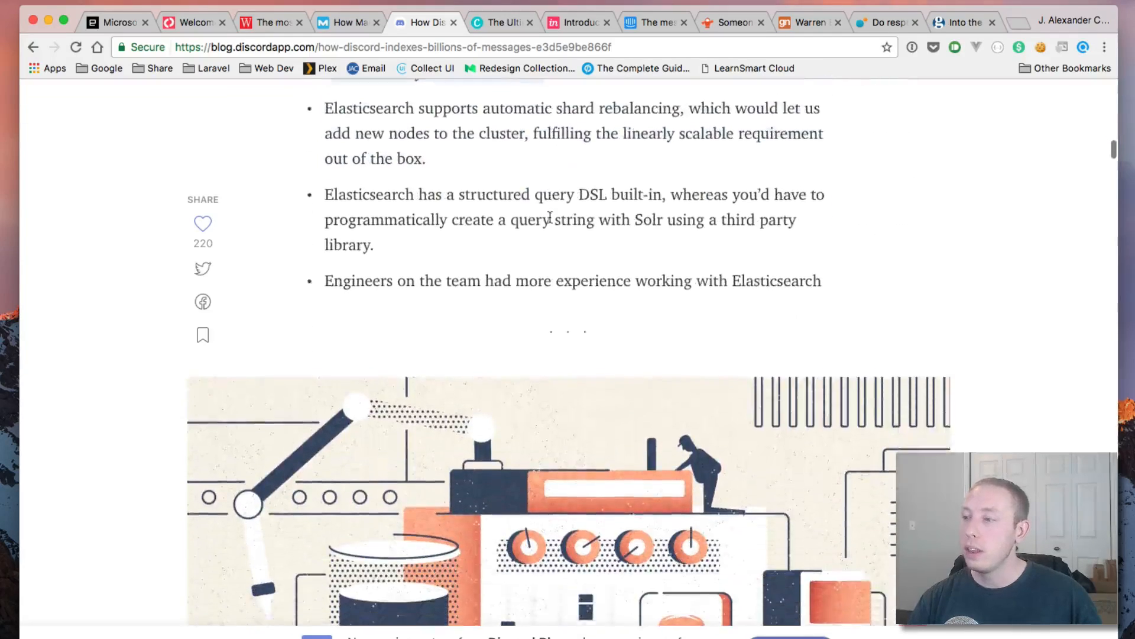
scroll(551, 218, down, 7)
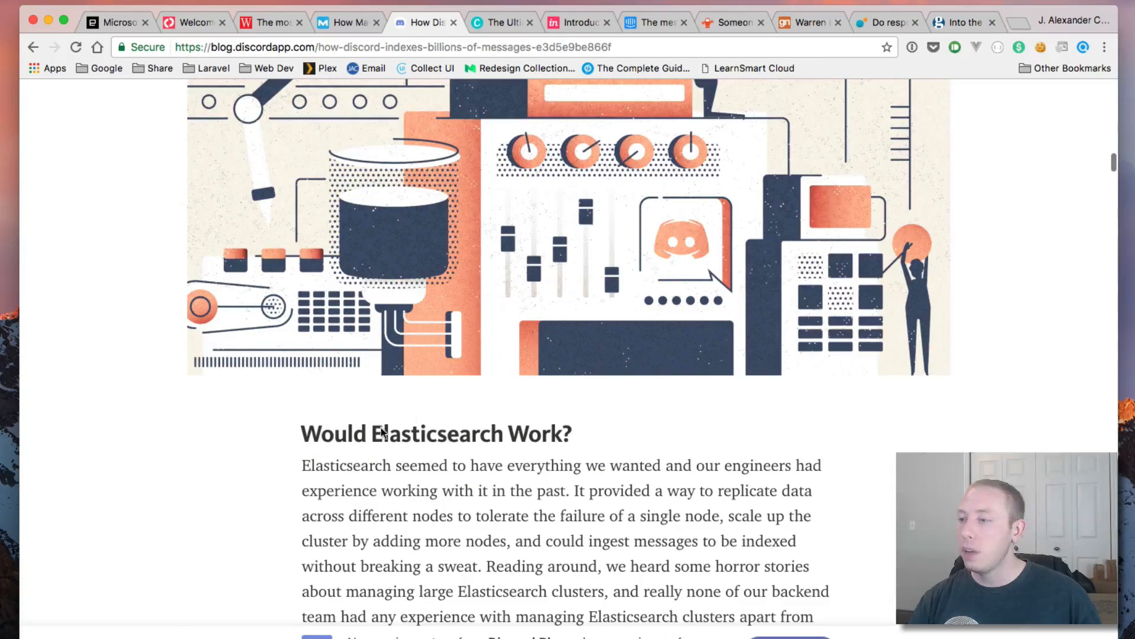
drag(300, 435, 305, 520)
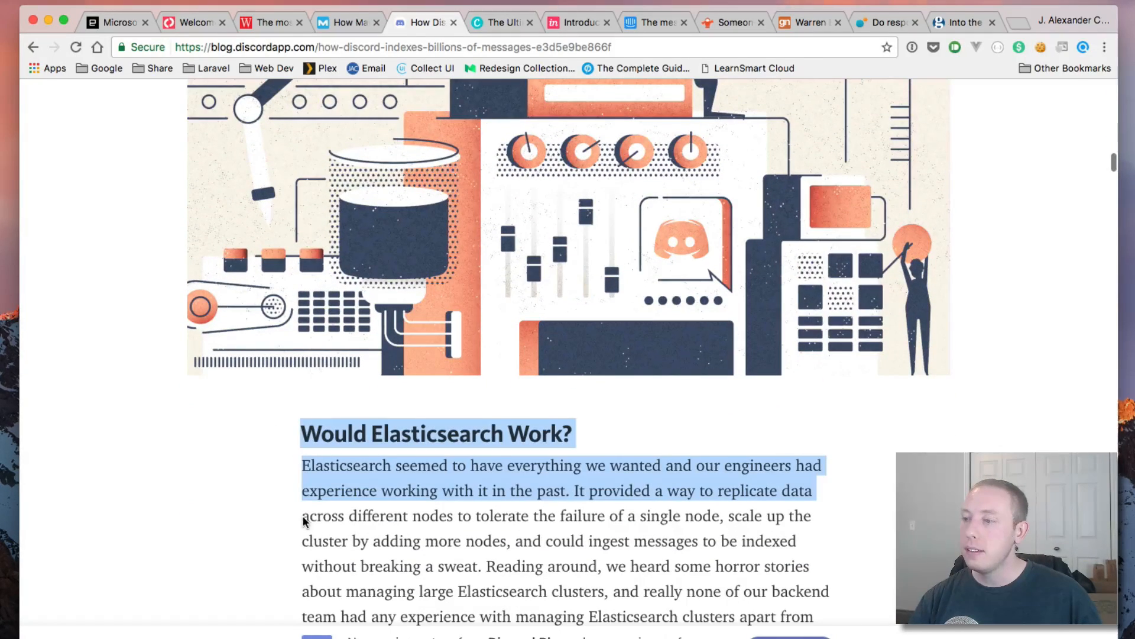
click(511, 552)
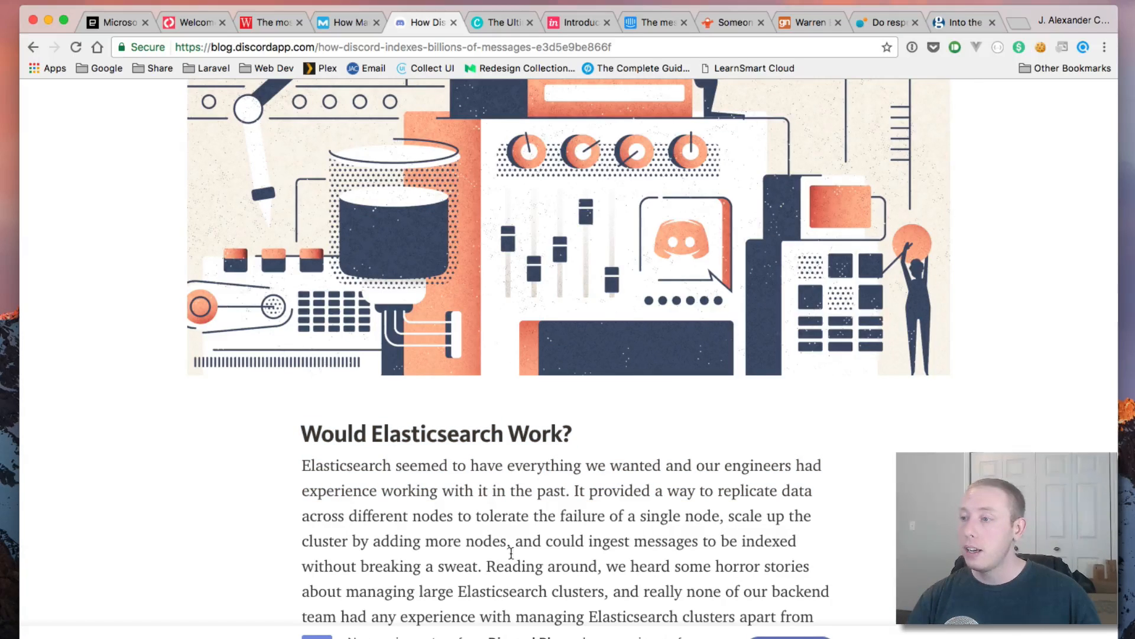
drag(305, 460, 830, 471)
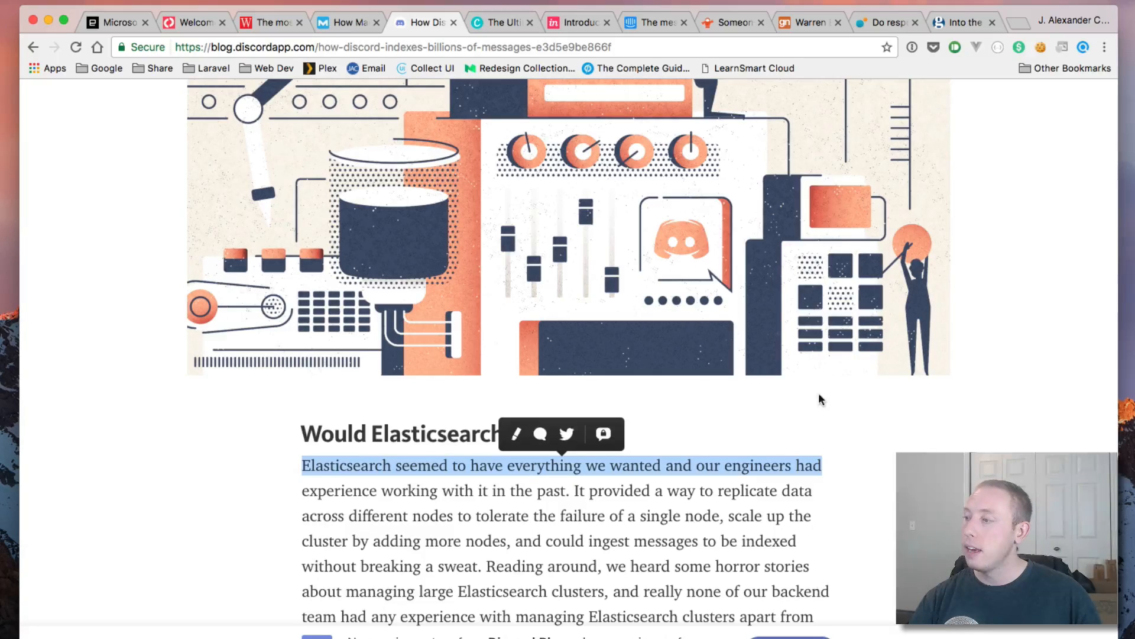
scroll(357, 332, up, 5)
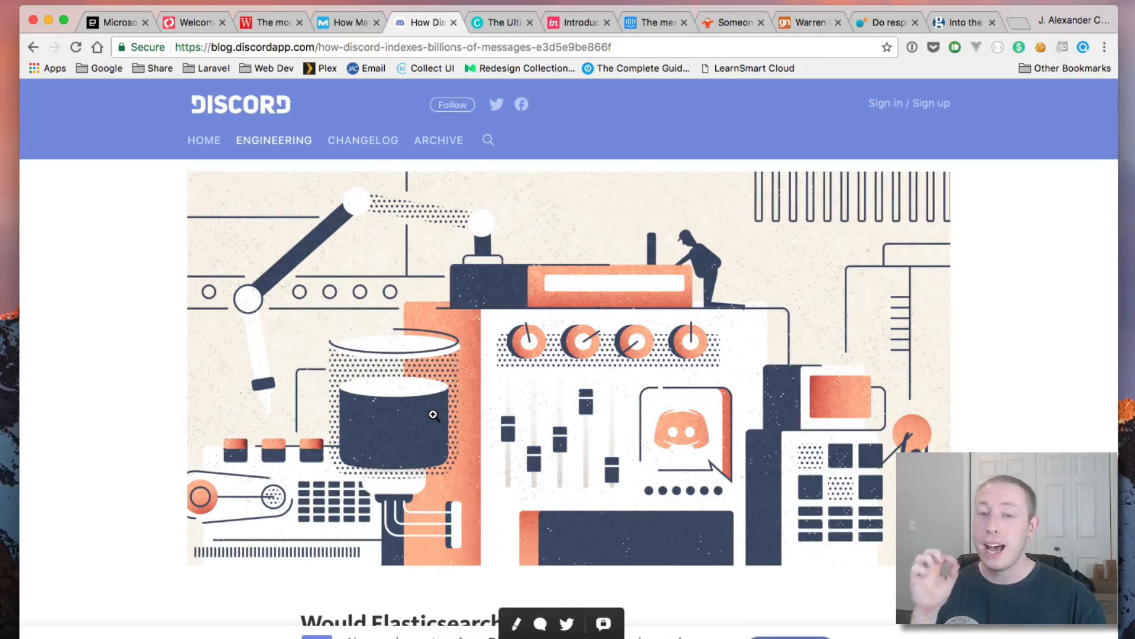
scroll(433, 415, up, 8)
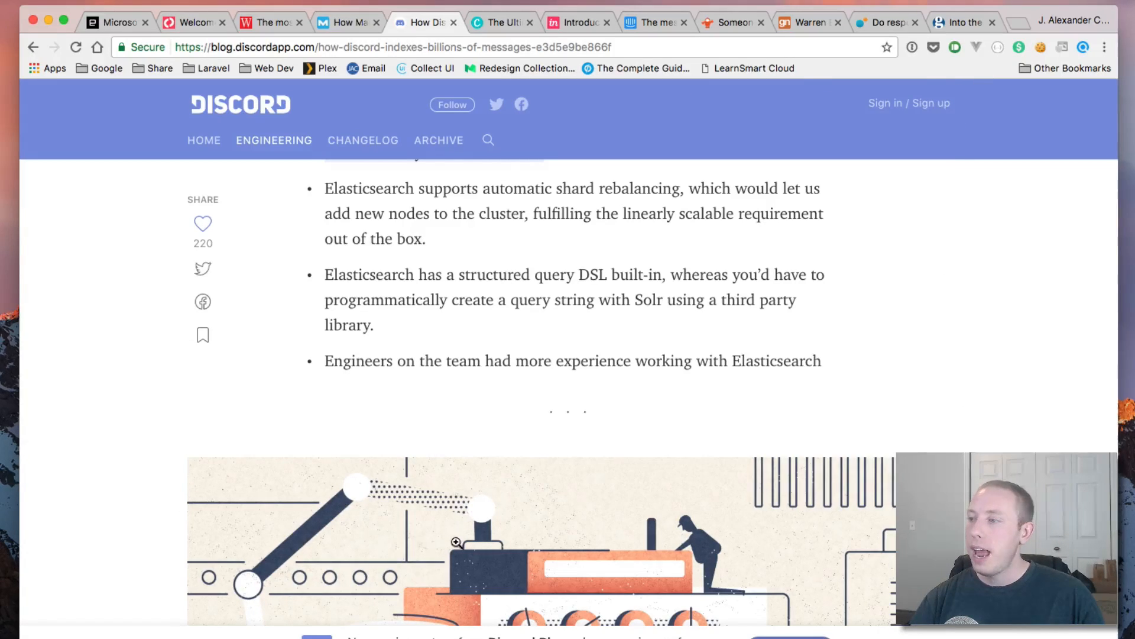
scroll(463, 520, down, 3)
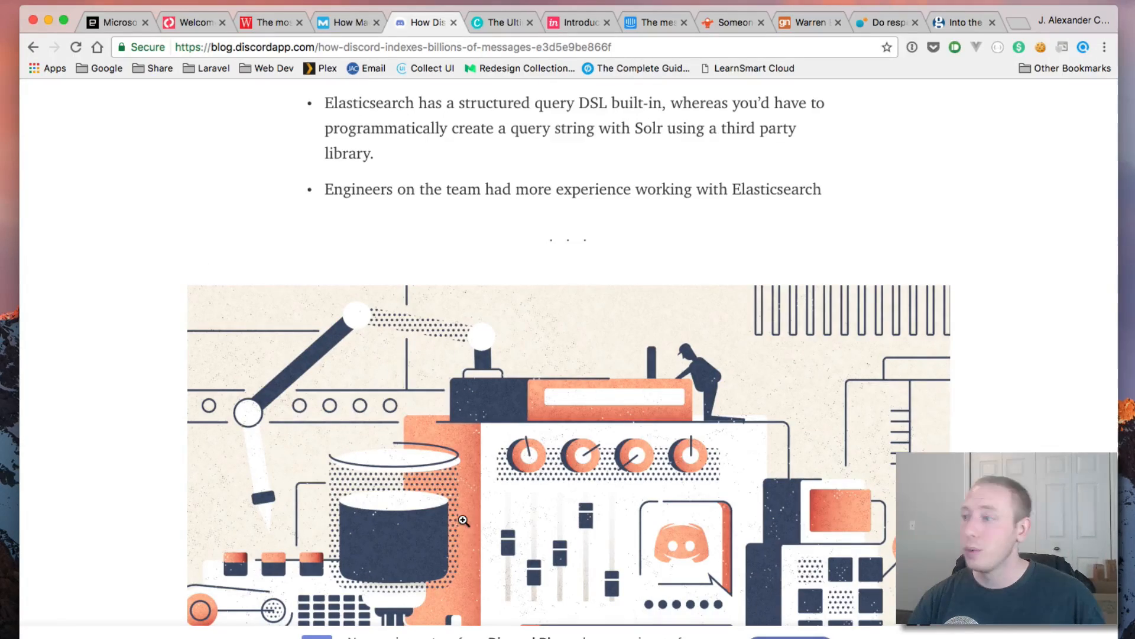
scroll(463, 520, down, 10)
scroll(485, 520, down, 20)
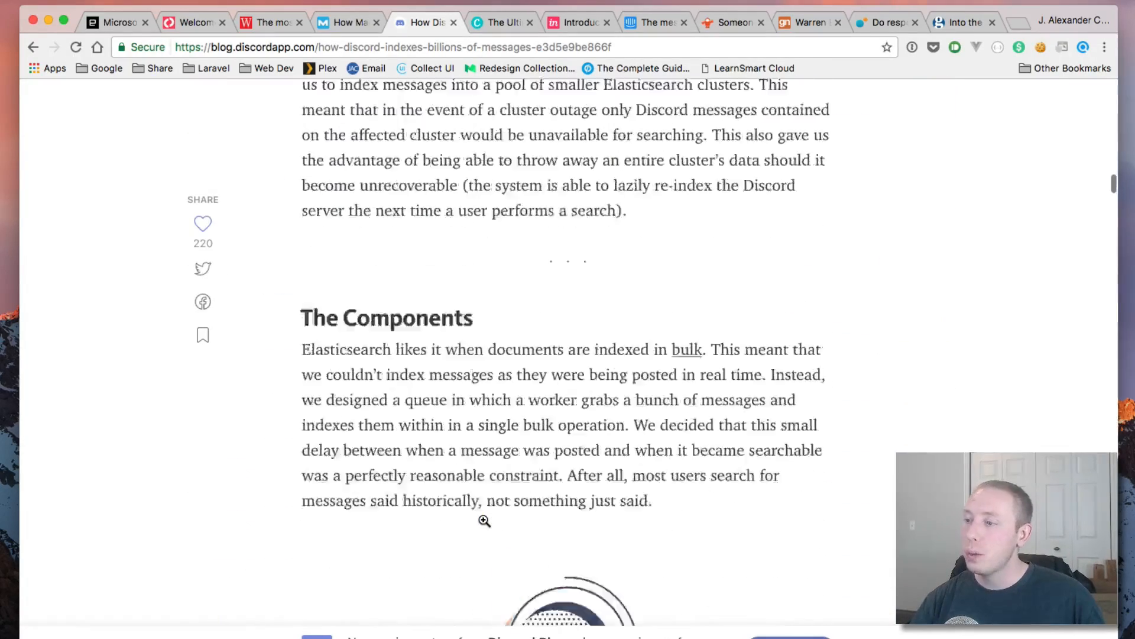
scroll(484, 521, down, 20)
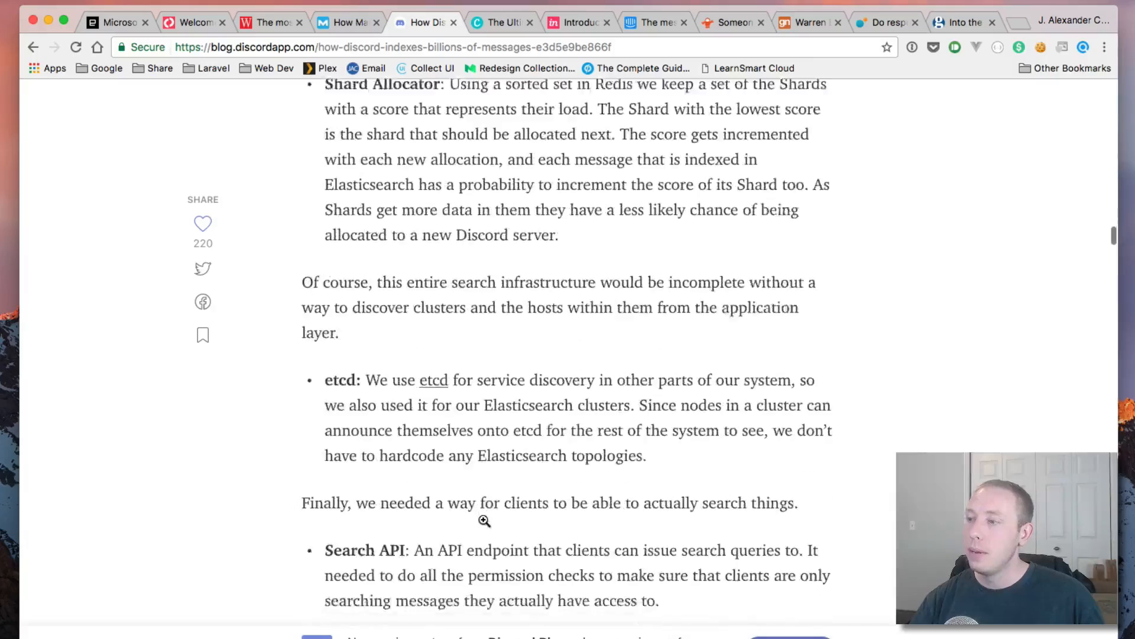
scroll(484, 521, up, 15)
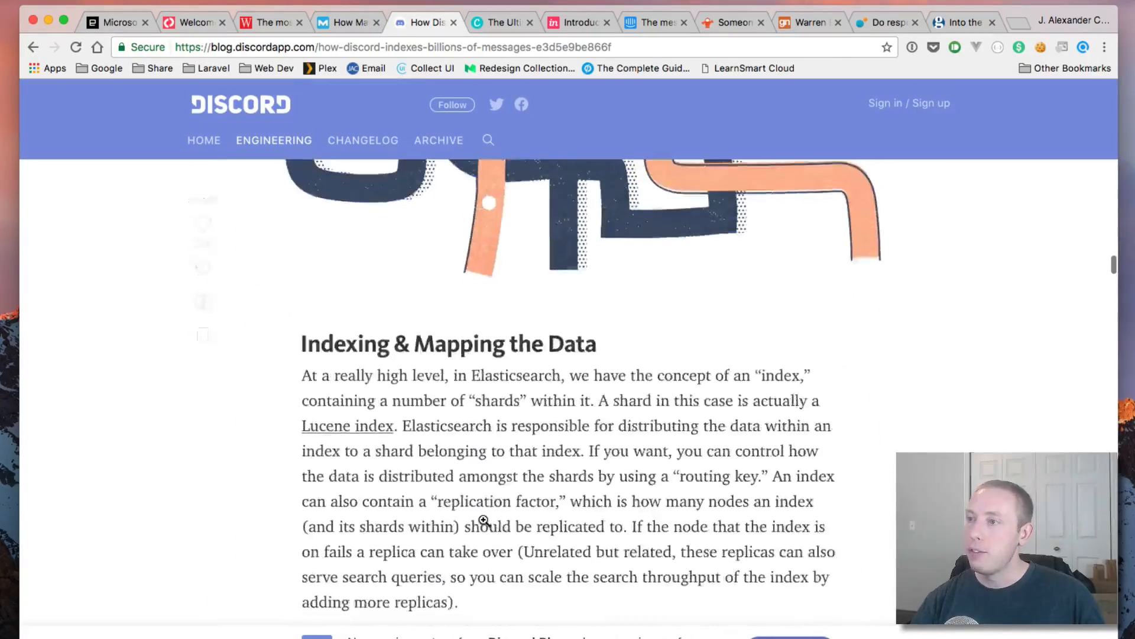
scroll(484, 520, up, 3)
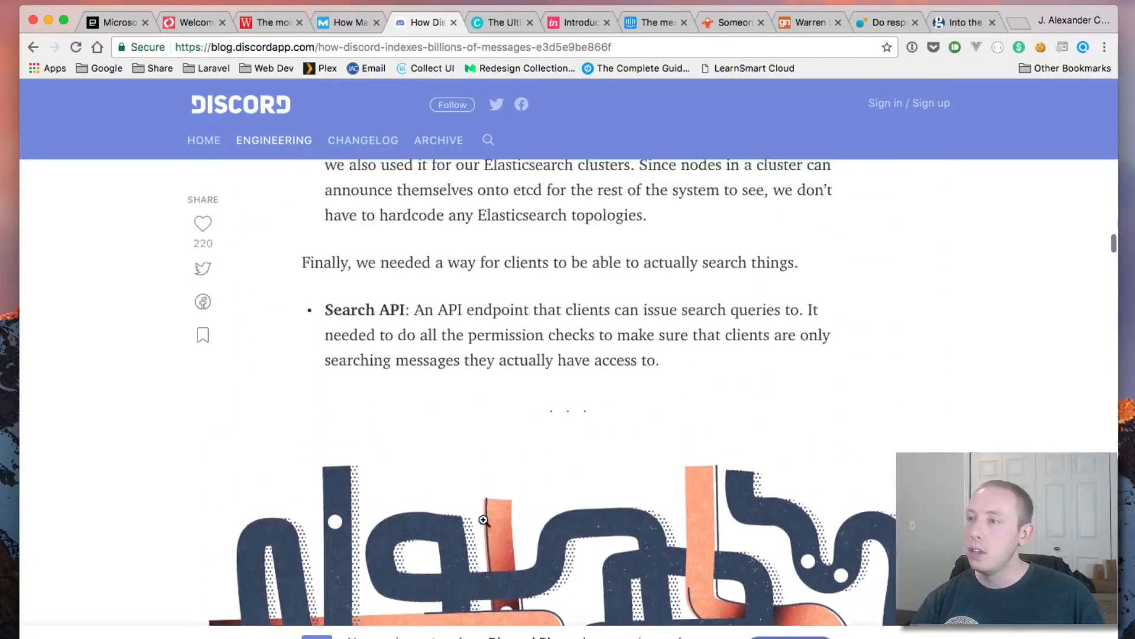
scroll(484, 521, down, 3)
scroll(485, 520, up, 3)
scroll(484, 521, down, 3)
scroll(484, 521, down, 2)
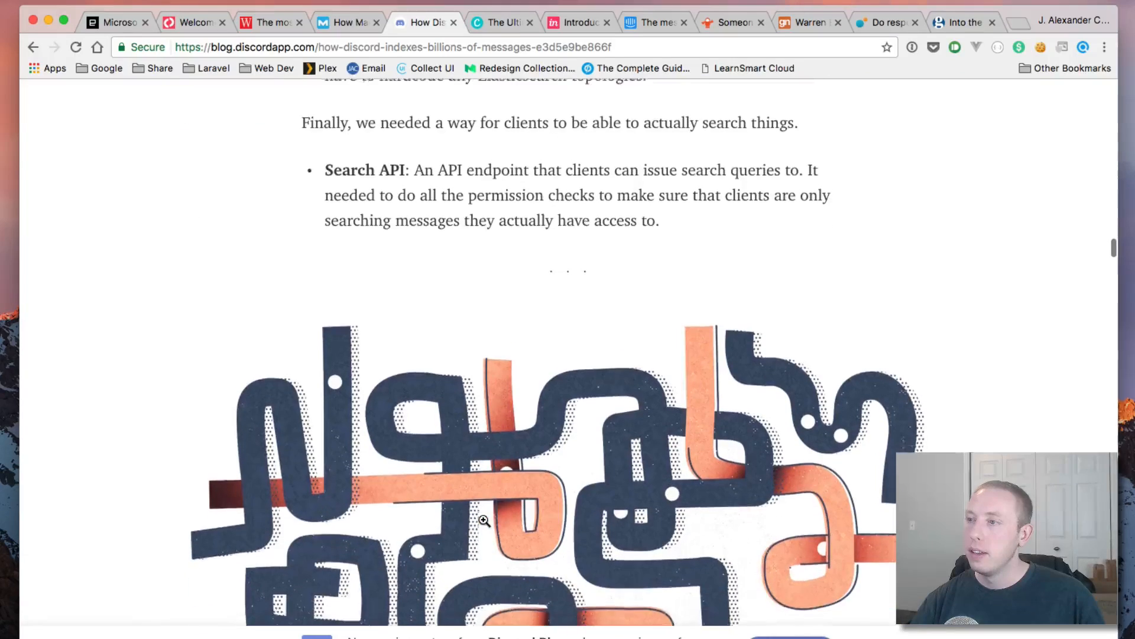
scroll(484, 521, up, 3)
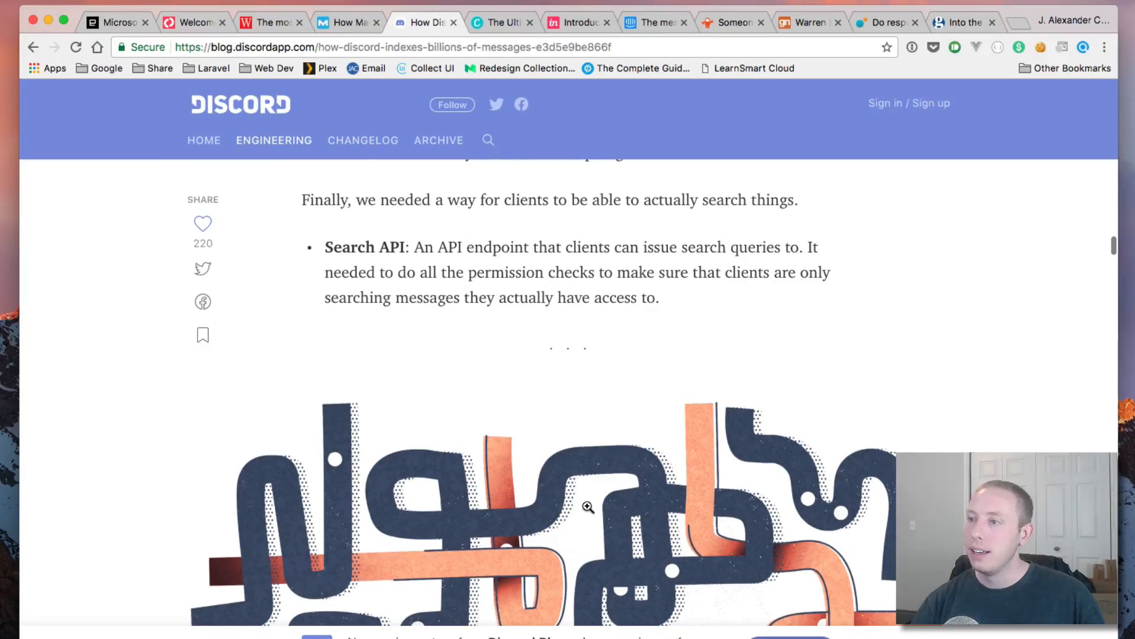
scroll(587, 506, down, 1)
scroll(587, 506, up, 1)
scroll(587, 506, down, 4)
scroll(587, 506, down, 10)
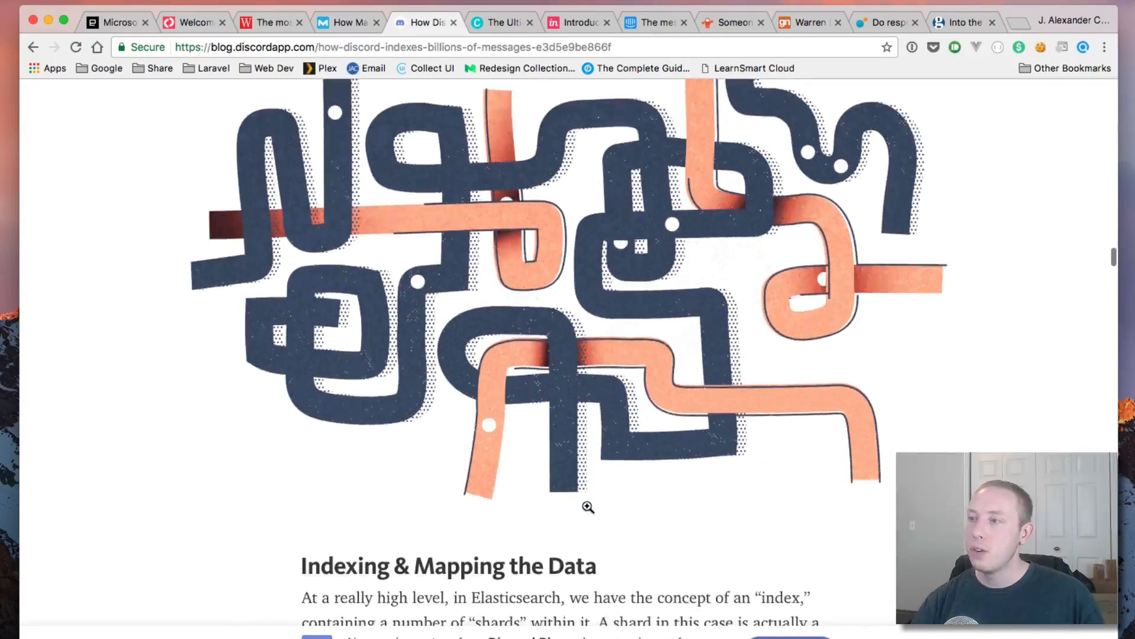
scroll(588, 507, down, 20)
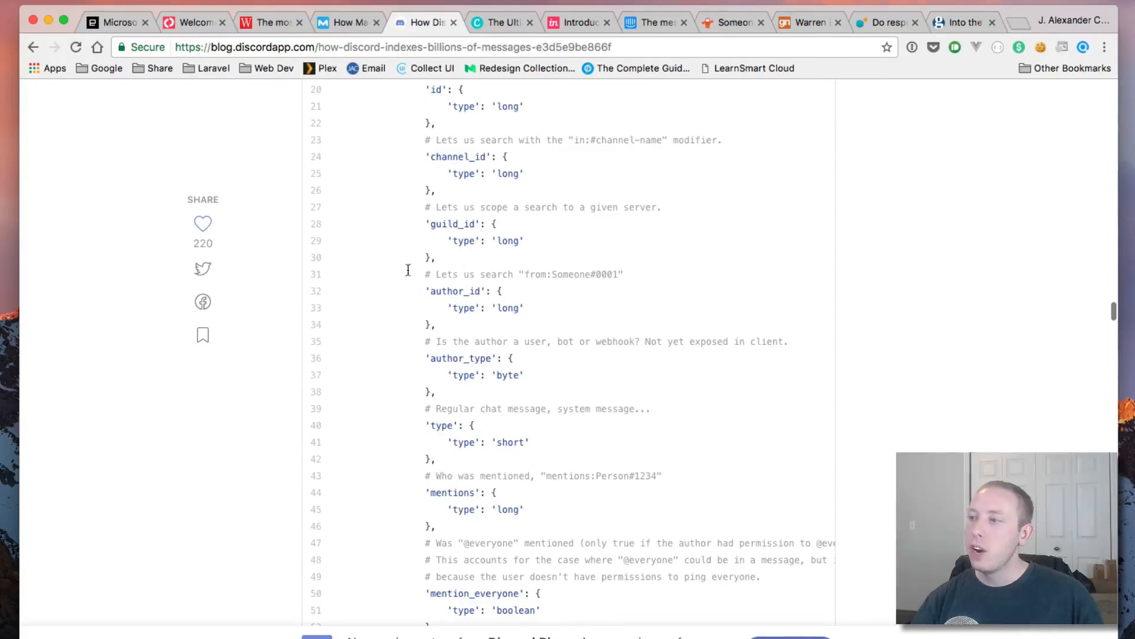
scroll(594, 454, up, 4)
scroll(594, 454, up, 1)
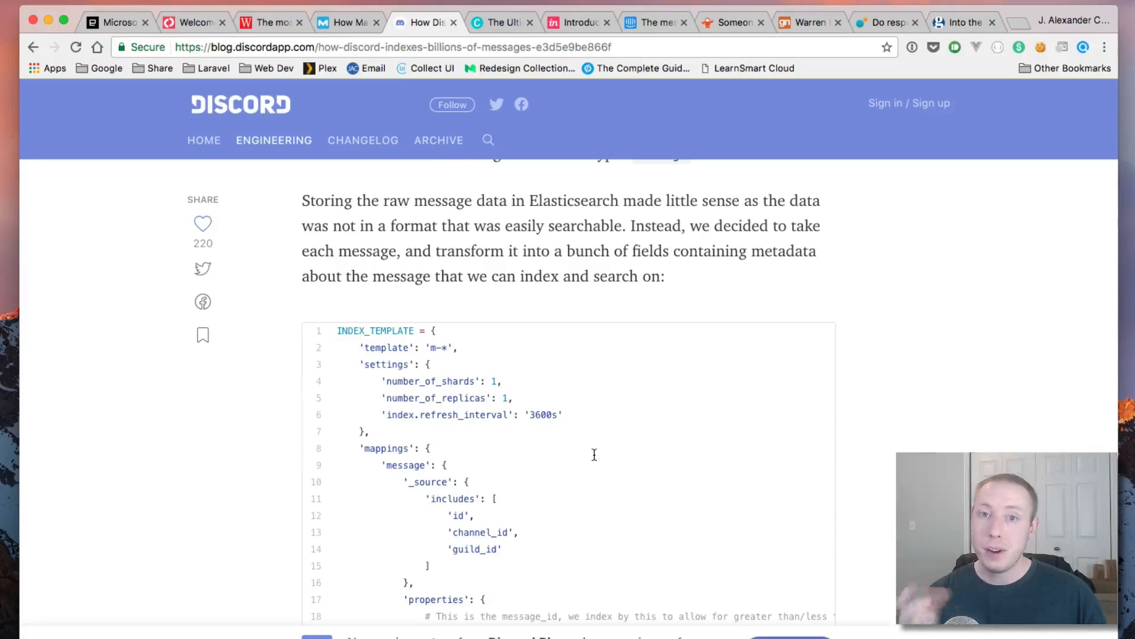
scroll(594, 454, up, 20)
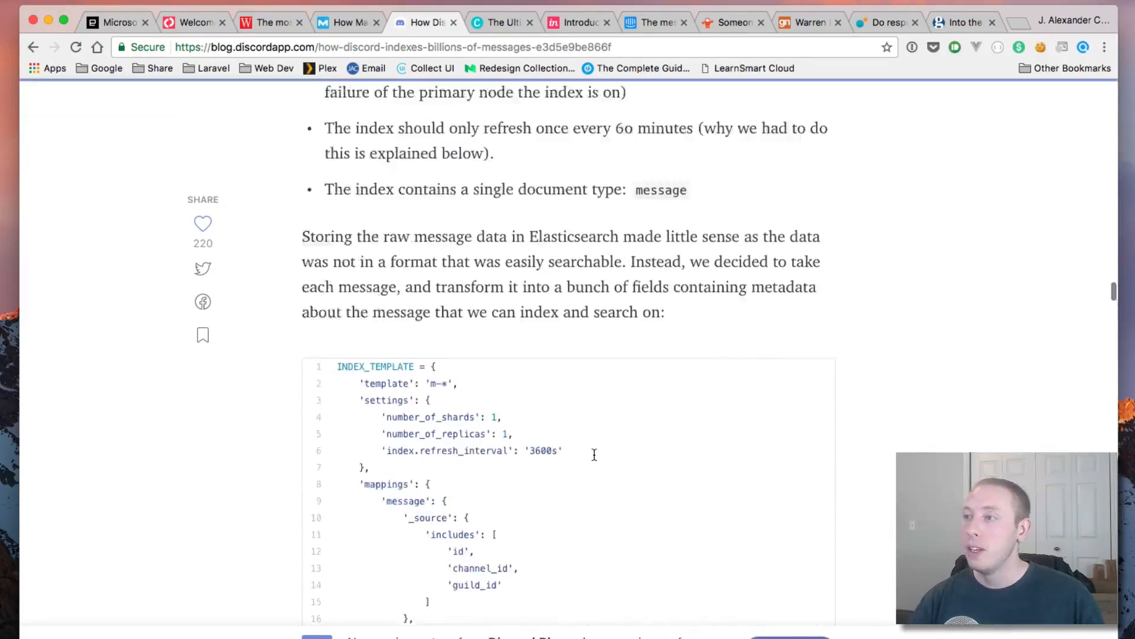
scroll(594, 454, up, 20)
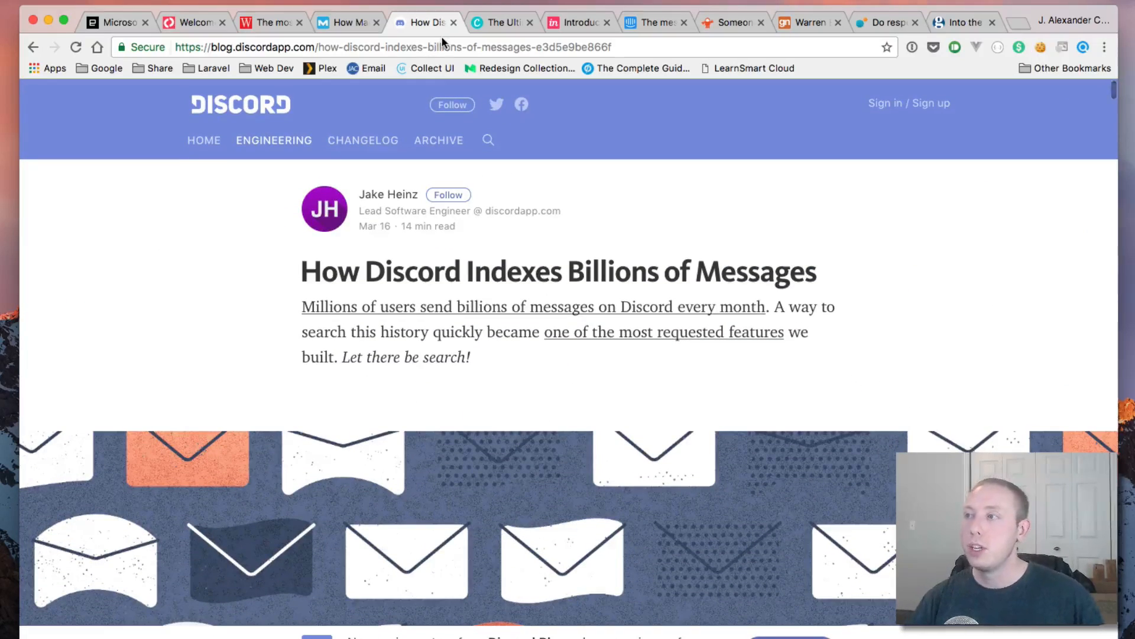
Step: Switch to the InVision for iOS 2.0 post and highlight its title
click(573, 22)
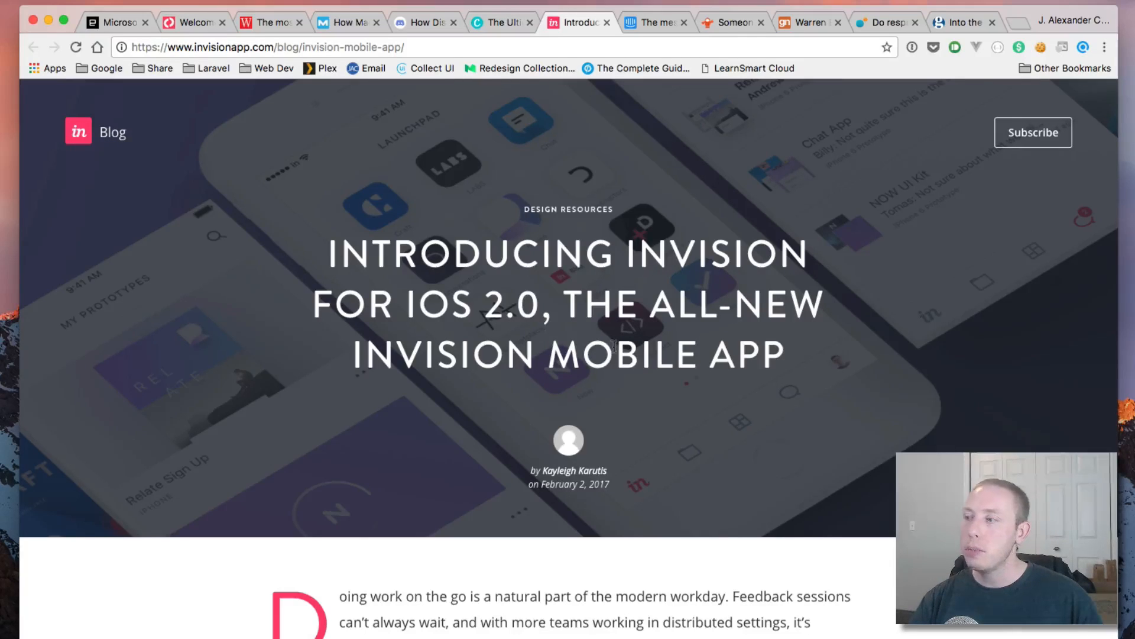
drag(343, 260, 697, 362)
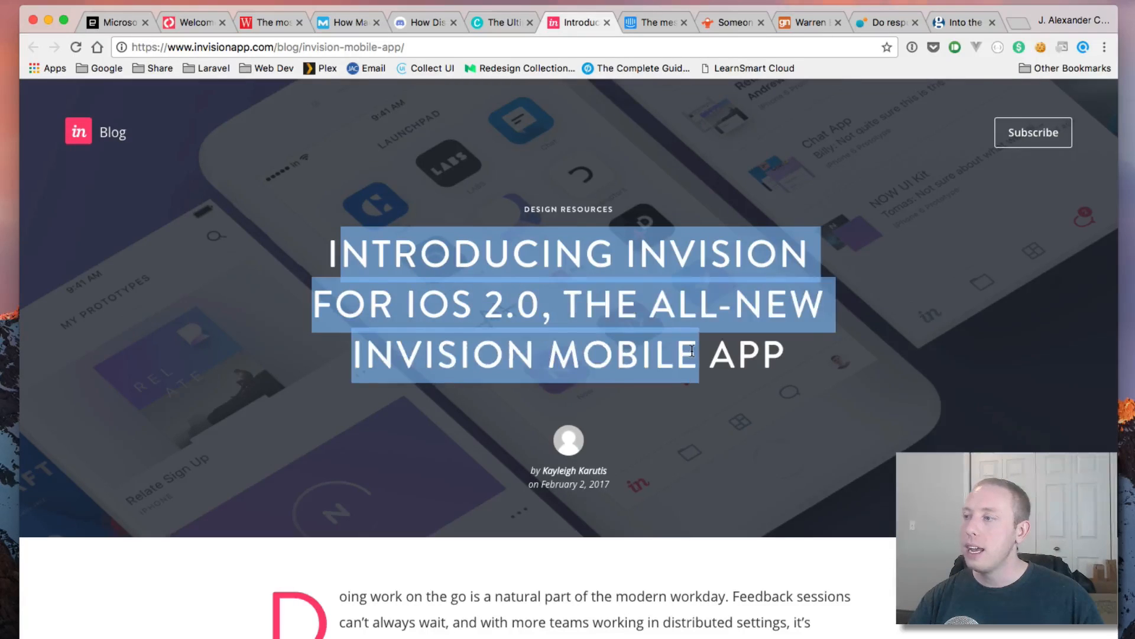
click(688, 371)
scroll(688, 371, down, 5)
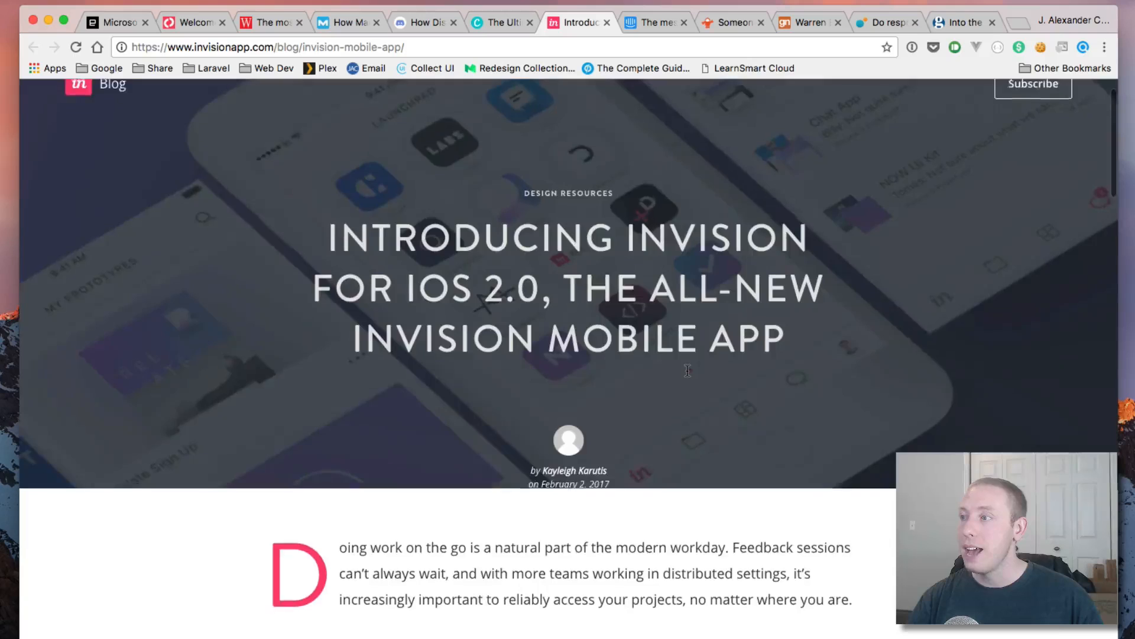
drag(871, 337, 332, 201)
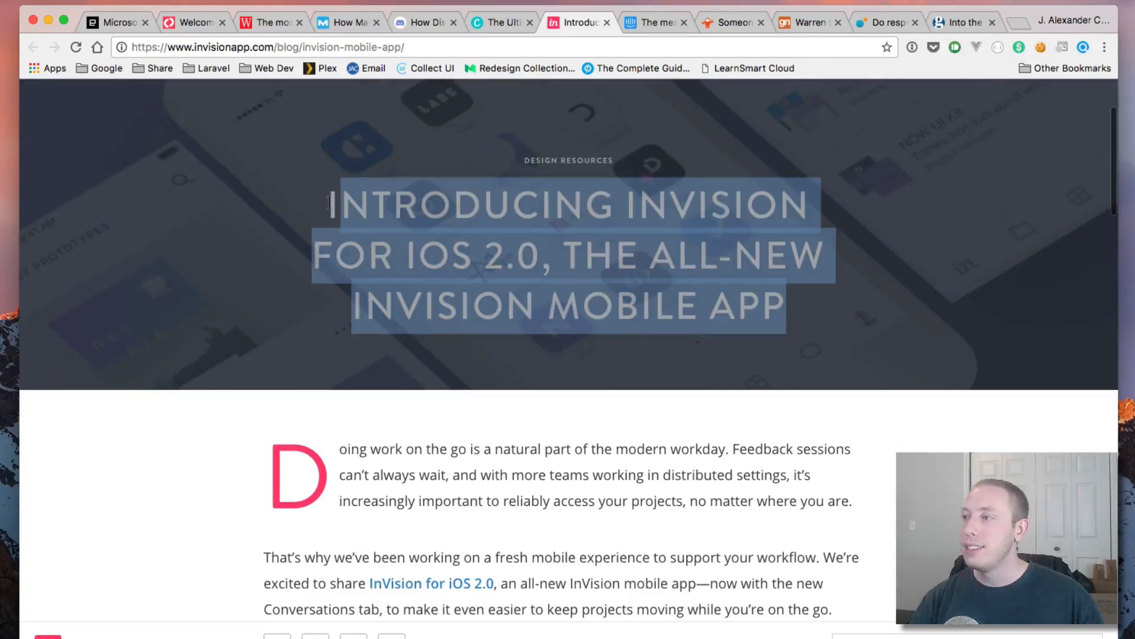
click(442, 333)
Step: Highlight the post's author byline and avatar, then clear the selection
scroll(442, 333, down, 3)
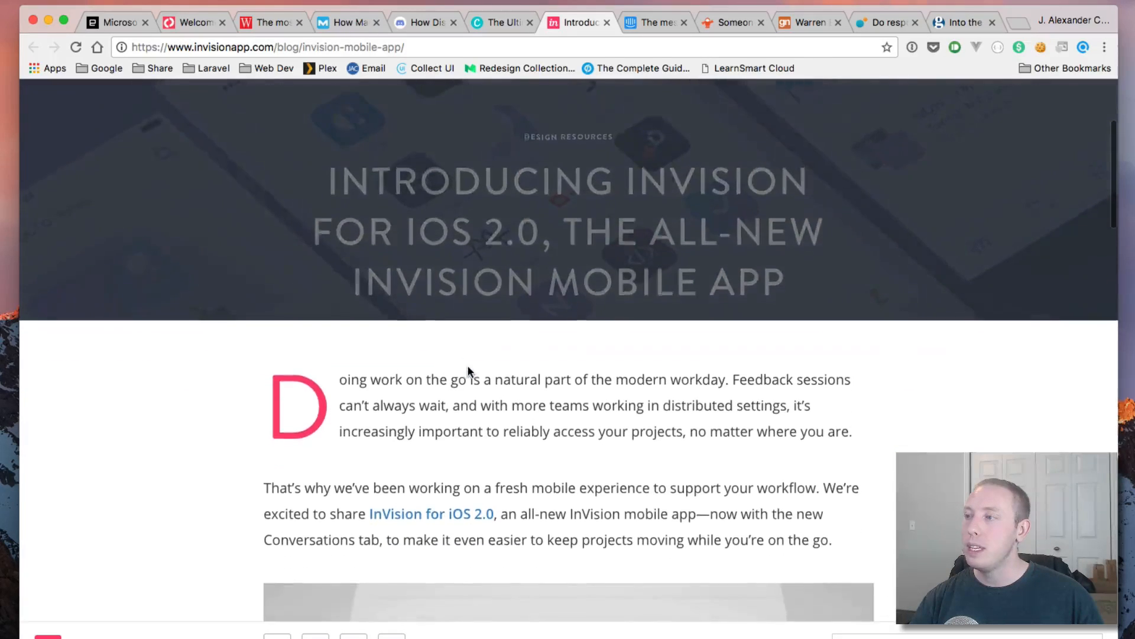
scroll(410, 288, up, 8)
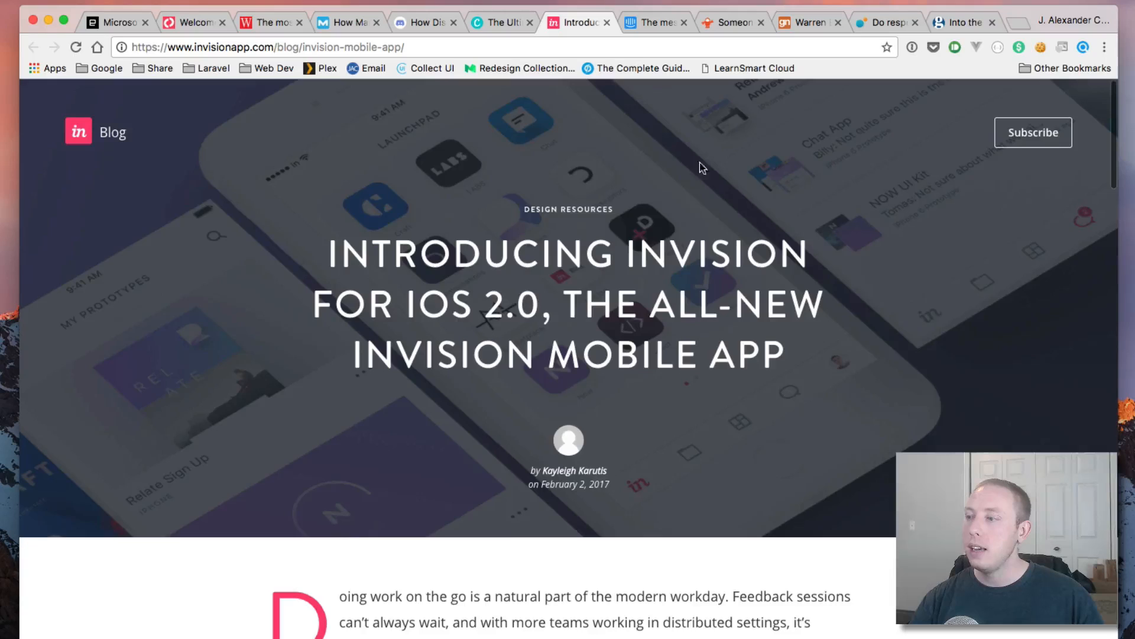
scroll(412, 444, down, 5)
scroll(481, 441, up, 5)
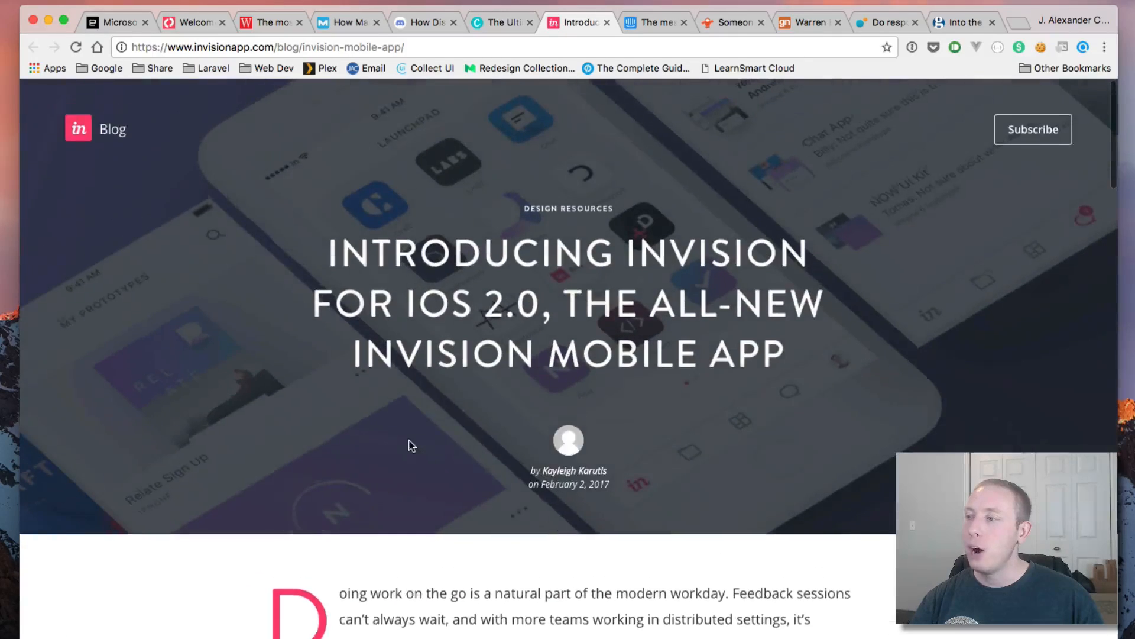
drag(544, 443, 609, 484)
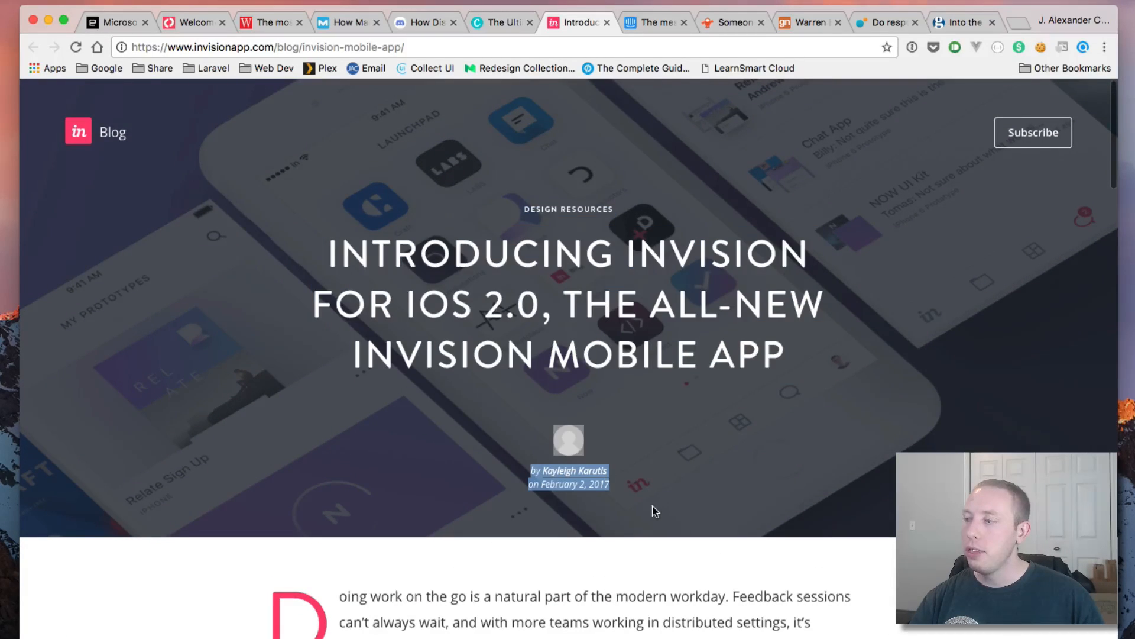
scroll(649, 509, down, 5)
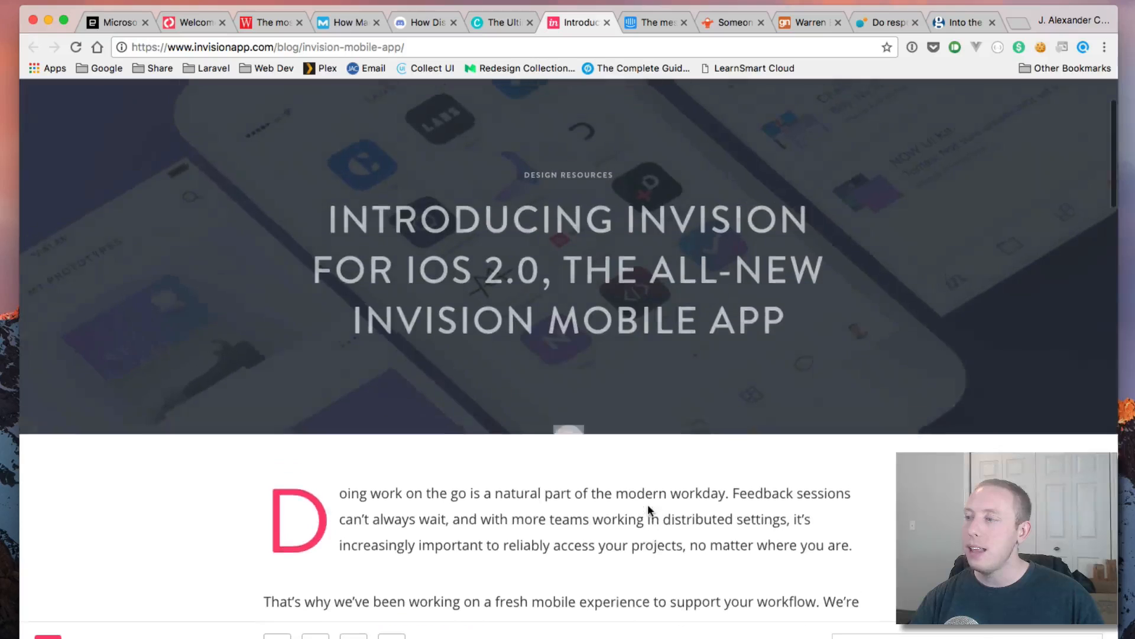
scroll(648, 506, up, 5)
click(416, 483)
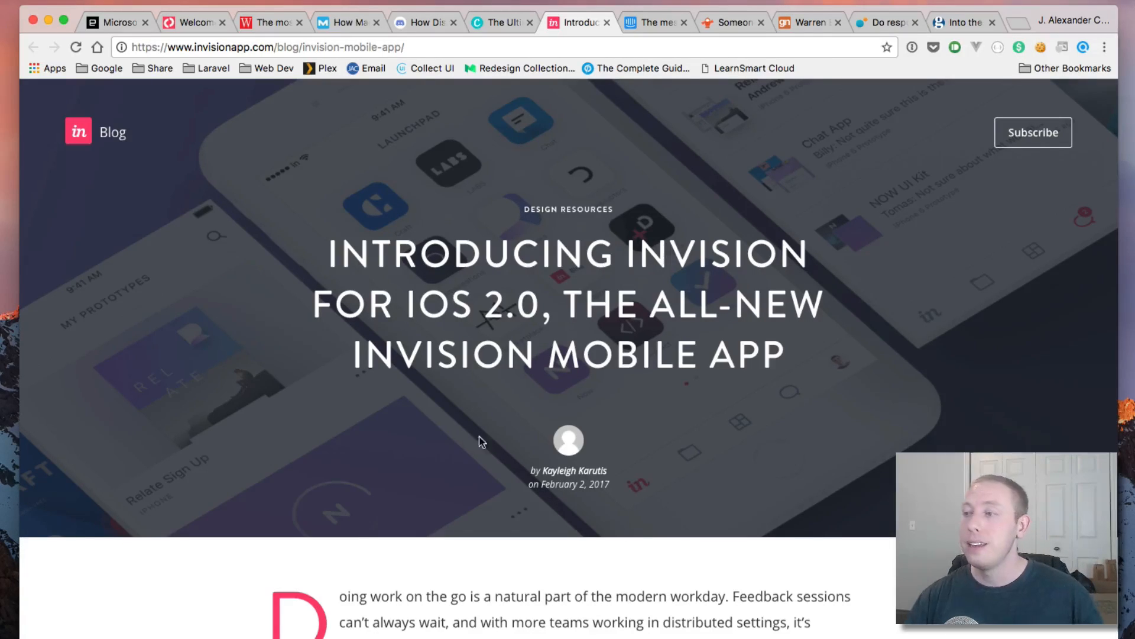
Step: Scroll up and down through the InVision post to review its content
scroll(493, 344, down, 1)
scroll(493, 344, down, 4)
scroll(493, 346, up, 4)
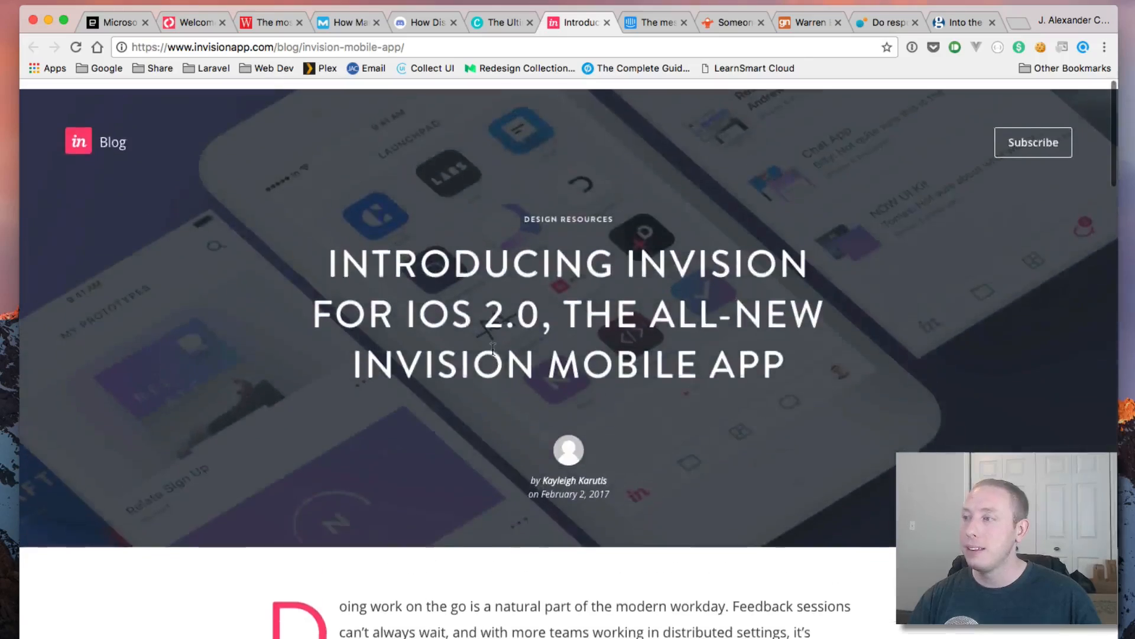
scroll(493, 348, down, 10)
scroll(493, 348, down, 10)
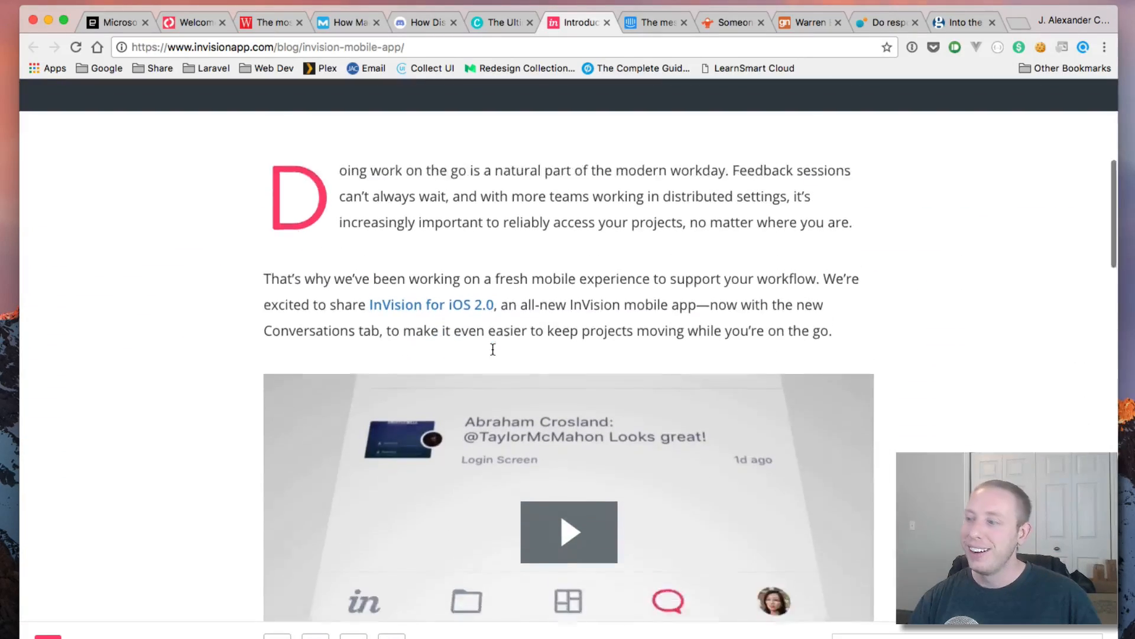
scroll(493, 349, down, 6)
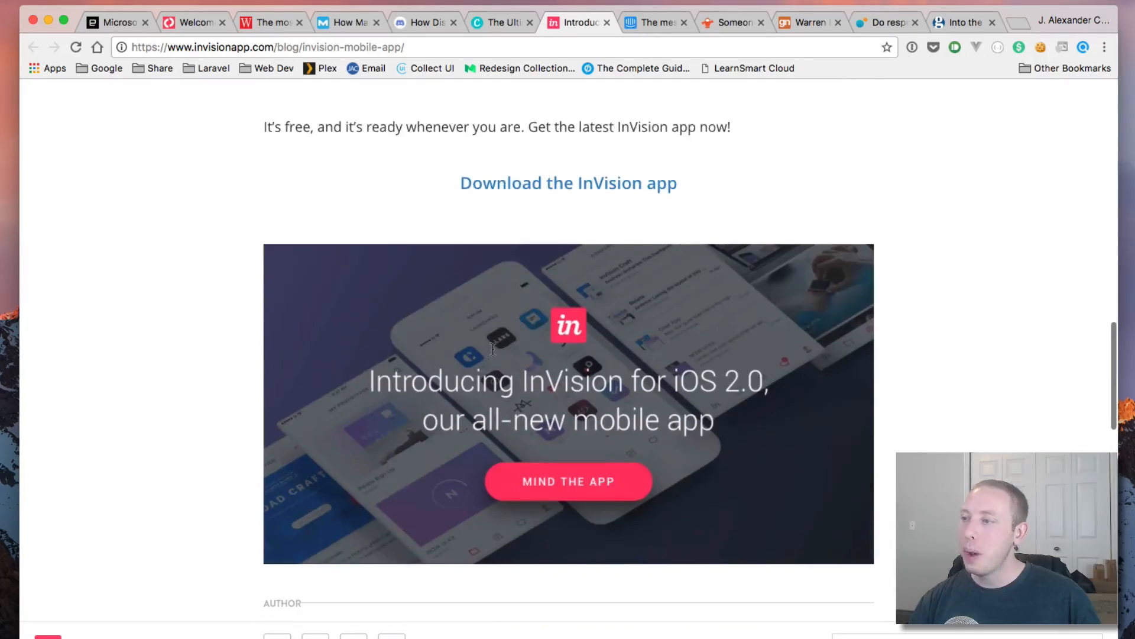
scroll(183, 335, down, 8)
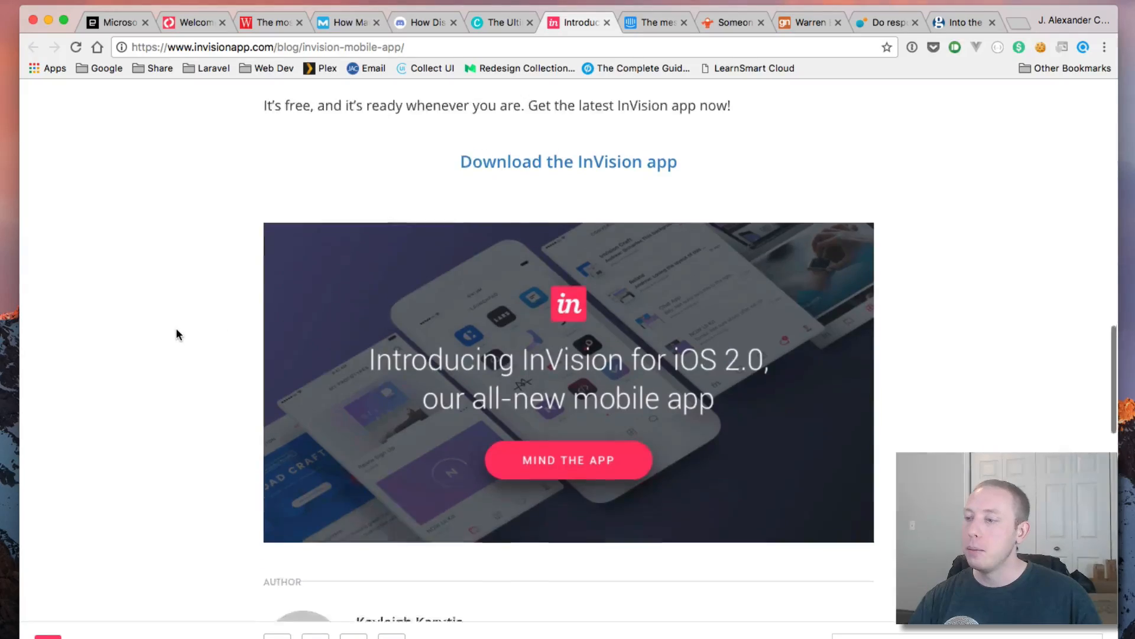
scroll(178, 335, up, 15)
scroll(176, 334, up, 15)
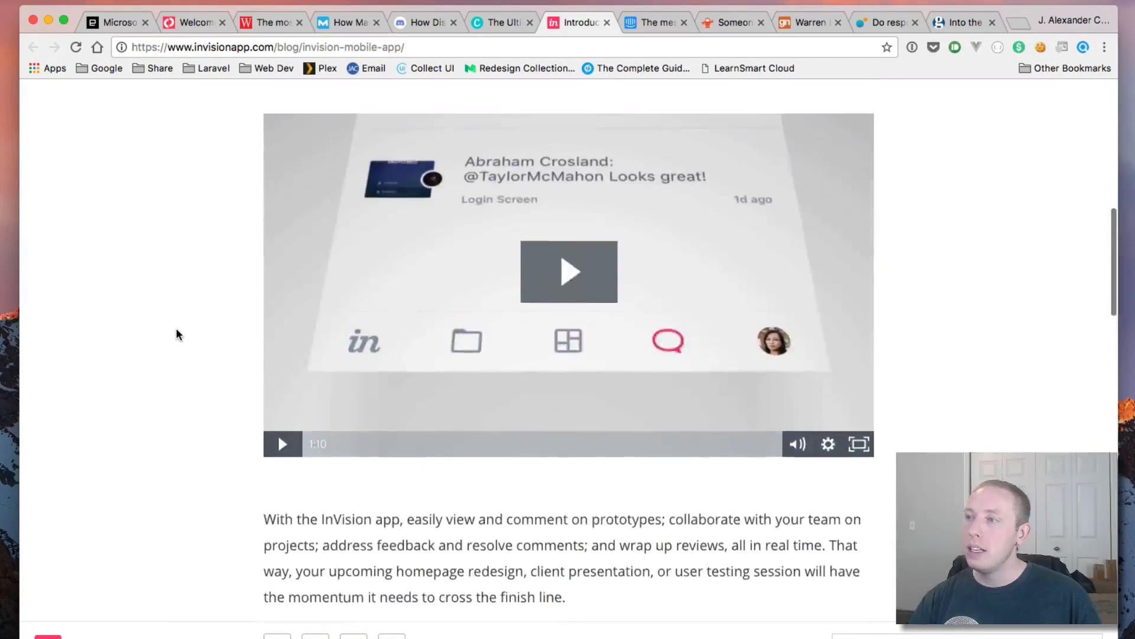
scroll(176, 334, up, 3)
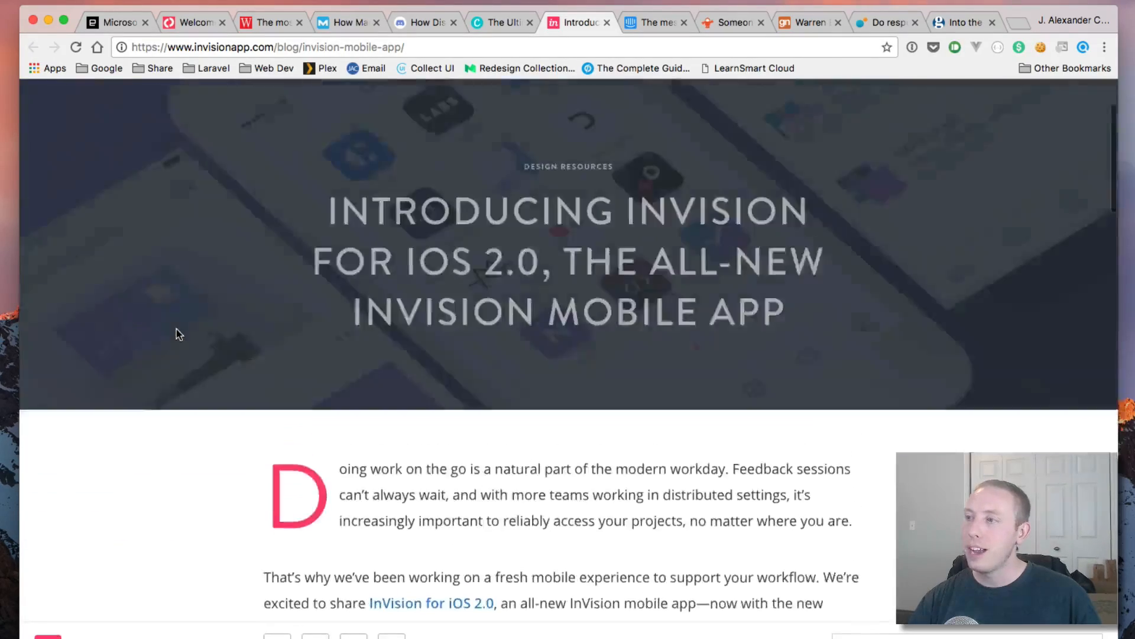
scroll(175, 334, down, 4)
scroll(176, 334, up, 9)
Step: Highlight the drop cap and opening paragraph, then switch to the Intercom messaging starter kit article
drag(247, 598, 305, 566)
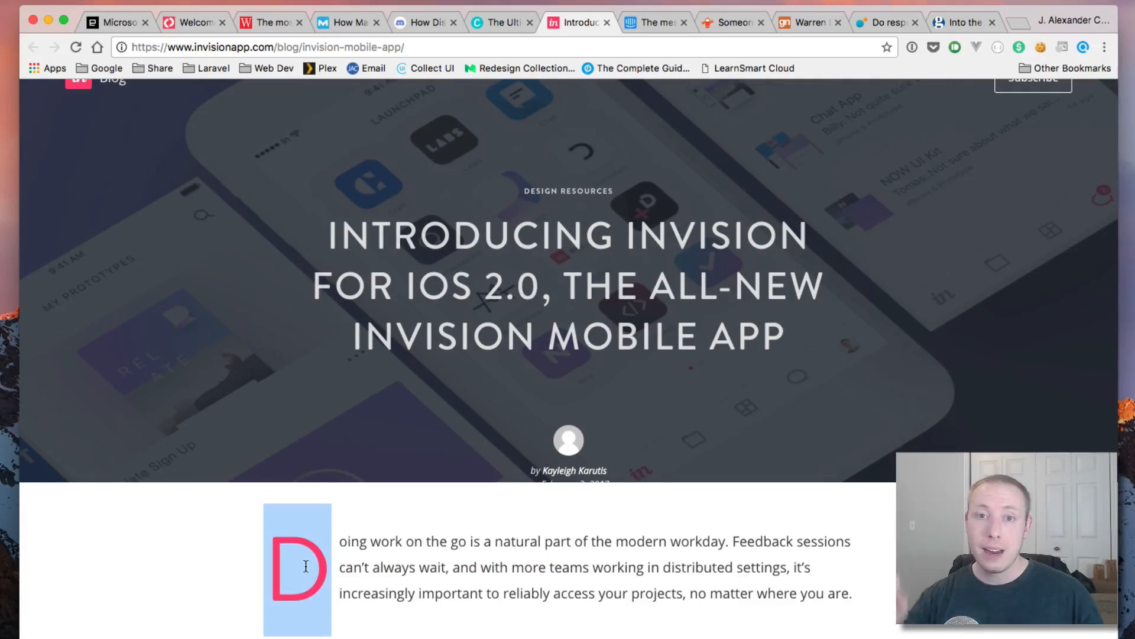
click(347, 559)
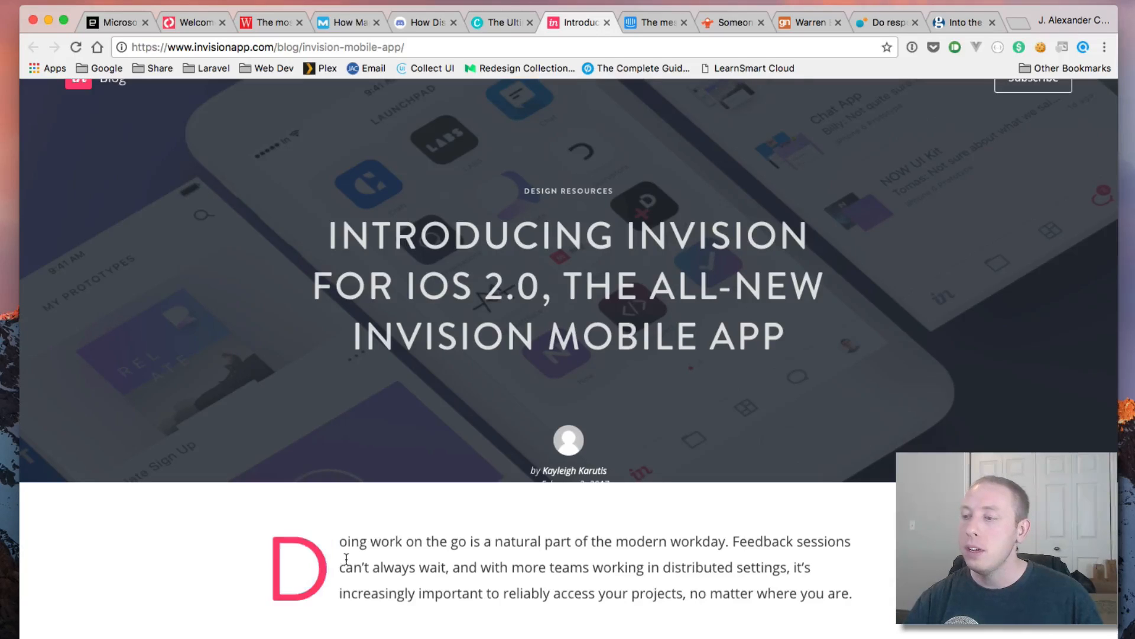
drag(287, 544, 545, 616)
click(545, 620)
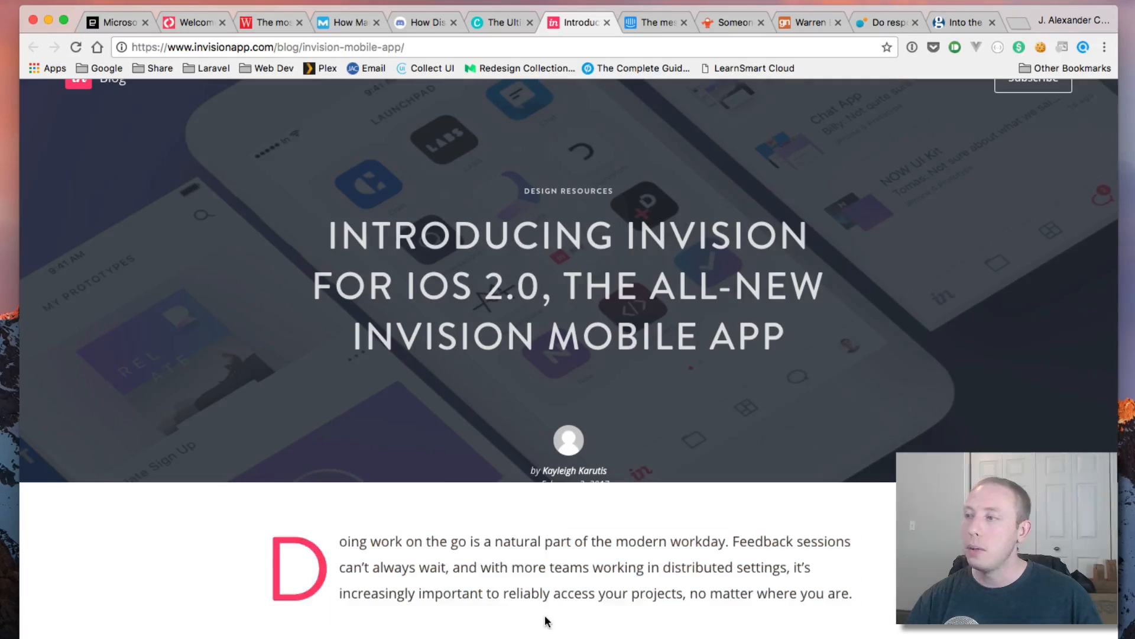
scroll(545, 618, up, 2)
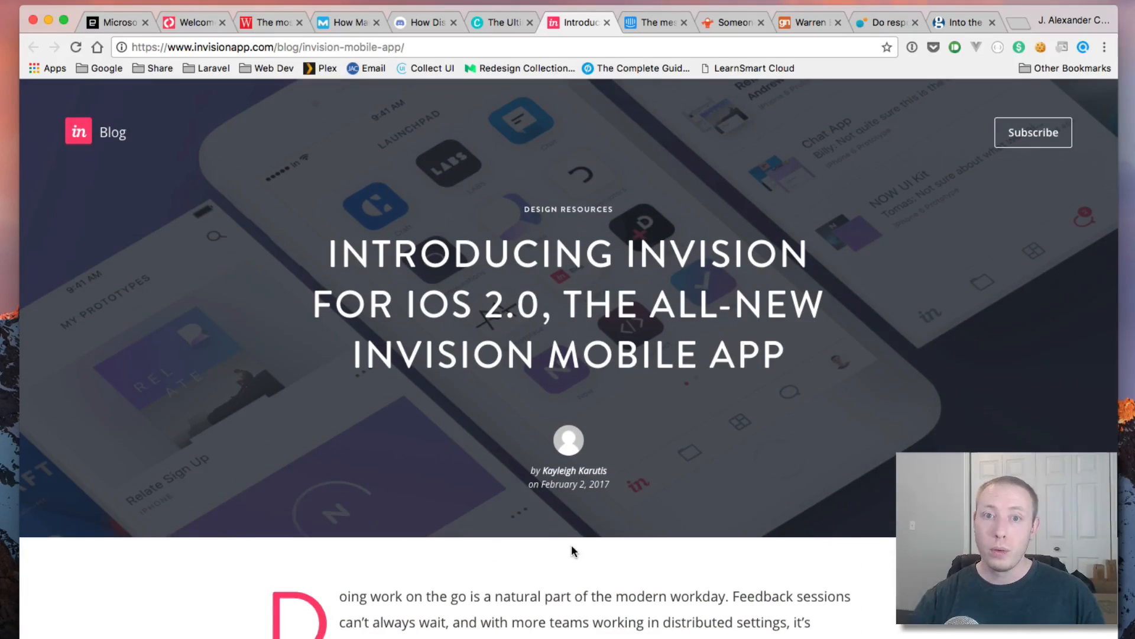
click(657, 22)
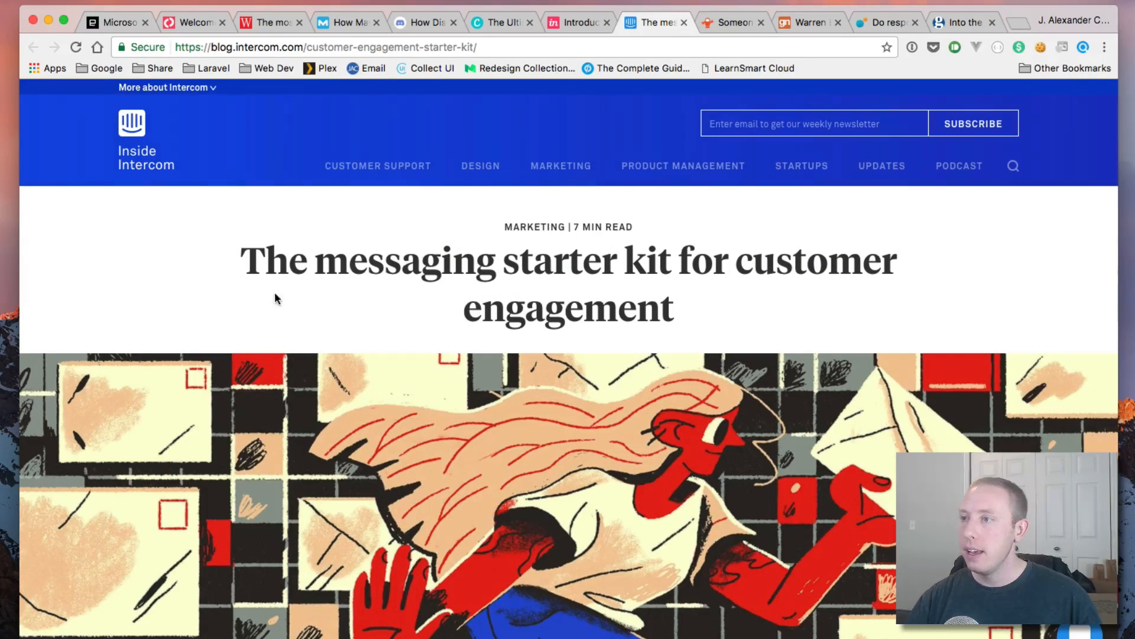
drag(240, 263, 677, 304)
click(428, 339)
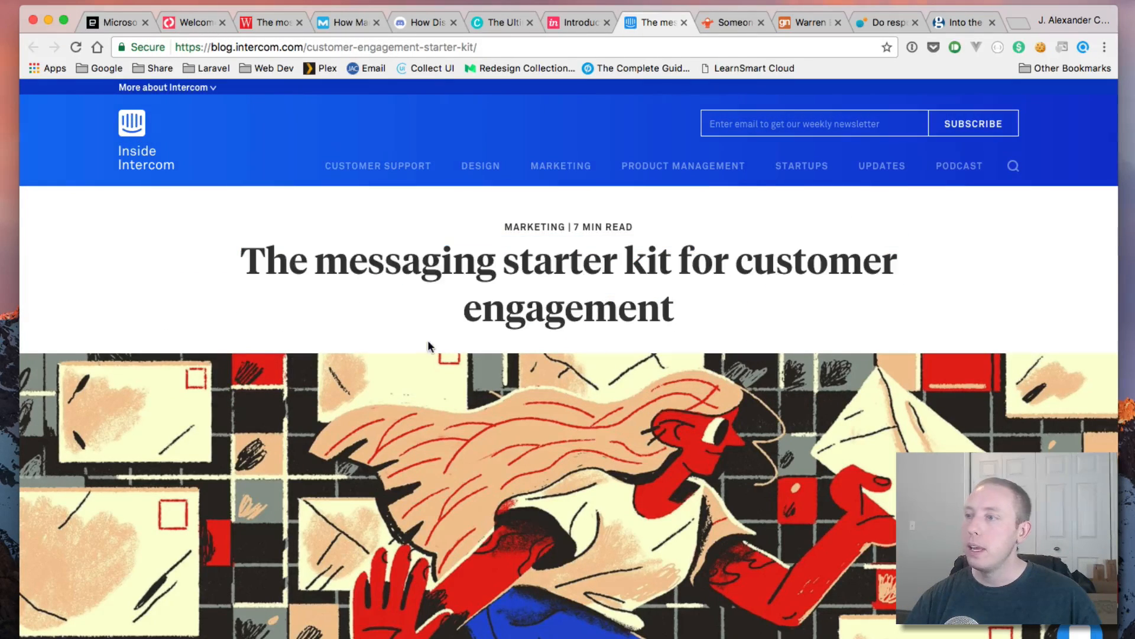
scroll(422, 356, down, 3)
scroll(422, 356, down, 3)
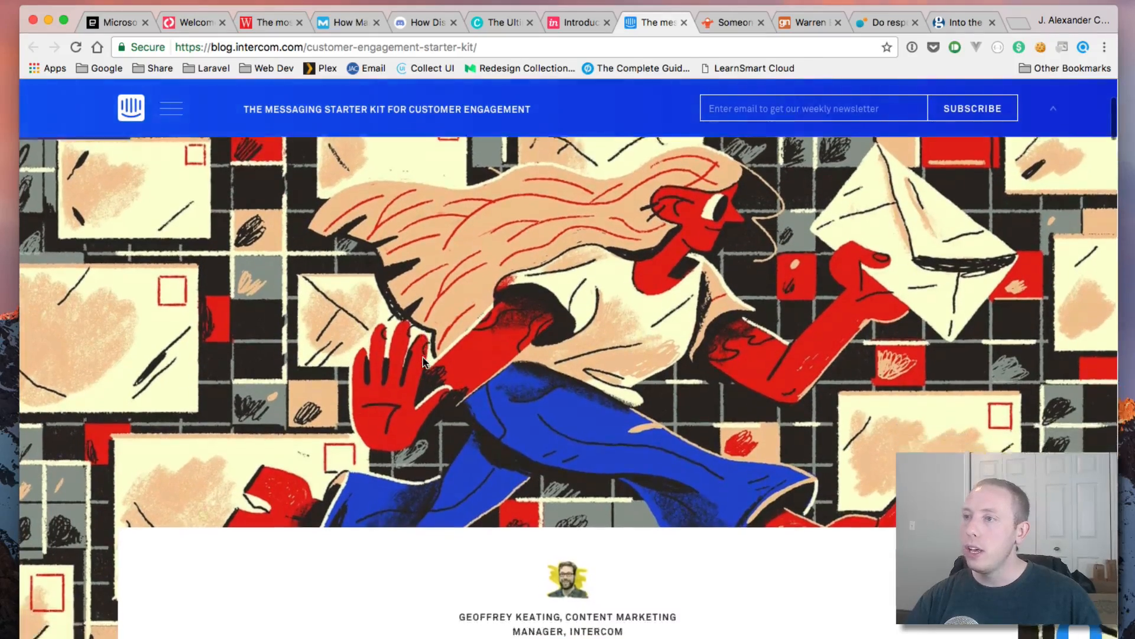
scroll(423, 357, up, 2)
scroll(424, 357, up, 5)
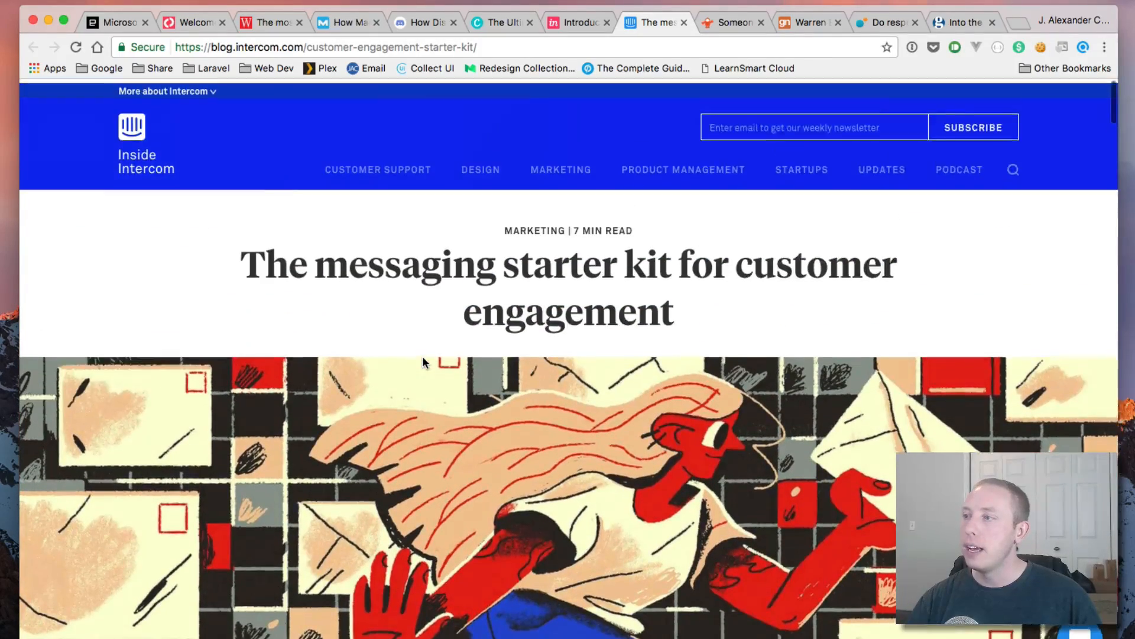
drag(576, 227, 658, 227)
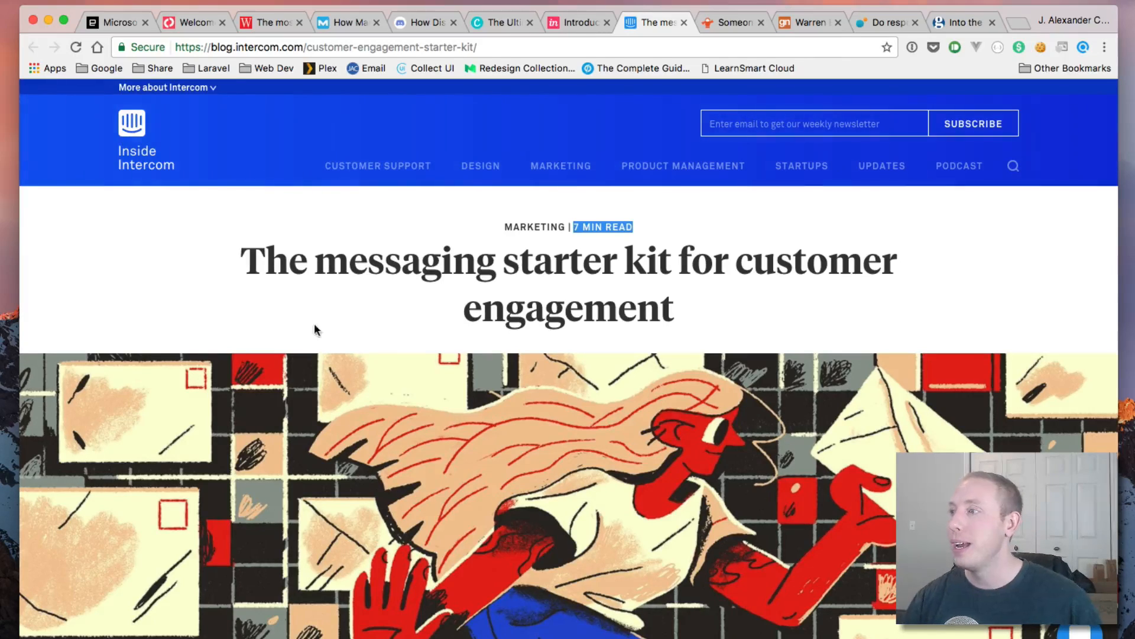
click(654, 246)
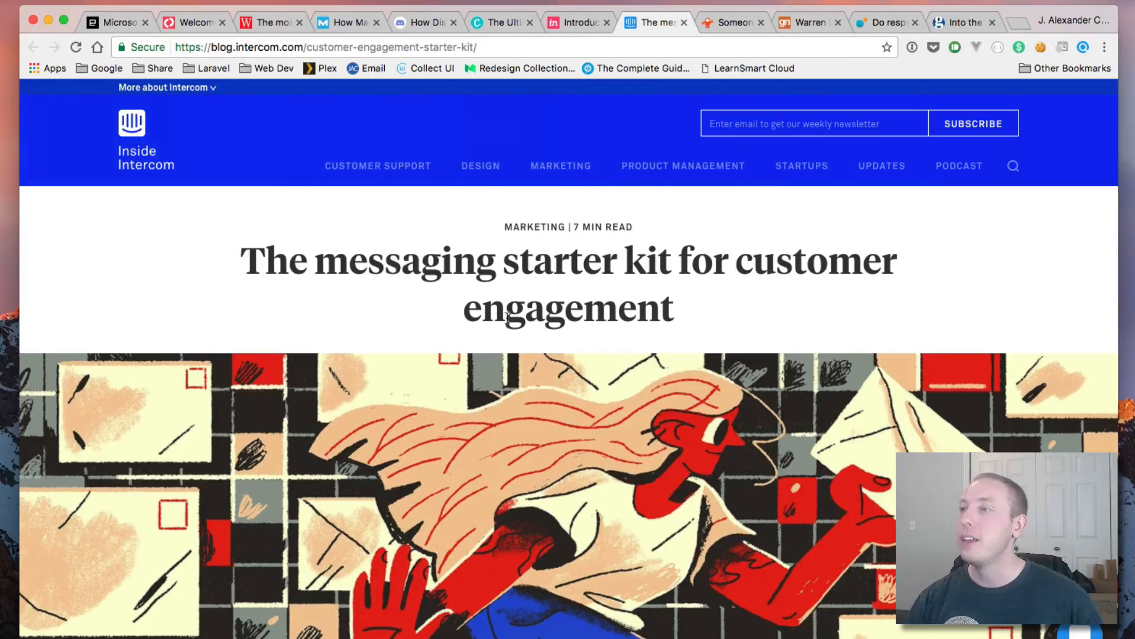
scroll(506, 317, down, 5)
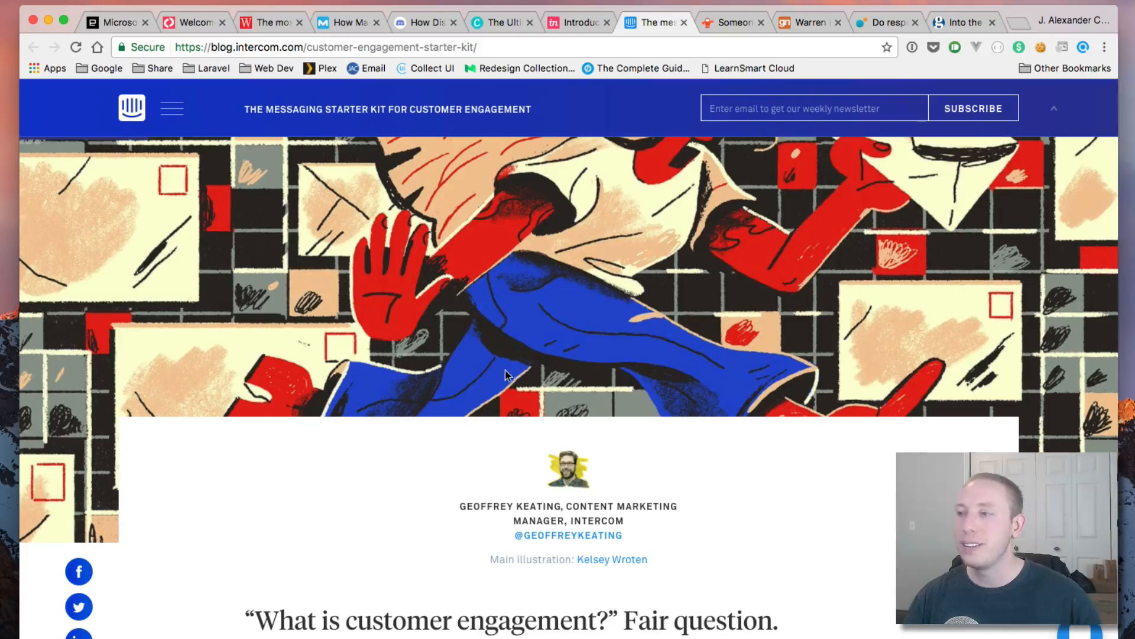
scroll(506, 373, down, 8)
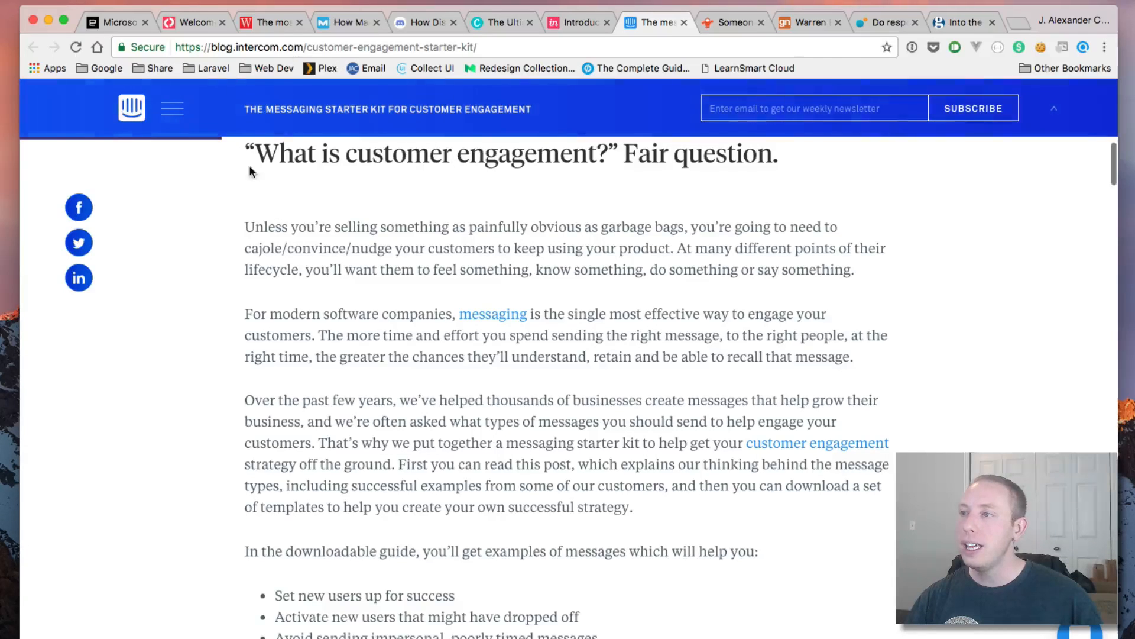
scroll(291, 194, down, 5)
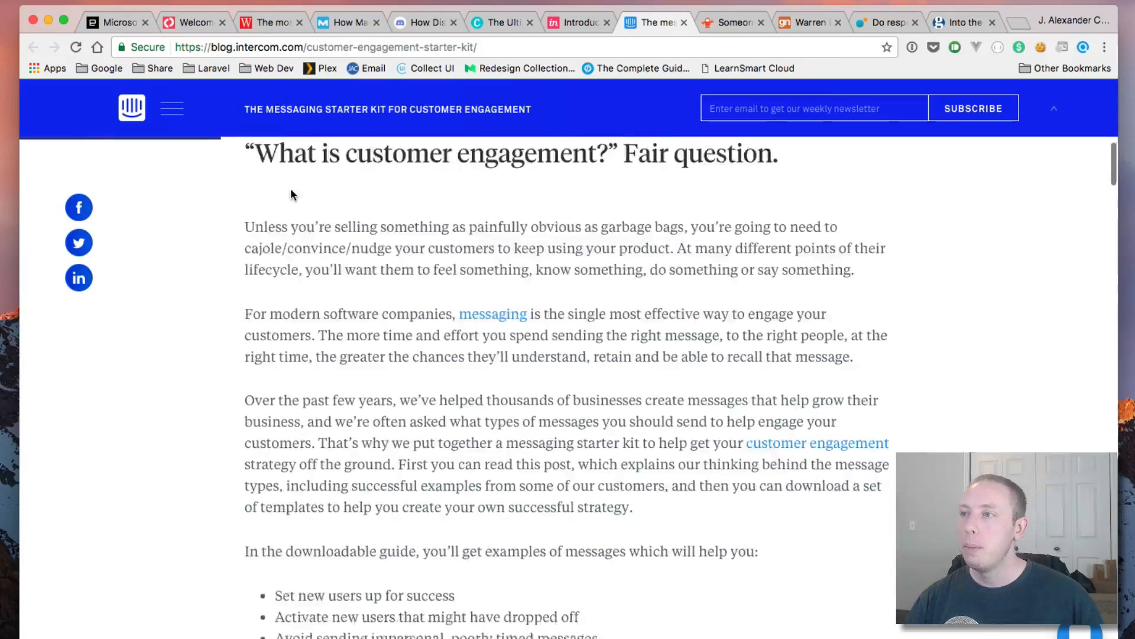
scroll(283, 165, down, 2)
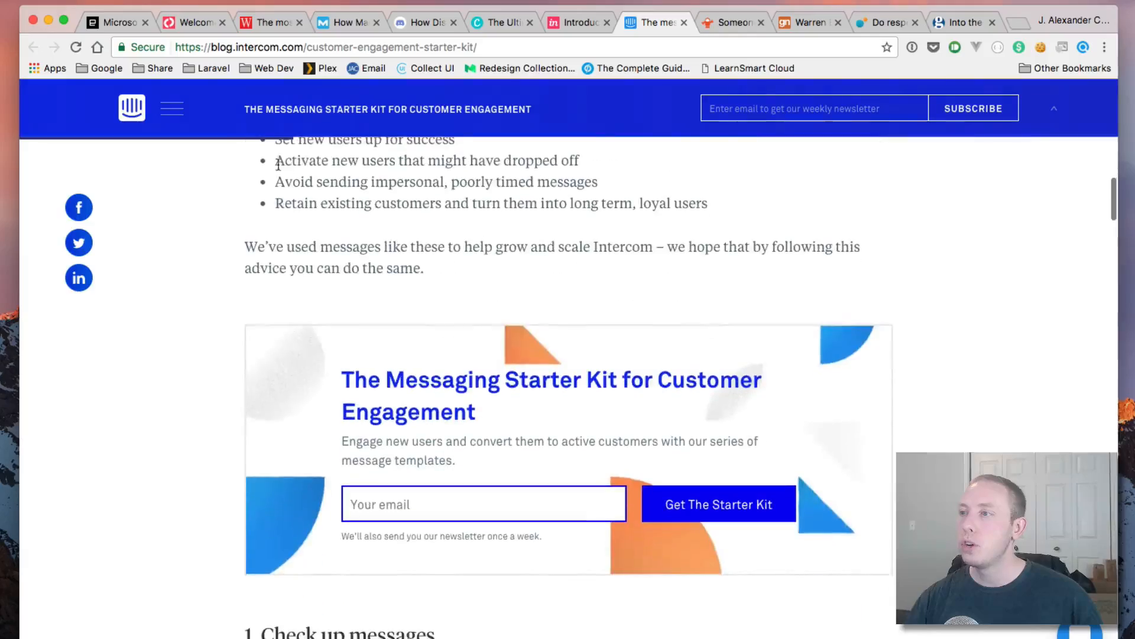
scroll(441, 142, down, 8)
scroll(441, 142, down, 20)
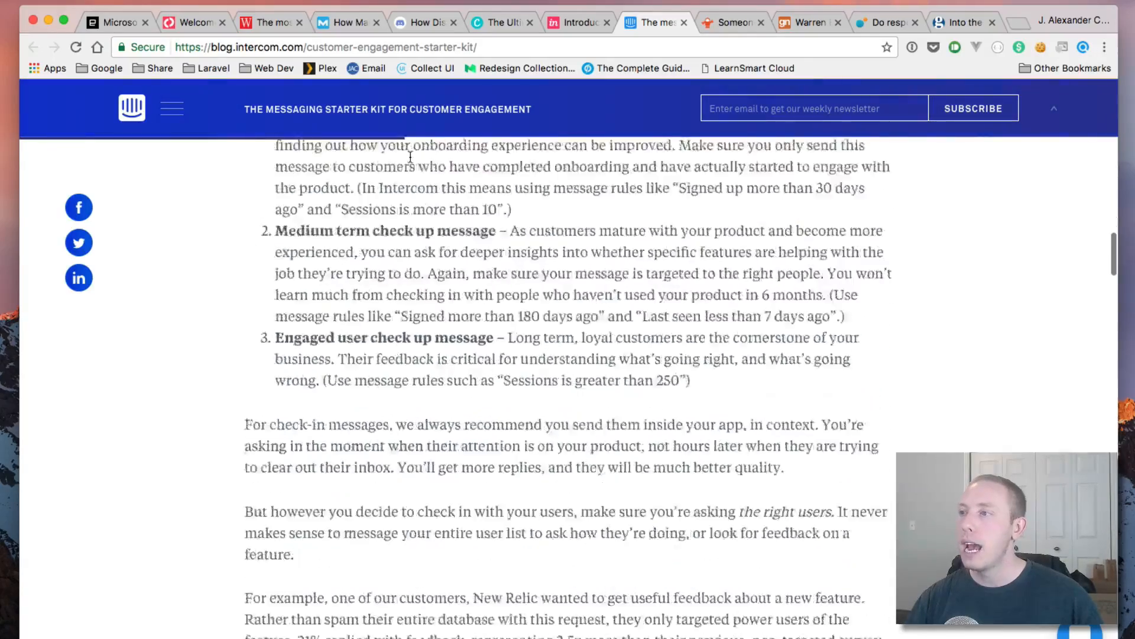
scroll(407, 170, up, 20)
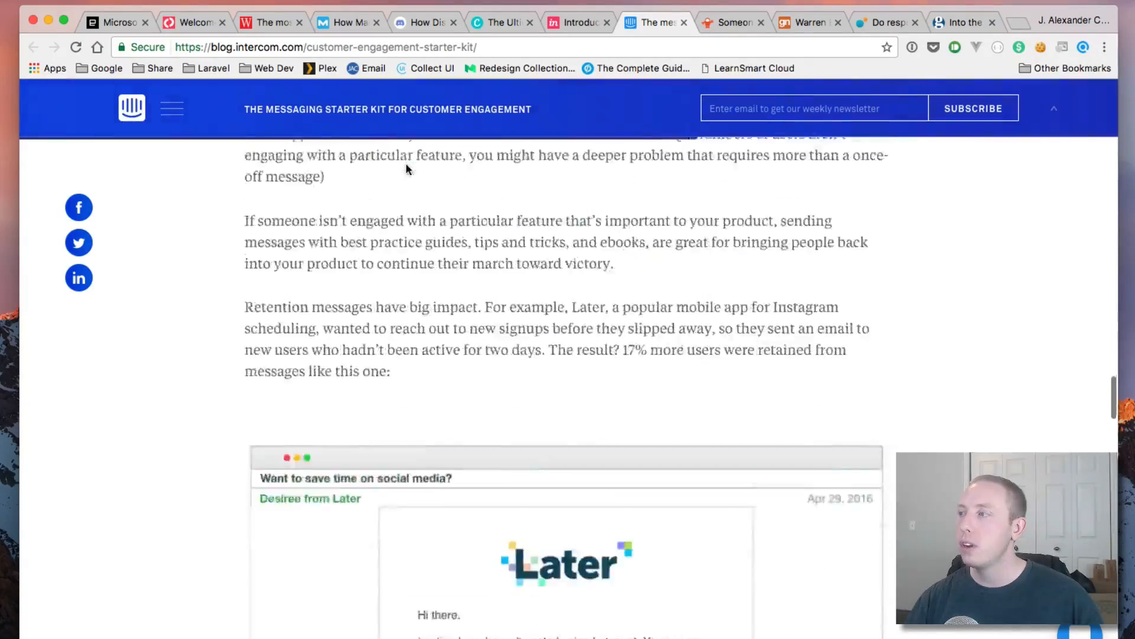
scroll(407, 167, up, 5)
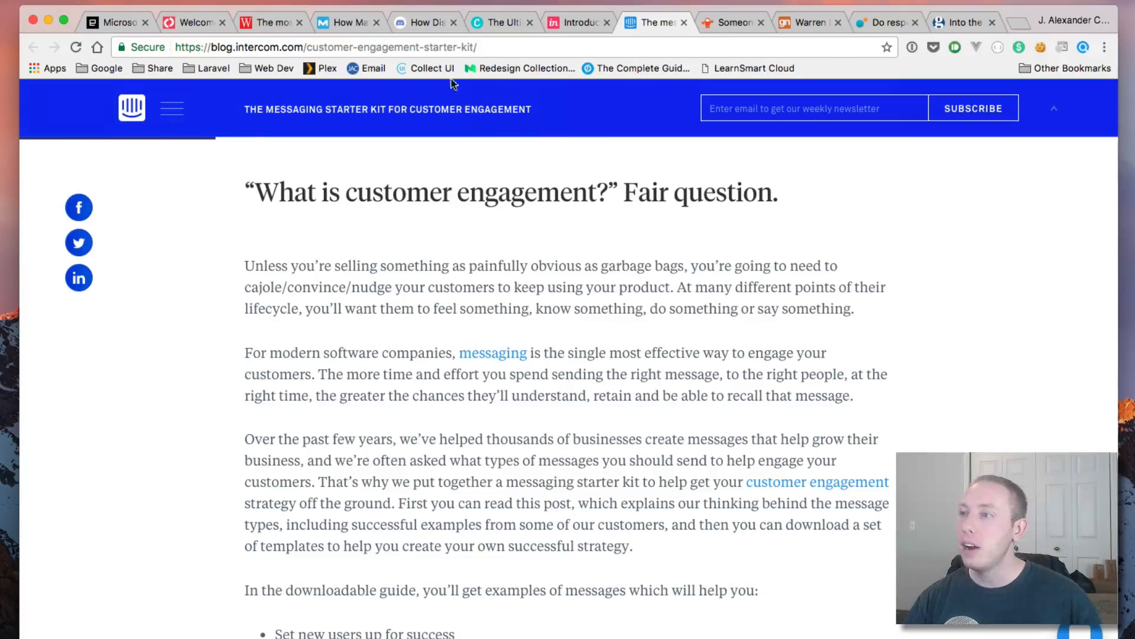
click(172, 114)
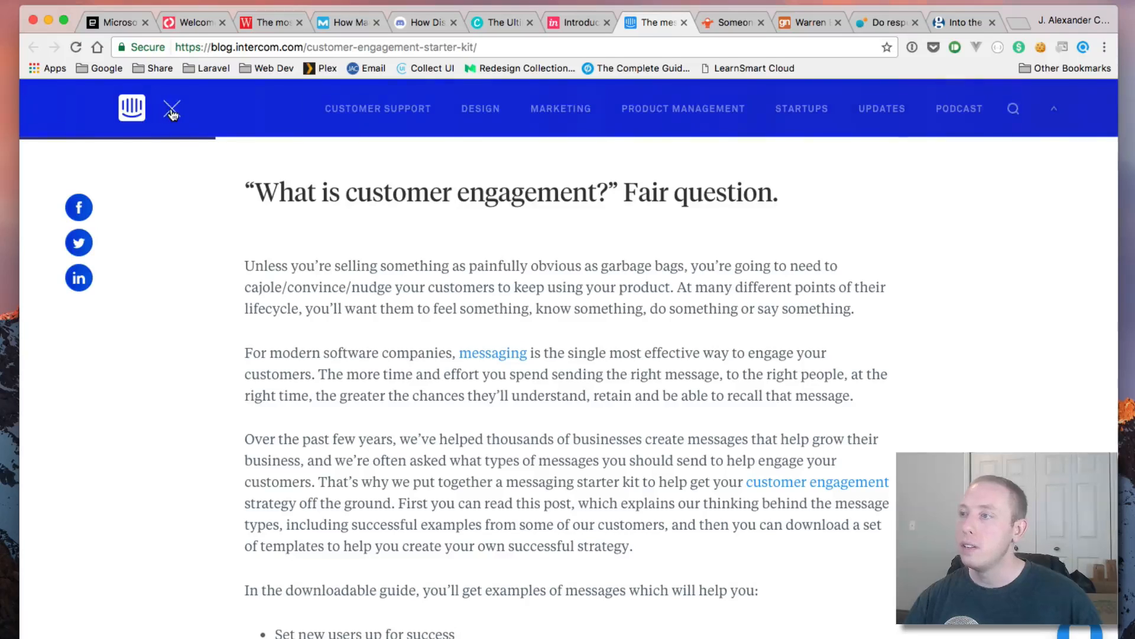
mouse_move(355, 113)
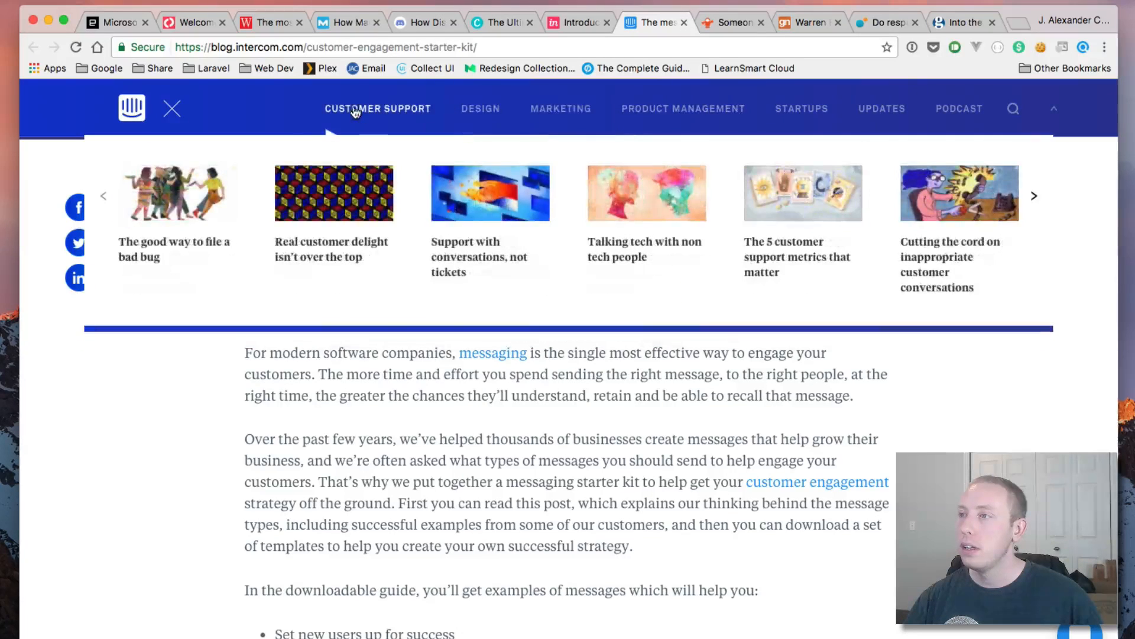
click(172, 112)
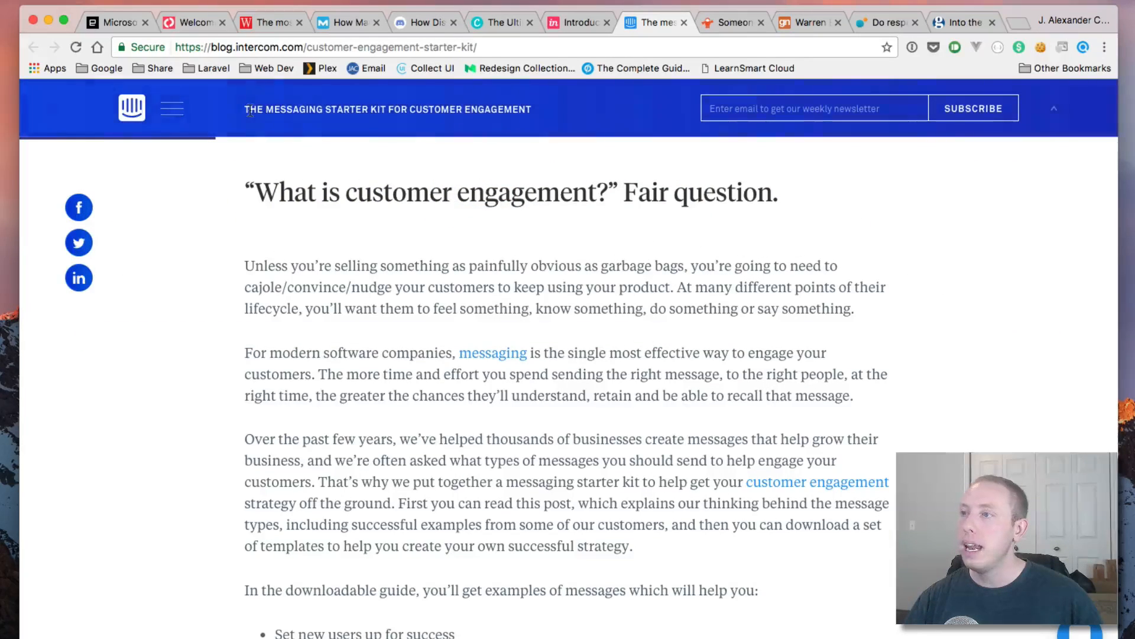
drag(250, 113, 510, 121)
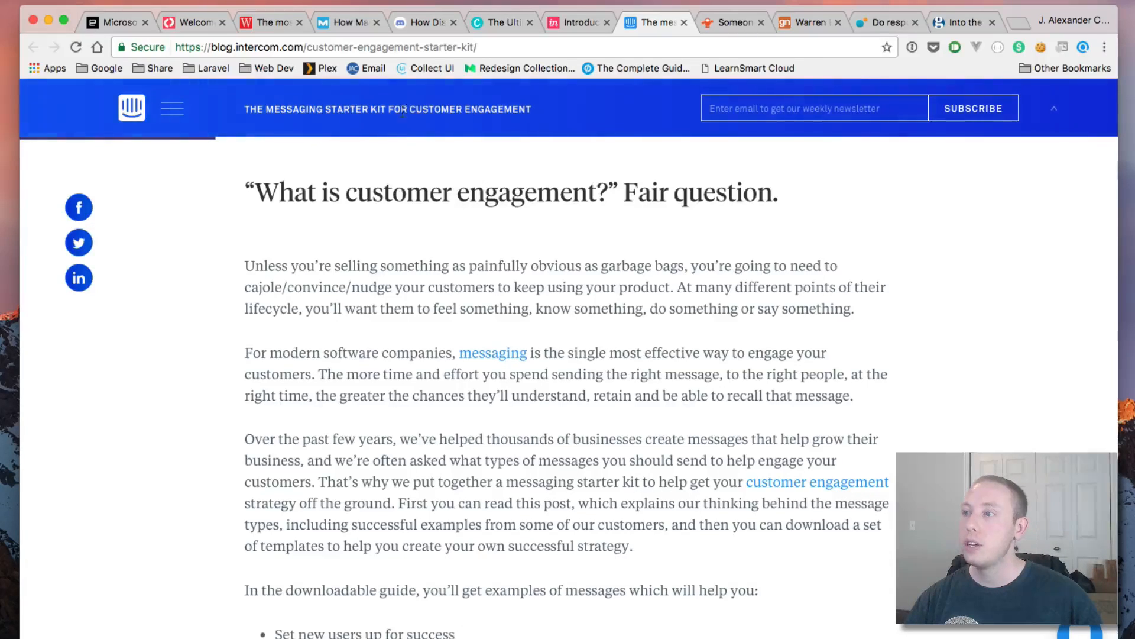
triple_click(479, 121)
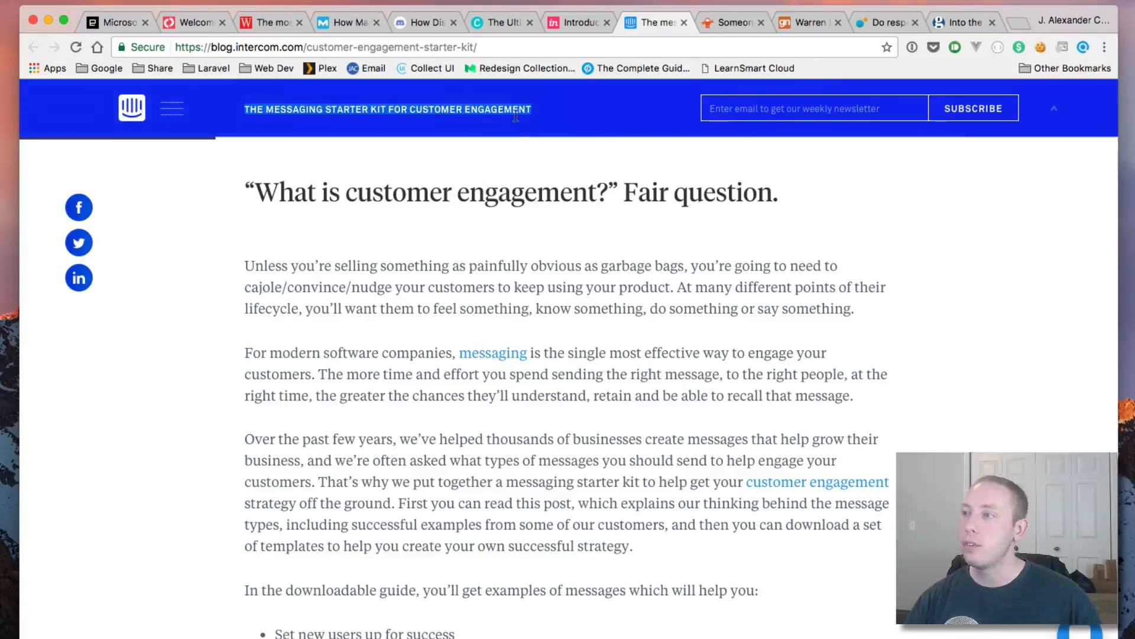
click(266, 195)
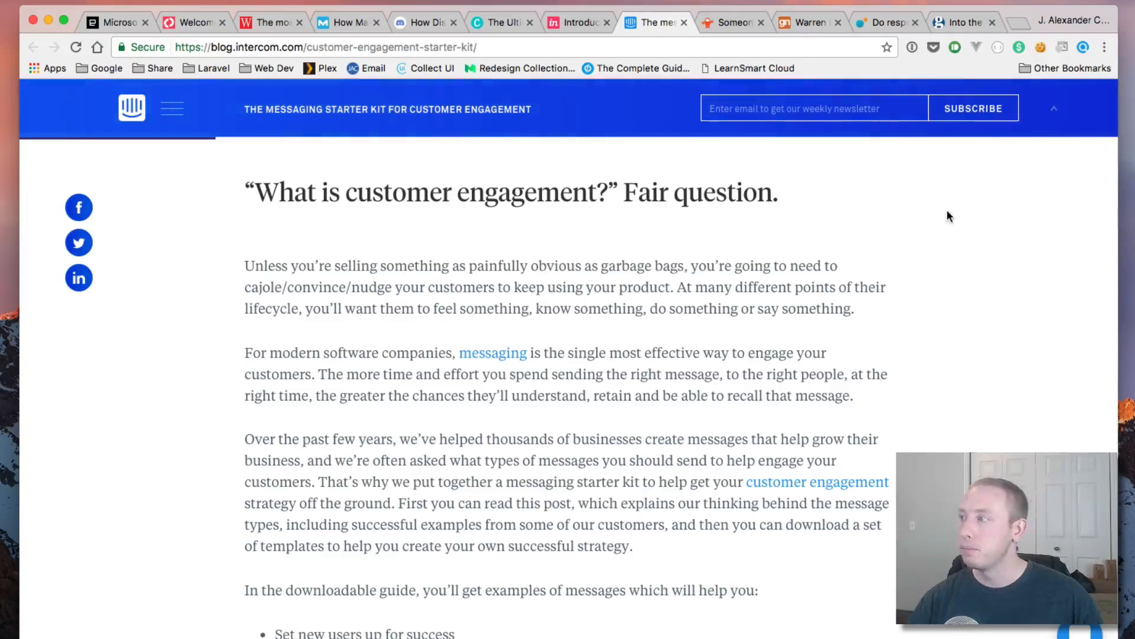
scroll(653, 578, down, 10)
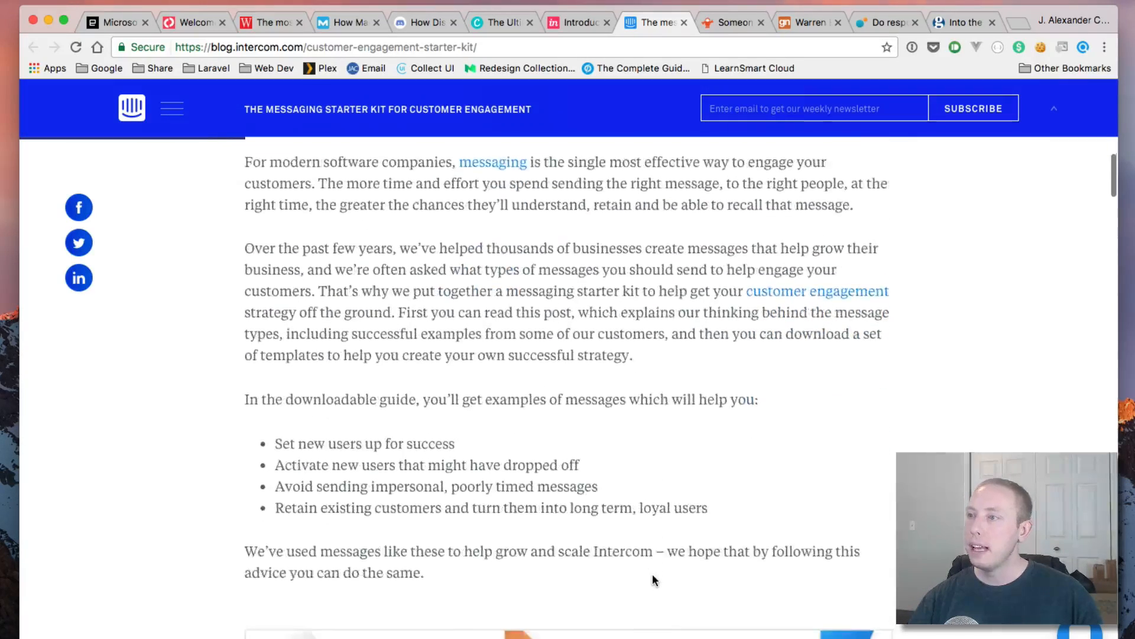
scroll(653, 578, down, 4)
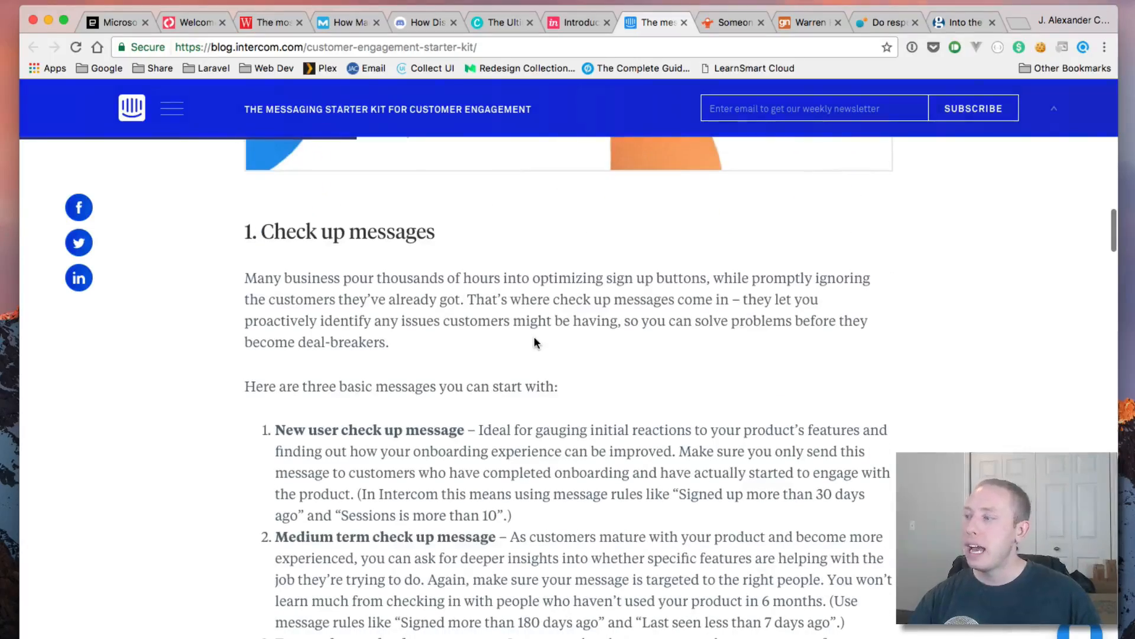
scroll(535, 342, down, 7)
scroll(532, 337, up, 20)
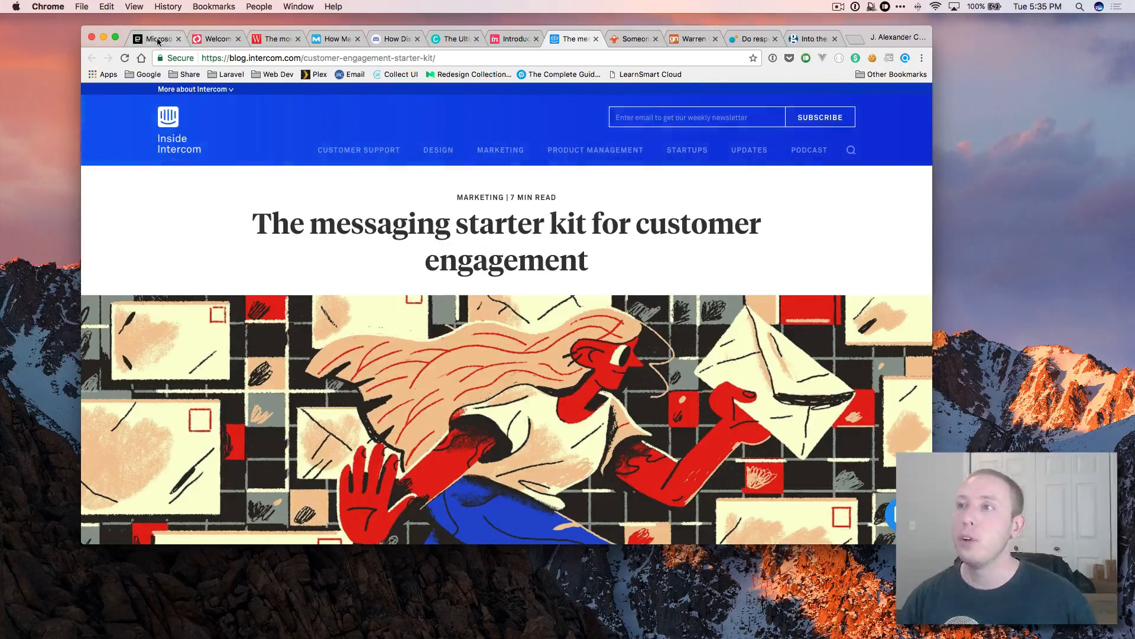
Step: Minimize Chrome and launch Adobe XD from the Applications folder, opening new-site.xd
click(104, 37)
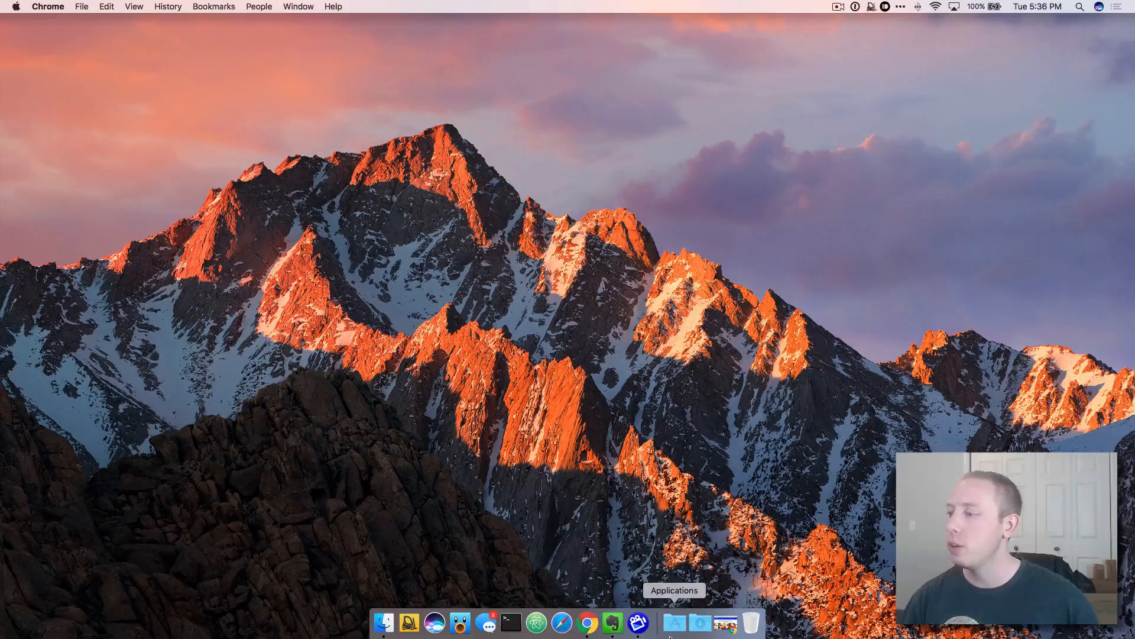
click(673, 624)
click(609, 170)
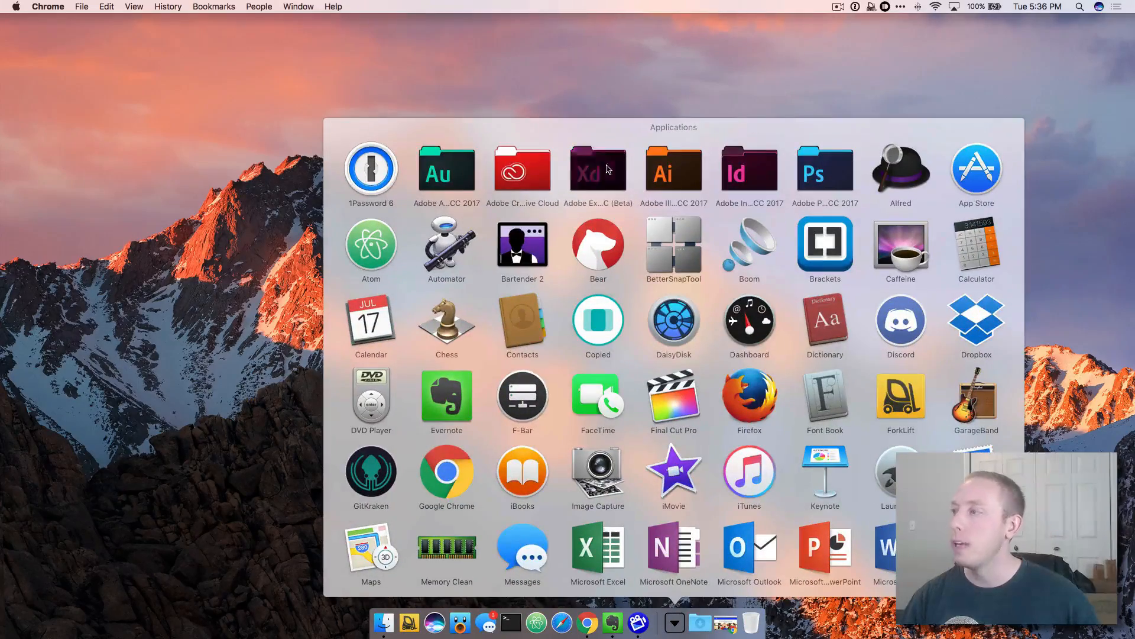
click(637, 476)
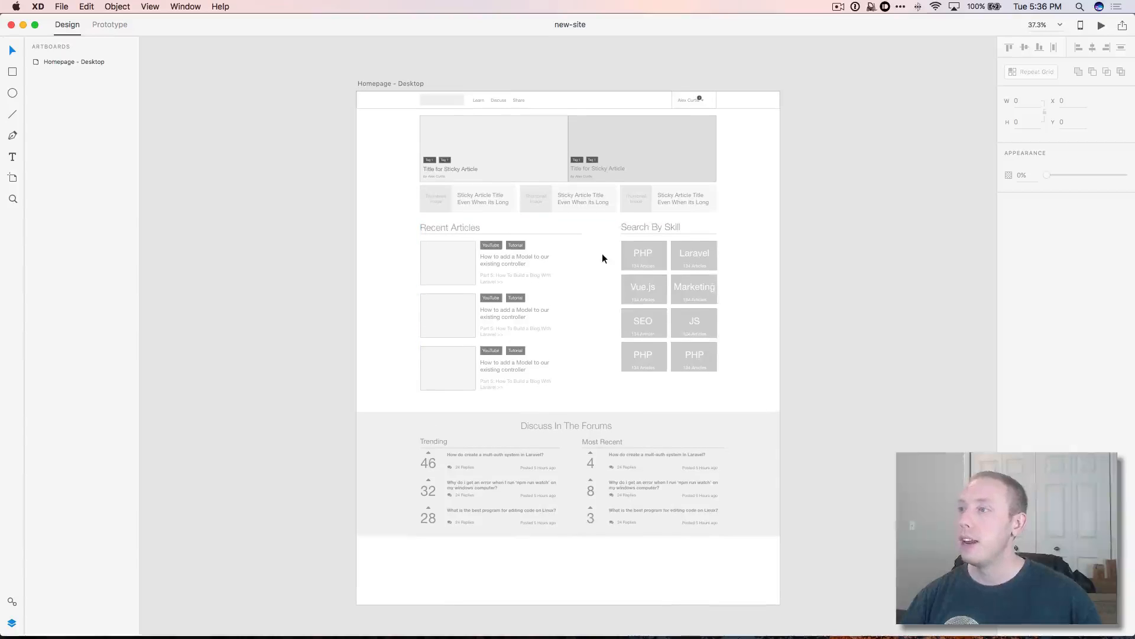
Step: Pan across the Homepage - Desktop wireframe, then switch to the Artboard tool to show size presets
scroll(608, 258, up, 1)
scroll(608, 257, right, 1)
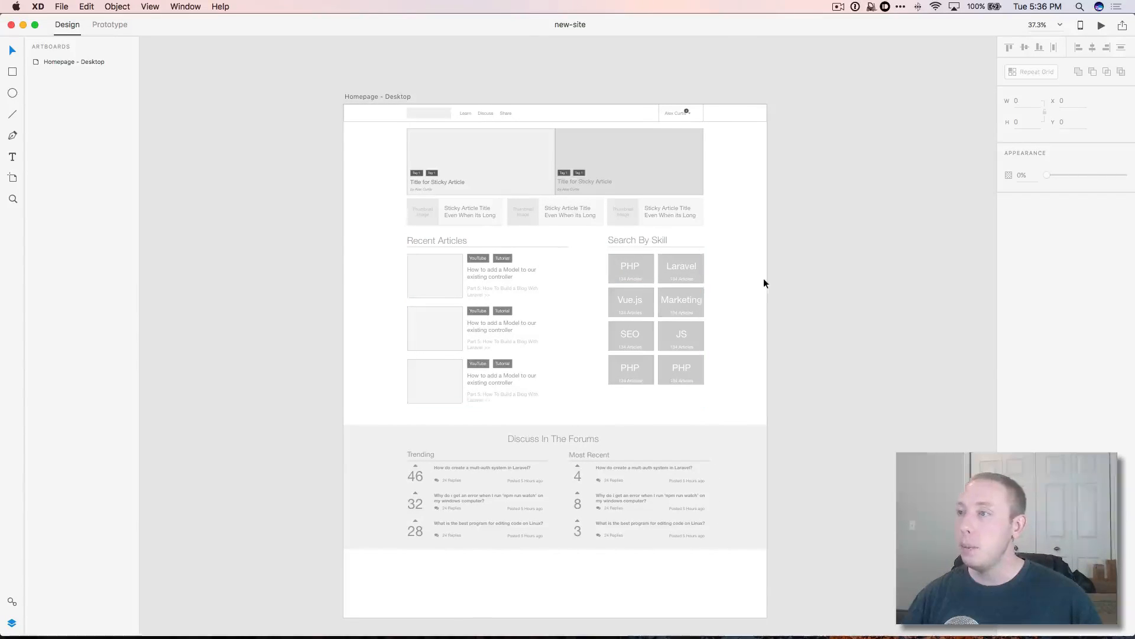
scroll(763, 284, right, 2)
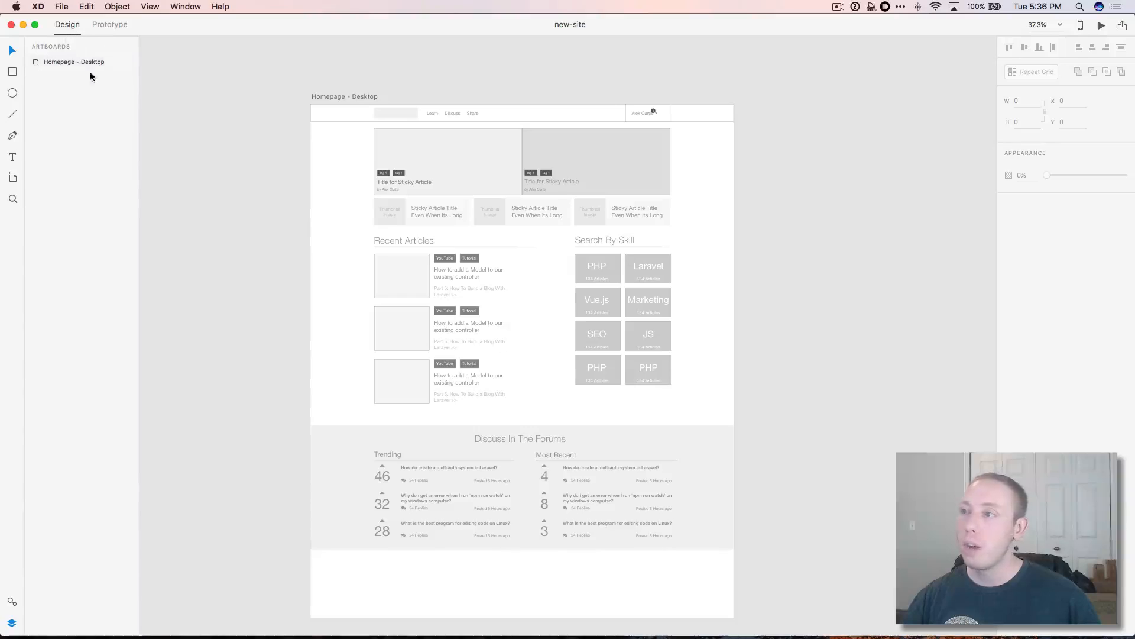
scroll(550, 224, right, 3)
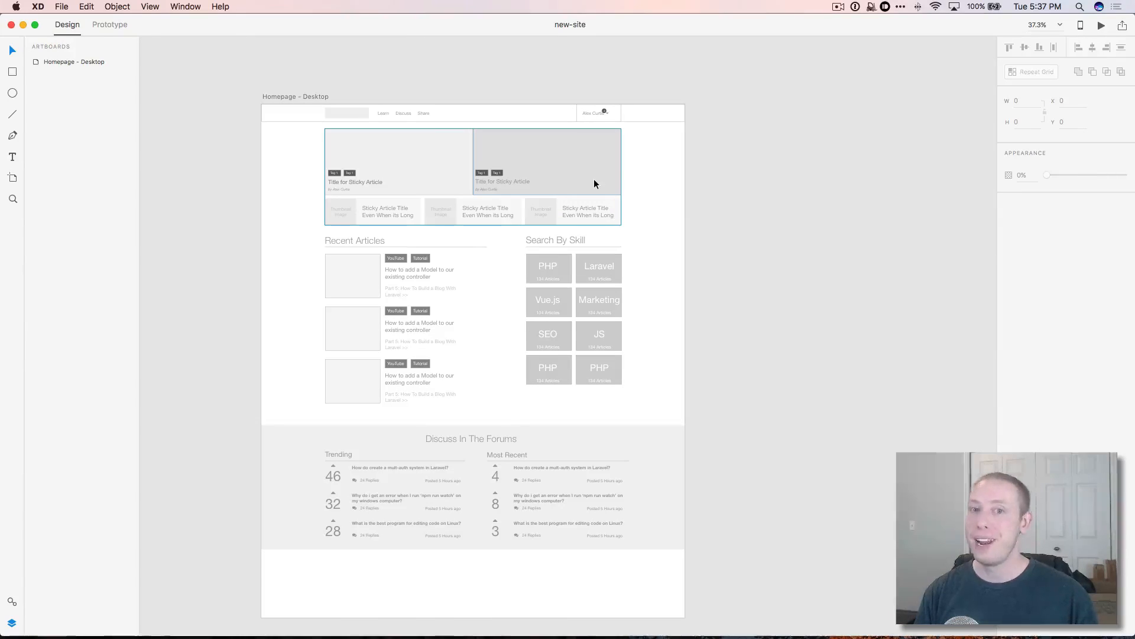
scroll(721, 293, down, 10)
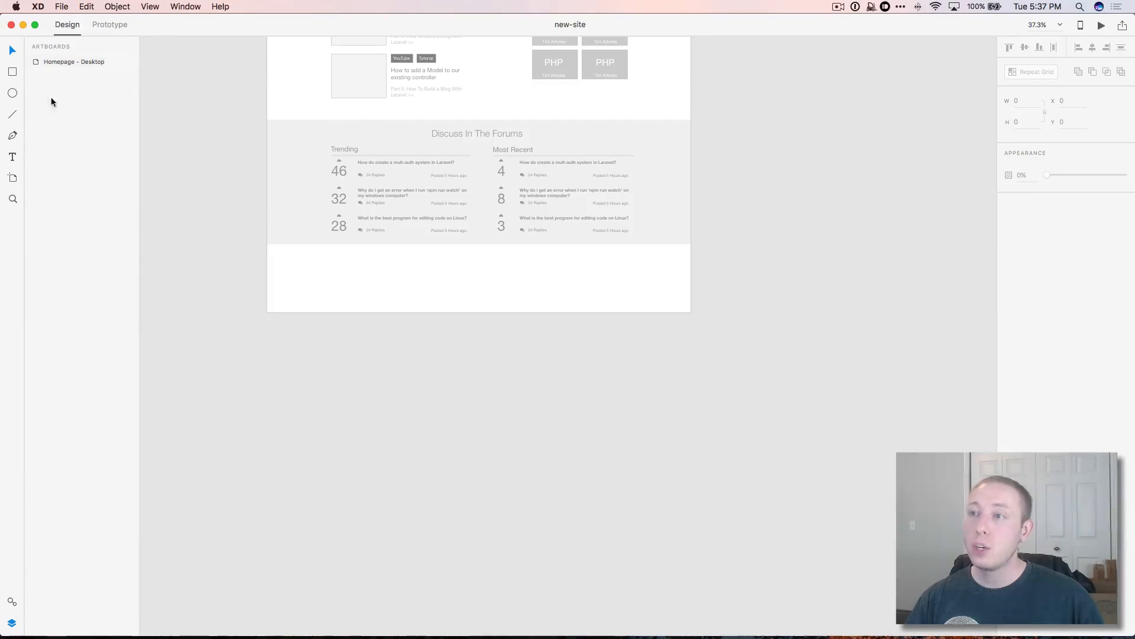
click(62, 6)
click(46, 138)
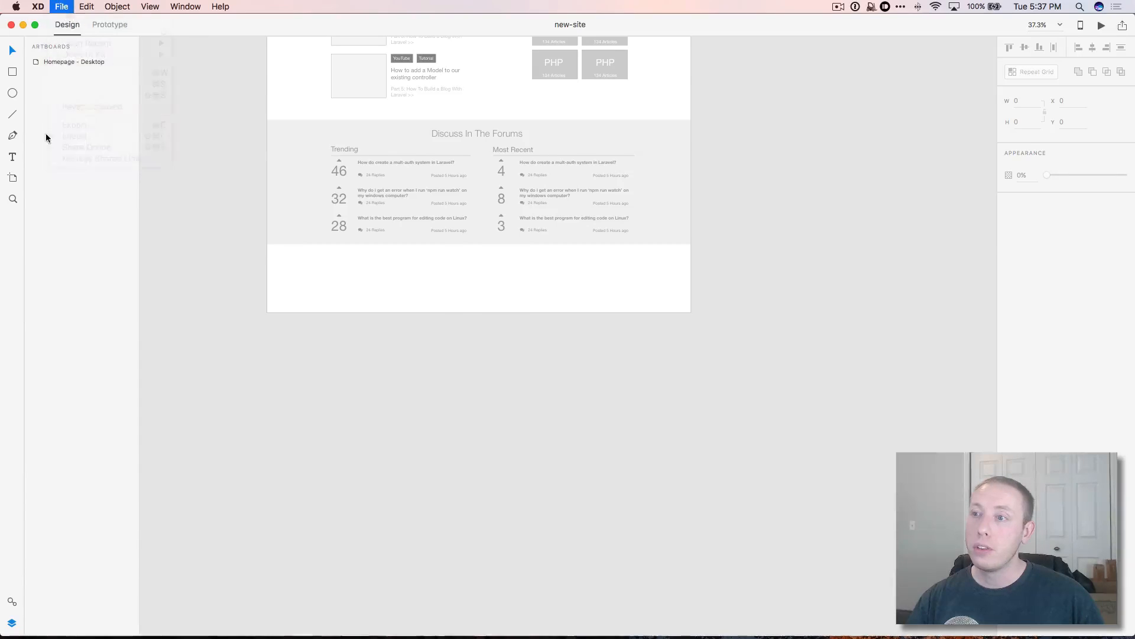
click(13, 178)
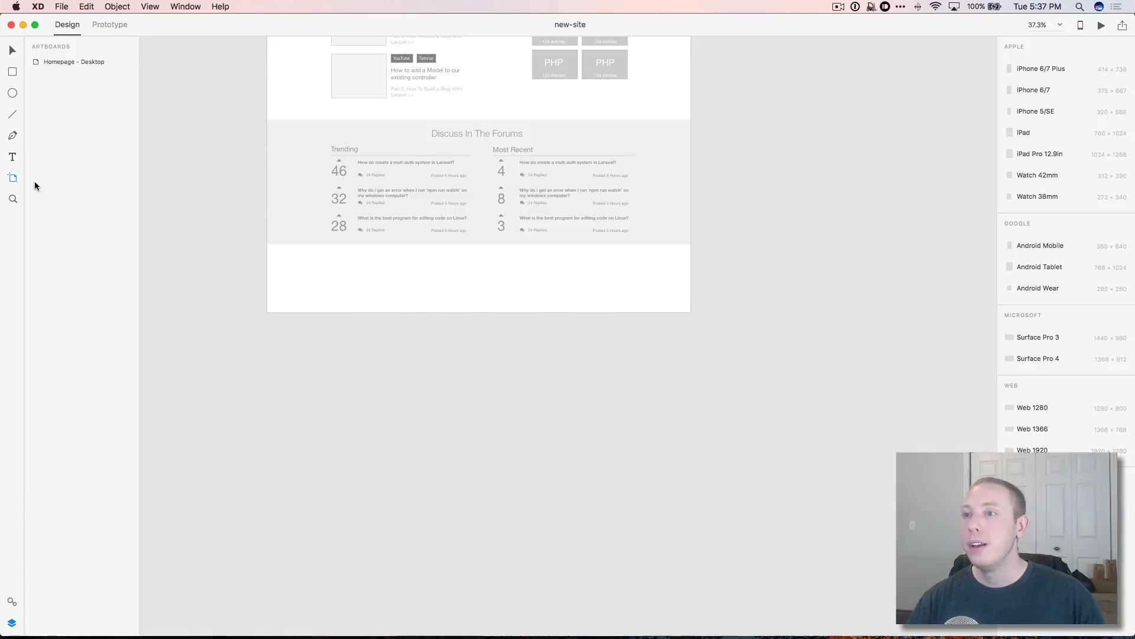
Step: Add a Web 1920 artboard and rename it 'Text Article Page - Desktop'
scroll(290, 109, up, 5)
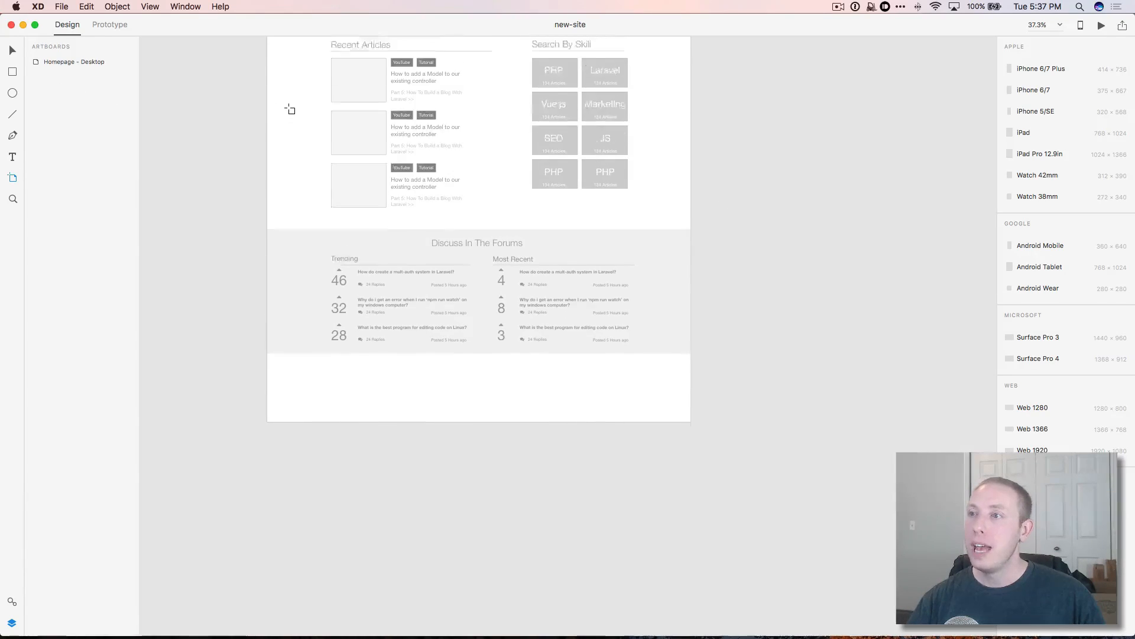
scroll(290, 109, up, 8)
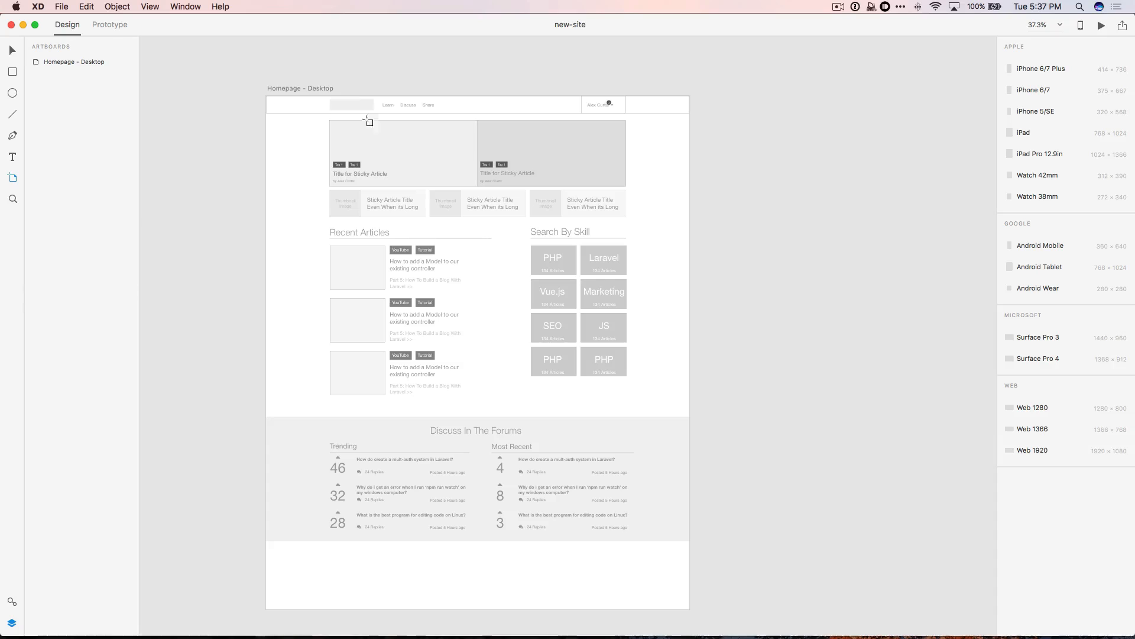
click(1062, 455)
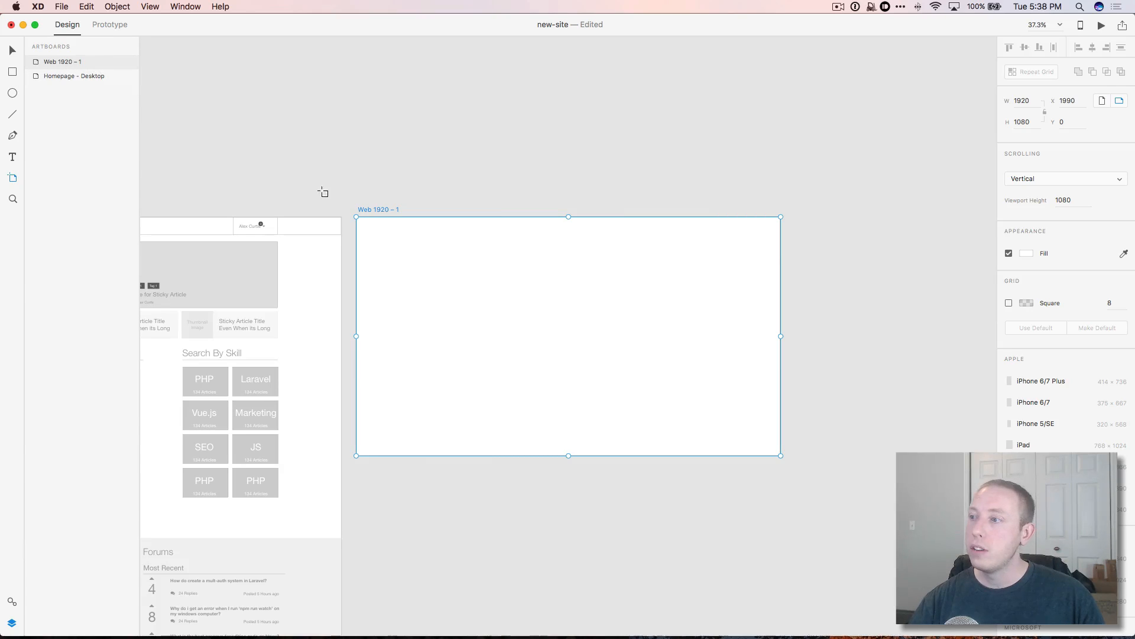
double_click(378, 210)
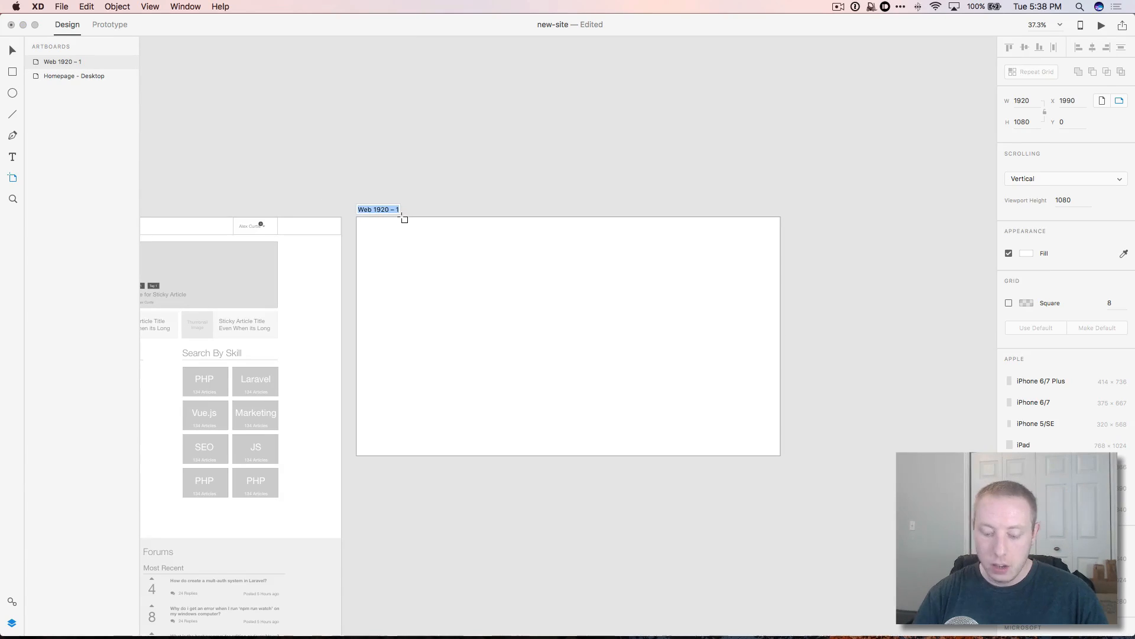
text(Page -)
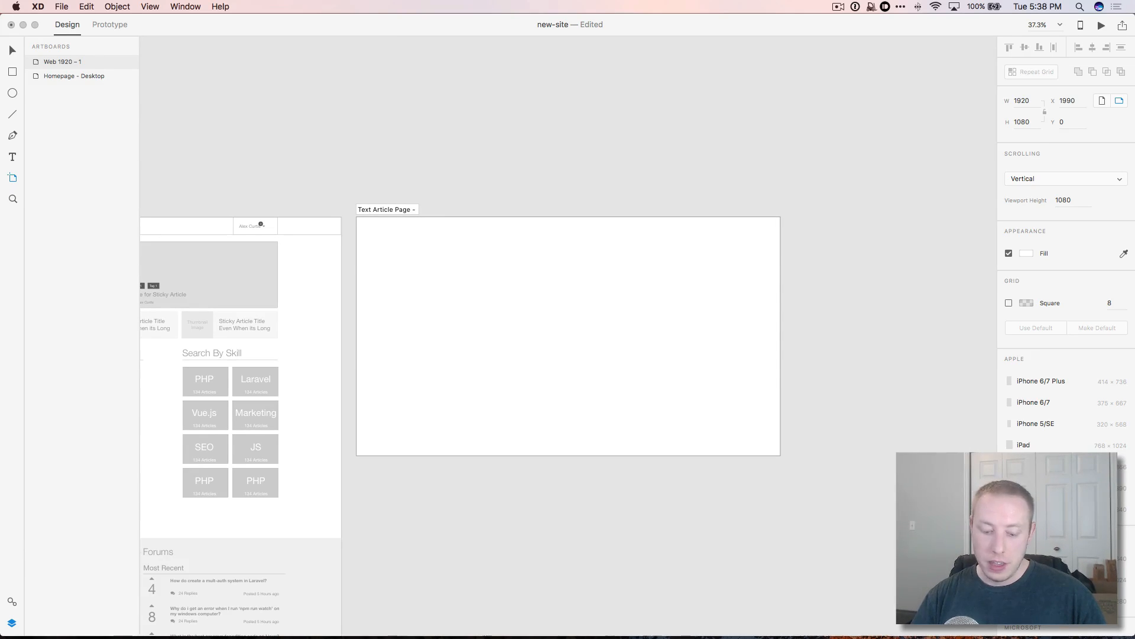
text(ext Article Page - Desktop)
key(Return)
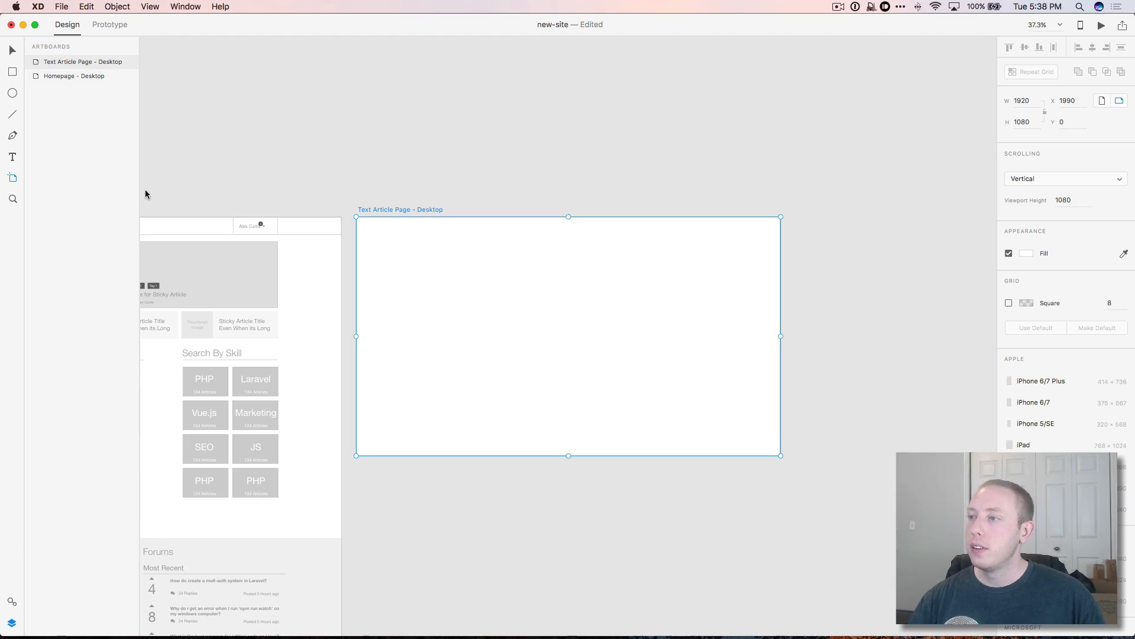
scroll(461, 360, down, 2)
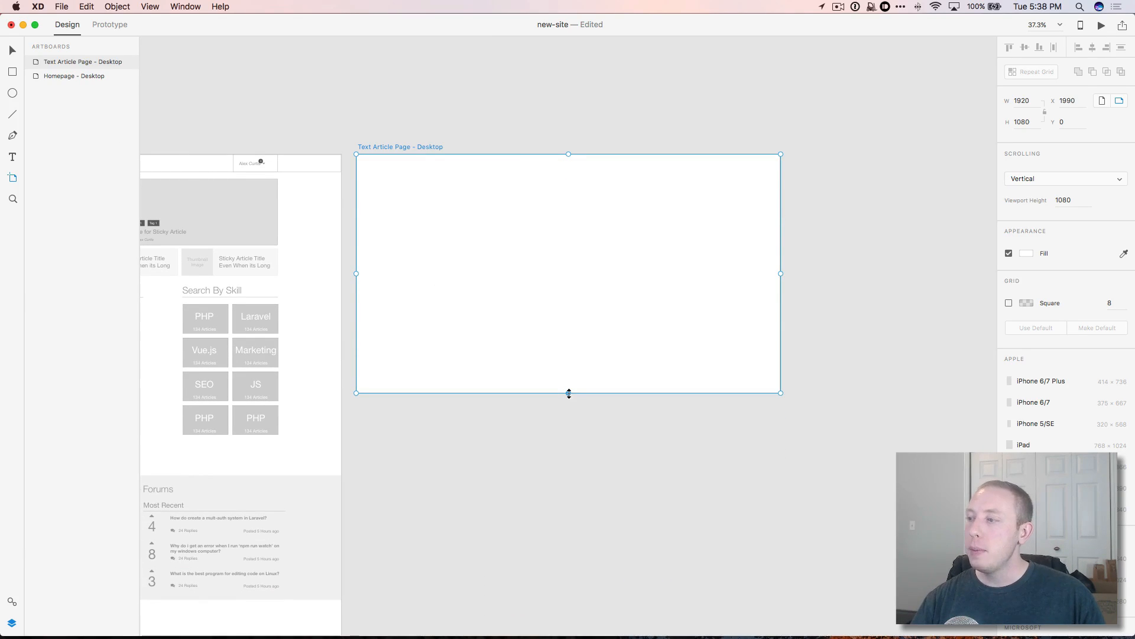
Step: Stretch the Text Article Page artboard to 1920×1924, keeping the 1080 px viewport height
drag(569, 394, 568, 608)
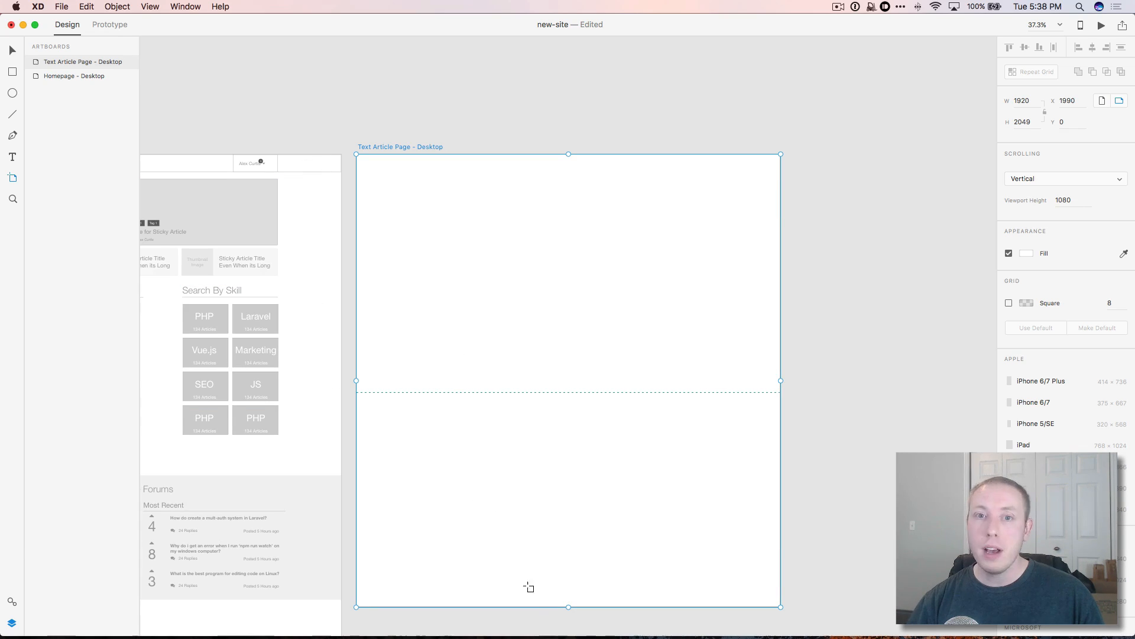
drag(568, 609, 538, 578)
scroll(202, 450, left, 5)
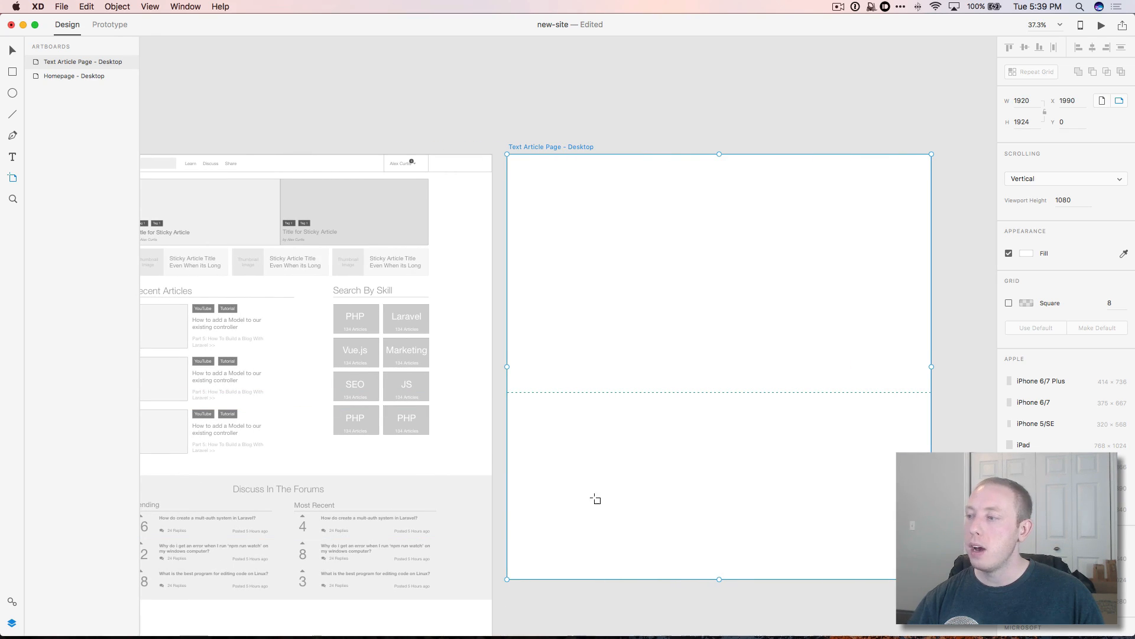
scroll(649, 512, right, 6)
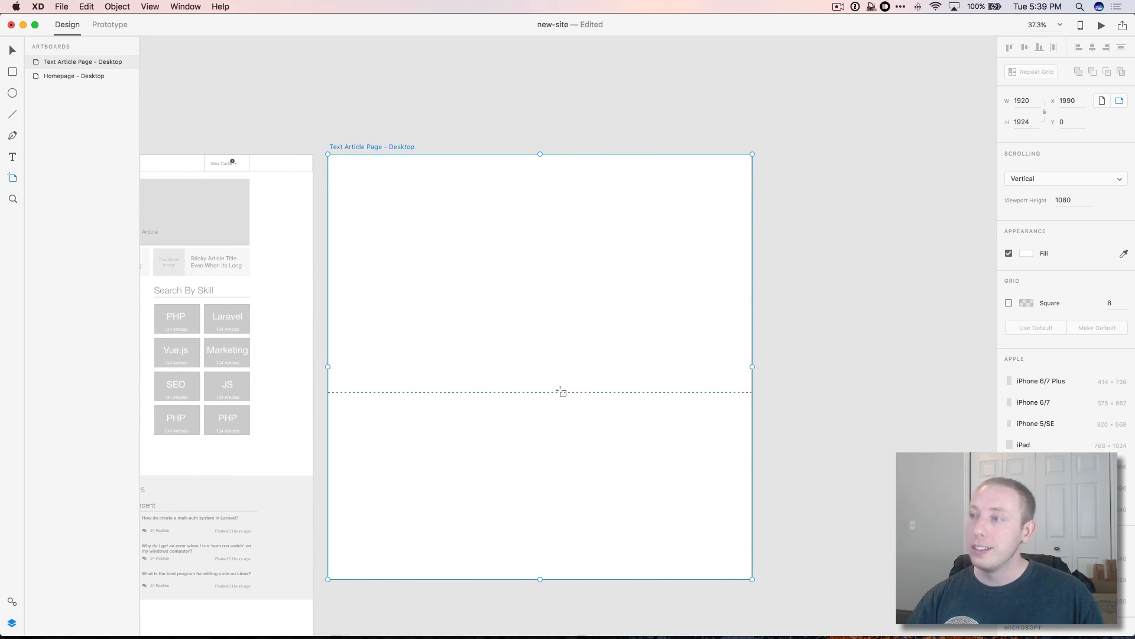
scroll(355, 207, left, 1)
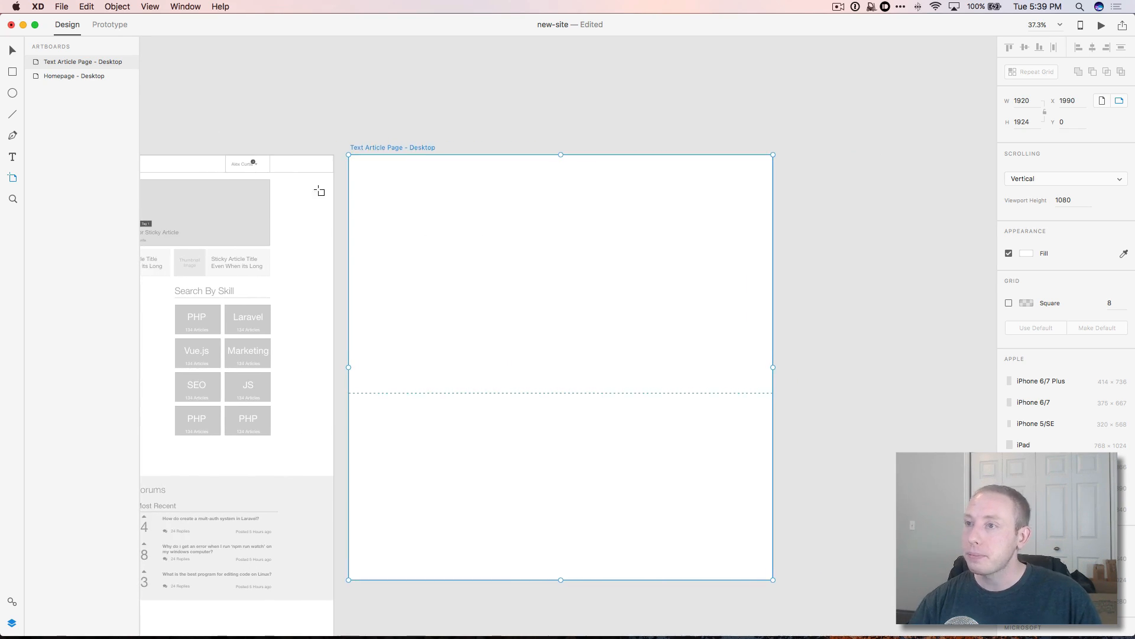
click(12, 51)
double_click(36, 62)
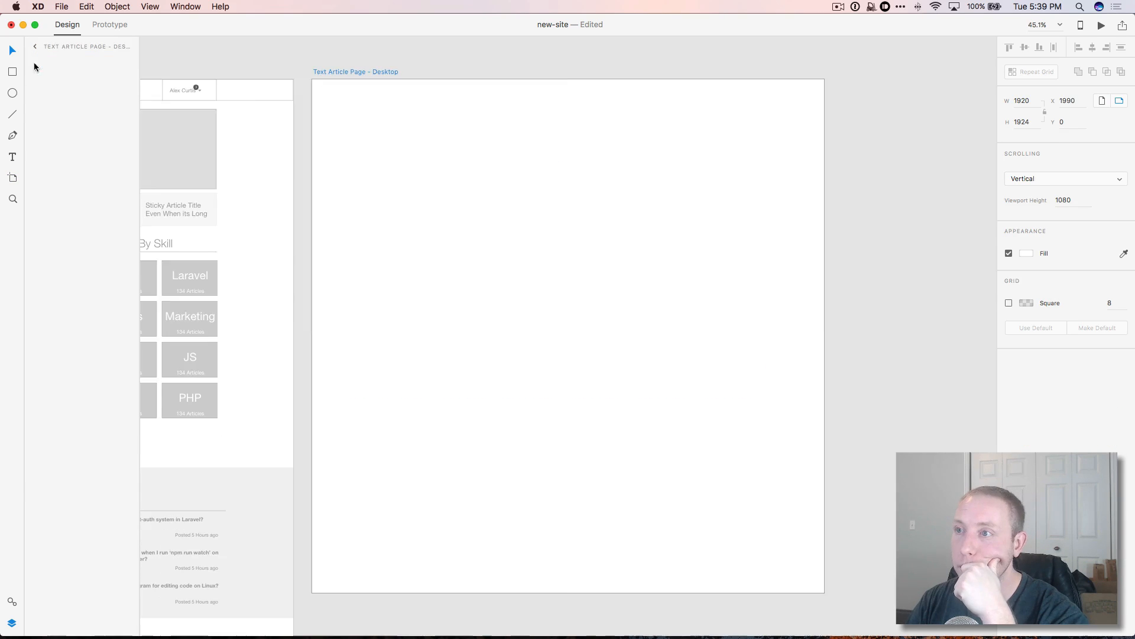
Step: Copy the homepage navigation bar onto the top of the article artboard
click(202, 90)
scroll(201, 90, left, 5)
right_click(71, 104)
click(104, 129)
drag(67, 106, 39, 47)
key(super+x)
key(super+0)
click(646, 134)
key(super+v)
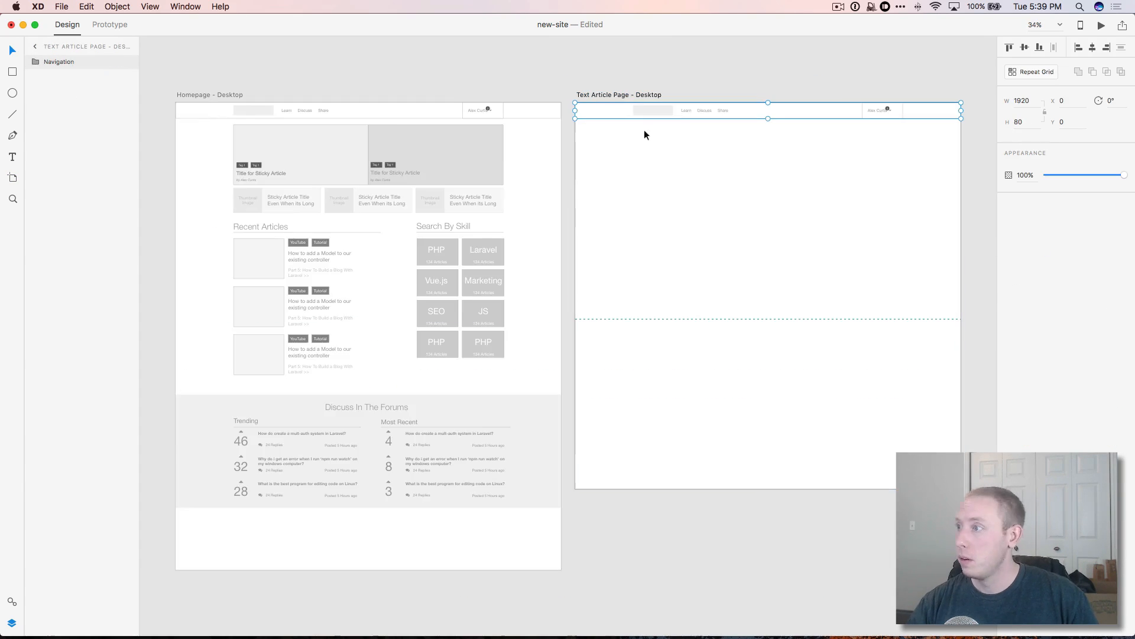
scroll(598, 138, up, 5)
scroll(278, 176, left, 5)
Step: Rename the article artboard to 'Single (Text) - Desktop'
click(278, 176)
double_click(511, 53)
double_click(511, 53)
key(BackSpace)
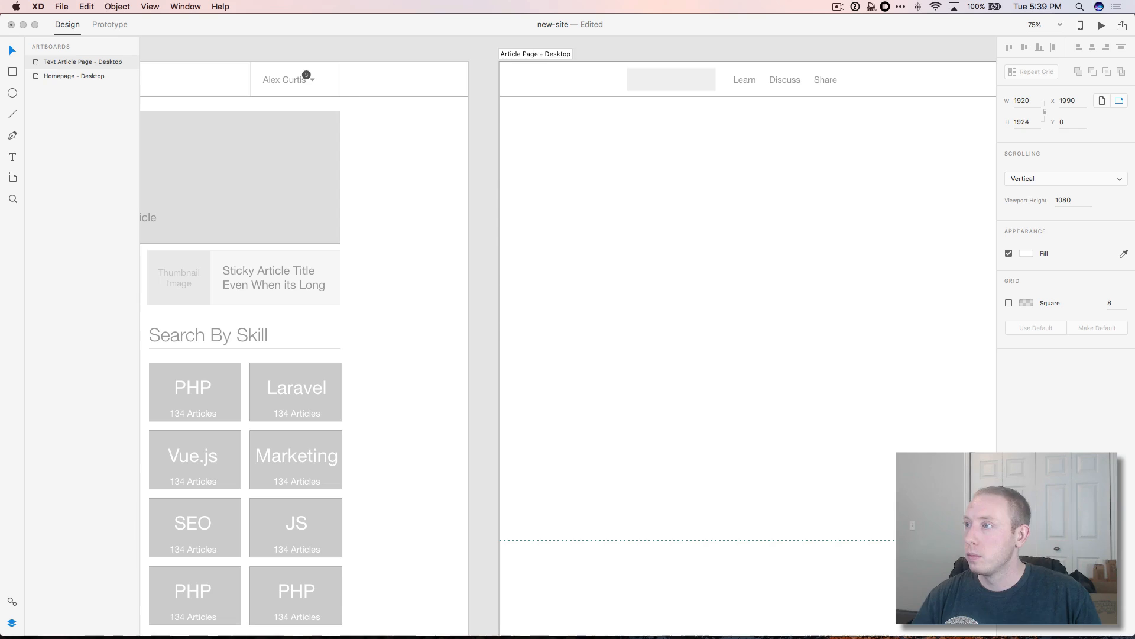
text(Single (Text))
key(Return)
scroll(540, 61, right, 10)
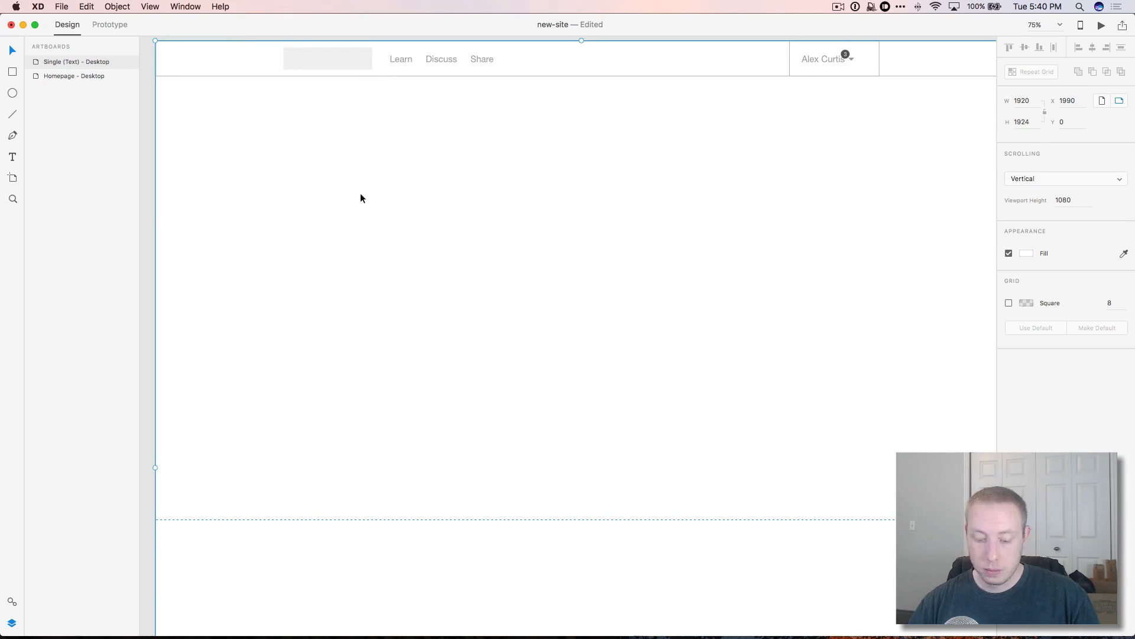
Step: Draw a rectangle under the navigation, send it to the back, and name it 'Container'
key(r)
drag(304, 109, 840, 261)
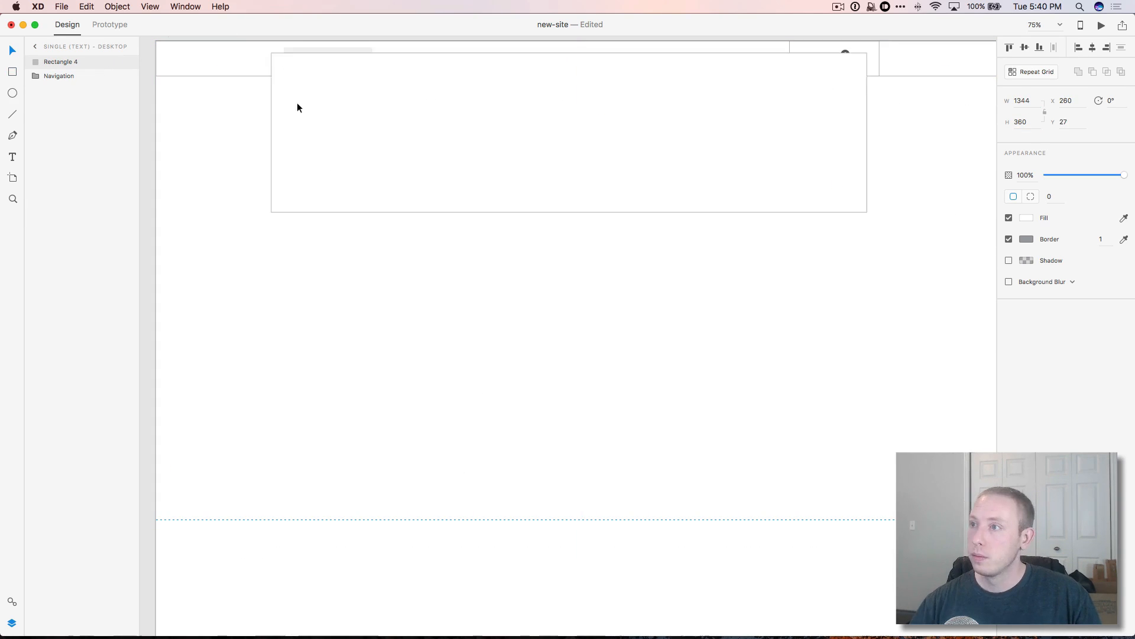
drag(298, 104, 310, 92)
key(super+shift+[)
double_click(61, 76)
text(Container)
key(Return)
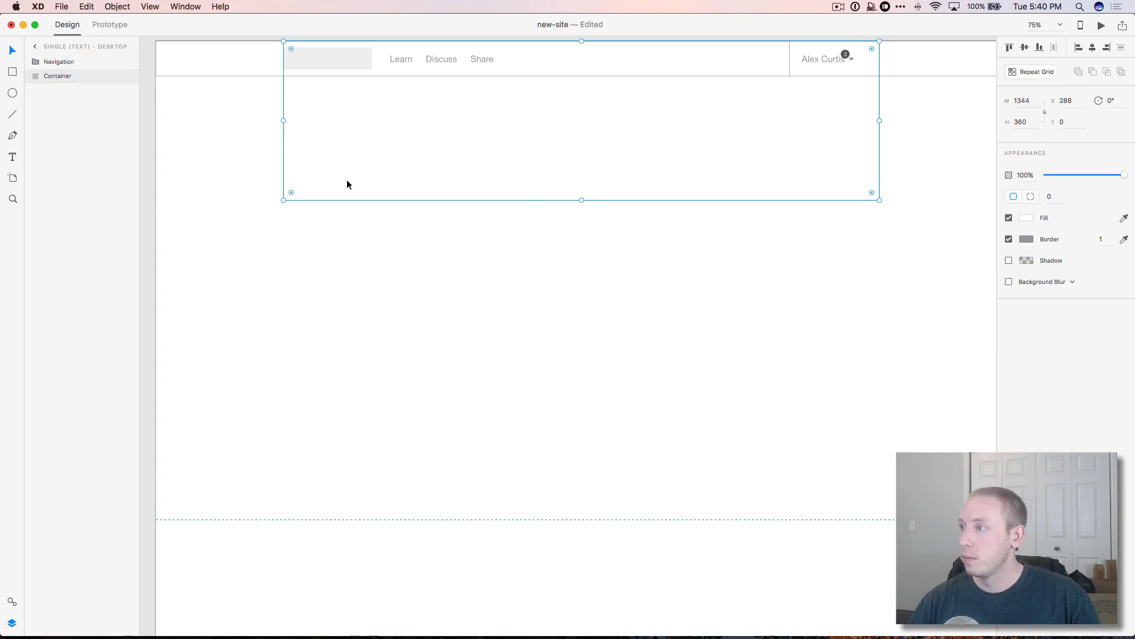
Step: Extend the Container down the artboard and lock it in place
drag(581, 201, 581, 633)
click(251, 146)
click(355, 177)
click(601, 239)
key(super+l)
click(260, 136)
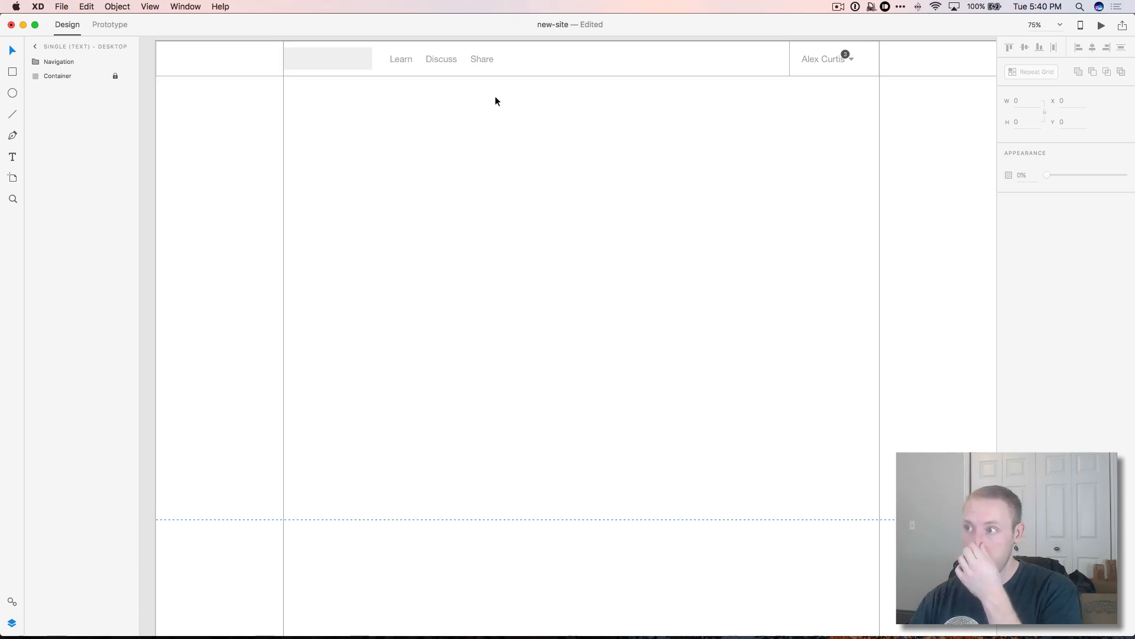
Step: Add a text box below the navigation and start the heading with 'How To'
key(t)
drag(394, 98, 749, 143)
text(How To)
key(super+a)
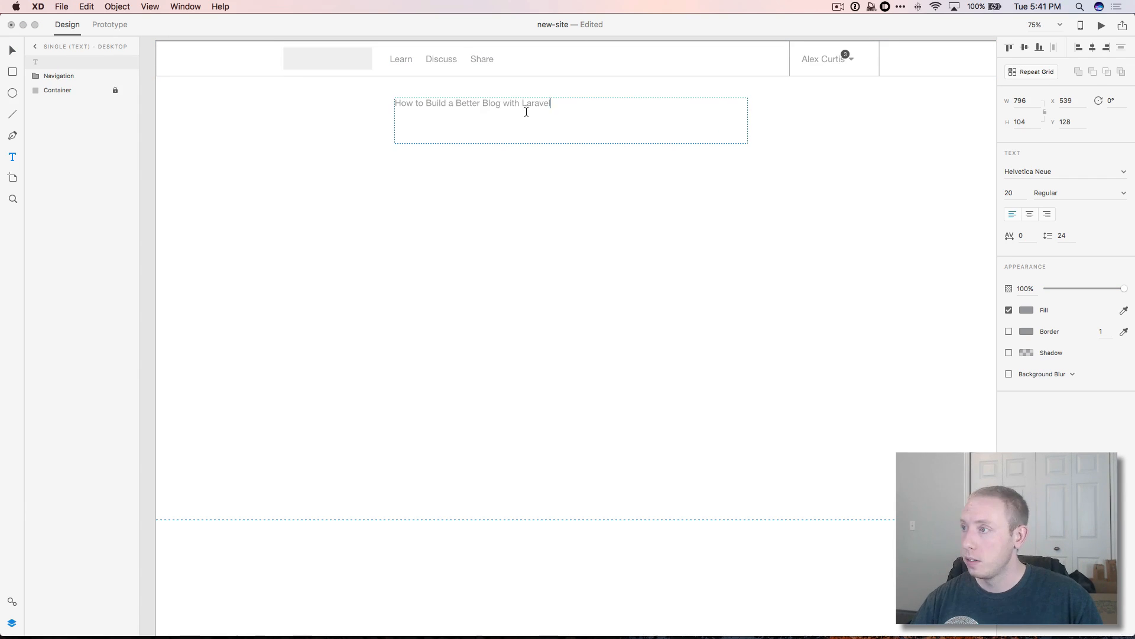
Step: Set the heading to 'Top 10 Creative Blog Designs to Supercharge Your Workflow' at font size 48
key(super+a)
key(BackSpace)
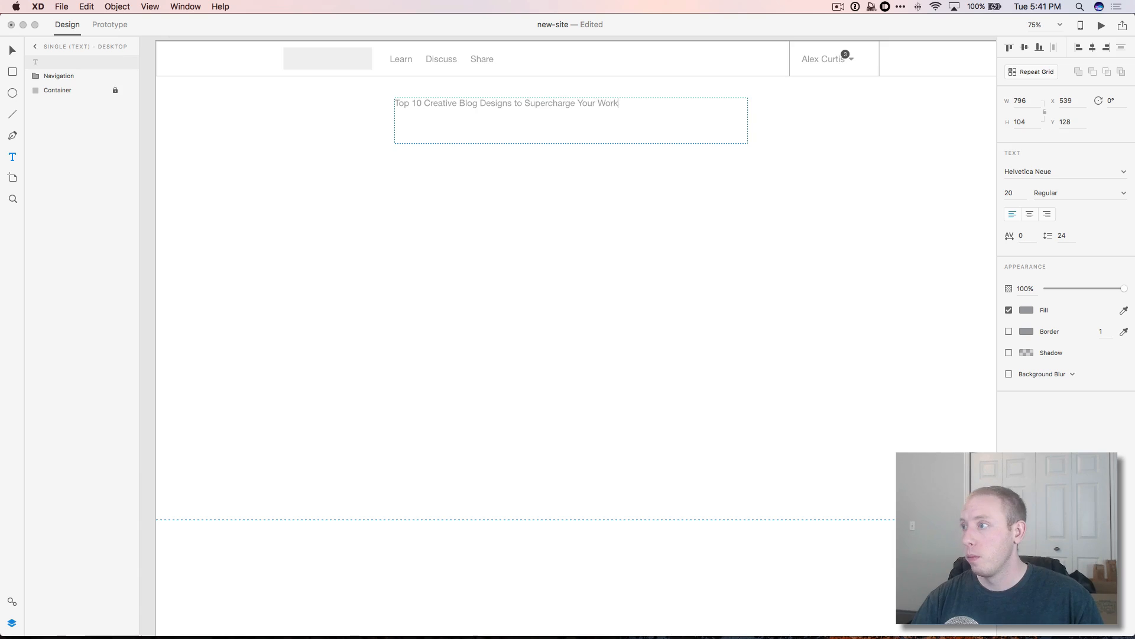
text(flow)
key(super+a)
click(1010, 193)
text(48)
Step: Make the heading box 800 px wide, centred in the Container, and move it about 45 px lower
drag(566, 120, 566, 115)
click(1021, 101)
text(800)
key(Tab)
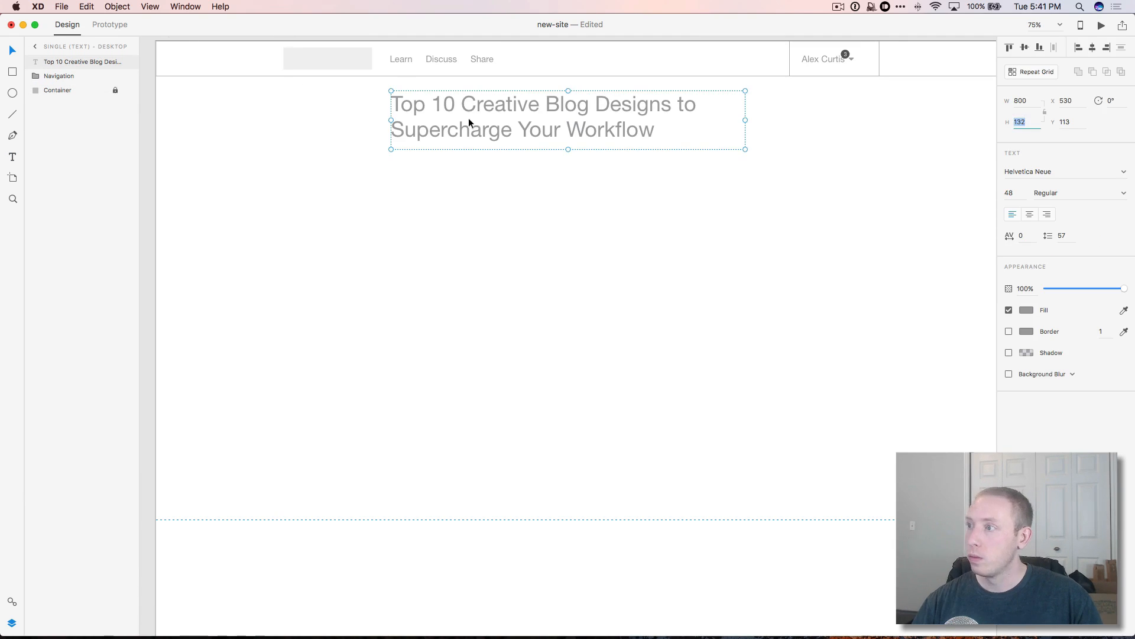
drag(469, 123, 482, 123)
click(520, 123)
click(544, 195)
key(super+Tab)
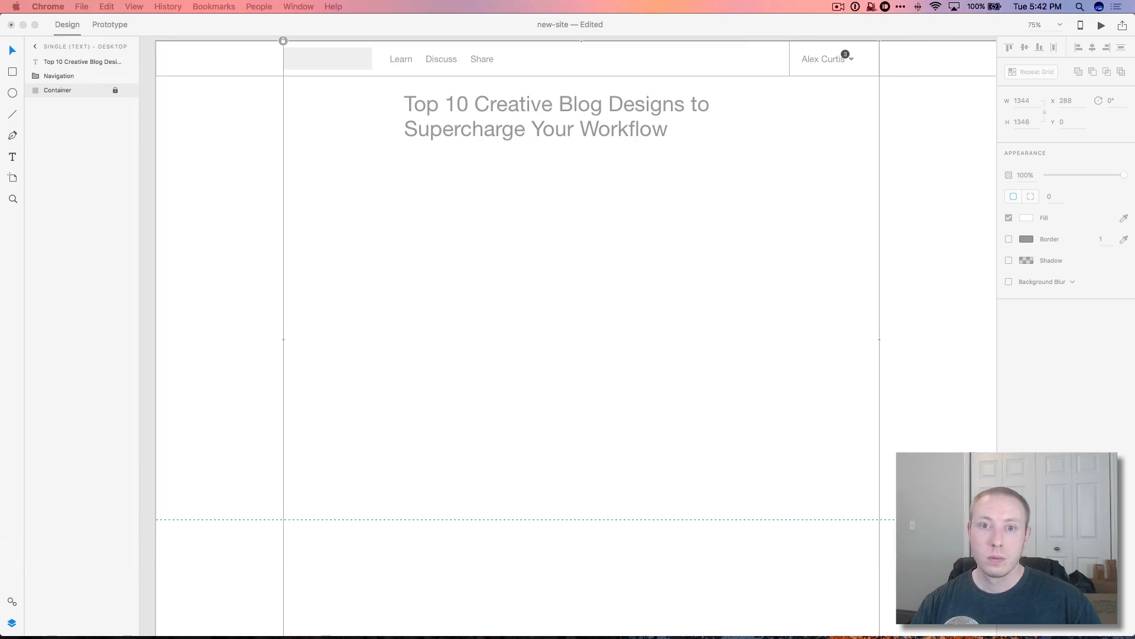
click(587, 122)
drag(587, 122, 586, 149)
click(219, 142)
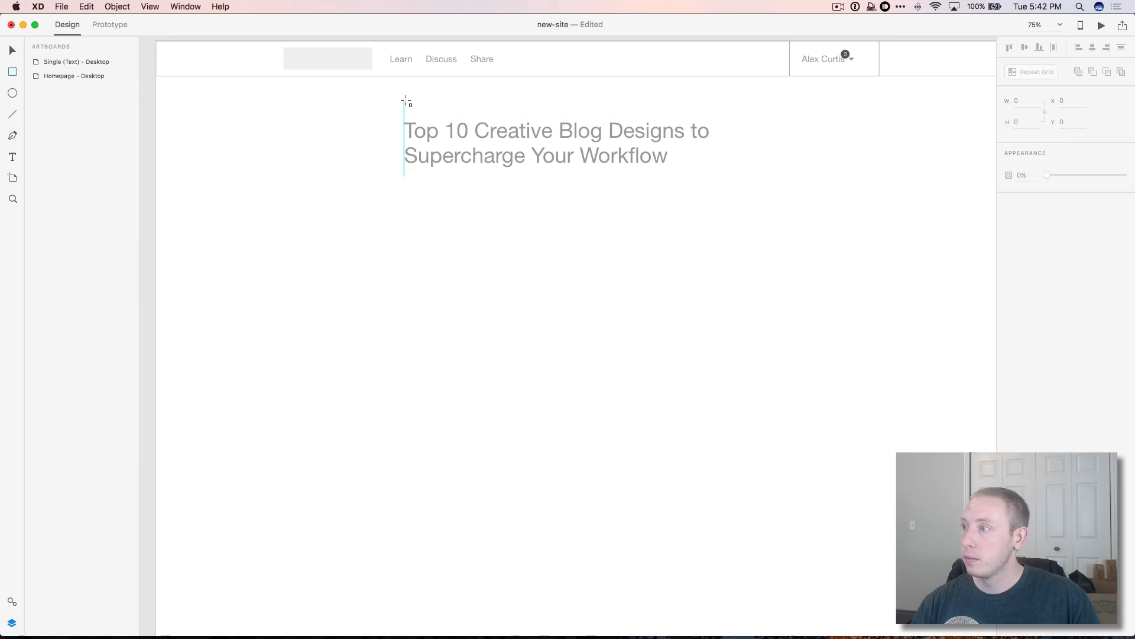
drag(404, 96, 454, 111)
Step: Give the tag rectangle a dark grey fill with no border and a white 'Tag Name' label
click(1027, 218)
drag(899, 195, 869, 201)
click(870, 202)
click(1009, 238)
key(t)
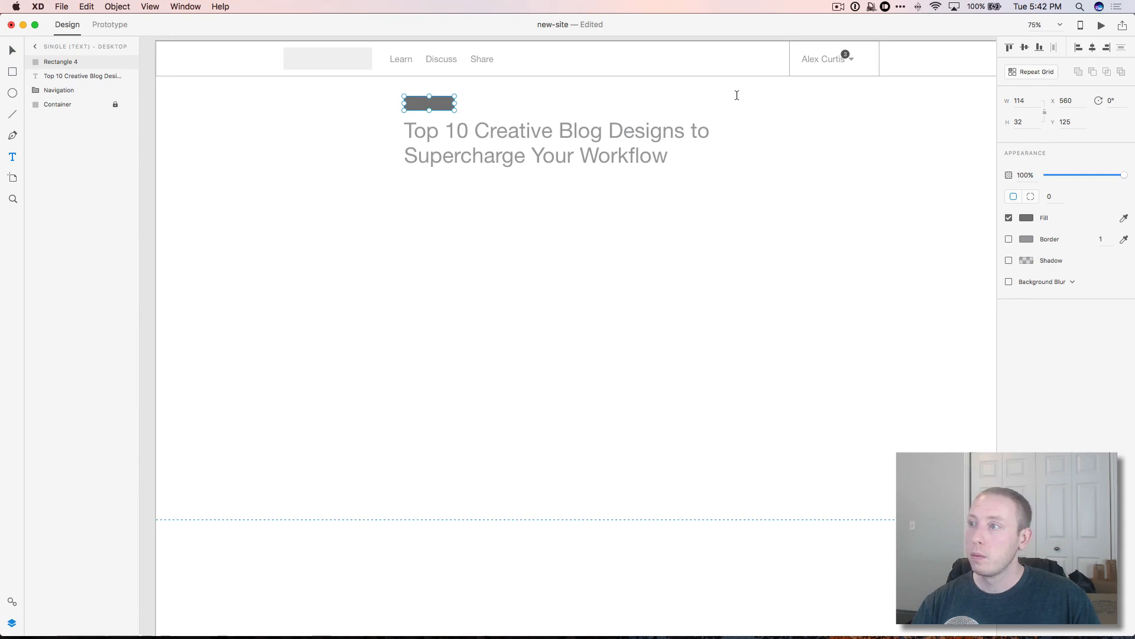
click(430, 107)
text(Tag Name)
key(Escape)
drag(450, 104, 583, 105)
click(1026, 310)
click(885, 236)
Step: Group the label and rectangle as 'Tag' and make it a Repeat Grid
shift+click(408, 107)
key(super+g)
double_click(58, 62)
text(Tag)
key(Return)
key(super+r)
Step: Change the second and third tag labels to 'Top Ten' and 'Design'
double_click(491, 104)
text(Top Ten)
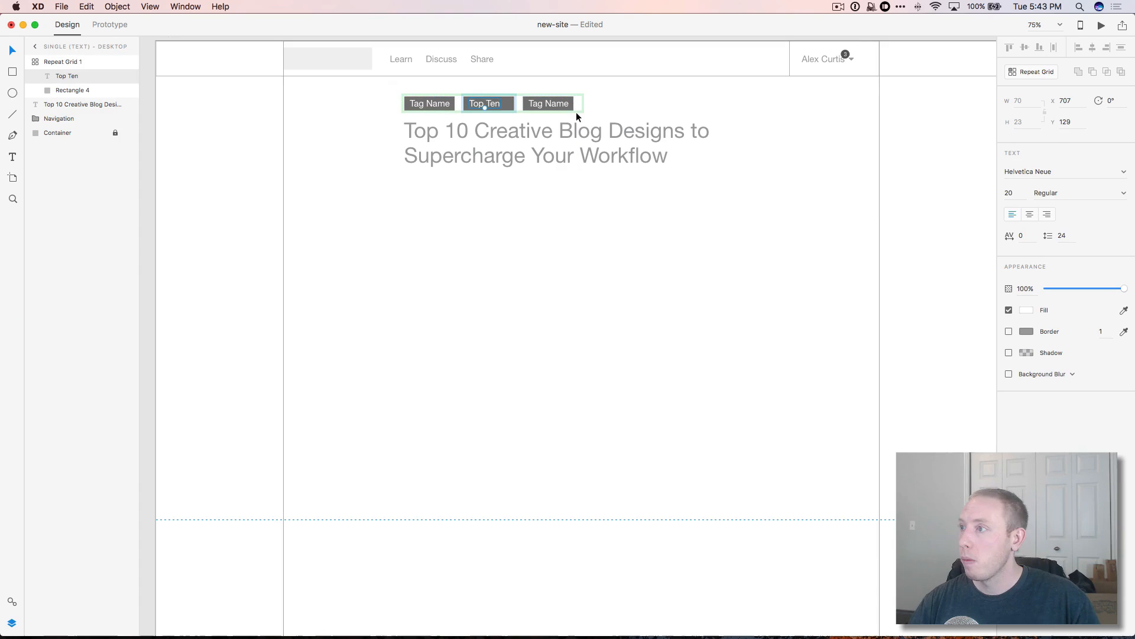
click(573, 128)
double_click(549, 104)
text(Design)
click(584, 198)
key(super+Tab)
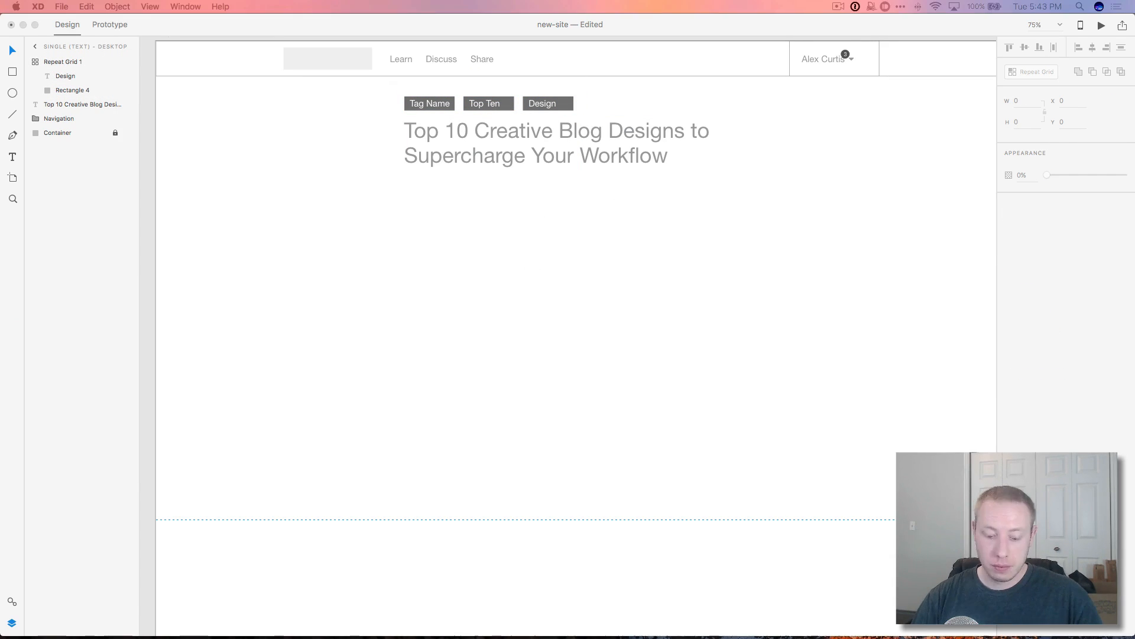
key(t)
click(406, 173)
Step: Copy the clock glyph from the Font Awesome cheatsheet into the text box below the title
key(super+Tab)
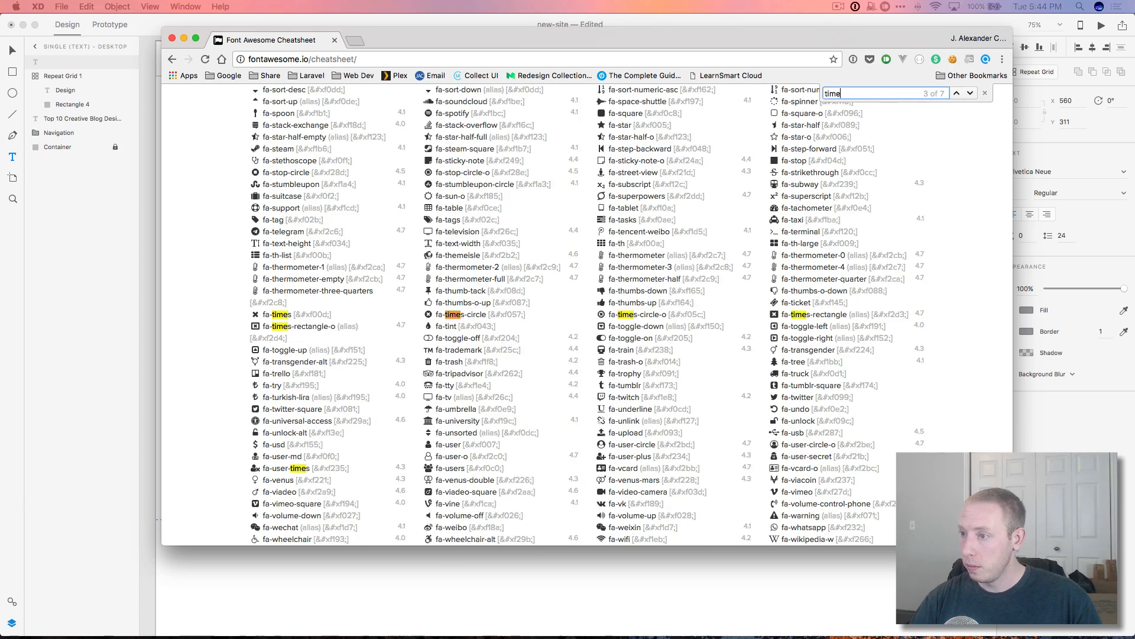
key(BackSpace)
key(BackSpace)
key(BackSpace)
key(BackSpace)
text(clock)
key(super+c)
click(344, 577)
key(super+v)
key(super+a)
Step: Set the clock glyph's font to FontAwesome at size 24
click(1020, 176)
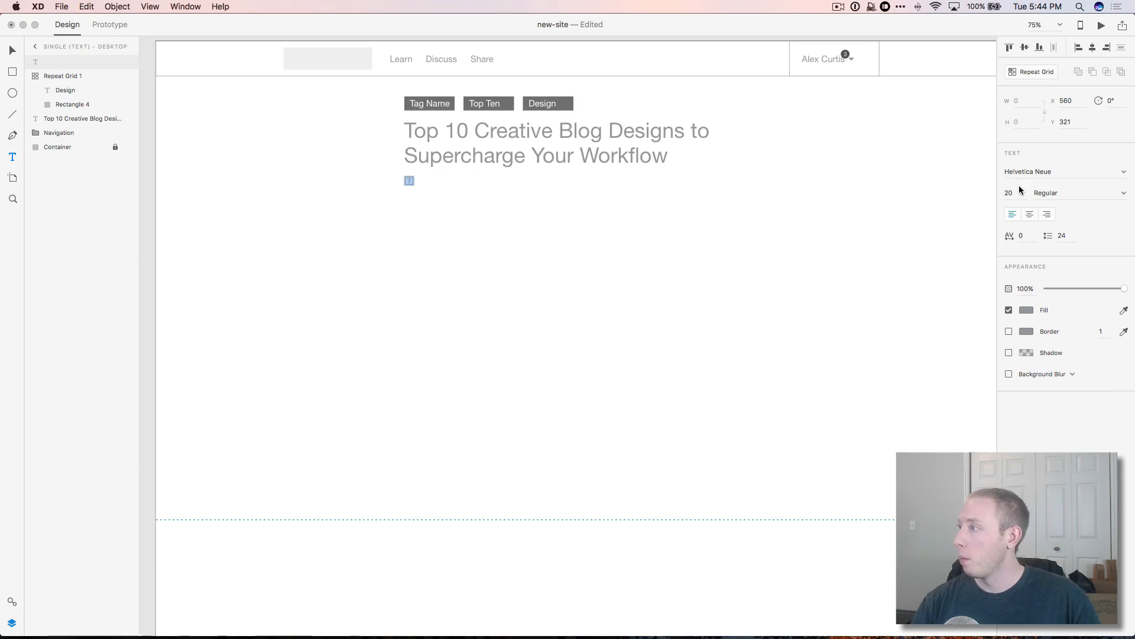
text(Font)
key(Return)
click(1009, 193)
text(24)
key(Return)
click(499, 228)
scroll(499, 229, up, 5)
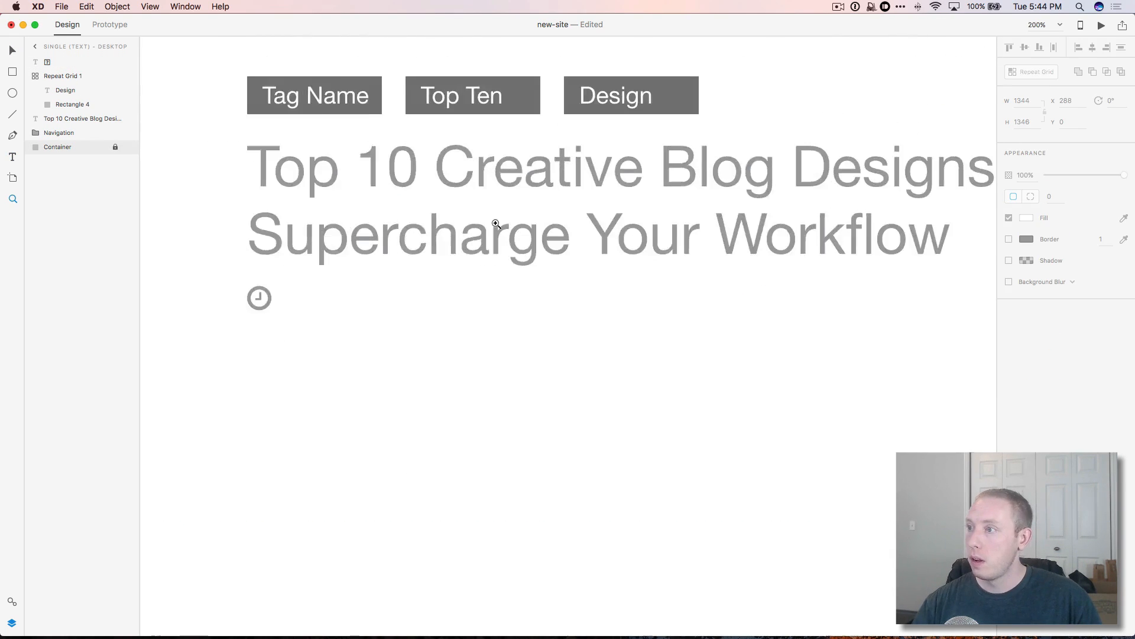
scroll(461, 289, down, 4)
click(359, 296)
Step: Add '7 Min Read' beside the clock icon in Helvetica Neue
key(t)
drag(372, 293, 488, 304)
text(7 Min Read)
key(super+a)
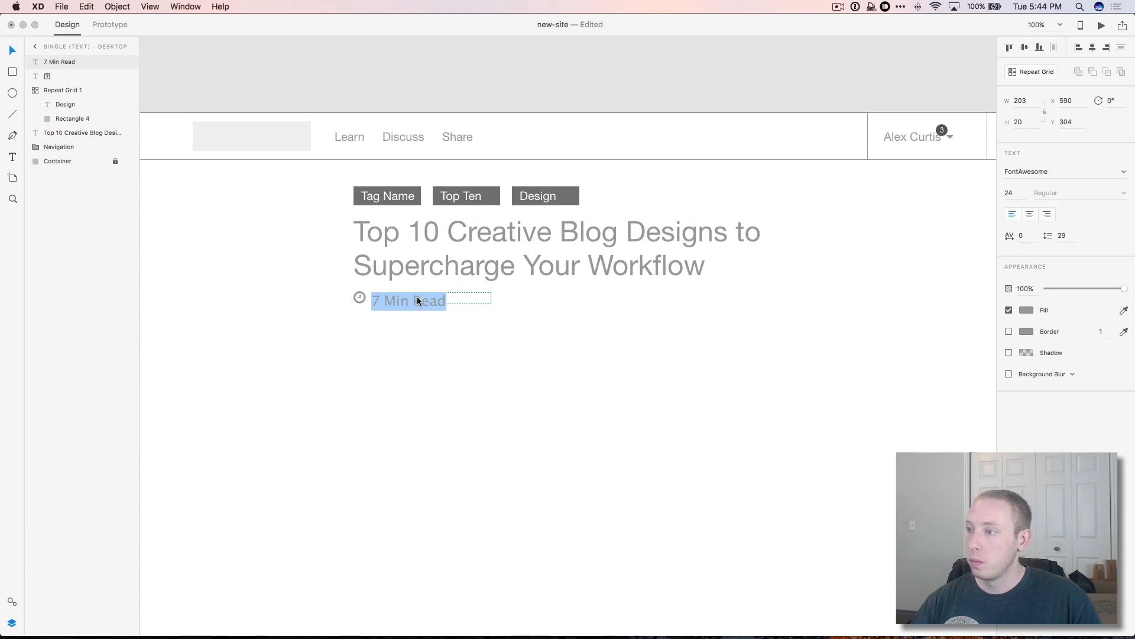
click(12, 47)
double_click(413, 300)
click(1026, 172)
text(Helvetica Neue)
key(Return)
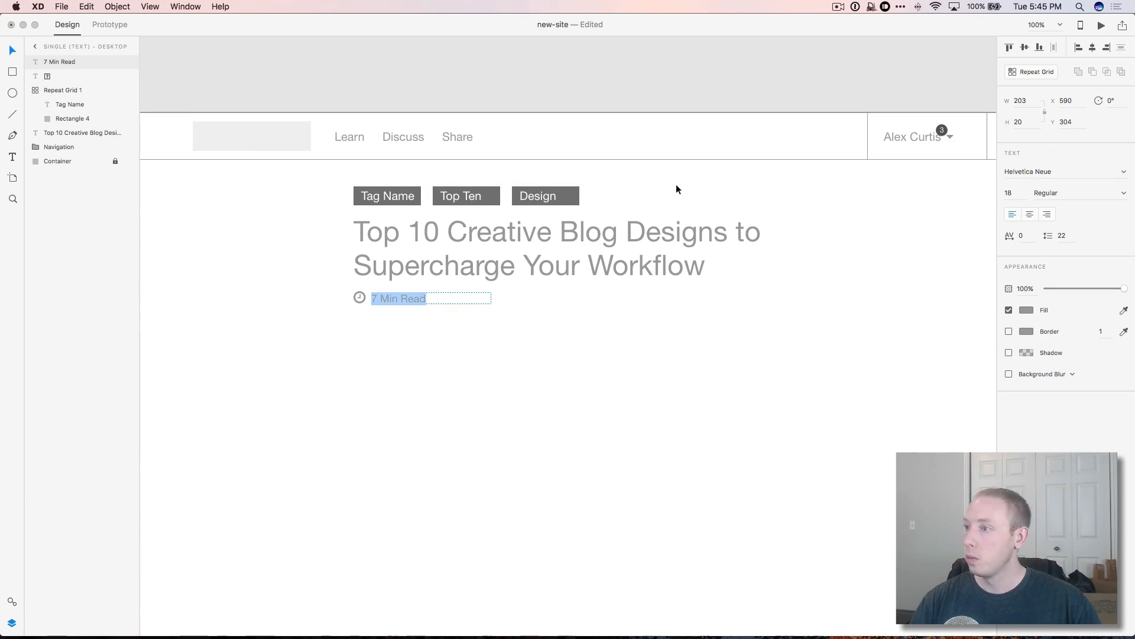
Step: Nudge the '7 Min Read' text into line with the clock icon
click(677, 187)
click(408, 298)
key(Up)
key(Up)
key(Right)
click(547, 352)
scroll(547, 353, down, 1)
scroll(547, 353, left, 1)
scroll(547, 353, right, 1)
Step: Add a right-aligned 'Posted Jan 1, 2017' line at the right end of the row
key(t)
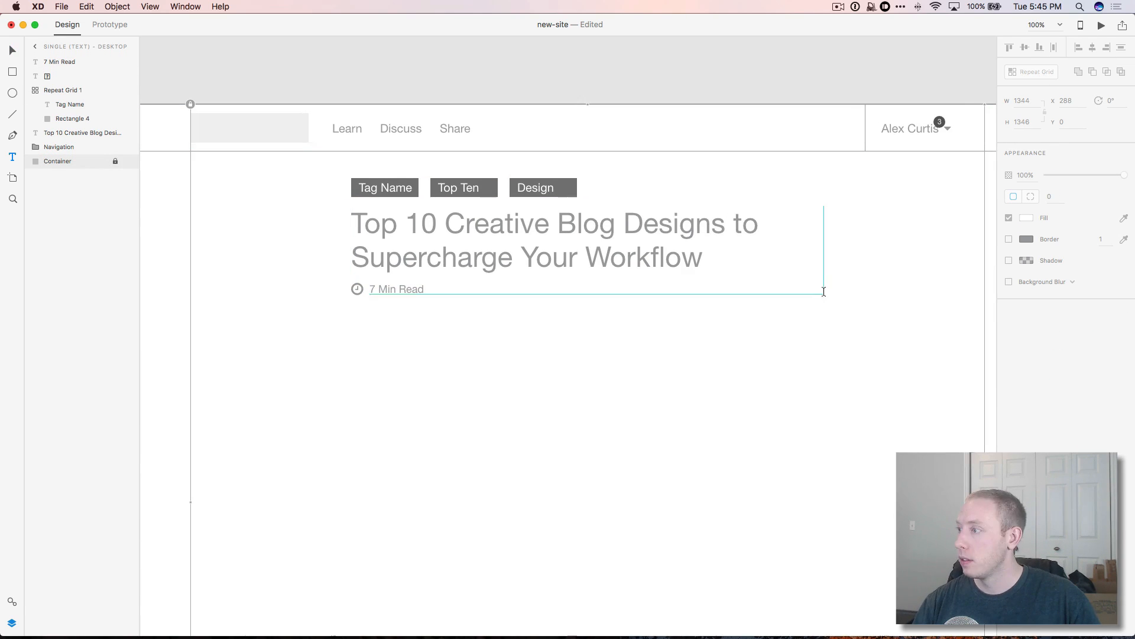
drag(824, 295, 687, 282)
text(Posted Jan 1, 2017)
click(1047, 214)
click(856, 319)
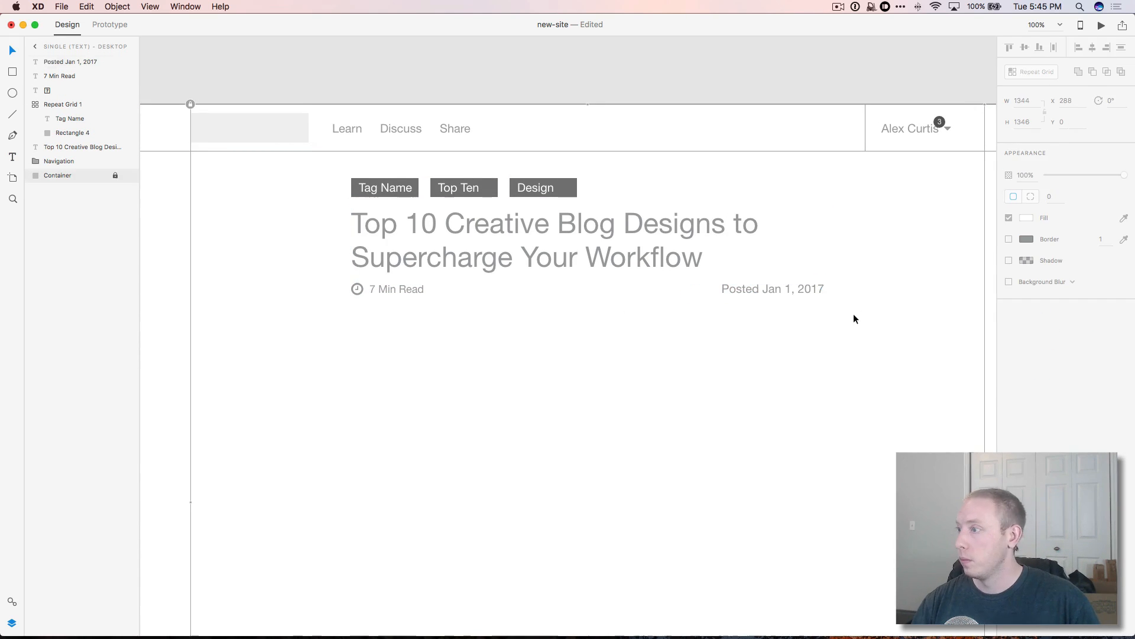
scroll(244, 340, down, 1)
scroll(243, 340, left, 1)
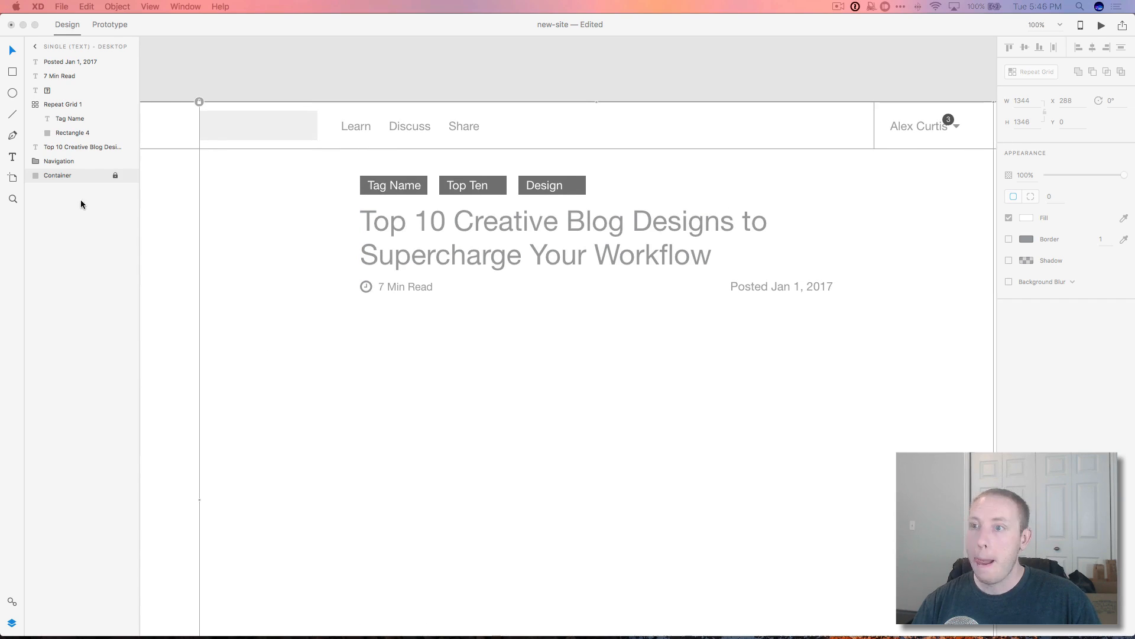
Step: Draw a horizontal divider line under the post info
click(363, 309)
key(l)
drag(361, 309, 834, 309)
key(v)
scroll(700, 393, right, 1)
scroll(700, 392, up, 1)
click(595, 381)
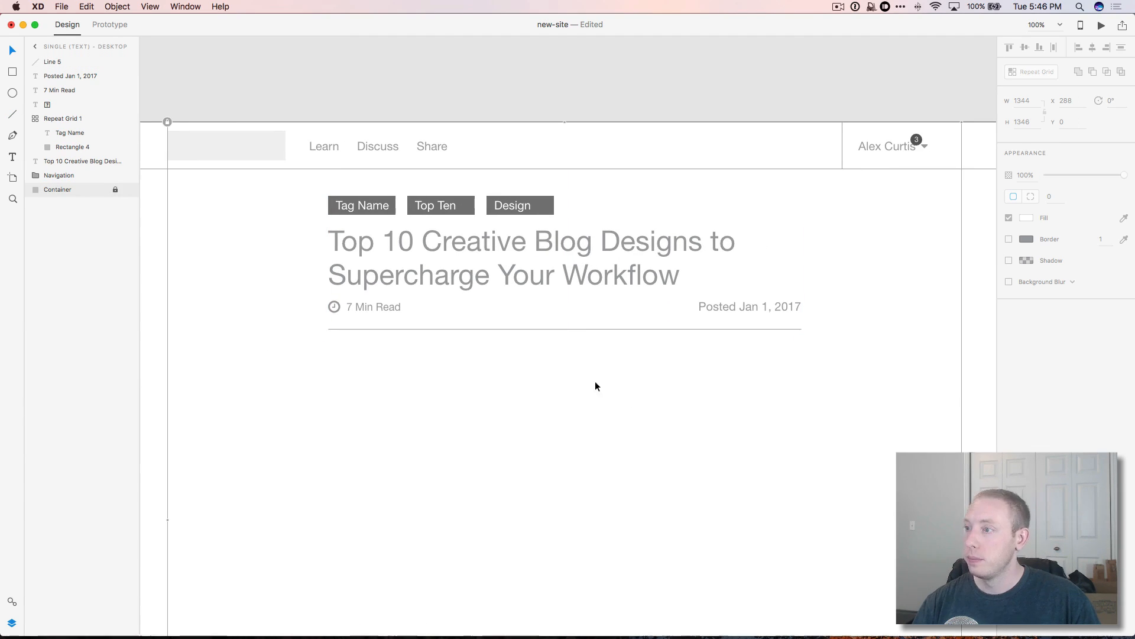
Step: Add a lorem ipsum subtitle paragraph in Italic 22, trimmed after 'consequat.'
key(t)
drag(328, 346, 802, 432)
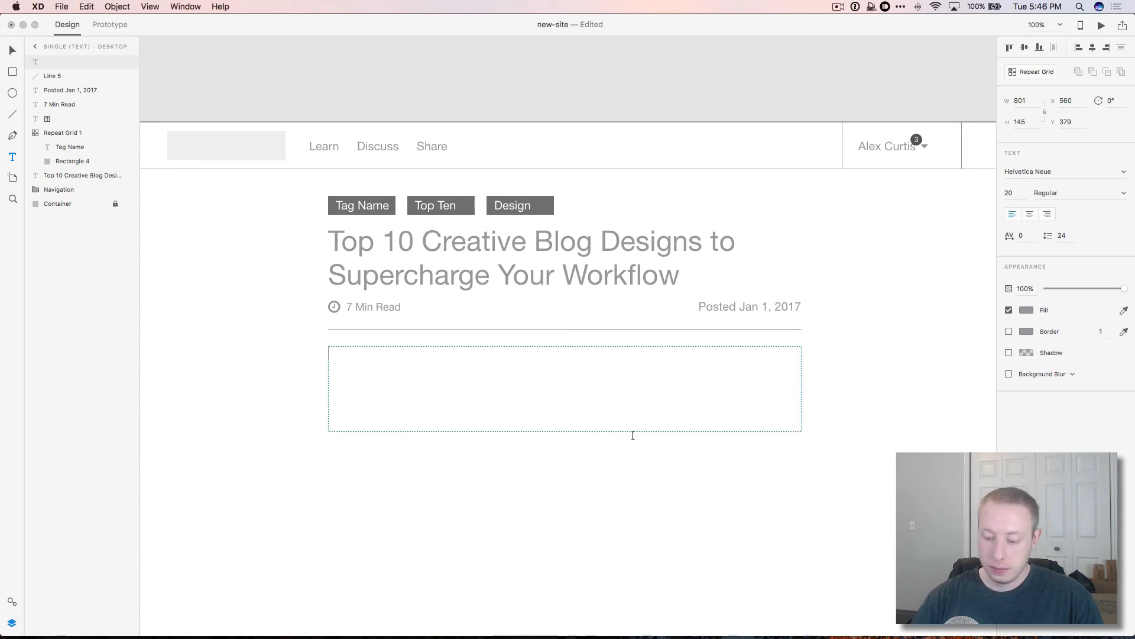
text(lorem)
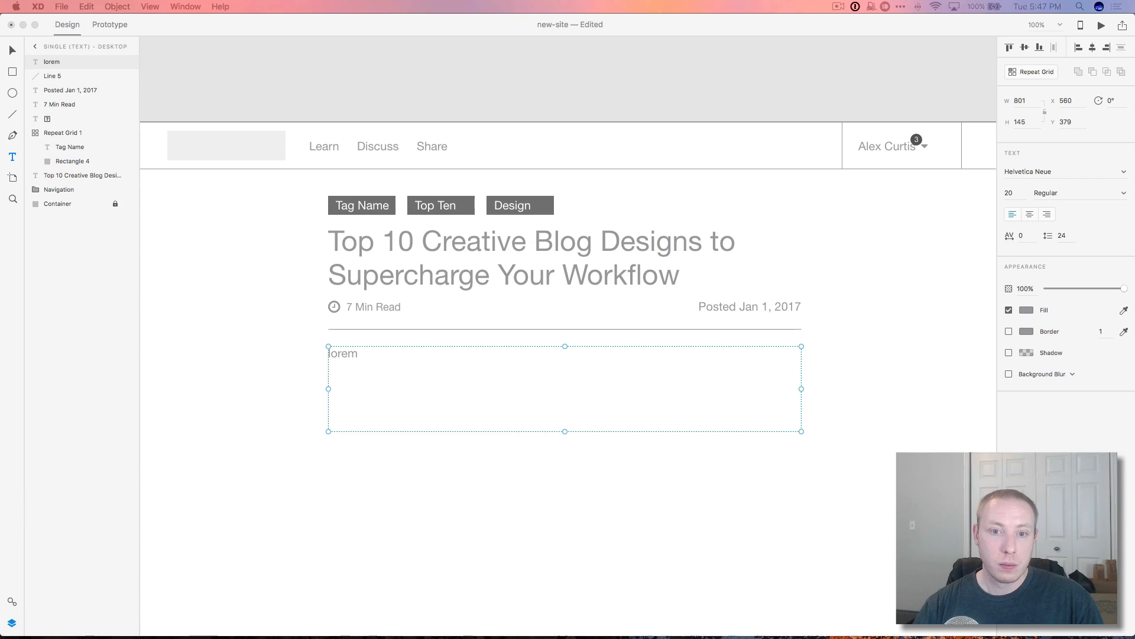
key(super+v)
key(super+a)
click(1011, 192)
text(22)
click(1124, 192)
click(1049, 217)
drag(593, 434, 781, 388)
key(BackSpace)
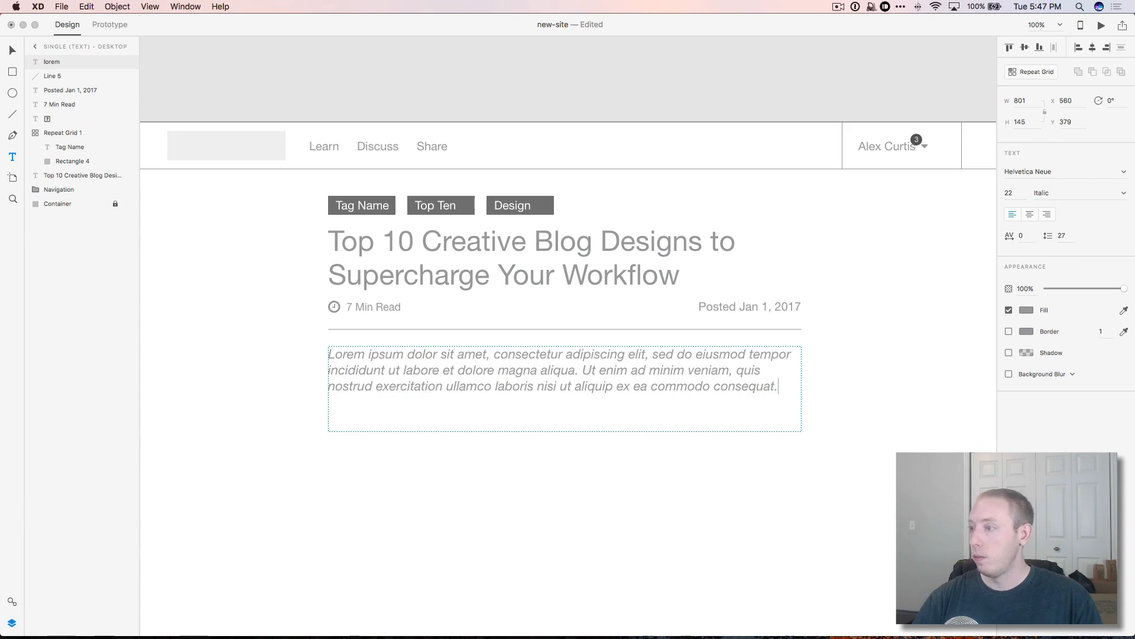
click(733, 453)
Step: Draw a second divider line below the subtitle and nudge it down
click(12, 115)
drag(328, 404, 802, 404)
key(v)
drag(575, 404, 574, 416)
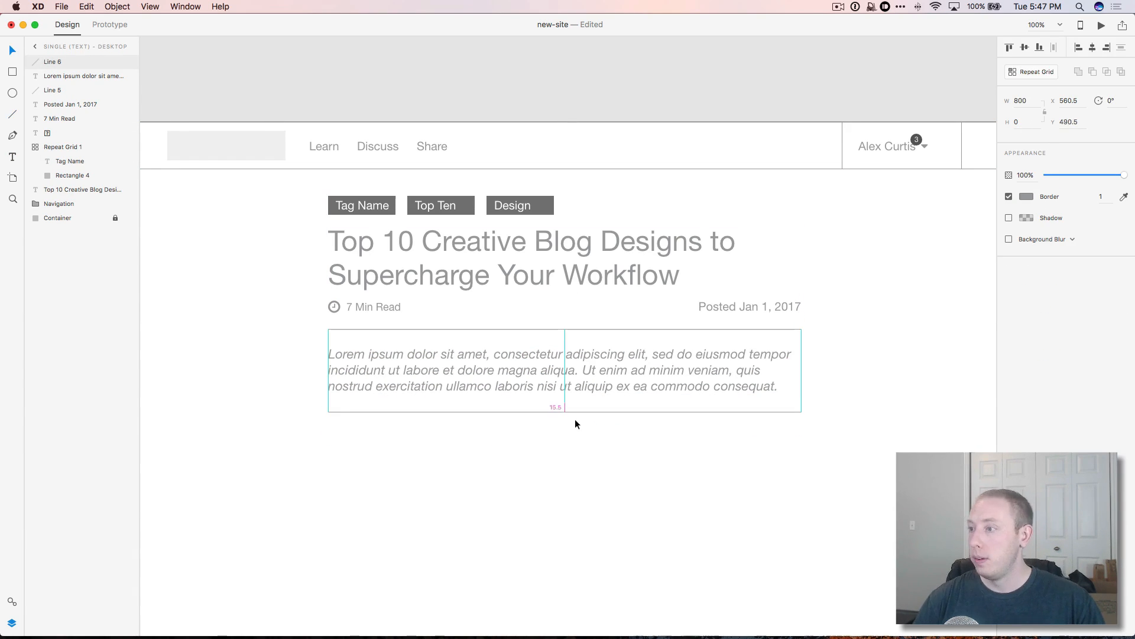
click(669, 469)
Step: Draw a circle to the left of the title for the author avatar
scroll(614, 458, down, 3)
scroll(568, 423, down, 2)
scroll(544, 404, up, 4)
click(13, 93)
mouse_move(226, 165)
mouse_down()
mouse_move(286, 225)
mouse_move(259, 183)
mouse_move(303, 195)
mouse_up()
Step: Give the avatar circle a light grey fill with no border
click(13, 50)
click(1026, 196)
click(885, 142)
click(1027, 218)
click(1008, 218)
scroll(267, 196, up, 1)
click(255, 255)
Step: Add the author's name as right-aligned 16 pt text beside the avatar
click(13, 156)
drag(312, 234, 217, 215)
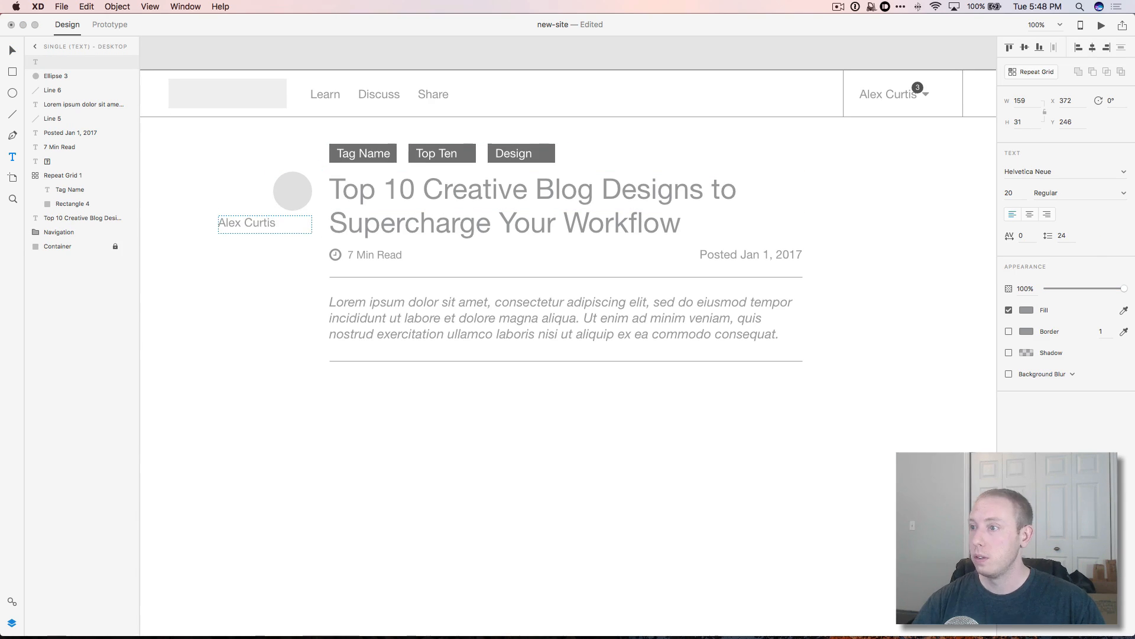
click(1047, 214)
click(13, 50)
double_click(282, 225)
drag(1014, 193, 1000, 194)
text(16)
key(Return)
key(Escape)
Step: Add a 'DevMarketer Founder' role line under the name and bold the name
double_click(285, 222)
mouse_move(265, 230)
mouse_down()
mouse_move(265, 248)
mouse_move(341, 250)
mouse_move(262, 221)
mouse_up()
key(Return)
text(DevMarketer Founder)
click(13, 51)
double_click(272, 232)
double_click(304, 233)
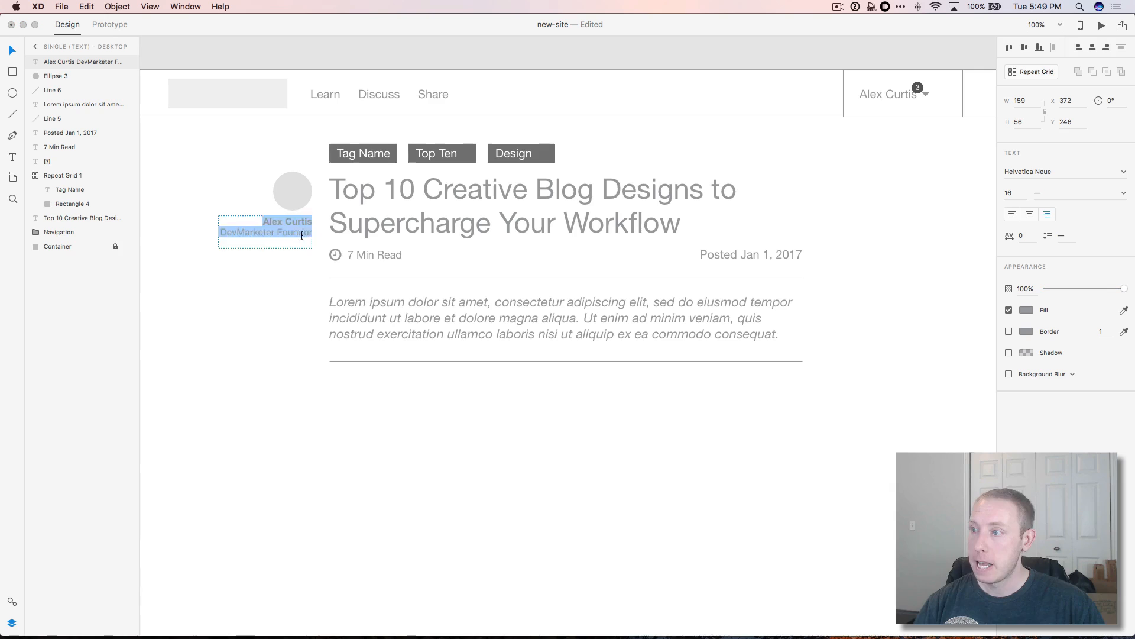
click(304, 233)
click(260, 250)
key(super+Tab)
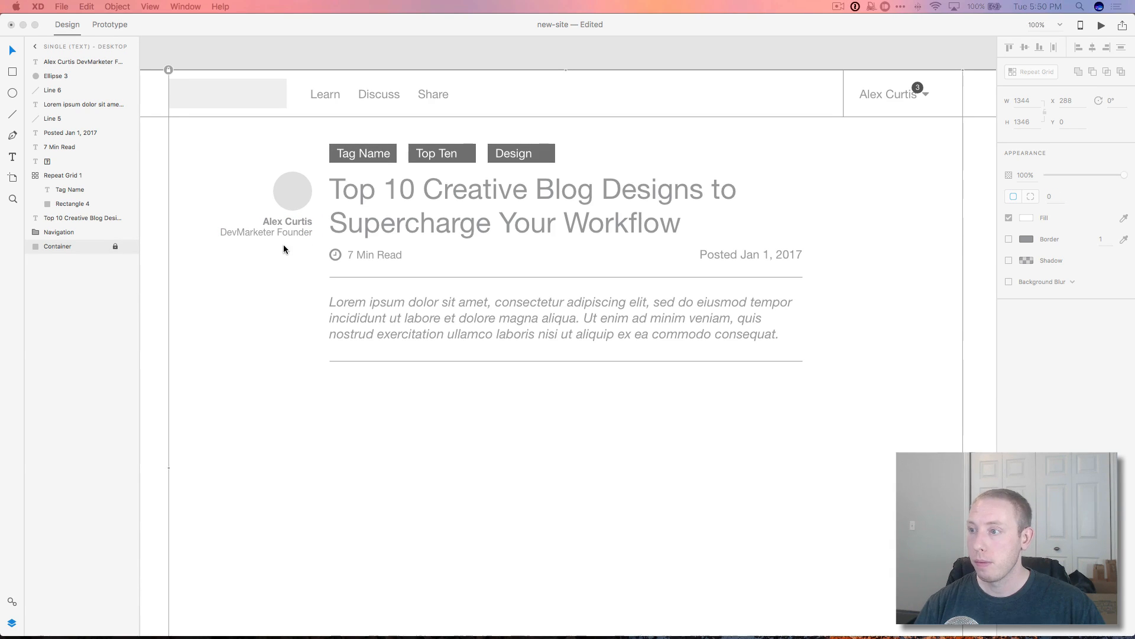
Step: Add a right-aligned 14 pt text box with the author's social handle below the role
click(13, 157)
drag(218, 241, 312, 254)
key(super+a)
click(1009, 193)
text(14)
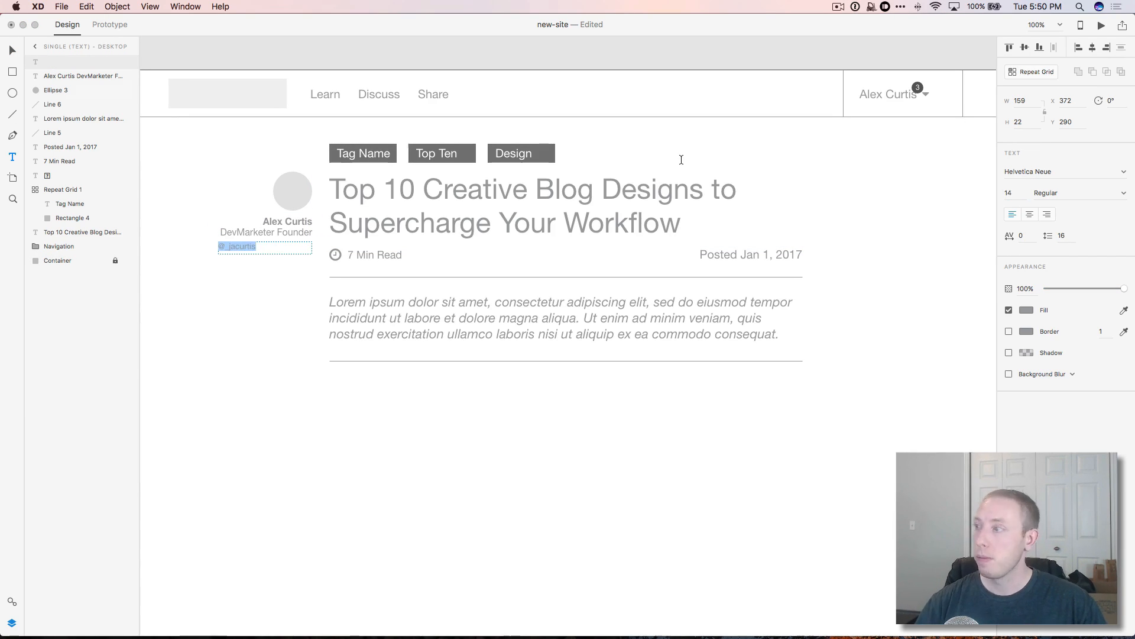
click(1048, 215)
double_click(298, 246)
key(BackSpace)
click(258, 258)
key(super+z)
Step: Paste the Twitter glyph from the icon cheatsheet into the text box
click(436, 618)
key(super+f)
text(twitter)
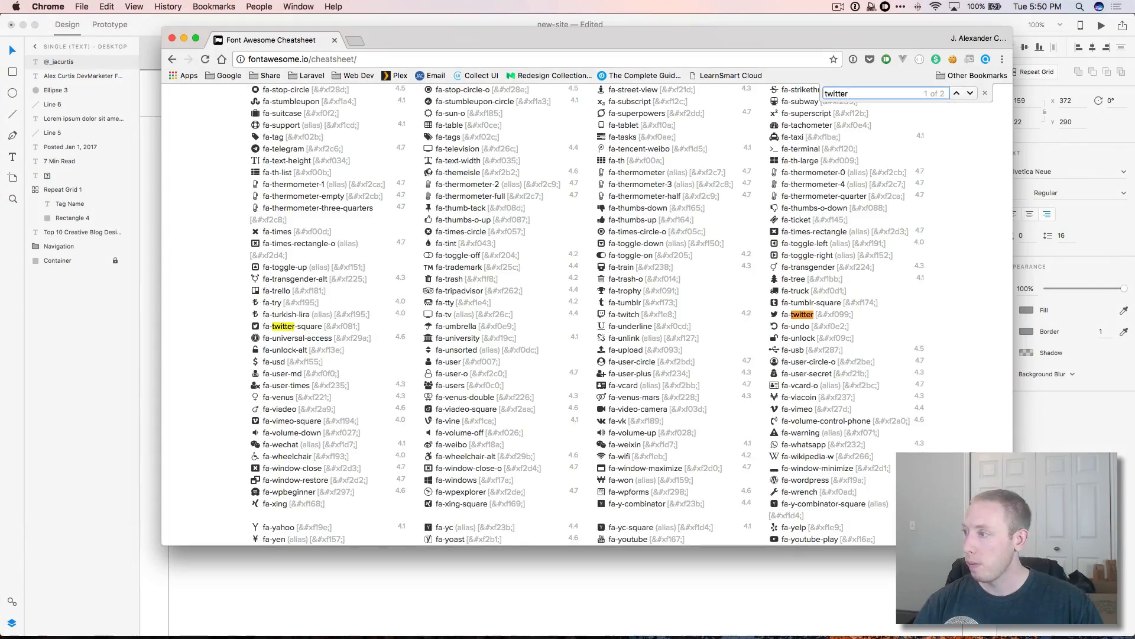
double_click(774, 315)
double_click(255, 326)
key(super+c)
key(super+Tab)
key(super+v)
Step: Add the Instagram and Facebook glyphs from the cheatsheet
click(436, 618)
key(super+f)
text(instagram)
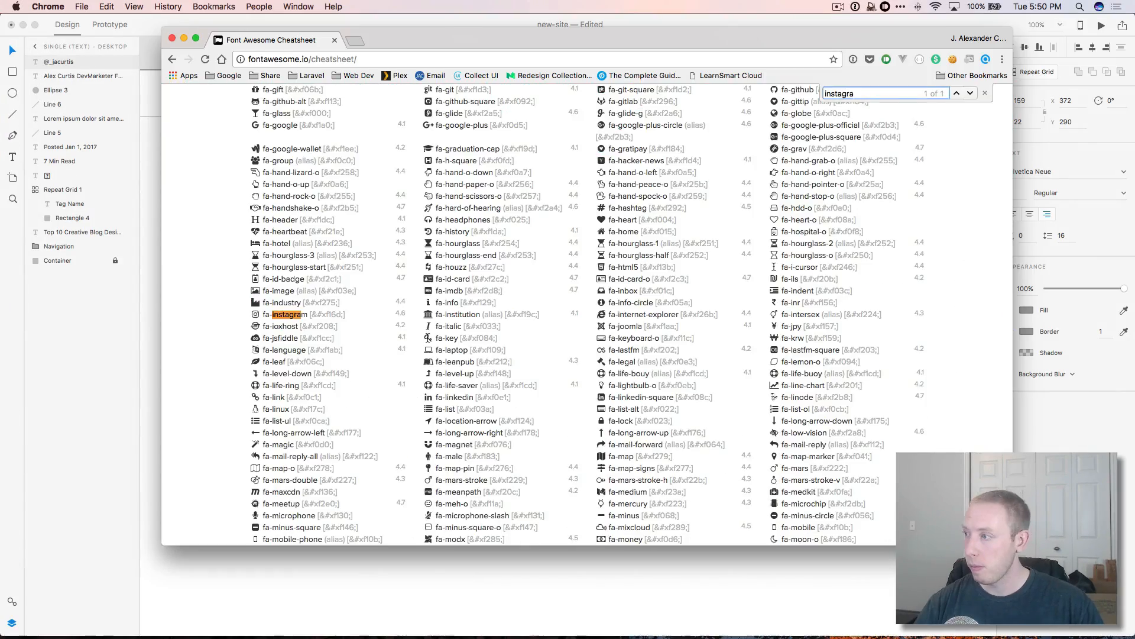
double_click(254, 315)
key(super+Tab)
key(super+Tab)
key(super+f)
text(face)
double_click(428, 325)
key(super+c)
key(super+Tab)
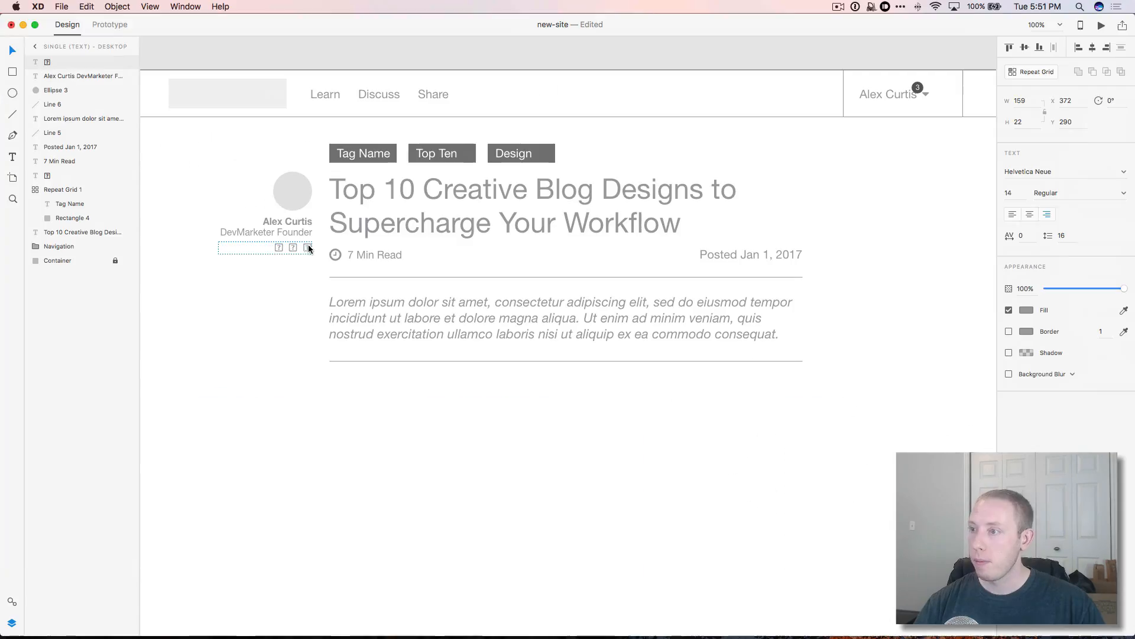
Step: Set the icon glyphs to the FontAwesome font at size 18
click(1029, 172)
text(FontAwesome)
key(Return)
drag(1015, 193, 992, 193)
text(18)
key(Return)
click(445, 464)
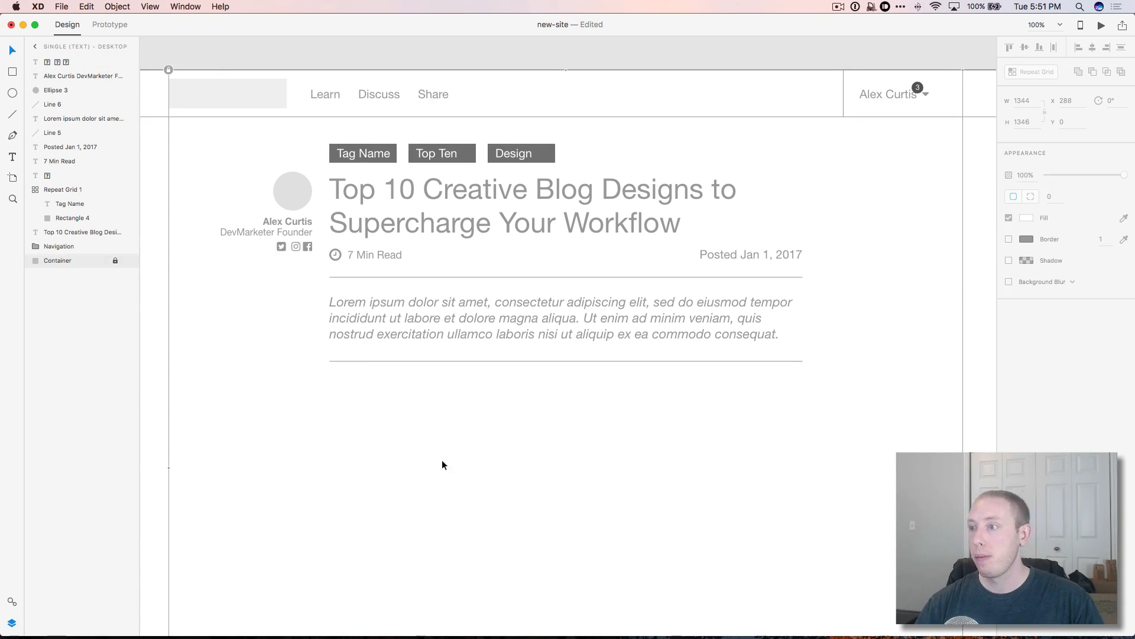
double_click(301, 248)
click(501, 384)
scroll(532, 355, up, 5)
scroll(707, 428, down, 5)
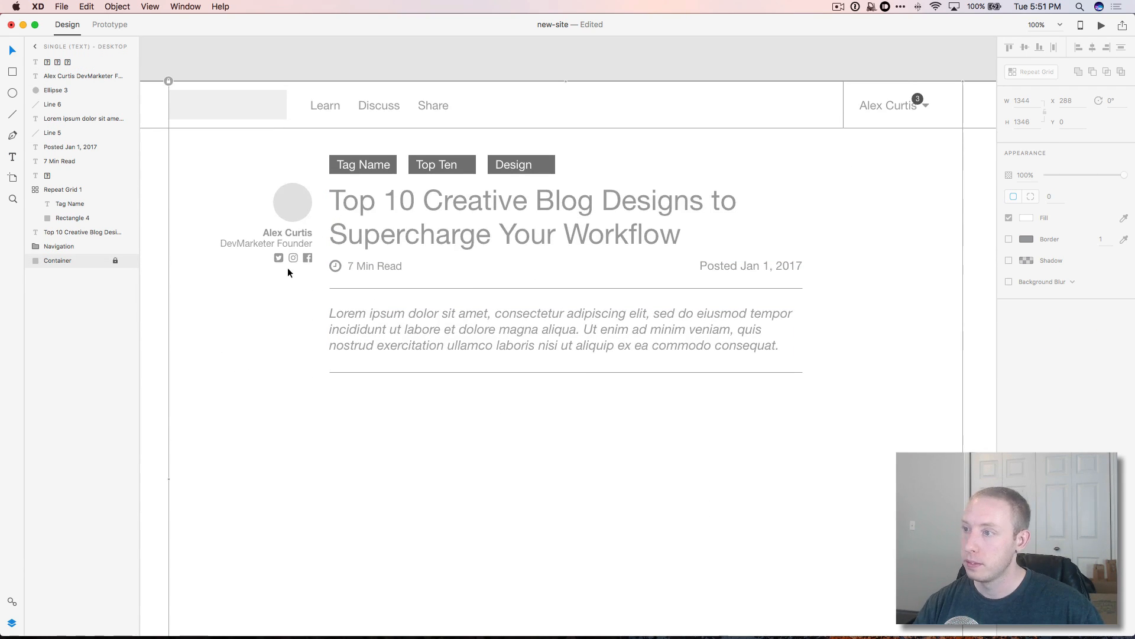
Step: Group the avatar, name and icons as 'Author Details'
drag(207, 156, 338, 255)
key(super+g)
double_click(56, 62)
text(Author Details)
key(Return)
Step: Group the clock and read-time items and name the group 'Read Time'
click(55, 107)
shift+click(52, 77)
key(super+g)
double_click(52, 78)
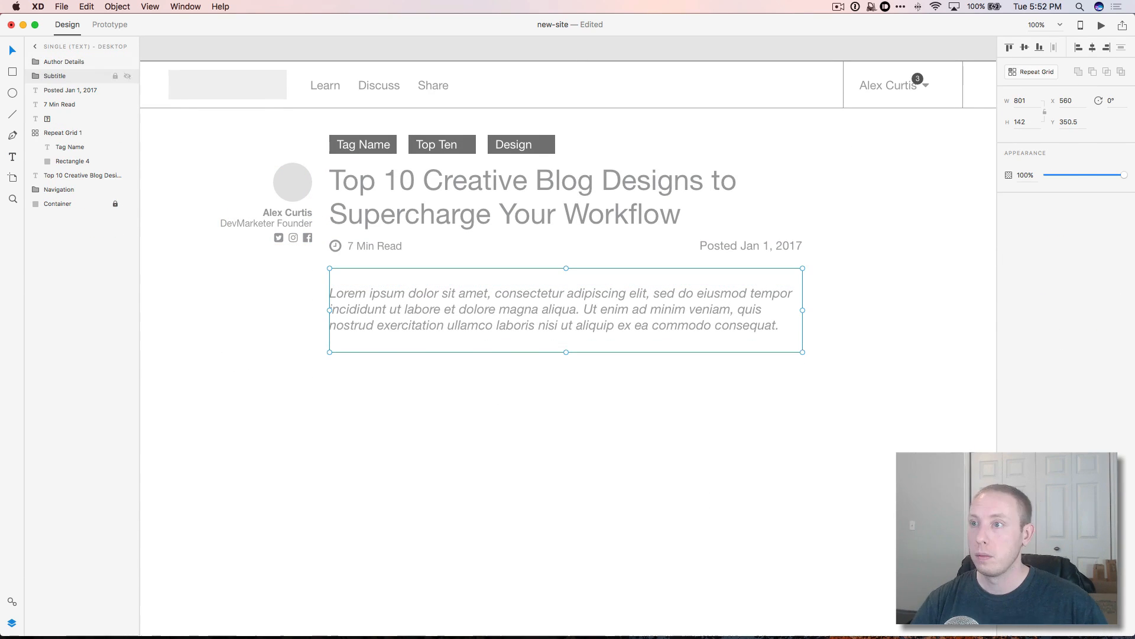
double_click(56, 105)
text(Read Time)
key(Return)
Step: Rename layers to 'Tags Repeat Grid' and 'Title'
double_click(62, 119)
text(Tags Repeat Grid)
double_click(59, 133)
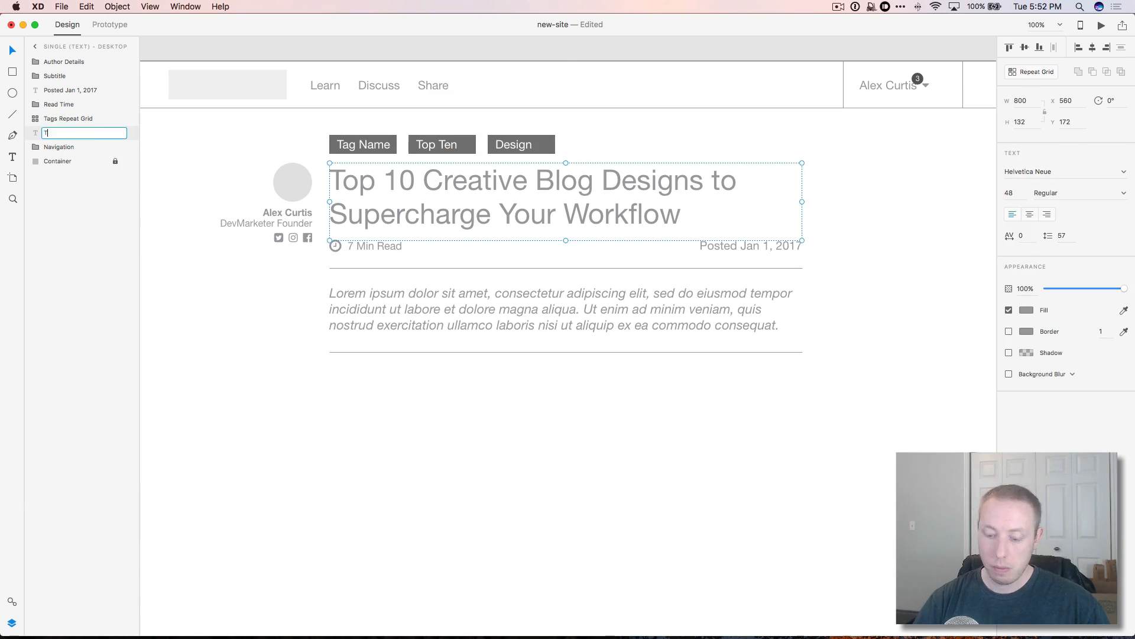
text(Title)
key(Return)
Step: Group the title-area layers as 'Main Title' and move Navigation above it
shift+click(74, 91)
key(super+g)
double_click(69, 89)
text(Main Title)
key(Return)
drag(67, 89, 63, 57)
scroll(983, 346, right, 2)
scroll(983, 346, left, 2)
scroll(727, 356, down, 5)
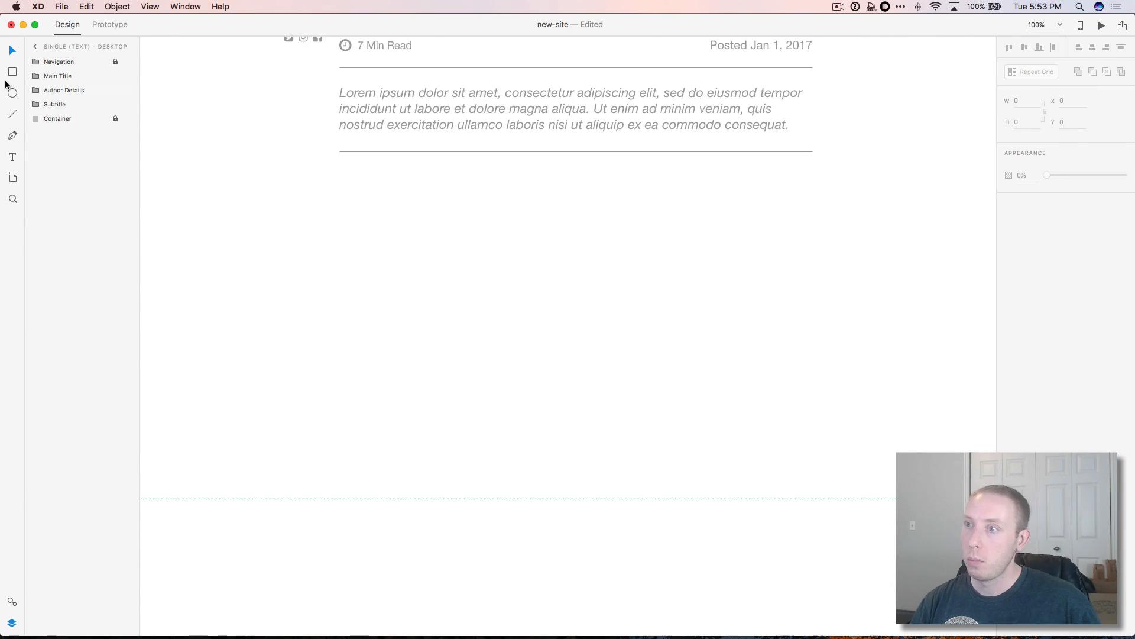
Step: Draw a body text box under the subtitle and paste in several lorem ipsum paragraphs
click(12, 157)
drag(418, 173, 719, 615)
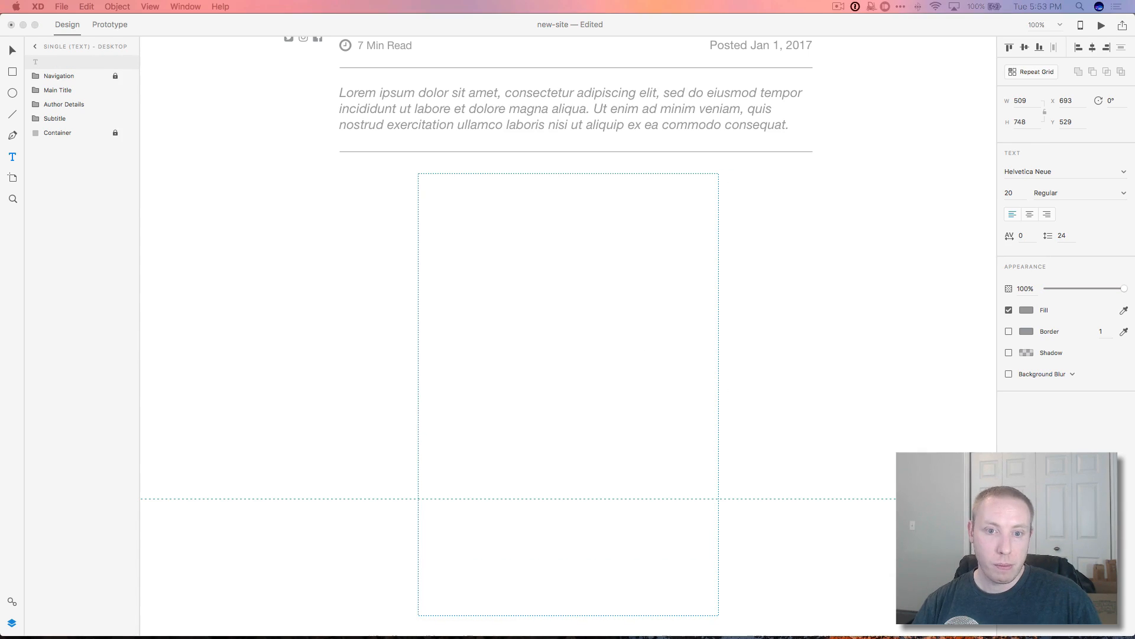
click(426, 236)
drag(378, 173, 759, 556)
key(super+v)
click(660, 473)
key(Return)
key(Return)
key(super+v)
key(super+a)
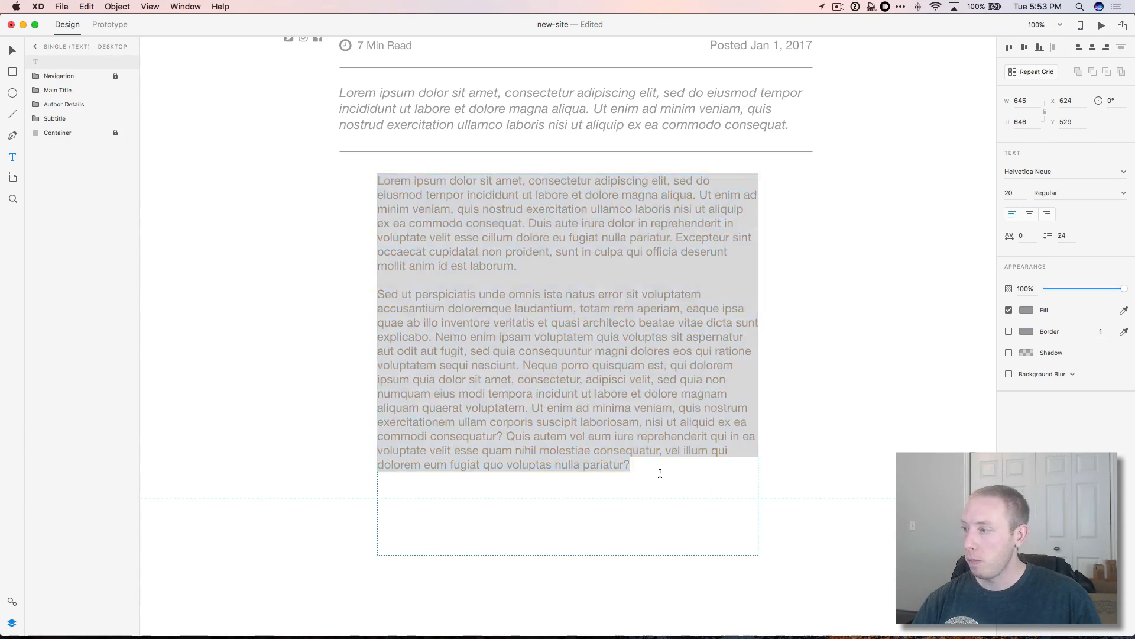
key(Right)
key(Return)
key(Return)
key(super+v)
key(Escape)
Step: Lengthen the body text box downward and centre it under the title
scroll(586, 357, down, 5)
drag(573, 293, 577, 581)
scroll(627, 355, up, 6)
drag(639, 352, 647, 350)
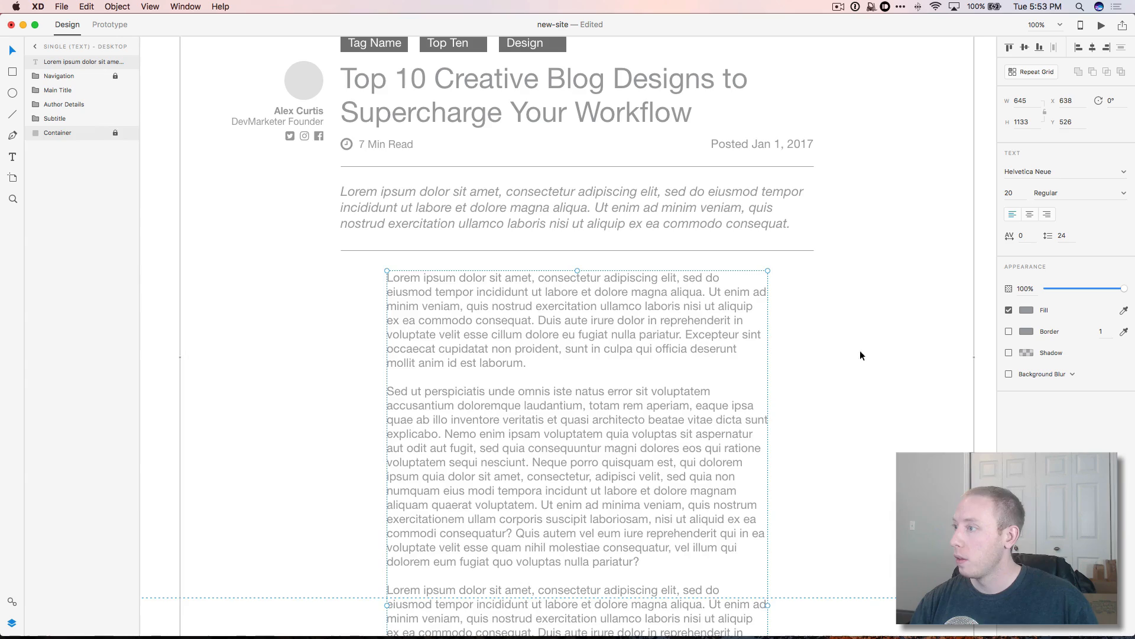
key(Down)
key(Down)
key(Down)
key(Down)
key(Down)
key(Down)
key(Down)
scroll(887, 229, up, 5)
click(886, 230)
click(562, 500)
Step: Narrow the body text box to 480 wide and move it to the page centre
click(1020, 100)
text(480)
key(Return)
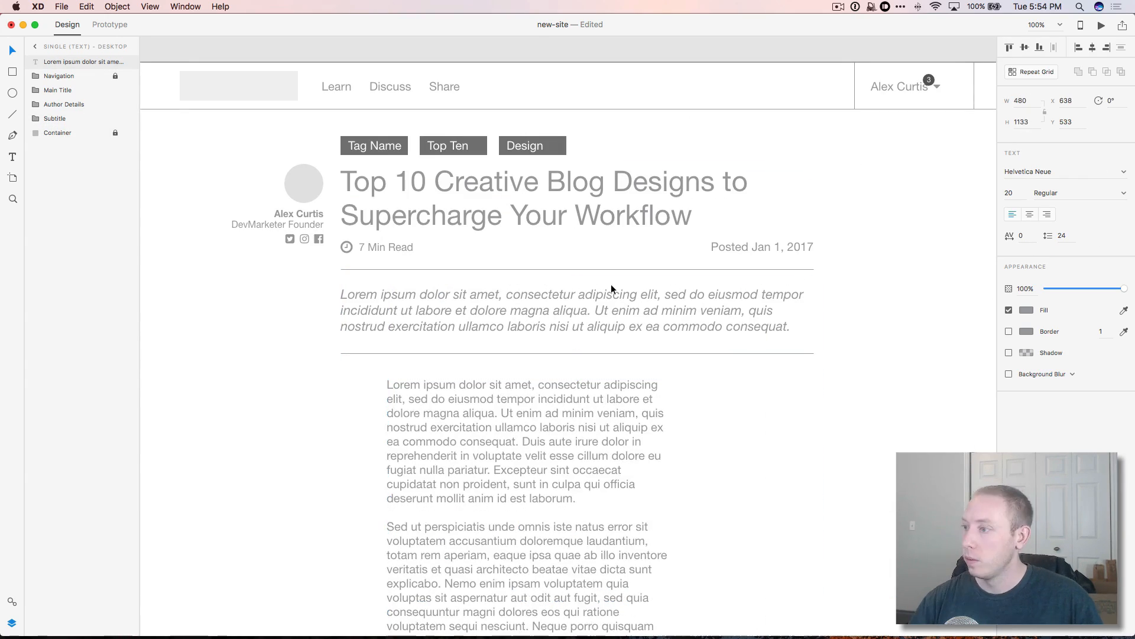
drag(500, 437, 549, 445)
scroll(549, 445, down, 4)
scroll(661, 446, down, 4)
drag(491, 402, 588, 413)
scroll(808, 489, up, 5)
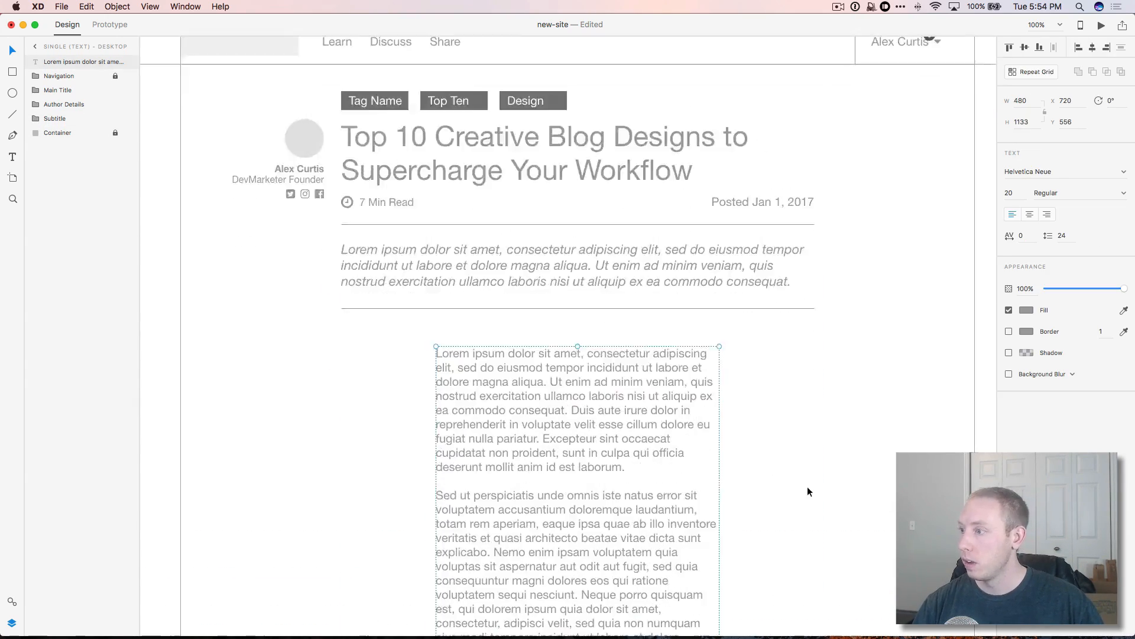
Step: Set the body text box width to 600 and recentre it on the page
scroll(808, 489, down, 4)
drag(1027, 101, 988, 99)
text(50)
click(540, 255)
text(600)
key(Return)
drag(679, 309, 644, 309)
scroll(663, 295, down, 1)
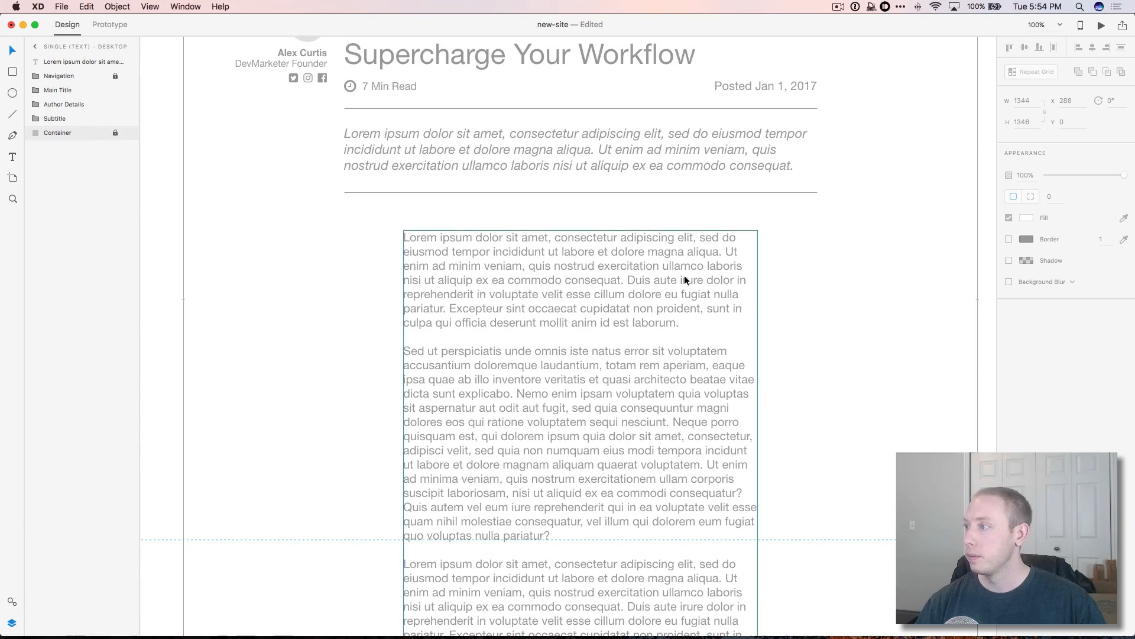
Step: Set the body text line spacing to 32 (20 × 1.6)
click(684, 279)
drag(1071, 236, 1053, 236)
key(alt+space)
text(20*1.6)
key(Escape)
text(32)
key(Return)
click(829, 325)
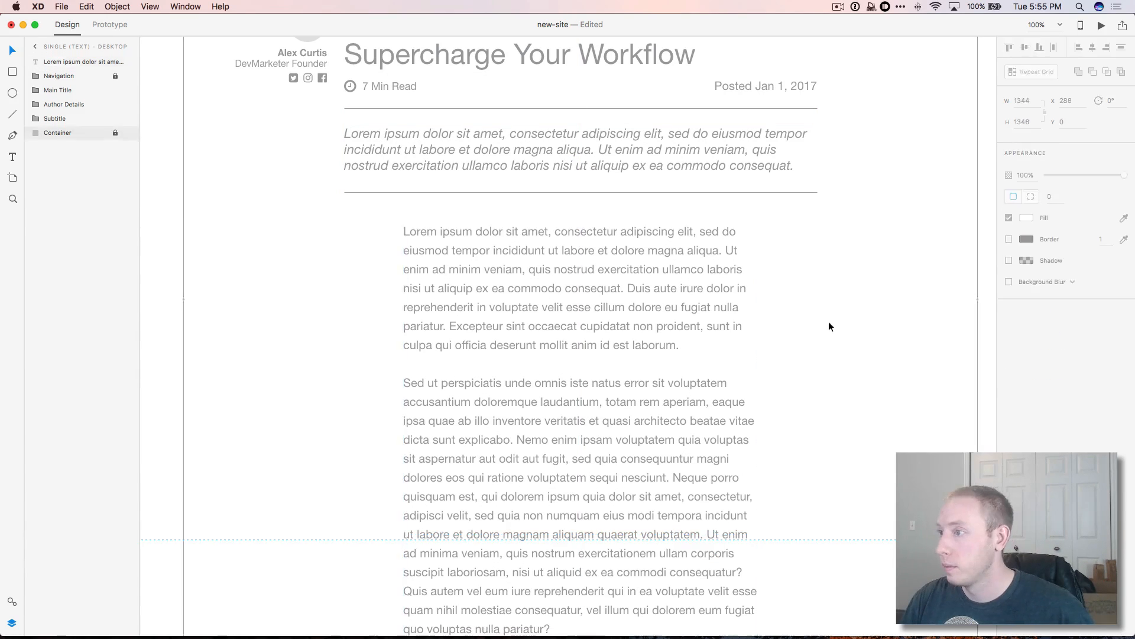
Step: Try enlarging the first letter L inside the body text, then undo it
double_click(411, 229)
drag(404, 229, 410, 231)
drag(1016, 194, 1003, 197)
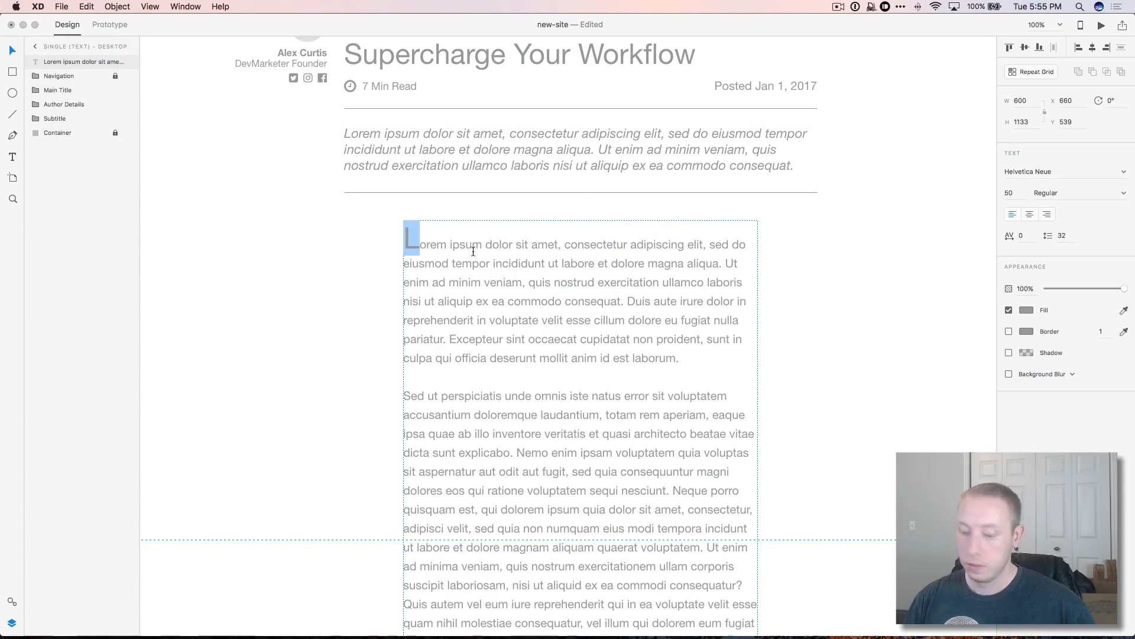
click(360, 238)
key(super+z)
key(super+z)
Step: Add a separate L text layer over a white masking rectangle at the paragraph start
click(875, 324)
scroll(811, 370, up, 5)
key(r)
mouse_move(408, 347)
mouse_down()
mouse_move(454, 385)
mouse_move(444, 389)
mouse_move(471, 382)
mouse_up()
click(446, 381)
click(12, 50)
click(472, 380)
scroll(647, 436, down, 4)
click(449, 286)
click(441, 308)
drag(440, 311, 435, 297)
Step: Enlarge the dropcap L to 120 pt
double_click(440, 288)
click(1015, 197)
text(120)
click(839, 454)
scroll(839, 454, up, 3)
scroll(839, 454, down, 5)
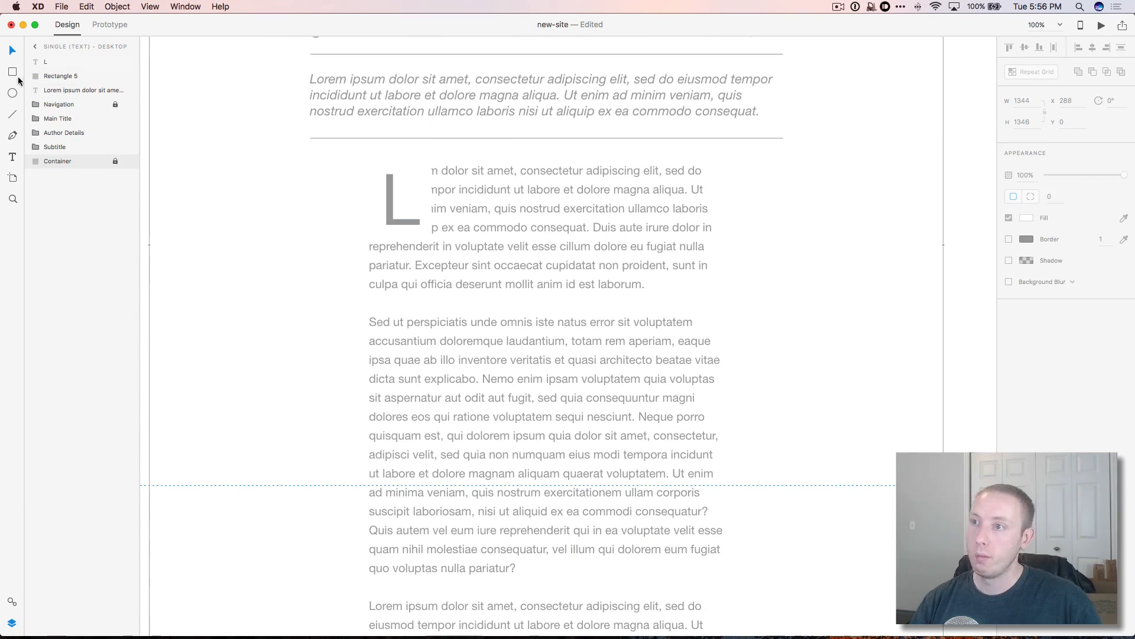
Step: Group L and mask as Dropcap, name body text 'Main Text Article', group both as Article, draw adjacent square
click(45, 62)
shift+click(61, 76)
key(super+g)
text(Dropcap)
double_click(82, 76)
text(Main Text Article)
key(super+g)
text(A)
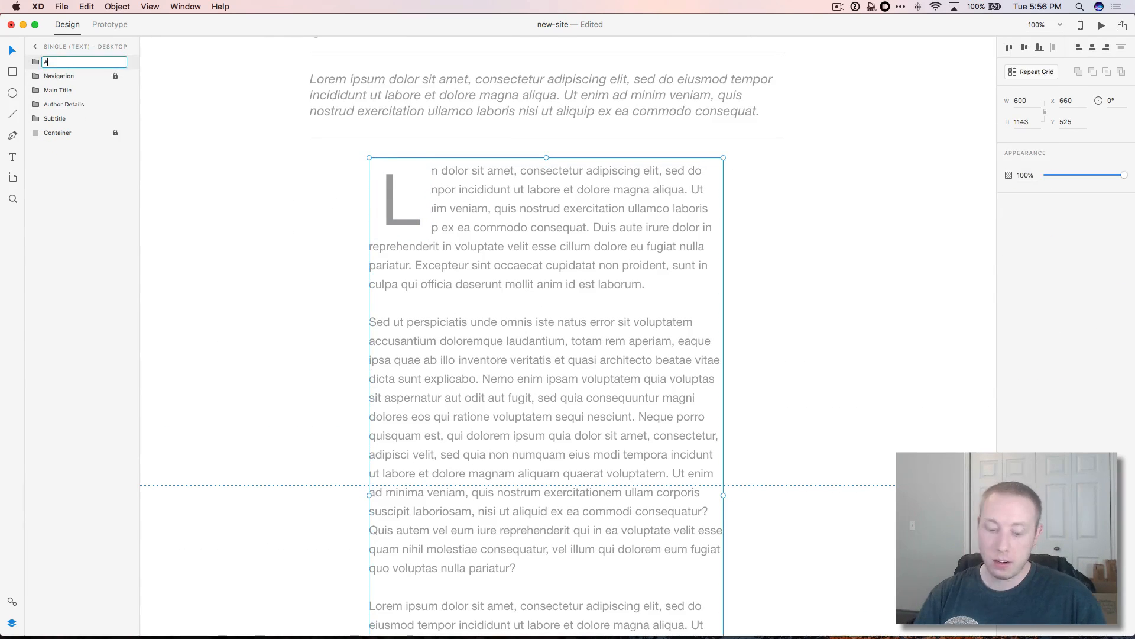
text(rticle)
key(Return)
key(r)
drag(735, 165, 944, 305)
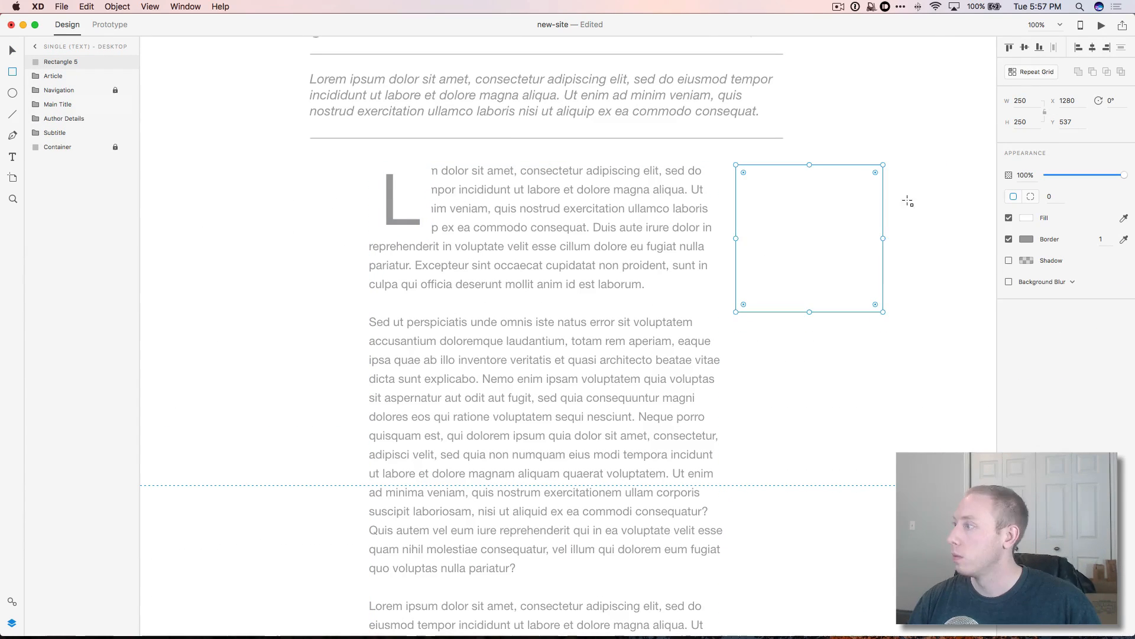
Step: Give the square a light grey fill, move it beside the article, and add an 'Ad' label
click(1027, 218)
key(v)
drag(851, 254, 911, 250)
key(t)
click(870, 231)
text(Ad)
key(super+a)
drag(1015, 192, 984, 188)
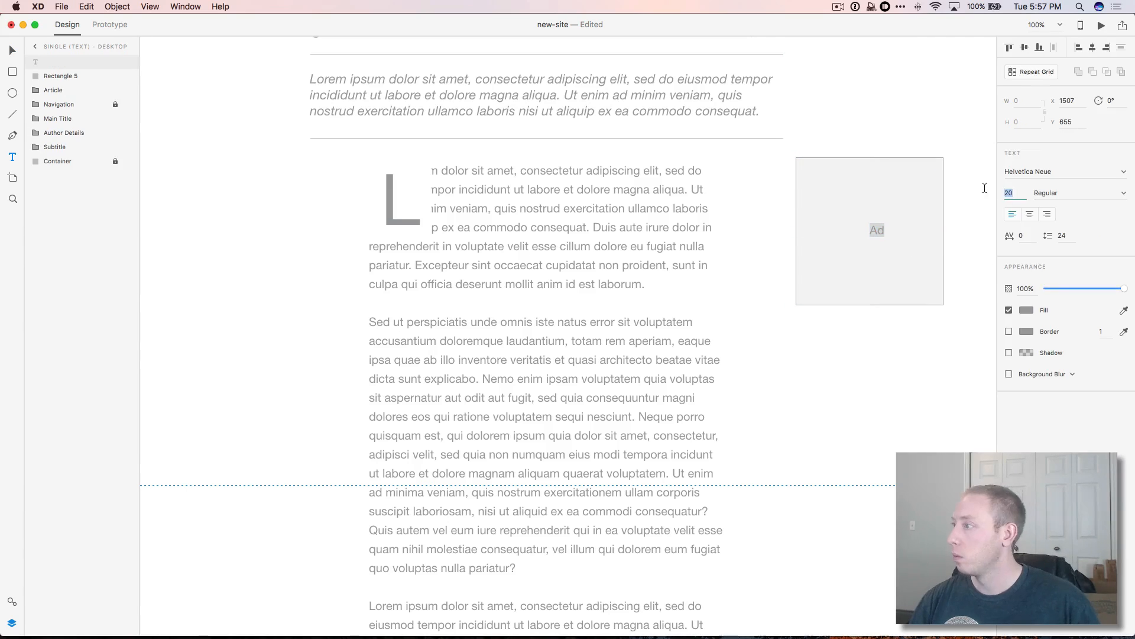
Step: Centre the 'Ad' label in the box and group them as Ad
drag(869, 229, 869, 233)
shift+click(68, 75)
key(super+g)
double_click(50, 62)
text(Ad)
click(204, 166)
Step: Delete the last two paragraphs from the article text
scroll(204, 166, up, 5)
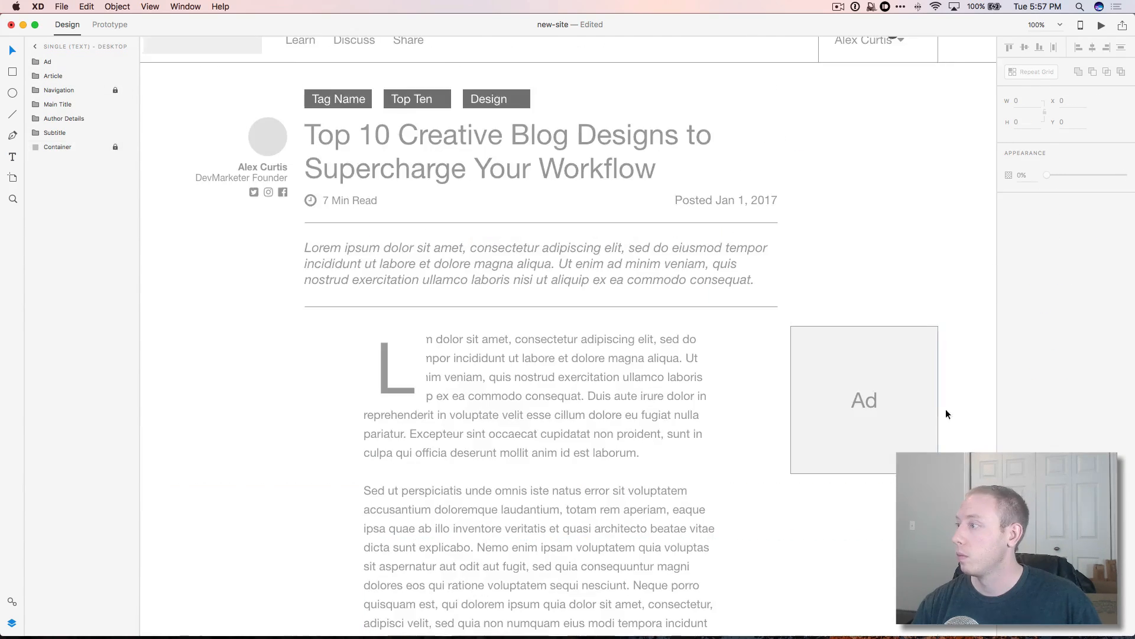
scroll(444, 363, down, 12)
scroll(444, 364, down, 5)
double_click(367, 211)
key(shift+super+Down)
key(BackSpace)
key(Escape)
drag(542, 440, 543, 183)
key(Escape)
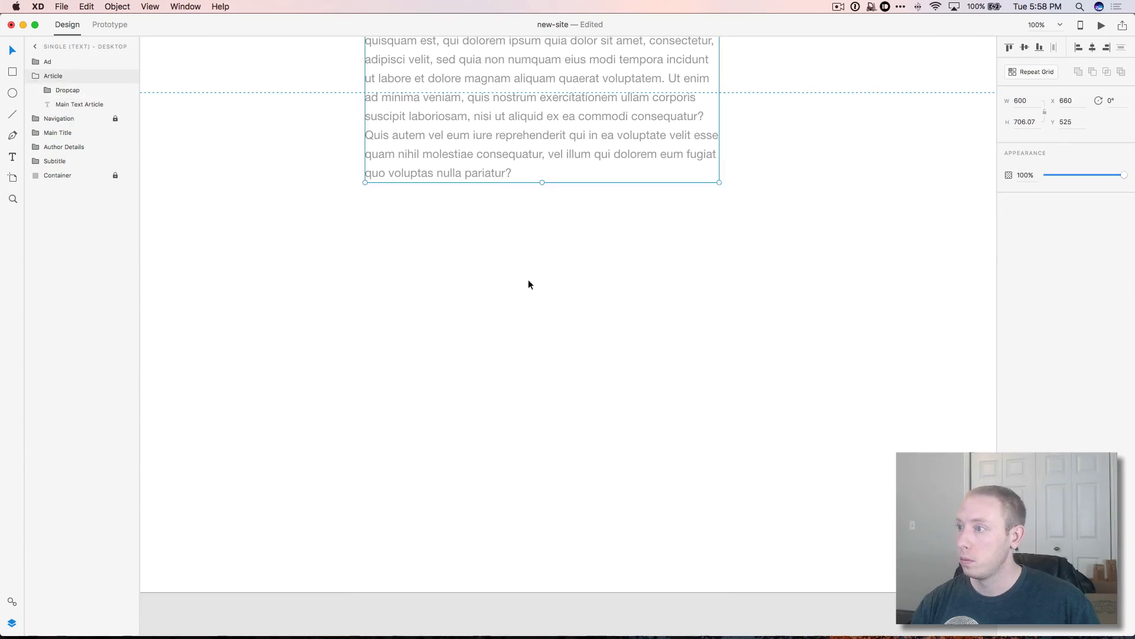
Step: Duplicate the Article group lower down and remove the copy's dropcap
key(super+v)
drag(472, 138, 471, 570)
double_click(399, 224)
key(BackSpace)
drag(521, 259, 521, 461)
click(261, 189)
key(r)
scroll(261, 189, up, 10)
click(130, 6)
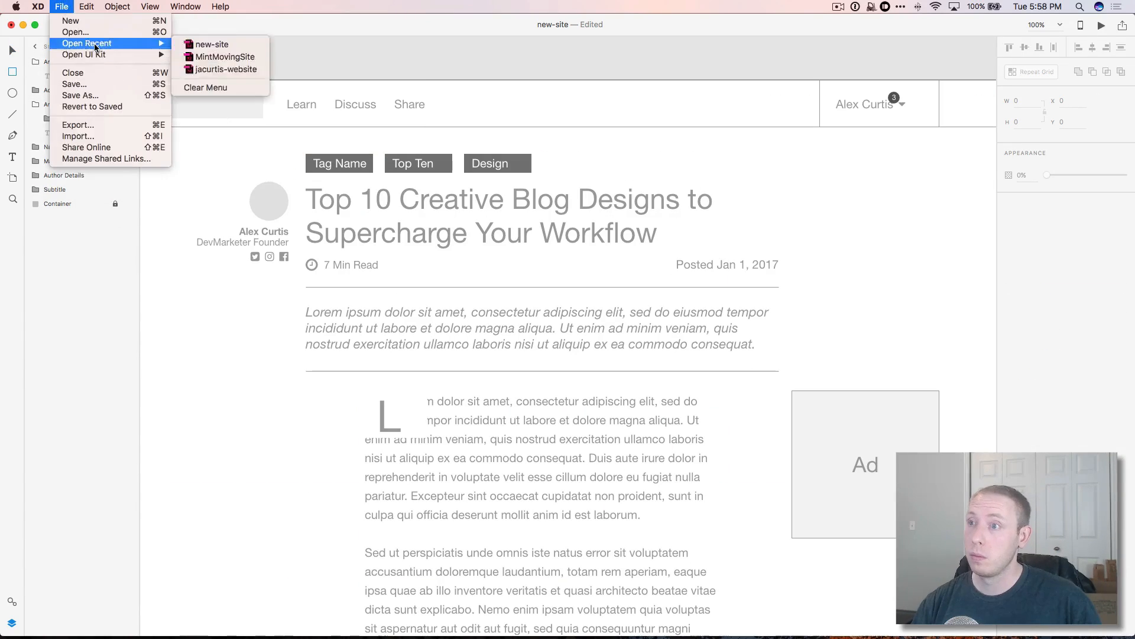
Step: Draw a wide rectangle 312 tall below the article with a light grey F2F2F2 fill
click(304, 414)
scroll(305, 424, down, 4)
scroll(305, 424, left, 1)
mouse_move(380, 608)
mouse_down()
mouse_move(854, 622)
mouse_move(854, 637)
mouse_up()
scroll(853, 633, down, 7)
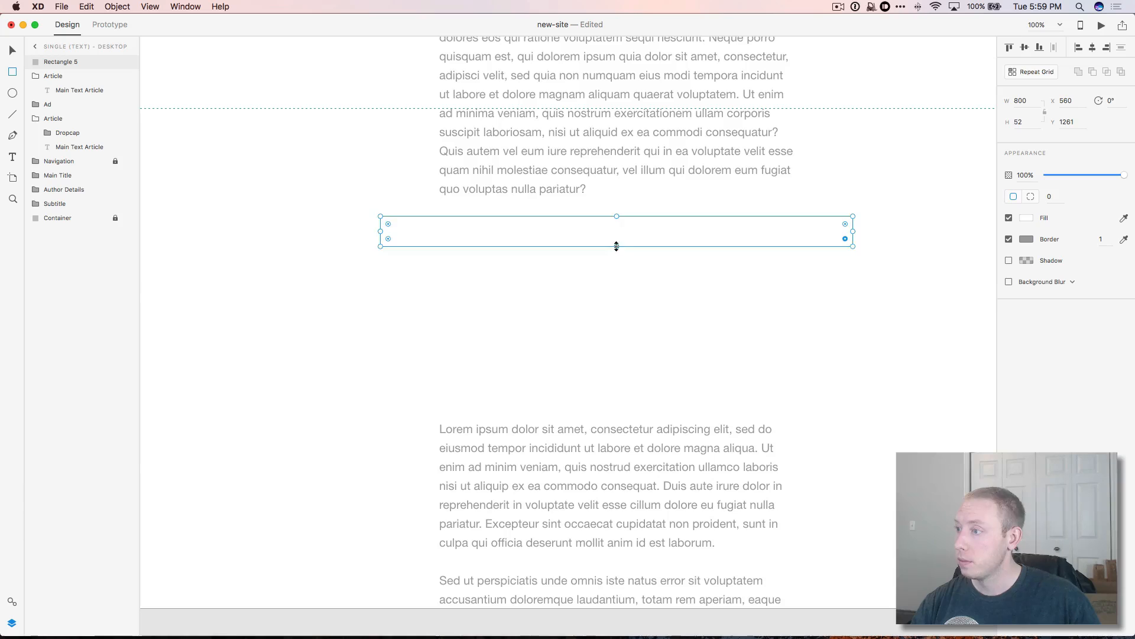
drag(616, 247, 616, 400)
click(1027, 217)
drag(888, 155, 883, 154)
click(626, 246)
Step: Add a centred 'Large Image' label in the rectangle and group them as Large Image
key(t)
click(617, 300)
text(P)
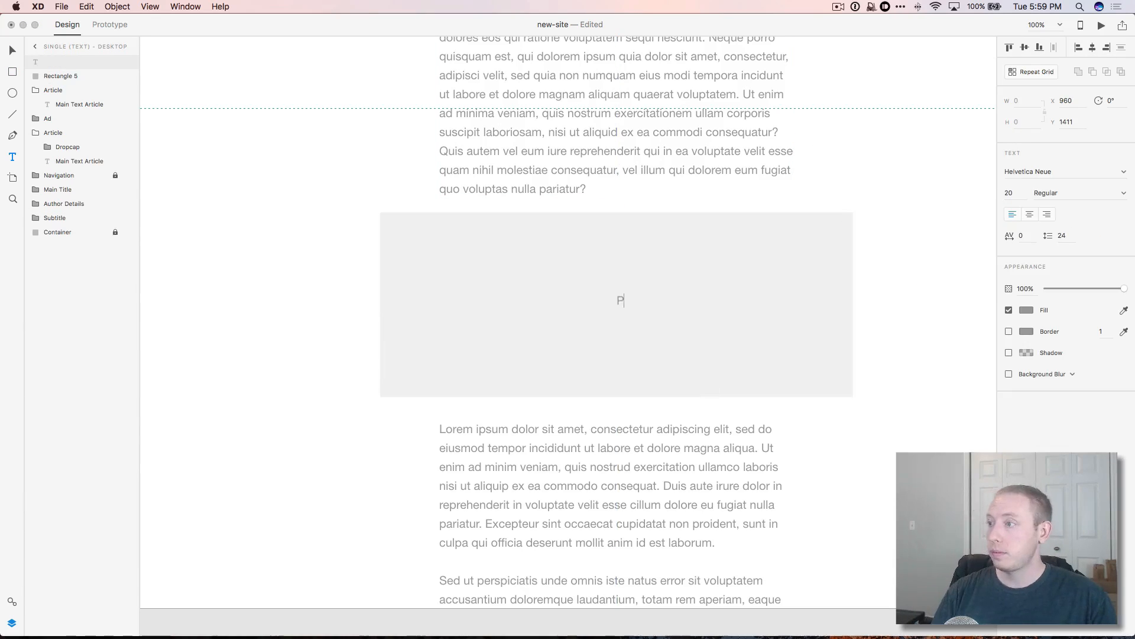
text(arge Image)
key(Escape)
shift+click(698, 266)
click(1092, 47)
key(super+g)
double_click(54, 62)
text(Large)
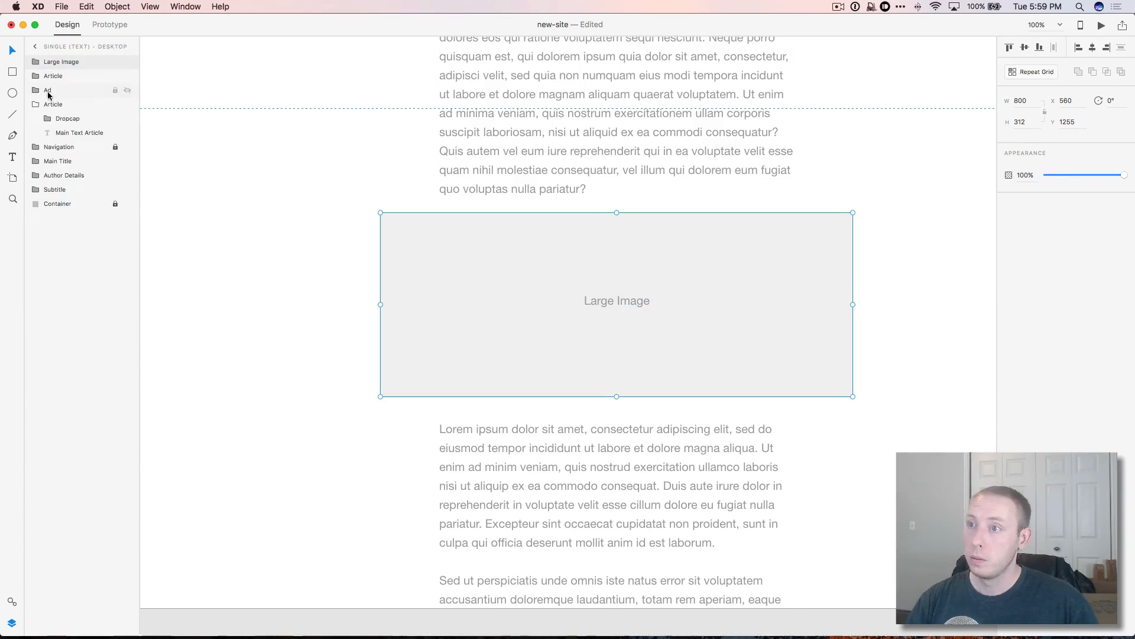
Step: Rename the lower Article block to 'Article Part 2' and lengthen the artboard
click(52, 76)
double_click(53, 76)
text(Part 2)
key(Return)
scroll(304, 293, down, 5)
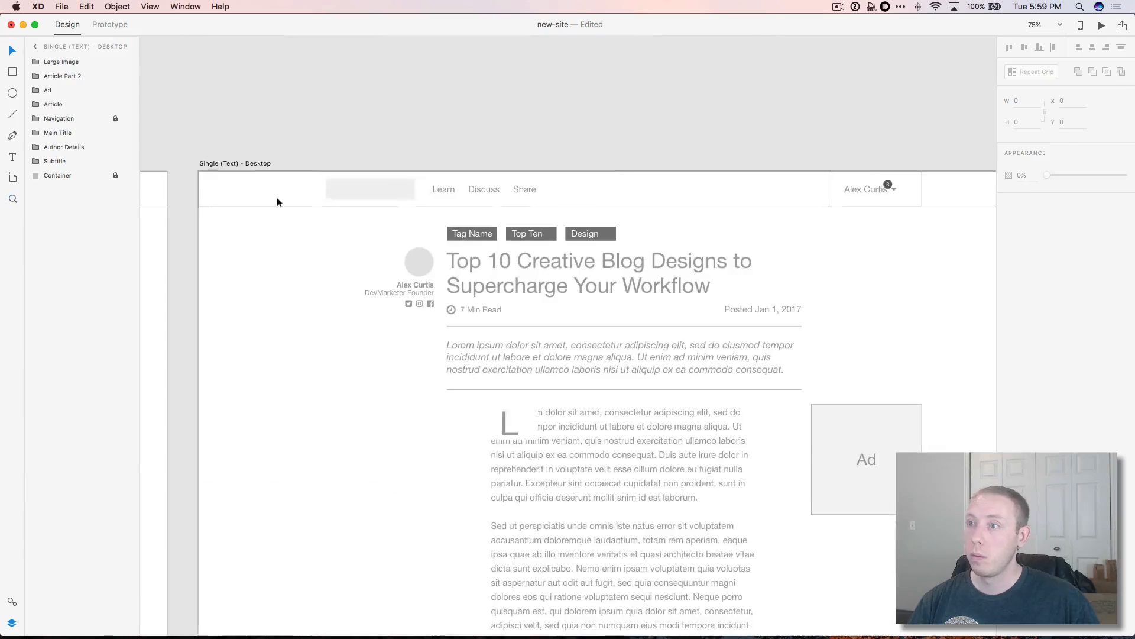
click(235, 163)
scroll(624, 355, down, 10)
drag(624, 199, 625, 621)
scroll(636, 550, up, 3)
Step: Draw a borderless white margin box over the second paragraph
click(12, 72)
scroll(423, 144, down, 5)
scroll(423, 145, up, 3)
drag(447, 180, 612, 331)
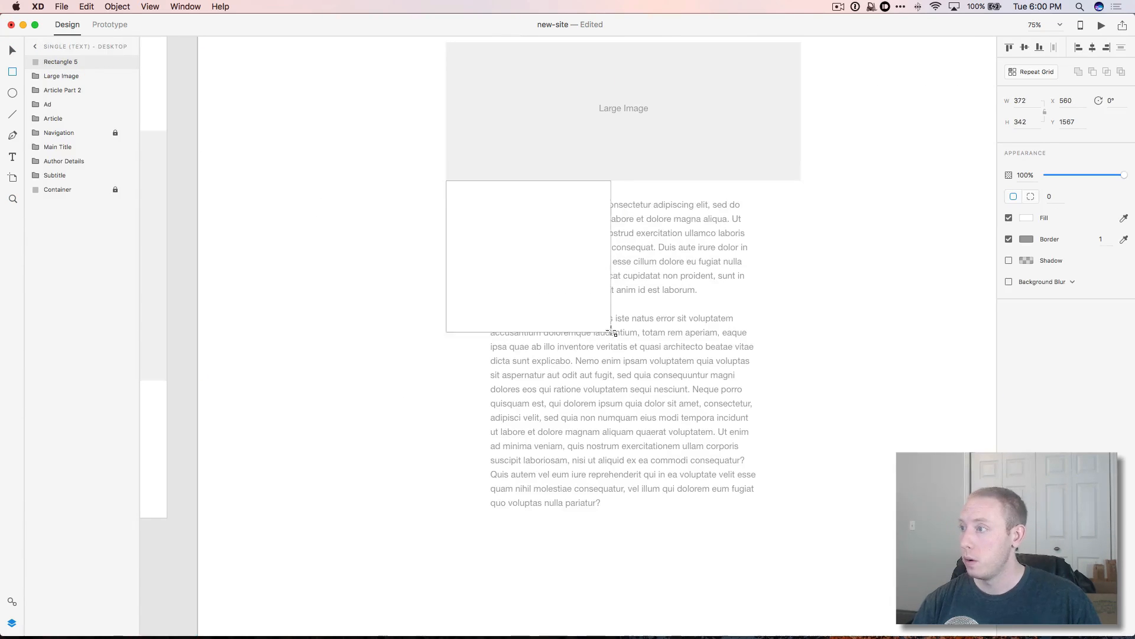
key(v)
drag(559, 265, 559, 438)
drag(516, 490, 515, 484)
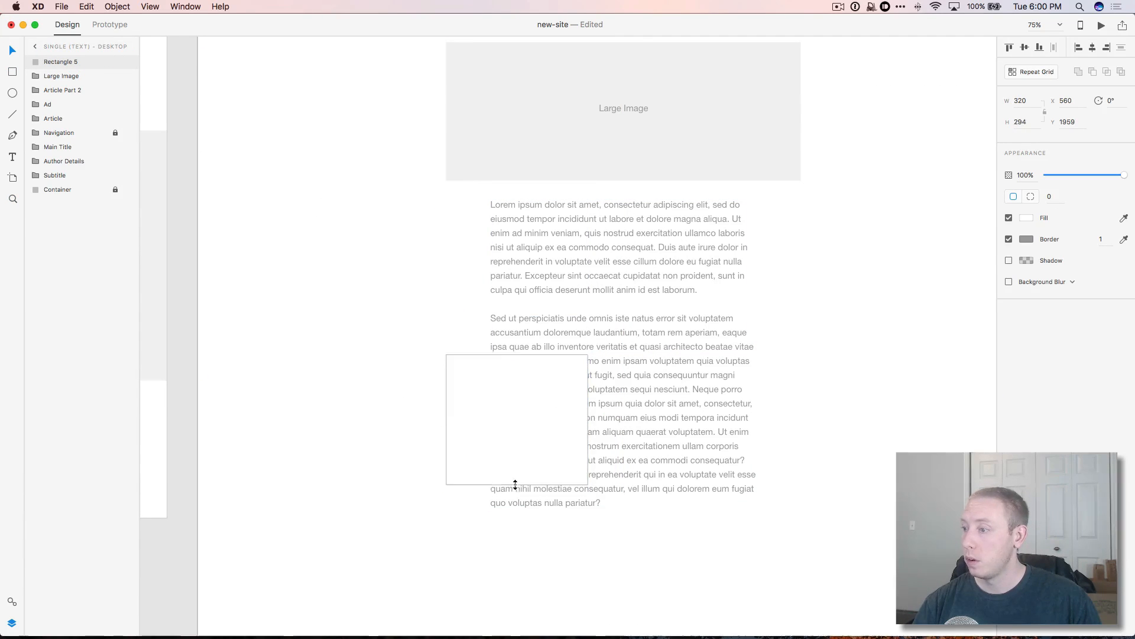
click(1009, 239)
click(413, 388)
Step: Add a guide line and put the quote text into a fixed-size text box beside the paragraph
drag(446, 359, 447, 355)
key(t)
click(460, 365)
text(“Pull)
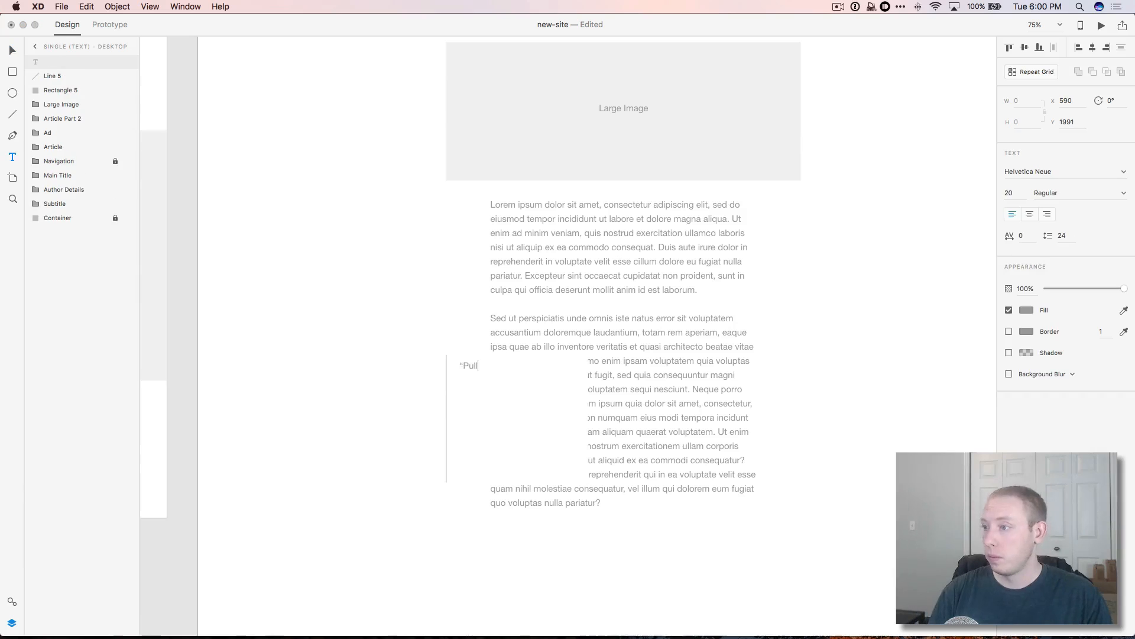
text(”)
key(super+a)
key(super+x)
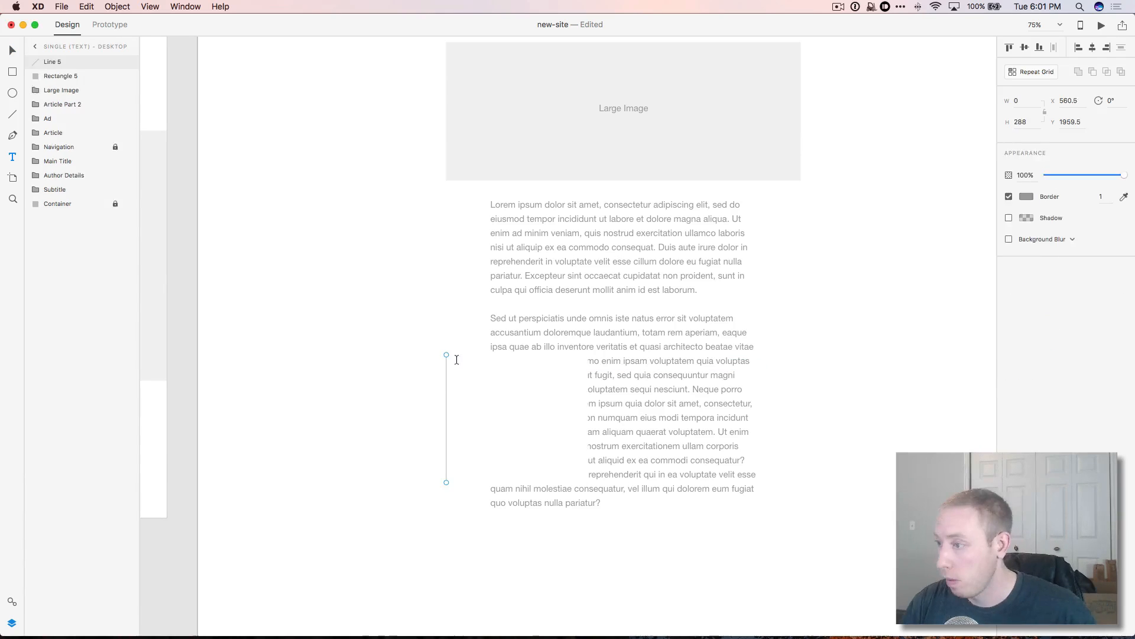
key(super+v)
key(super+a)
drag(452, 363, 517, 459)
Step: Set the quote to 36 pt, narrow its box and centre the text
click(1010, 193)
text(60)
key(Return)
text(36)
drag(517, 435, 505, 408)
double_click(517, 441)
click(1047, 215)
click(12, 51)
Step: Delete the temporary vertical guide line next to the quote
click(431, 362)
drag(446, 377, 583, 377)
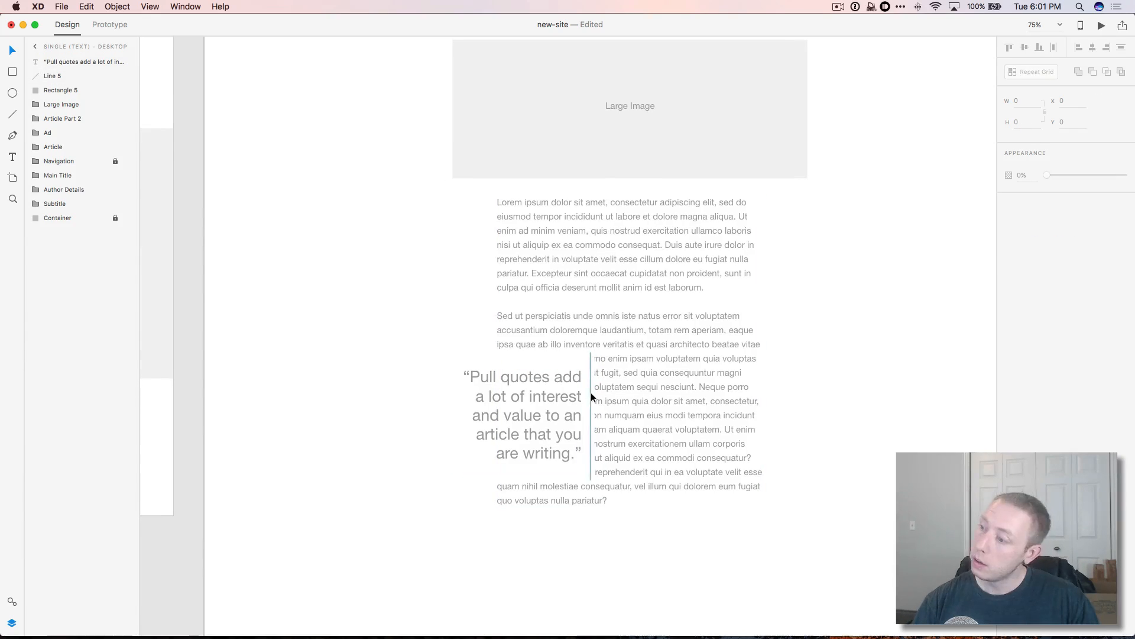
key(super+comma)
double_click(515, 385)
key(super+a)
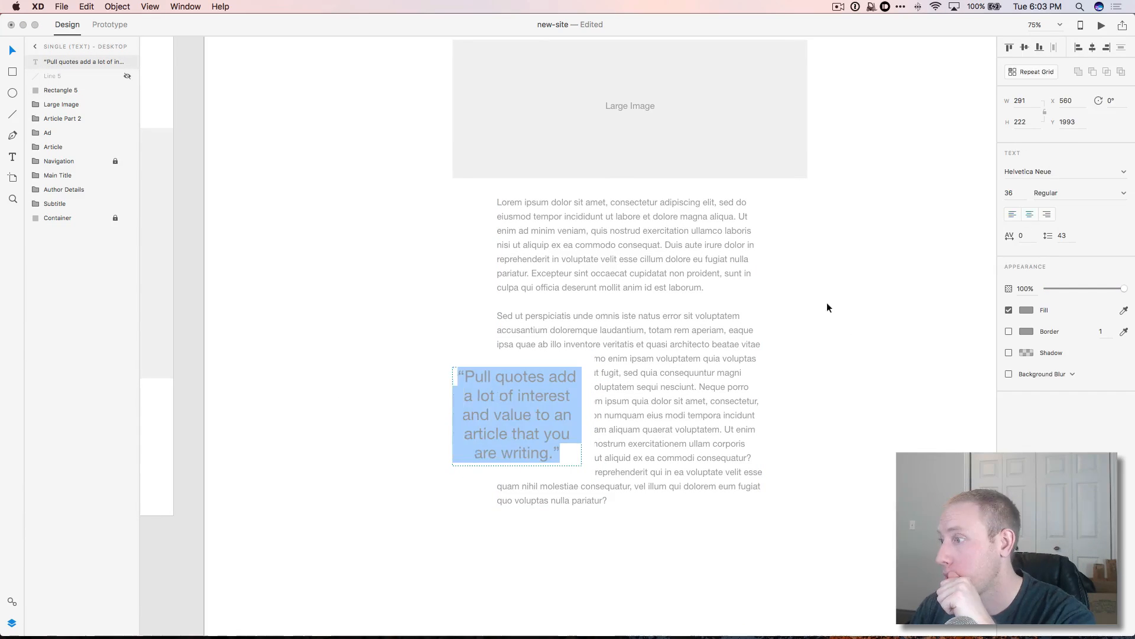
click(828, 309)
right_click(93, 76)
click(71, 76)
shift+click(70, 62)
Step: Group the margin box and quote and name the group 'Pull Quote'
key(super+g)
double_click(62, 62)
text(Pull Quote)
click(416, 335)
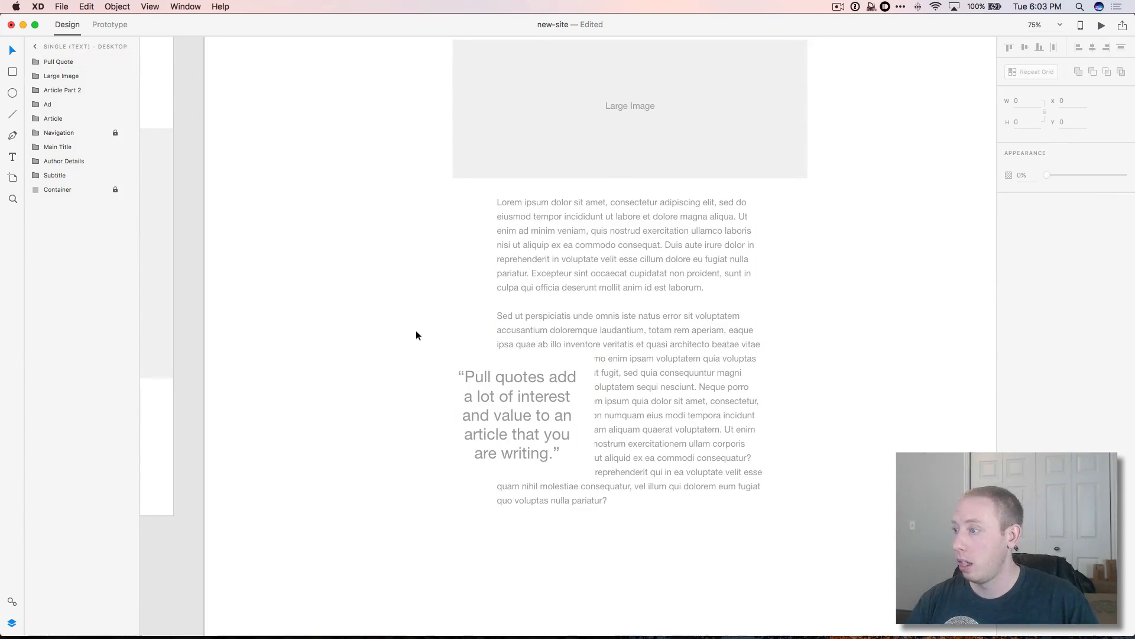
Step: Draw a borderless light grey rectangle beside the article text
scroll(672, 432, up, 1)
scroll(672, 431, right, 2)
scroll(672, 431, down, 3)
key(r)
drag(626, 473, 766, 544)
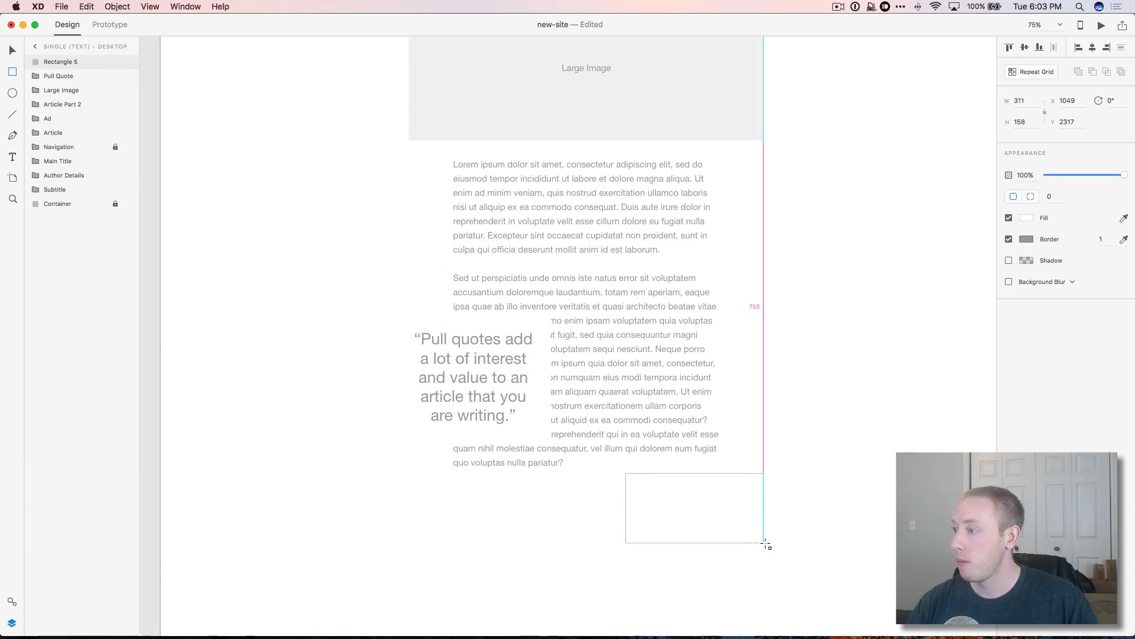
click(1026, 219)
drag(902, 178, 865, 155)
click(1009, 239)
click(12, 51)
drag(719, 520, 726, 573)
scroll(721, 532, down, 3)
drag(713, 491, 705, 453)
scroll(705, 453, up, 2)
Step: Duplicate Article Part 2 further down and name the grey rectangle 'Small Image'
click(836, 465)
drag(590, 143, 591, 473)
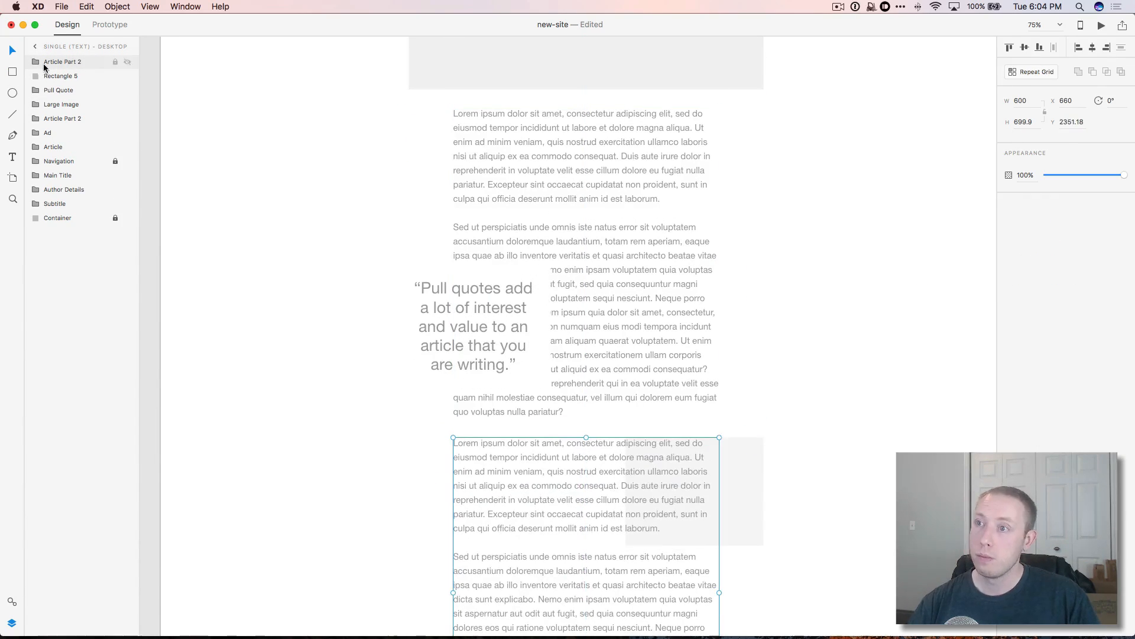
drag(44, 66, 54, 82)
double_click(61, 62)
text(Small Image)
key(Return)
Step: Duplicate Small Image, make the back copy white and offset the grey front copy
key(super+d)
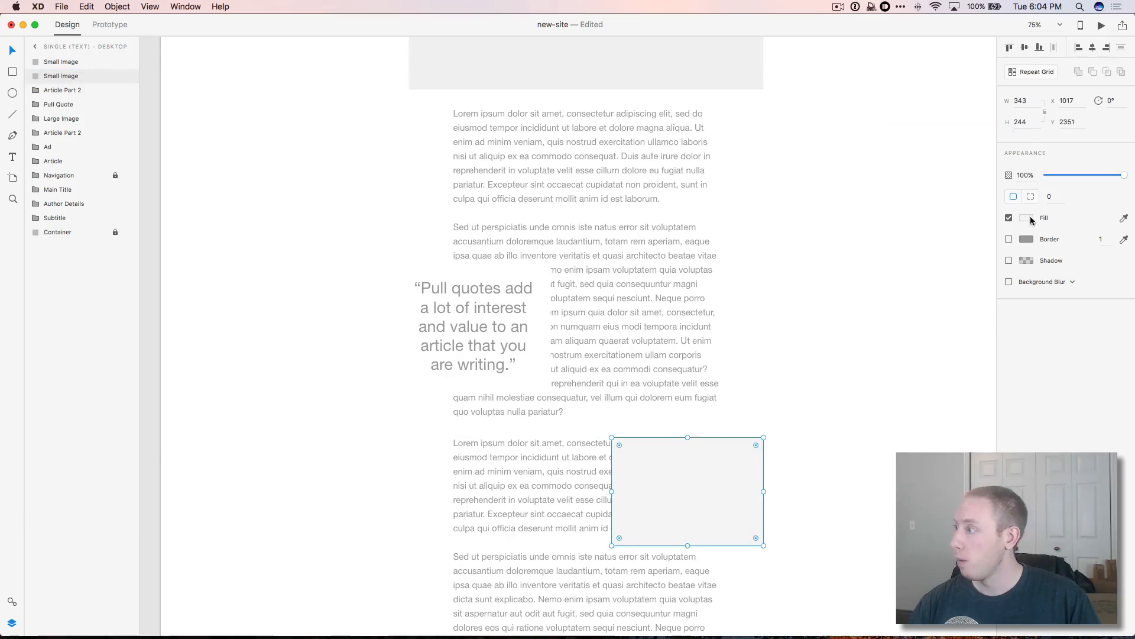
click(1027, 219)
drag(864, 155, 856, 148)
click(688, 503)
drag(688, 545, 694, 532)
click(887, 539)
Step: Lengthen the Single (Text) artboard to 4193 tall
scroll(806, 494, up, 10)
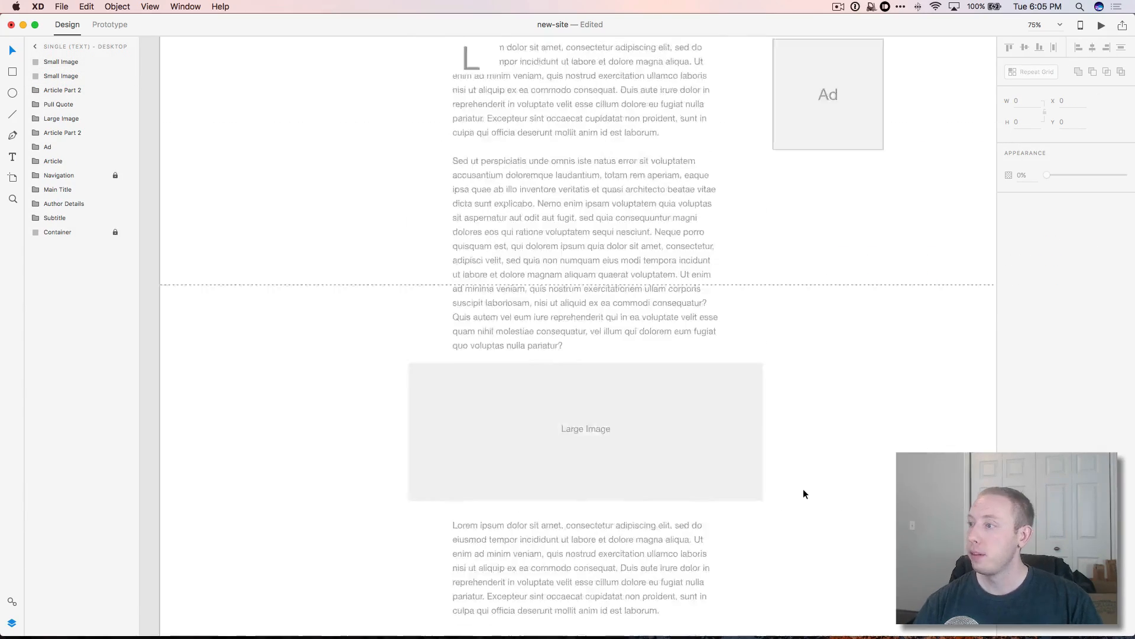
scroll(804, 494, up, 9)
scroll(804, 495, down, 10)
scroll(804, 495, up, 10)
click(176, 330)
scroll(585, 366, down, 20)
drag(585, 285, 585, 631)
scroll(606, 479, up, 2)
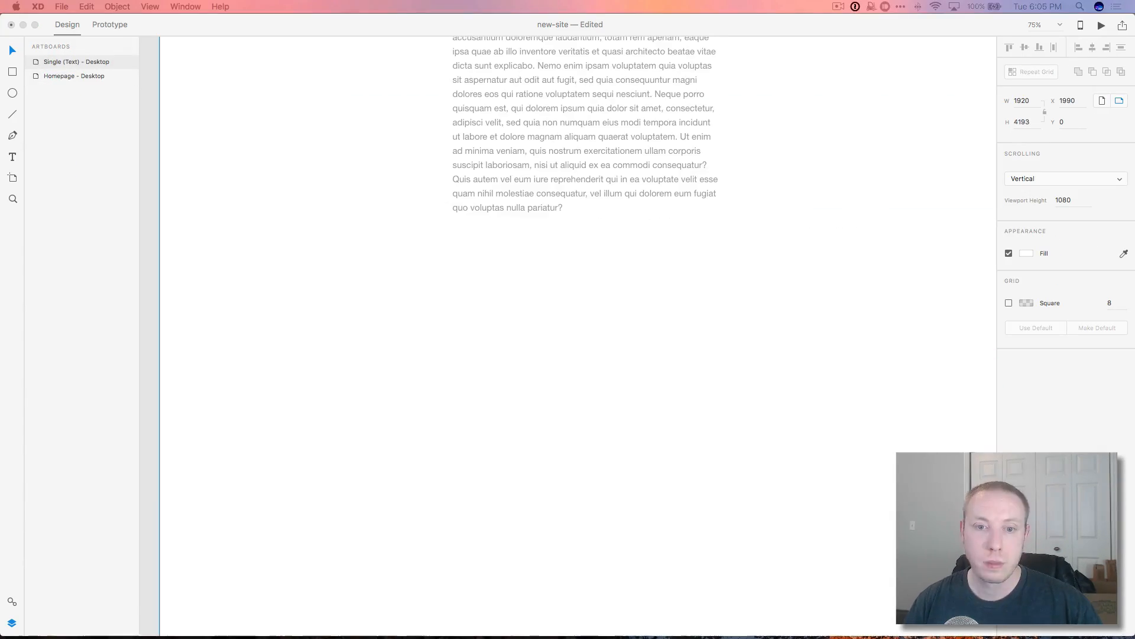
scroll(601, 291, up, 20)
Step: Group the two rectangles as 'Small Image Example', naming the white one 'Fake Margin'
double_click(36, 61)
click(58, 76)
shift+click(55, 65)
key(super+g)
click(35, 62)
click(68, 77)
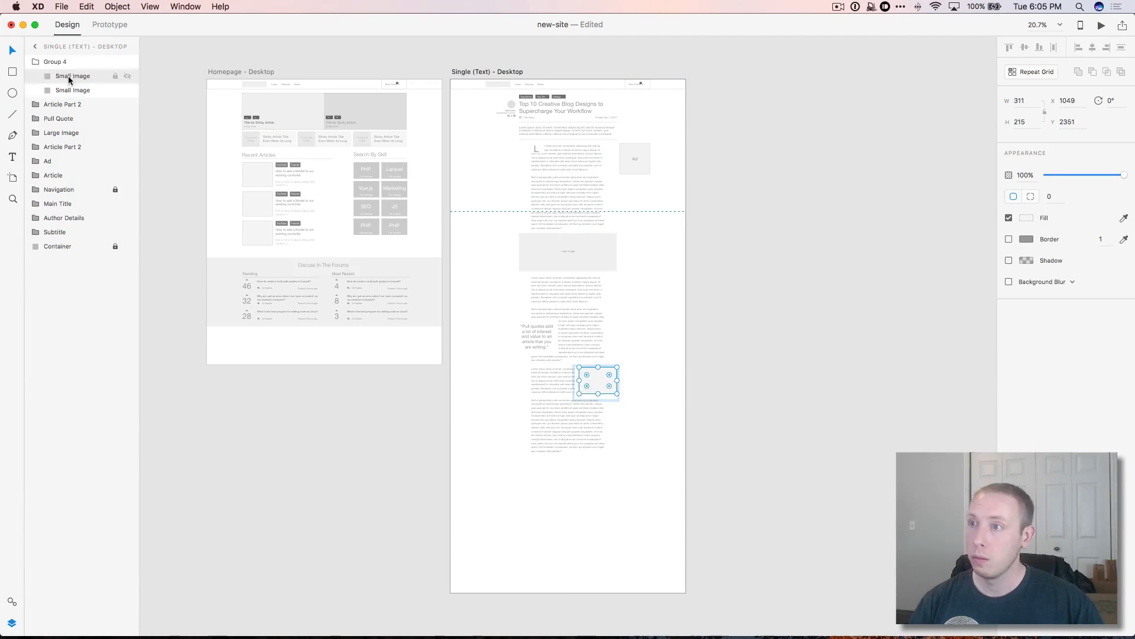
double_click(72, 90)
text(Fake Margin)
double_click(55, 62)
text(Small Image Example)
click(58, 90)
Step: Rename the copy 'Article Part 3' and group the article parts as 'Article'
click(59, 118)
double_click(62, 76)
text(3)
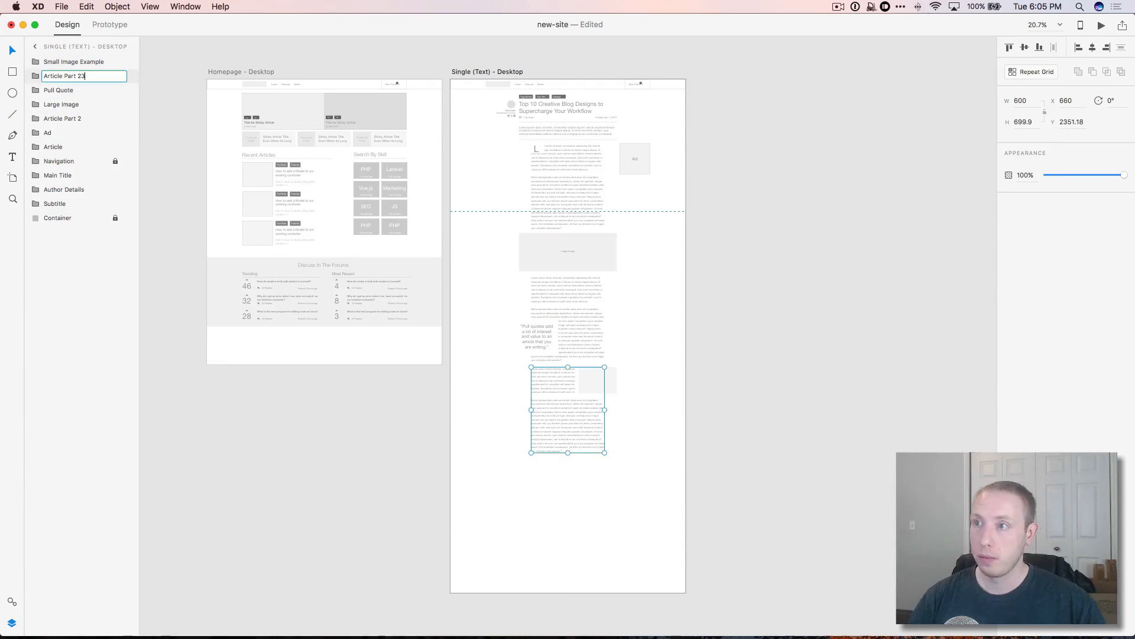
click(68, 133)
click(69, 159)
click(64, 147)
shift+click(64, 63)
key(super+g)
double_click(56, 62)
text(Artci)
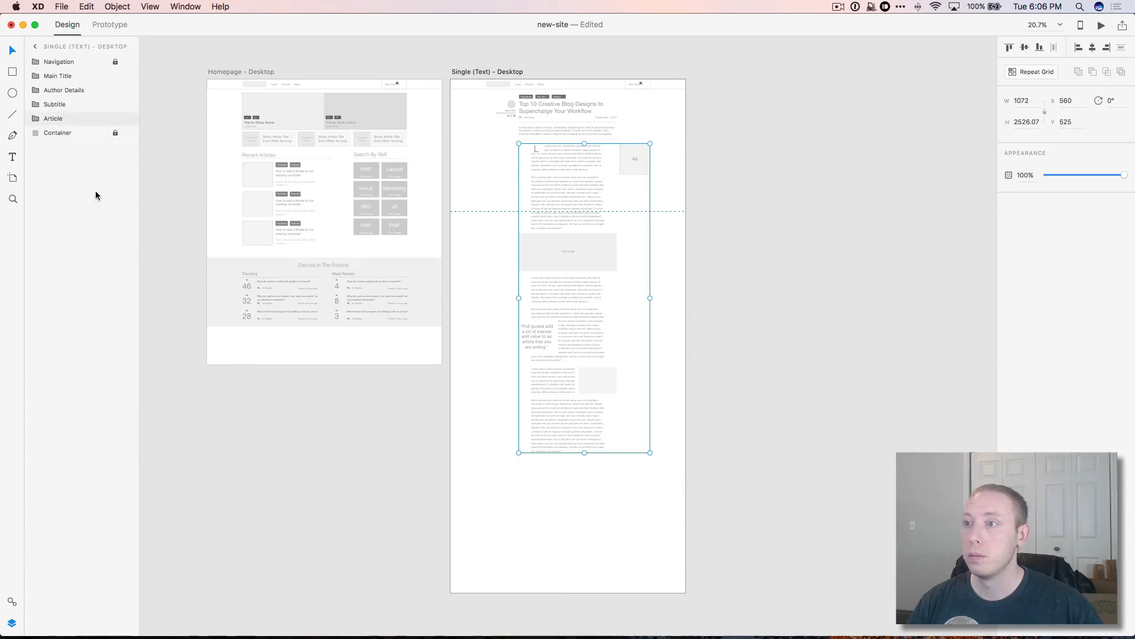
click(178, 248)
Step: Zoom to 50% and paste a copy of the Subtitle block into the artboard
key(z)
click(586, 307)
click(586, 307)
key(v)
scroll(420, 401, up, 10)
scroll(473, 435, down, 13)
click(473, 435)
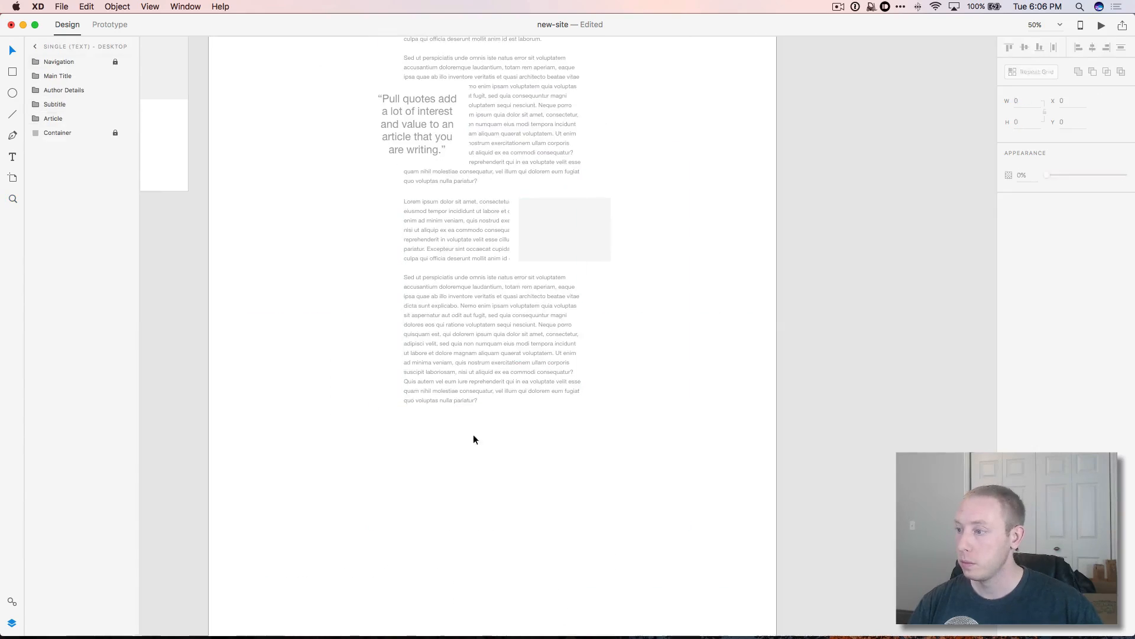
key(super+v)
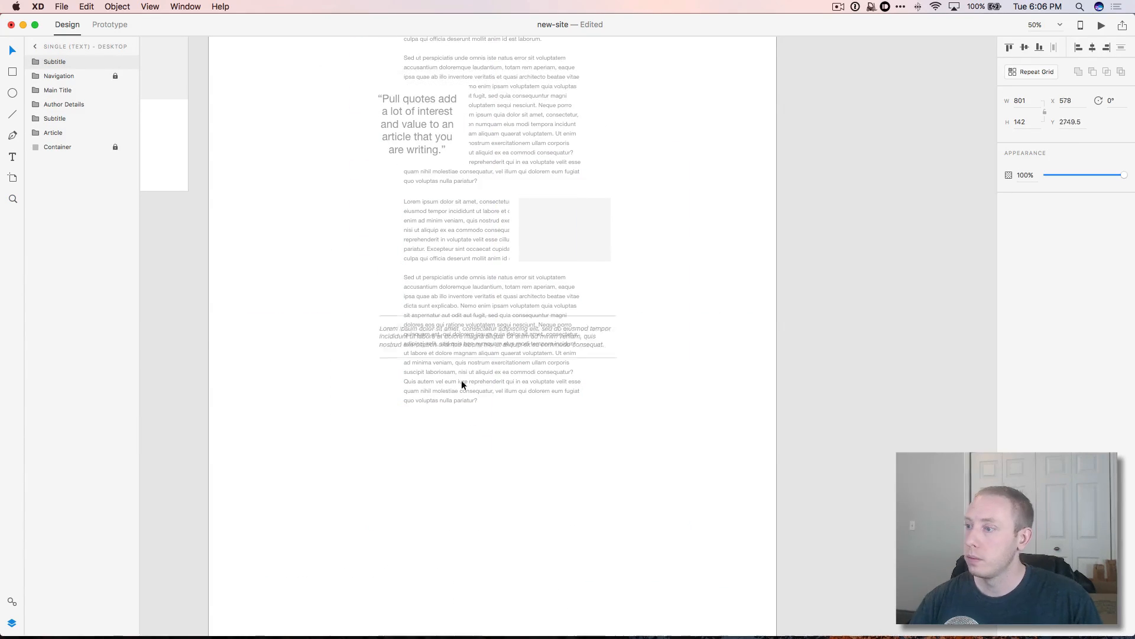
Step: Move the subtitle copy below the article and paste an author details copy beneath it
drag(463, 385, 454, 441)
scroll(607, 364, up, 12)
click(354, 288)
key(super+c)
scroll(426, 456, down, 13)
key(super+v)
scroll(426, 456, up, 13)
drag(335, 307, 464, 486)
scroll(379, 461, down, 13)
Step: Zoom into the bio block and make the Subtitle group taller
double_click(497, 491)
click(469, 520)
key(z)
click(482, 493)
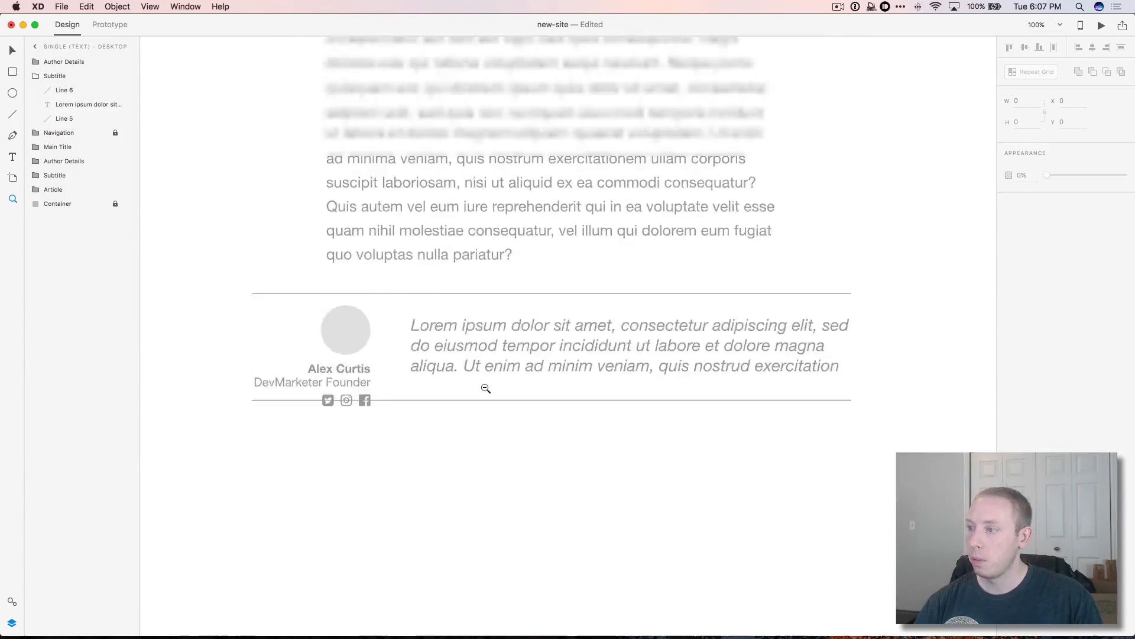
key(v)
click(513, 372)
drag(537, 397, 543, 426)
click(542, 441)
Step: Move the author details into the Subtitle group and nudge them into place
click(375, 375)
key(super+x)
click(68, 62)
key(super+v)
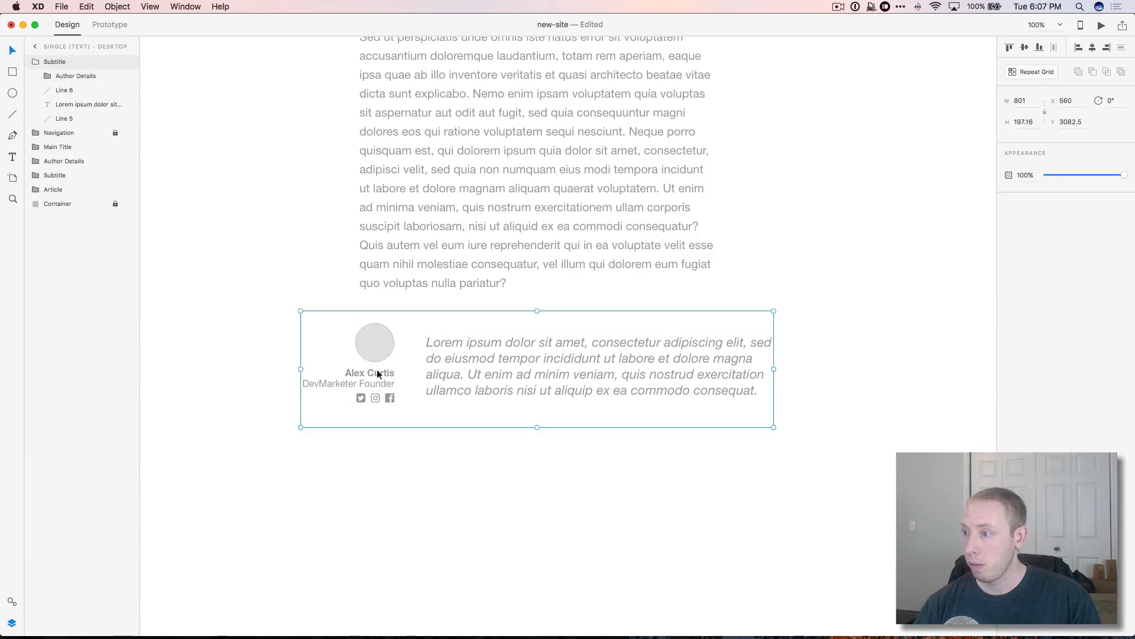
double_click(379, 374)
key(shift+Right)
key(Right)
key(Right)
key(Right)
key(Right)
key(Right)
key(Right)
key(Down)
click(582, 375)
Step: Narrow the italic paragraph, move it up and end it with a period
double_click(597, 375)
drag(772, 377, 737, 376)
mouse_move(603, 408)
mouse_down()
mouse_move(540, 383)
mouse_move(590, 375)
mouse_move(550, 376)
mouse_up()
double_click(603, 400)
text(.)
key(Escape)
click(884, 537)
scroll(846, 468, down, 6)
Step: Add a centred 'You Might Also Enjoy...' heading at font size 26
key(t)
drag(355, 274, 716, 306)
text(Y)
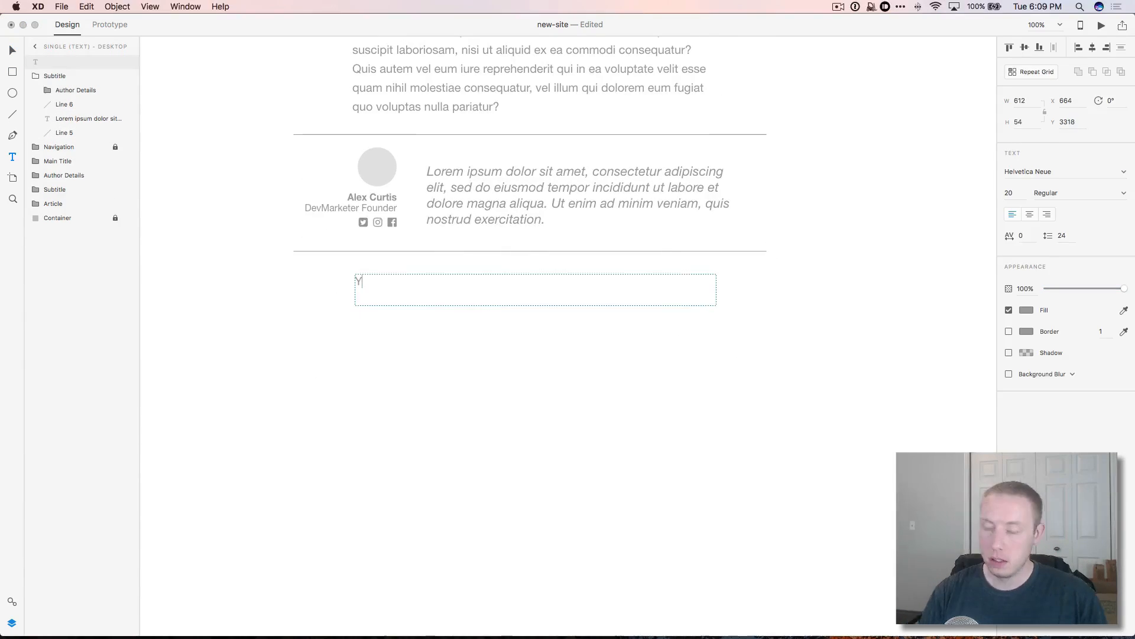
click(1030, 214)
key(Escape)
click(514, 297)
drag(535, 306, 536, 293)
click(1010, 193)
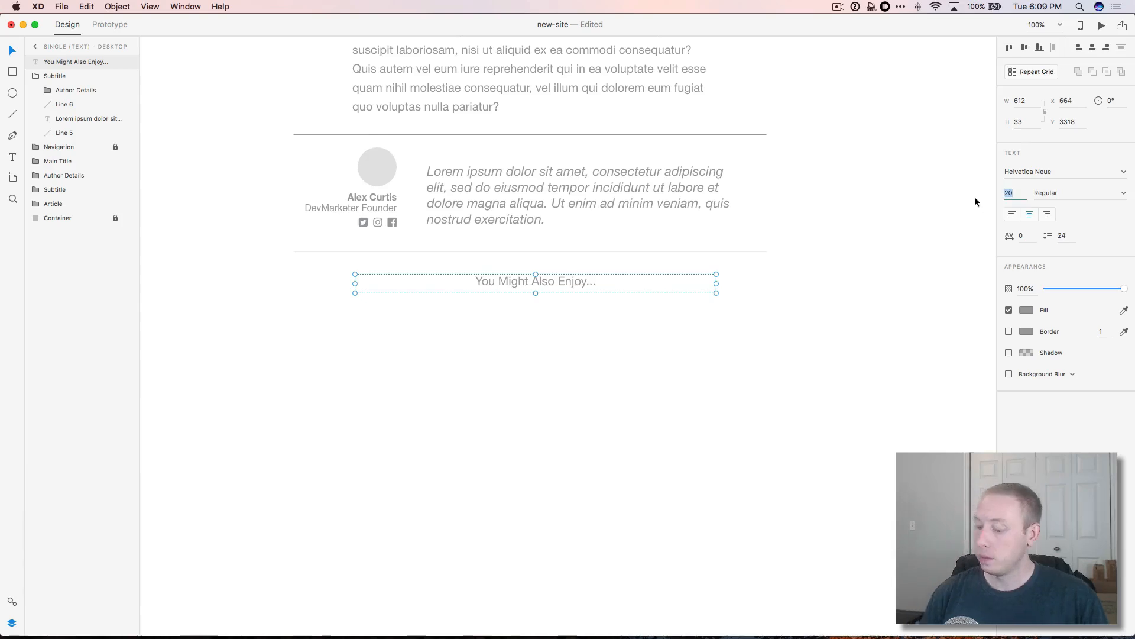
text(26)
key(Return)
key(Escape)
Step: Draw a light grey, borderless card image rectangle below the heading
click(12, 72)
drag(294, 308, 448, 404)
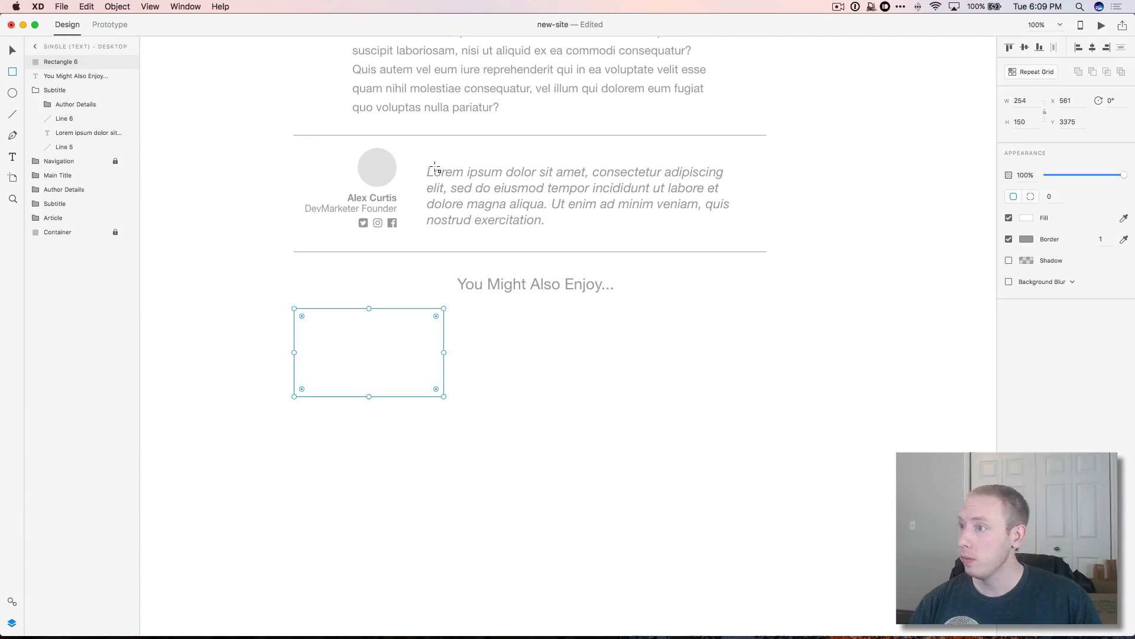
key(v)
click(1026, 218)
drag(899, 163, 857, 157)
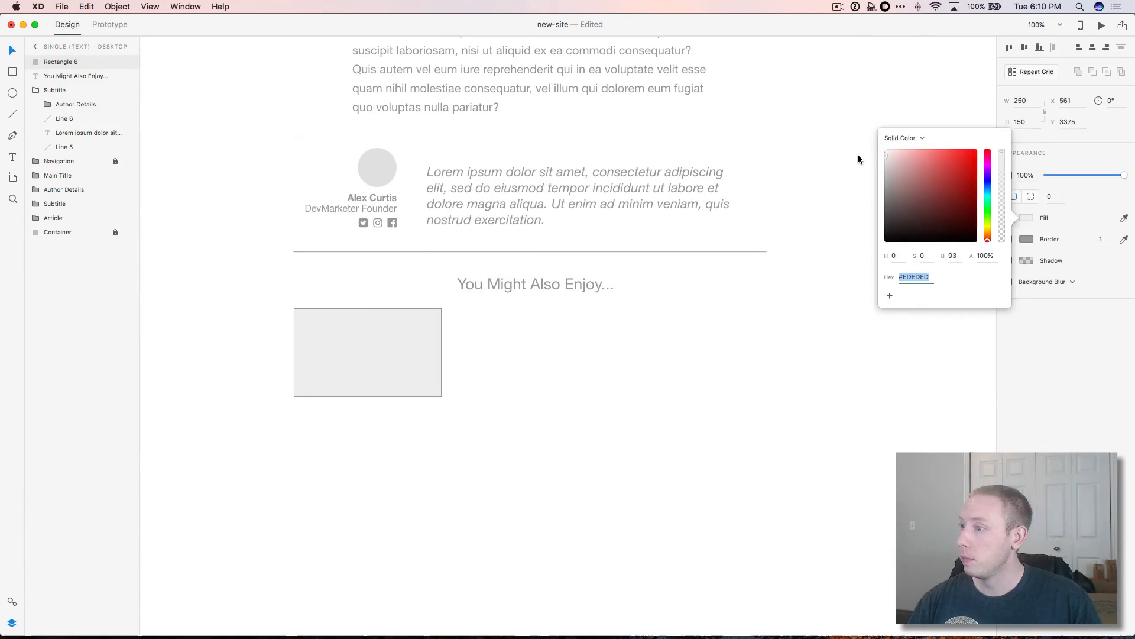
click(1009, 239)
click(453, 362)
Step: Add 'Design' and 'Tutorials' tag labels below the card image
key(t)
click(368, 411)
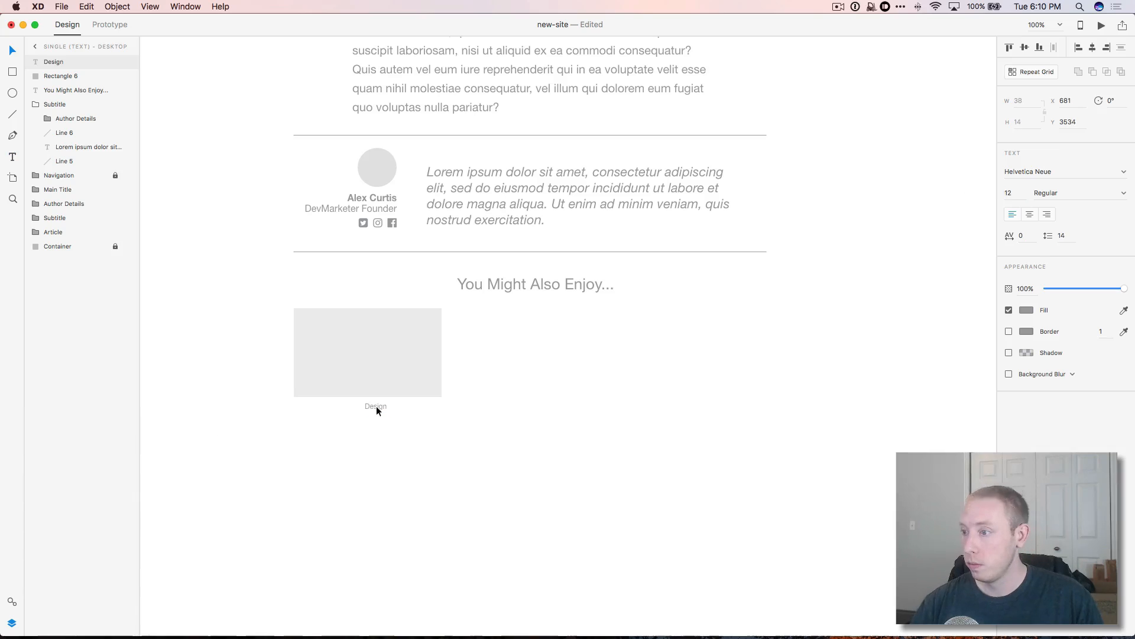
drag(350, 408, 398, 408)
double_click(399, 408)
key(Escape)
Step: Add the centred card title '13 Tips on How to Design a Better Blog Page' under the tags
key(t)
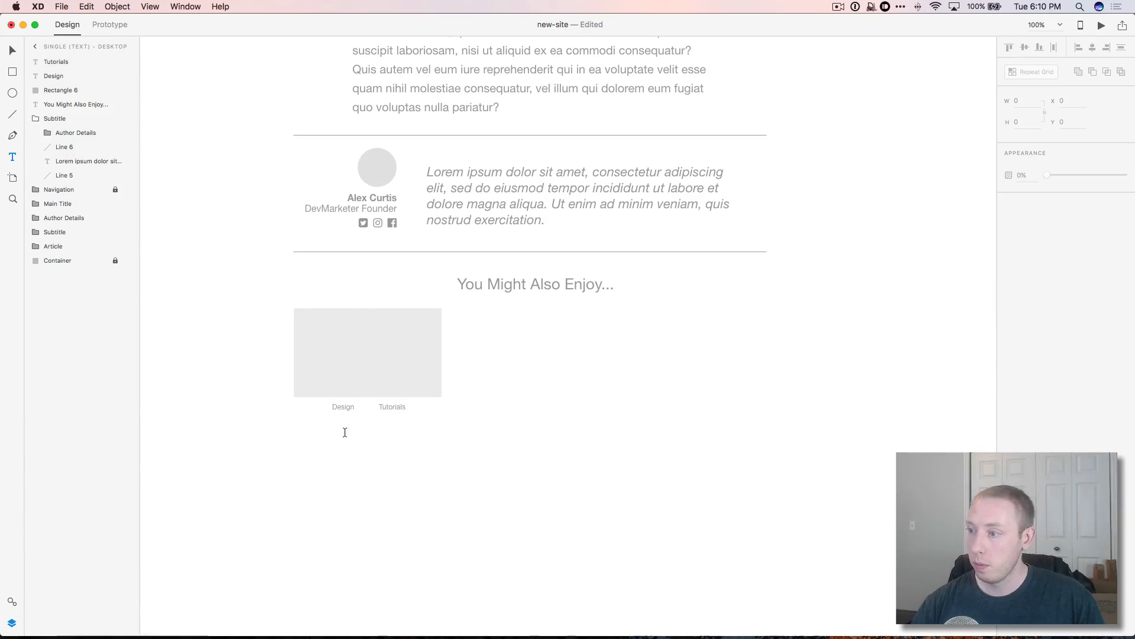
click(367, 430)
text(How to Build a)
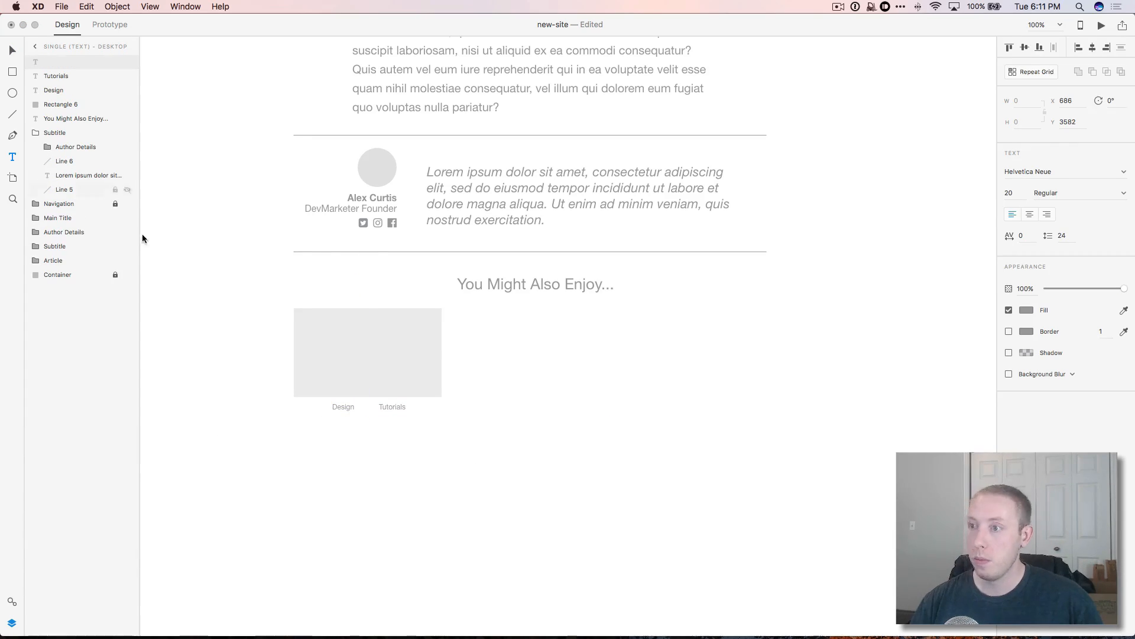
mouse_move(306, 424)
mouse_down()
mouse_move(436, 450)
mouse_move(434, 470)
mouse_up()
text(13 Tips on How to Design a Better Blog Page)
key(super+a)
click(1029, 214)
click(12, 51)
drag(385, 440, 383, 433)
Step: Group the card pieces and repeat the card into a three-column grid of six posts
drag(461, 476, 337, 354)
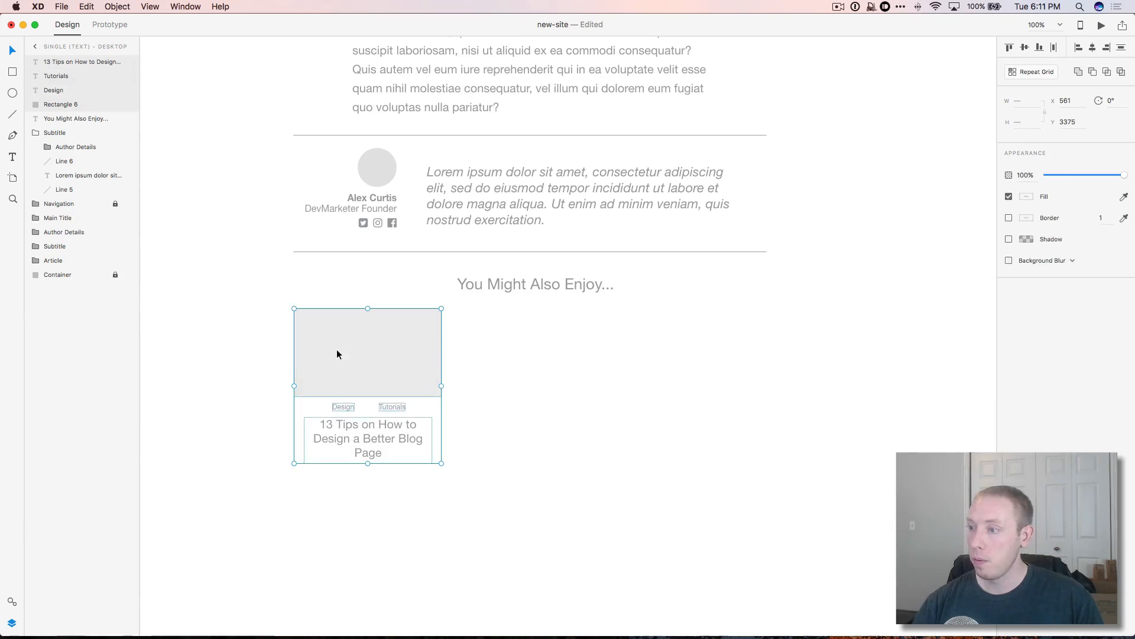
key(super+g)
right_click(81, 62)
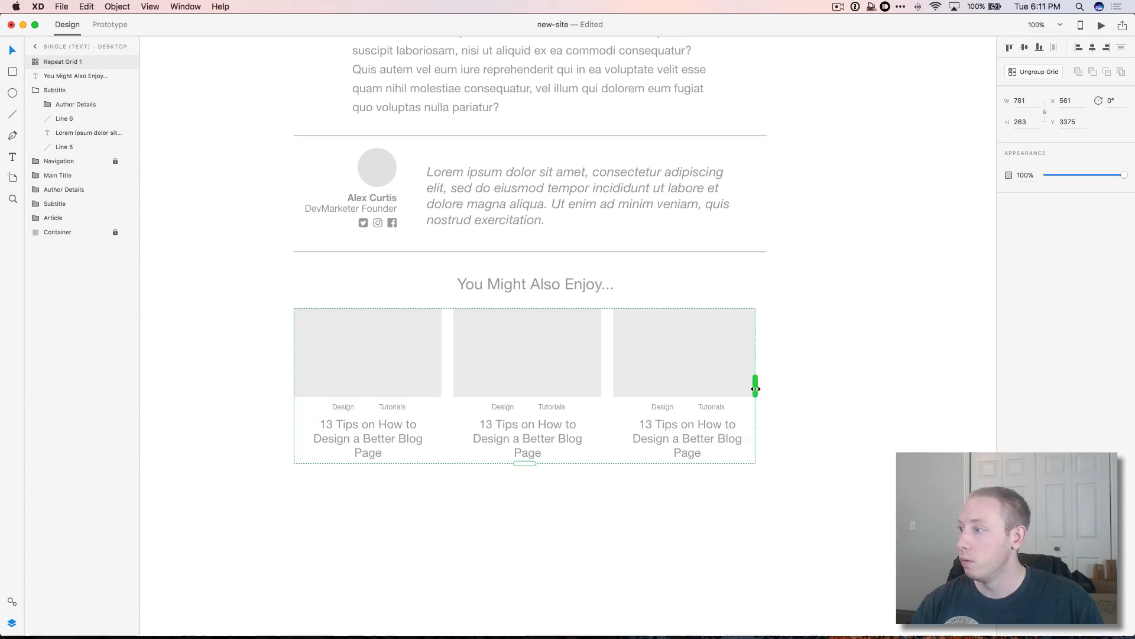
scroll(532, 414, down, 3)
drag(528, 337, 540, 519)
click(880, 460)
click(686, 396)
drag(528, 341, 527, 347)
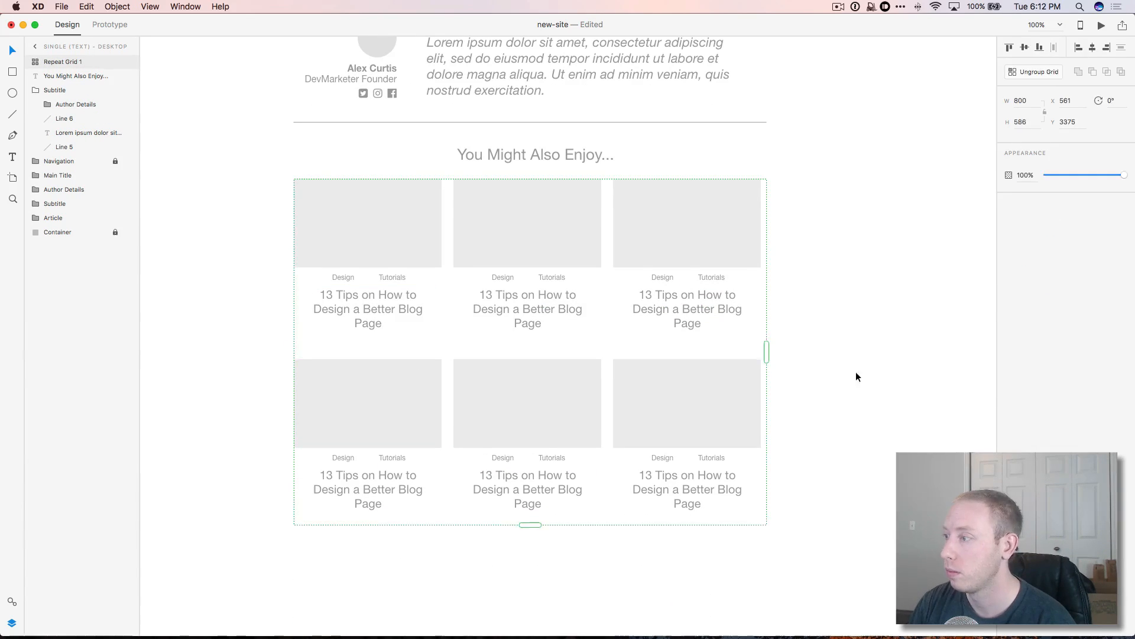
click(857, 378)
Step: Draw a horizontal divider line under the grid and nudge it down 20 px
scroll(861, 441, down, 3)
scroll(862, 441, up, 1)
scroll(212, 419, up, 15)
scroll(212, 415, down, 20)
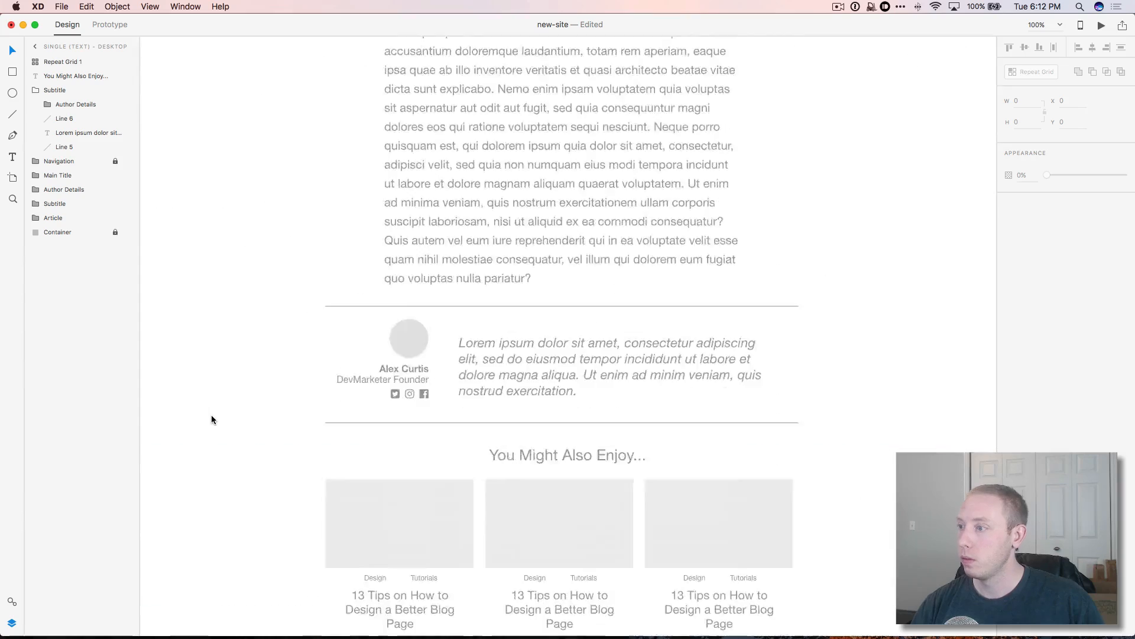
scroll(426, 466, up, 3)
scroll(426, 467, down, 3)
click(13, 114)
drag(327, 368, 800, 368)
click(12, 50)
key(shift+Down)
key(shift+Down)
click(865, 404)
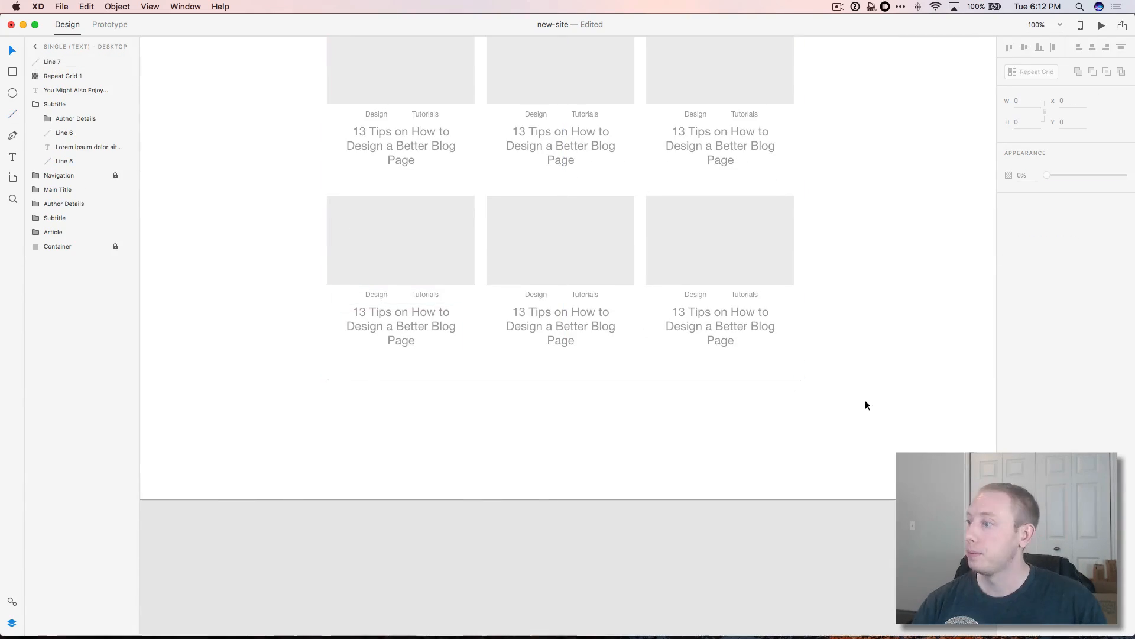
Step: Copy the 'You Might Also Enjoy' heading below the divider and retype it as 'Comments'
scroll(865, 403, up, 4)
click(571, 45)
key(super+c)
scroll(491, 208, down, 4)
key(super+v)
drag(571, 193, 570, 310)
double_click(572, 312)
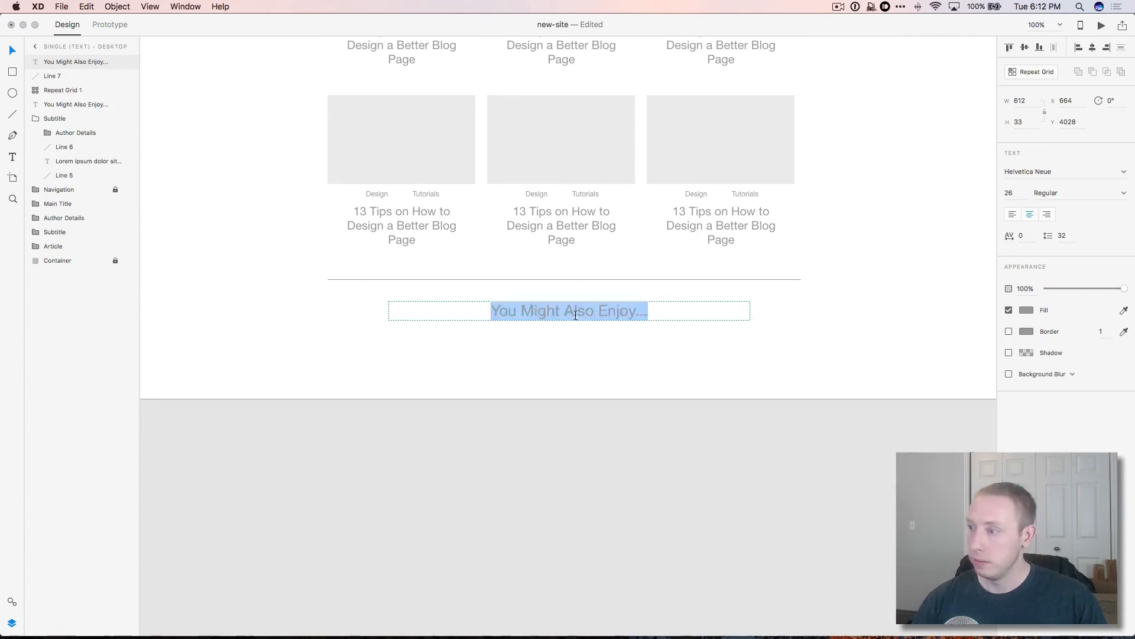
text(Comments)
click(491, 357)
scroll(489, 355, up, 15)
scroll(250, 132, down, 5)
Step: Select the artboard to prepare for changing its height
click(198, 151)
scroll(489, 387, down, 10)
scroll(489, 385, up, 5)
scroll(488, 386, down, 4)
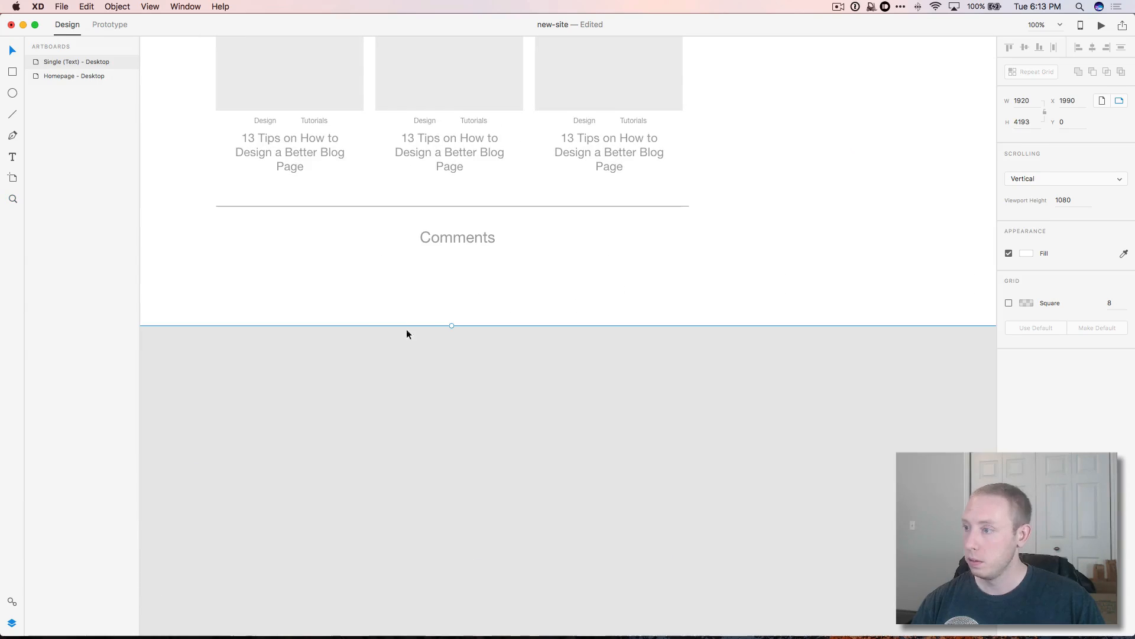
Step: Lengthen the artboard and draw the large comment box below the Comments heading
drag(451, 325, 452, 535)
scroll(451, 473, up, 8)
key(r)
drag(274, 282, 540, 348)
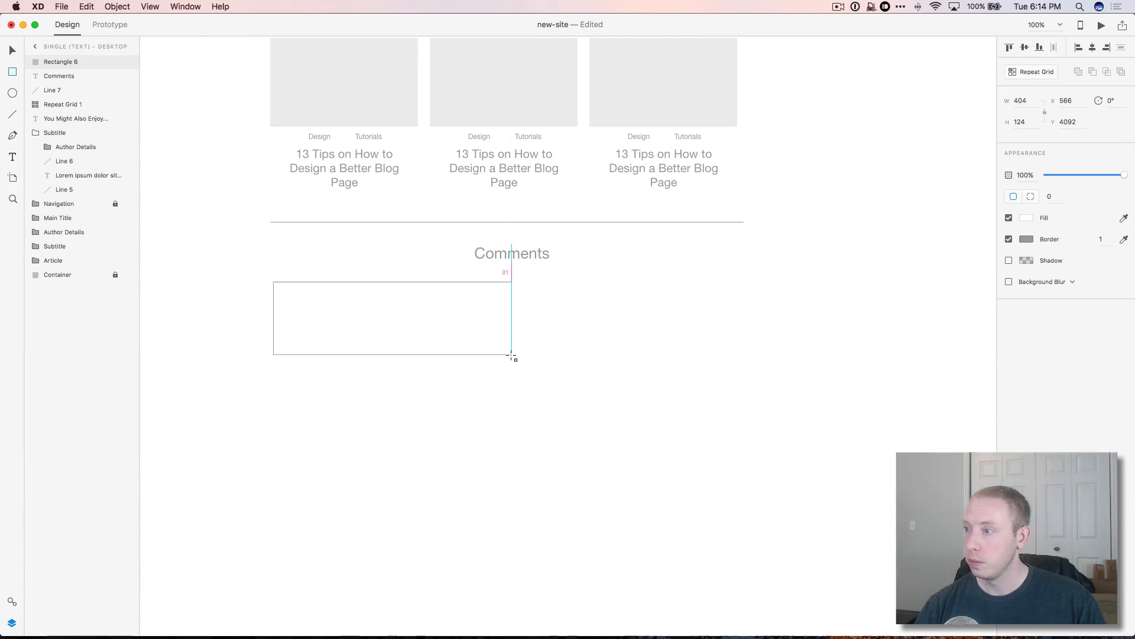
key(v)
drag(447, 337, 447, 350)
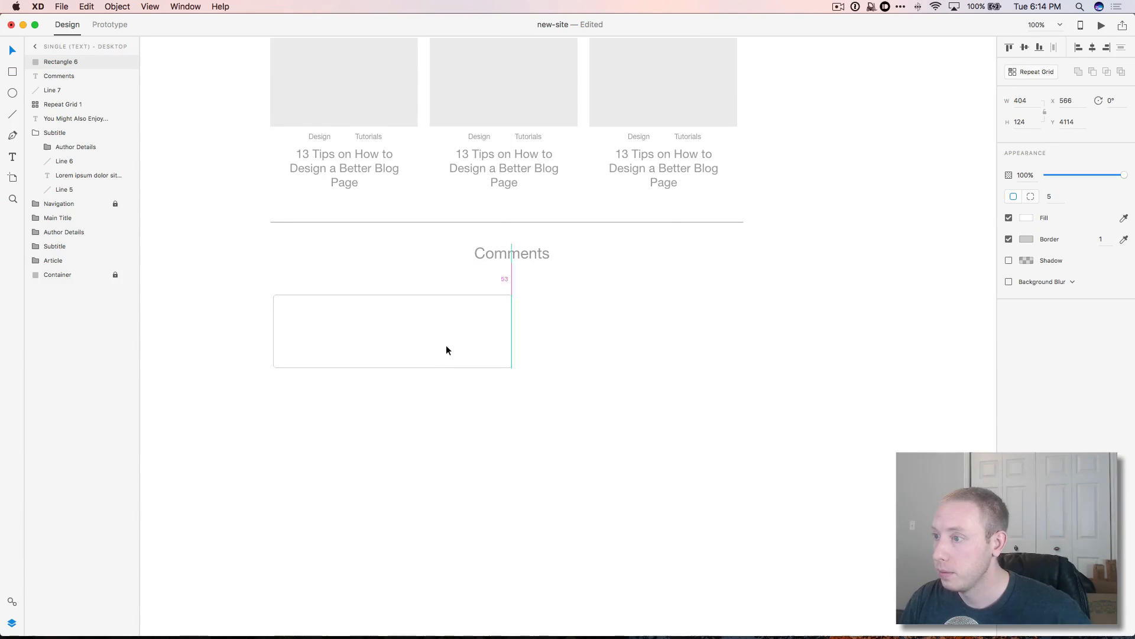
scroll(502, 568, down, 4)
drag(469, 441, 680, 450)
Step: Add the reply heading text above the comment box
key(t)
click(273, 399)
text(Reply to the conversation...)
click(12, 50)
Step: Set the input field boxes to 380 wide and duplicate one for a third field
shift+click(479, 453)
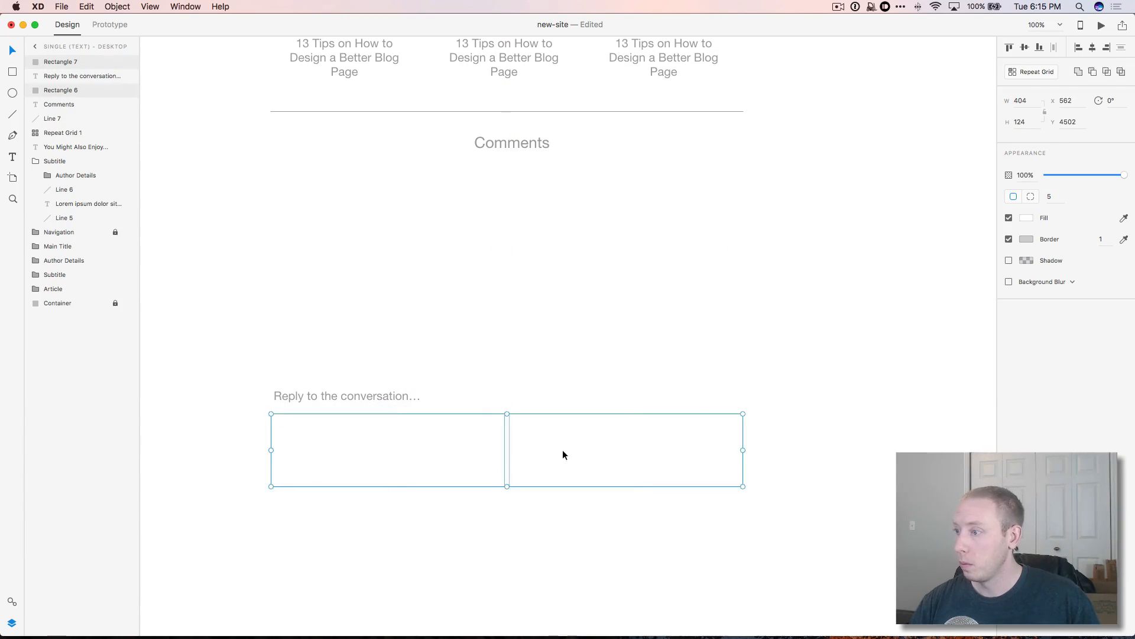
click(563, 454)
click(1021, 100)
text(380)
click(384, 450)
click(1021, 100)
text(380)
click(765, 327)
key(super+d)
drag(617, 487, 641, 484)
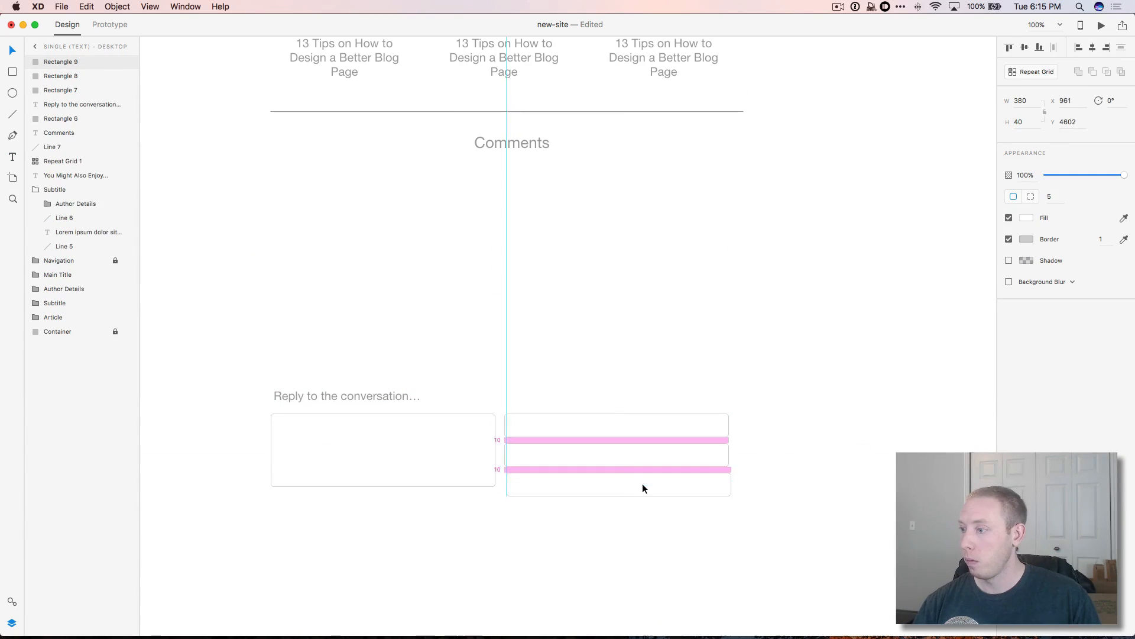
click(768, 528)
Step: Add a darker grey 'Name' label inside the first field
key(t)
click(514, 427)
text(Name)
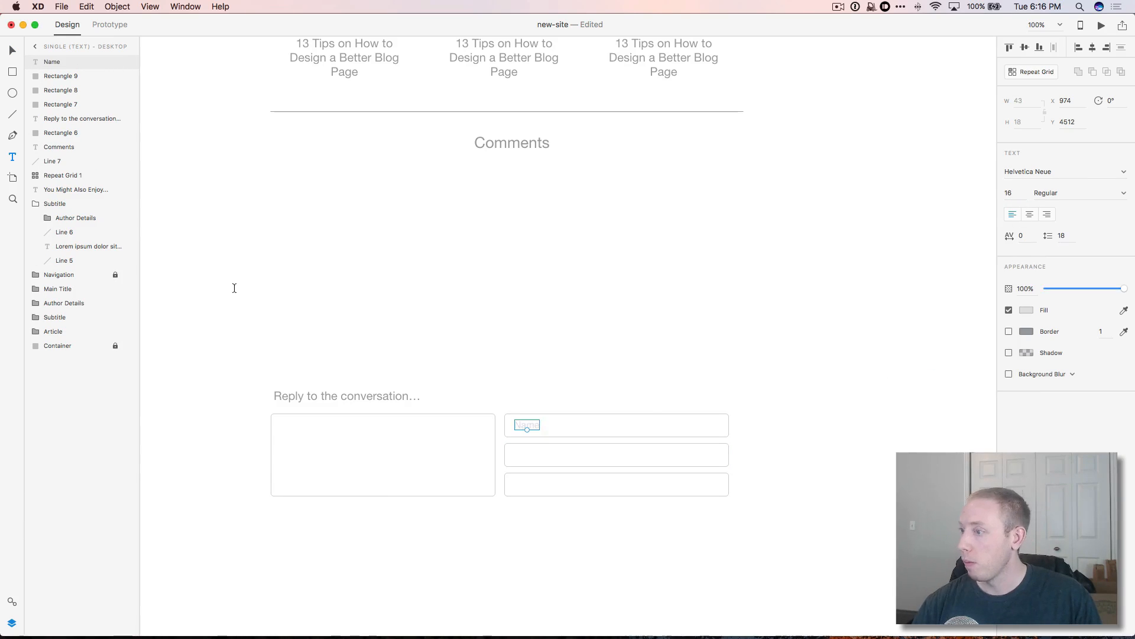
click(1027, 310)
click(886, 255)
click(819, 294)
click(13, 50)
Step: Duplicate the label into 'Email', 'Website' and a comment box placeholder
key(super+d)
drag(528, 425, 293, 428)
text(Email)
click(525, 426)
key(super+d)
double_click(525, 484)
key(Escape)
key(super+d)
double_click(292, 427)
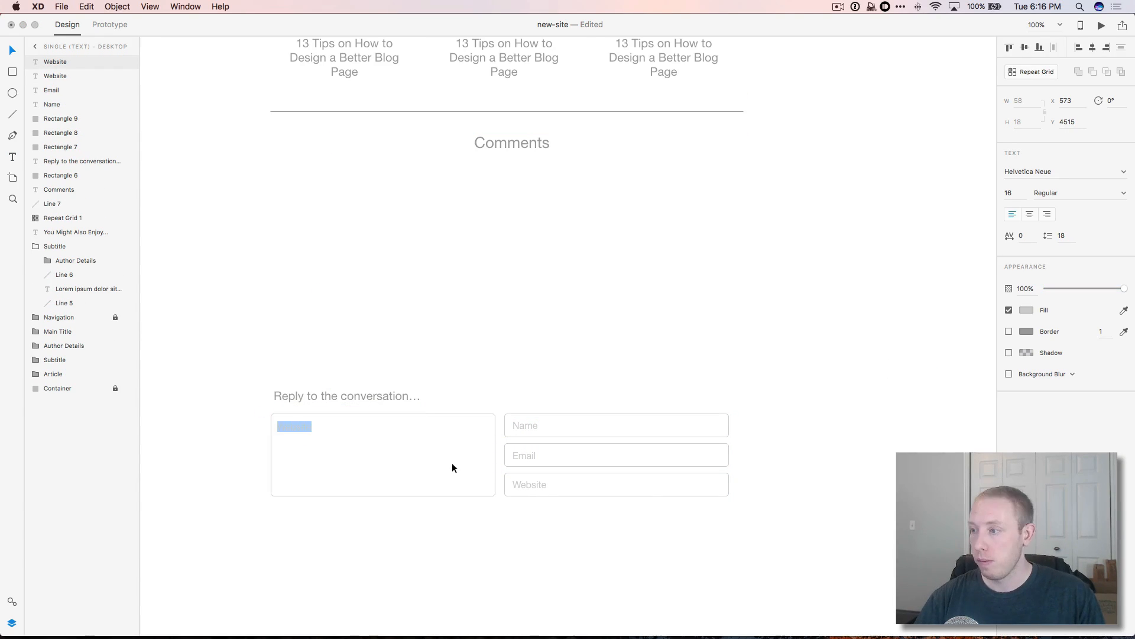
text(…)
Step: Change the heading's trailing ellipsis to a colon: 'Reply to the conversation:'
double_click(413, 396)
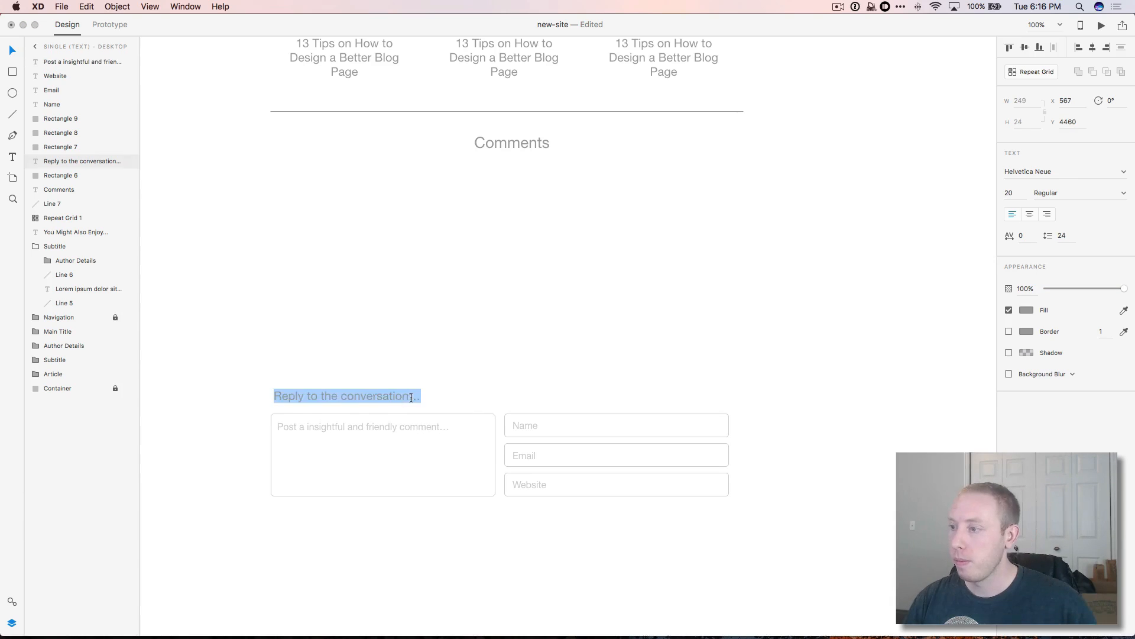
key(Right)
key(BackSpace)
text(:)
click(560, 405)
scroll(560, 406, up, 2)
Step: Draw a square avatar placeholder for the first comment
key(r)
mouse_move(271, 195)
mouse_down()
mouse_move(326, 243)
mouse_move(325, 218)
mouse_move(599, 264)
mouse_up()
key(Escape)
Step: Add the comment text '...re the best!' at 14 pt beside the avatar, under the name
key(t)
click(311, 202)
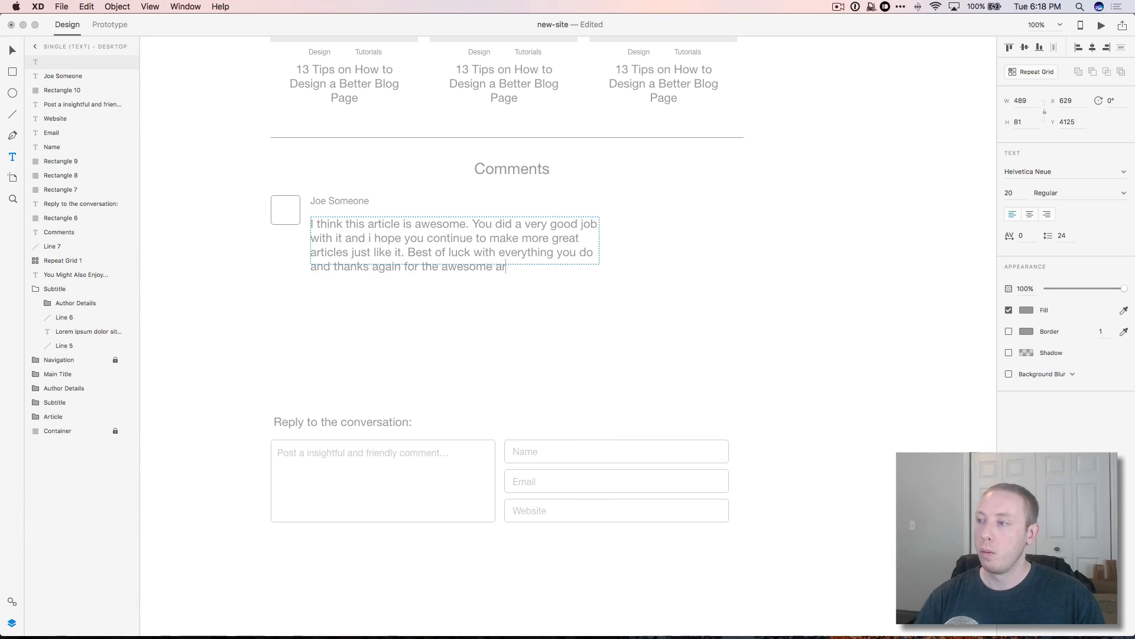
text(re the best!)
key(super+a)
click(1009, 193)
text(14)
key(Return)
key(Escape)
drag(387, 240, 387, 233)
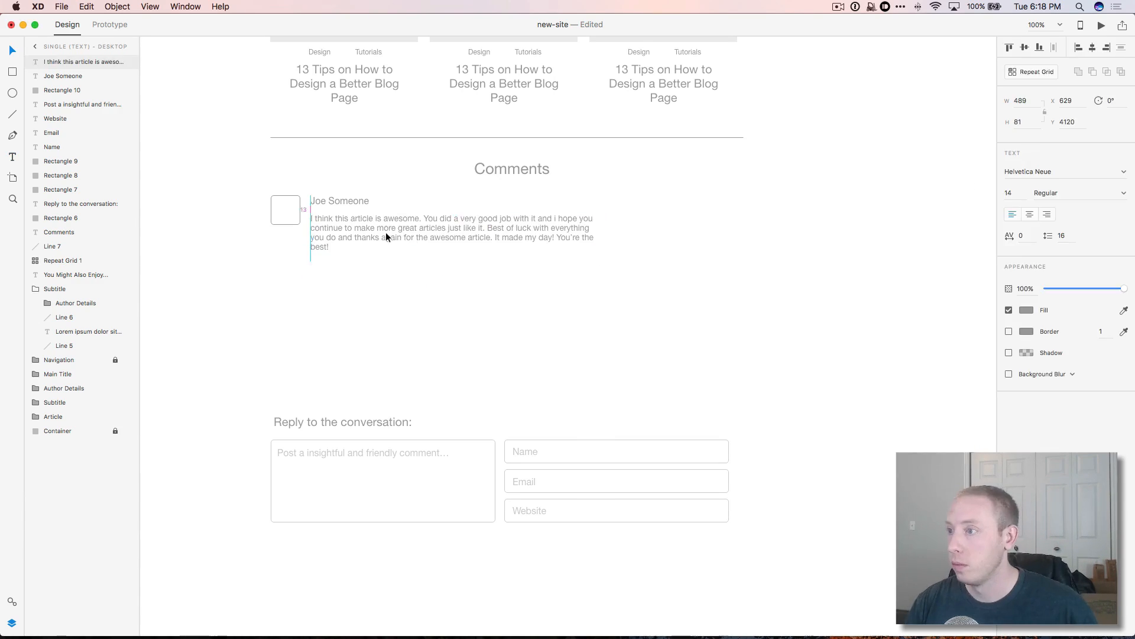
Step: Duplicate the comment as an indented reply with a sample commenter name and smaller in-reply-to label
drag(255, 189, 436, 265)
key(Escape)
double_click(365, 263)
text(Jane Doe)
double_click(447, 264)
key(Return)
key(Escape)
click(455, 228)
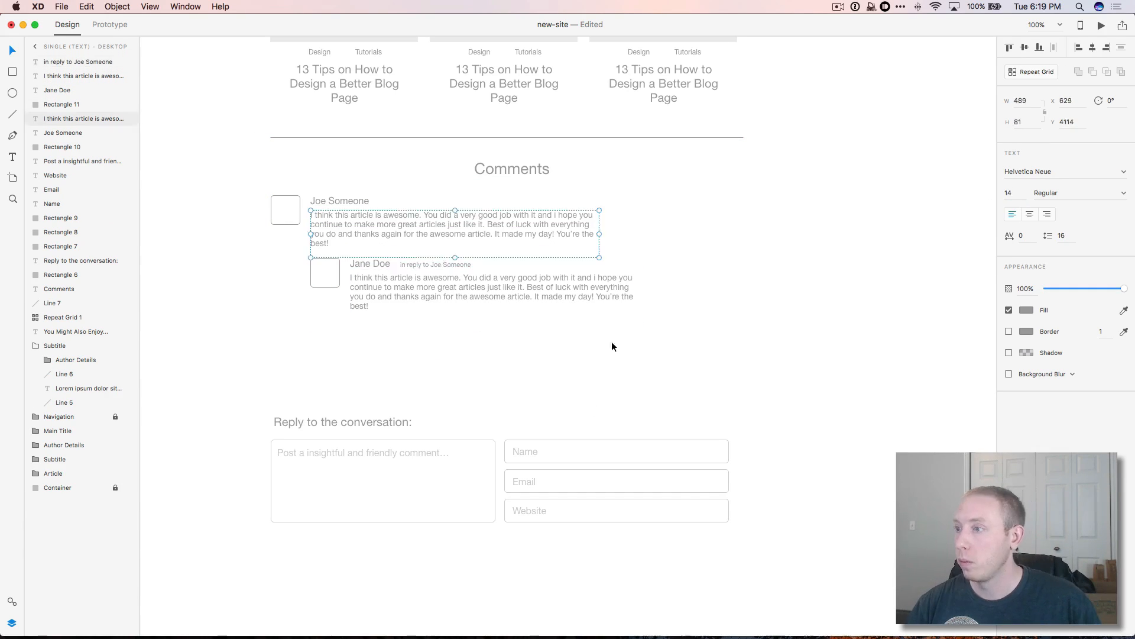
Step: Group the first comment's avatar, name and text as 'Comment'
click(436, 265)
click(588, 385)
click(494, 292)
drag(495, 320, 495, 313)
drag(249, 201, 360, 237)
key(super+g)
double_click(61, 119)
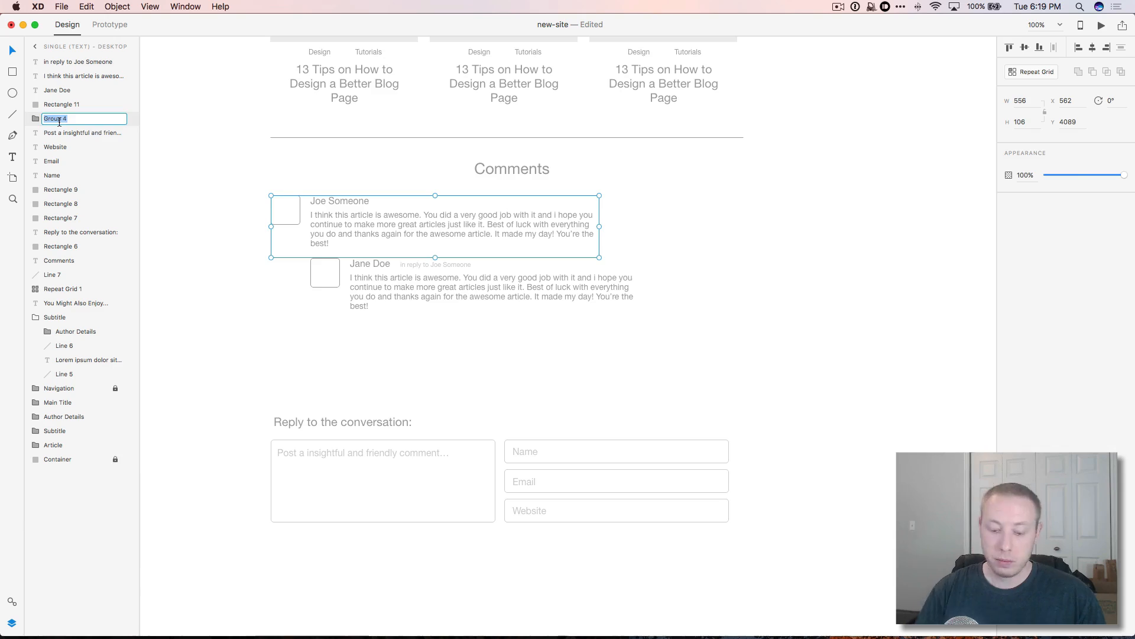
text(Comment)
key(Return)
Step: Group the indented reply's parts as 'Comment Level 2'
drag(296, 271, 390, 294)
key(super+g)
double_click(58, 62)
text(Comment Level 2)
key(Return)
Step: Copy the first comment below the reply as a third comment and change its commenter name
drag(322, 221, 321, 353)
double_click(331, 333)
double_click(331, 333)
text(j)
click(10, 52)
click(829, 463)
scroll(829, 463, up, 2)
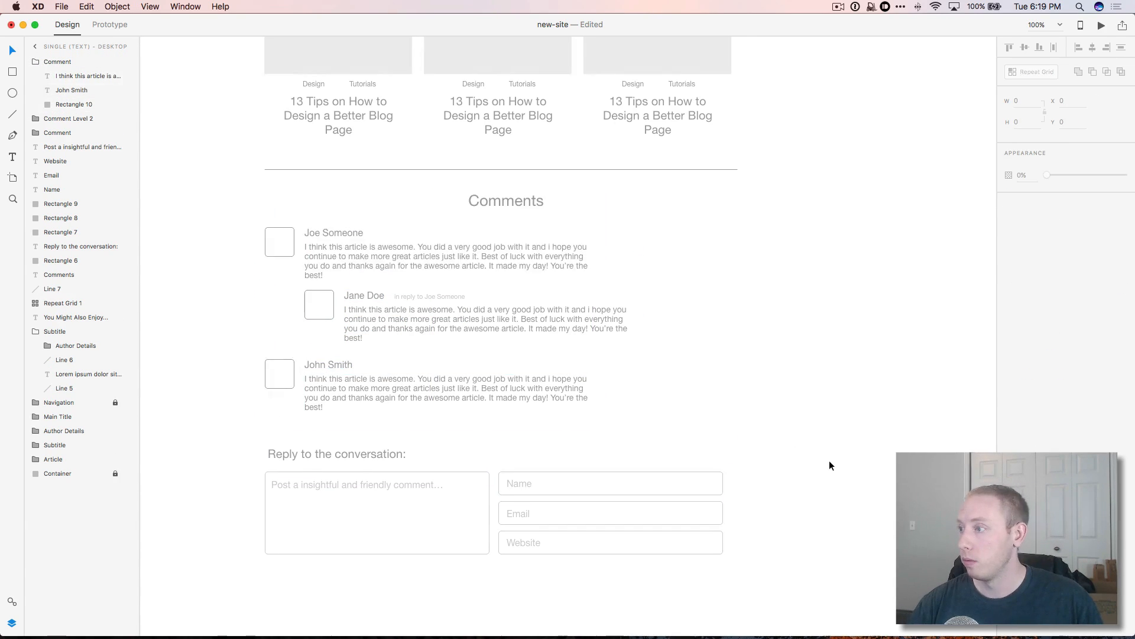
Step: Group the three comment groups together as 'Comments'
click(55, 93)
shift+click(58, 62)
key(super+g)
double_click(57, 62)
text(Comments)
Step: Group the reply form elements as 'Comment Form'
click(61, 133)
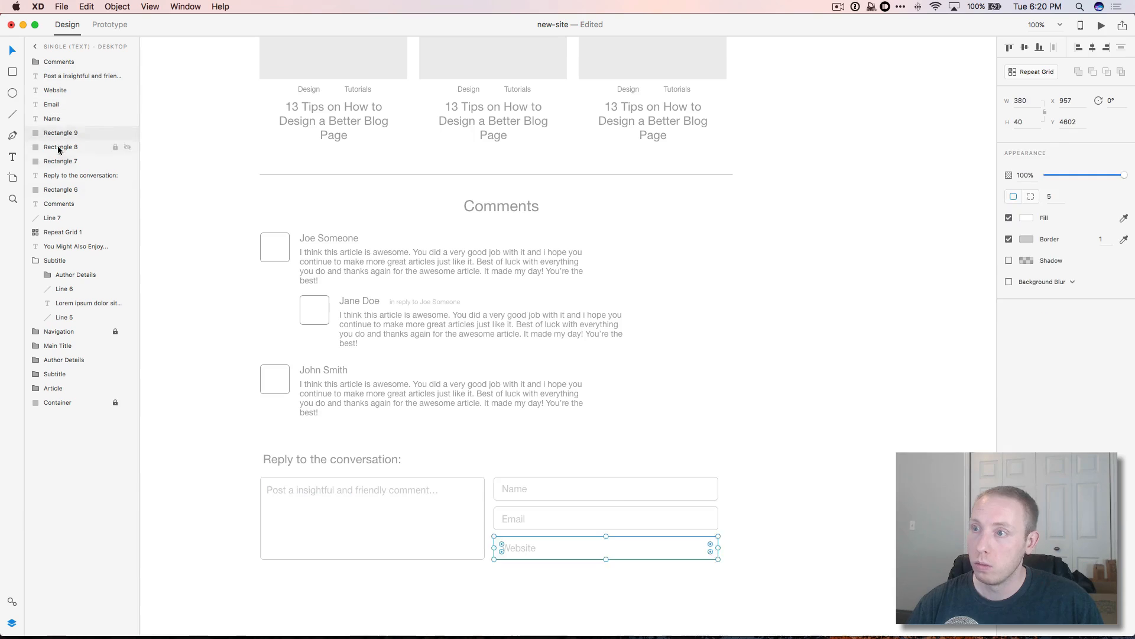
click(60, 190)
shift+click(66, 77)
key(super+g)
double_click(57, 76)
text(Comment Form)
key(Return)
Step: Group the Comments heading, comments and form into one 'Comments' group
click(56, 91)
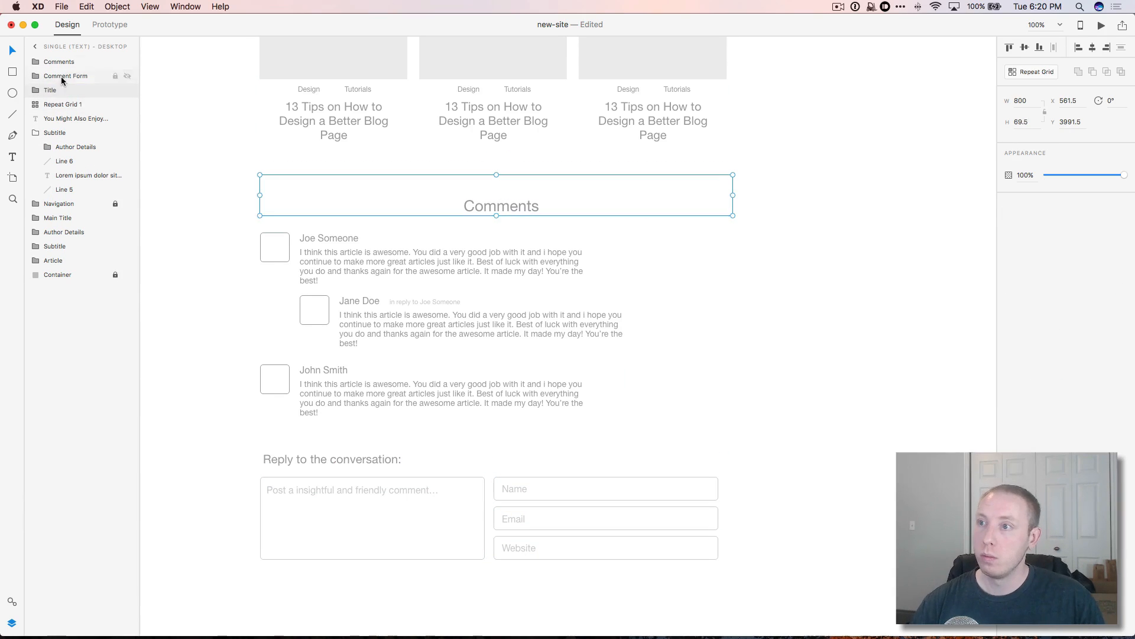
shift+click(58, 62)
key(super+g)
double_click(58, 62)
text(Comments)
key(Return)
click(52, 76)
Step: Group the related-articles heading and repeat grid as 'Related Articles'
shift+click(55, 93)
key(super+g)
double_click(59, 76)
text(Related Articles)
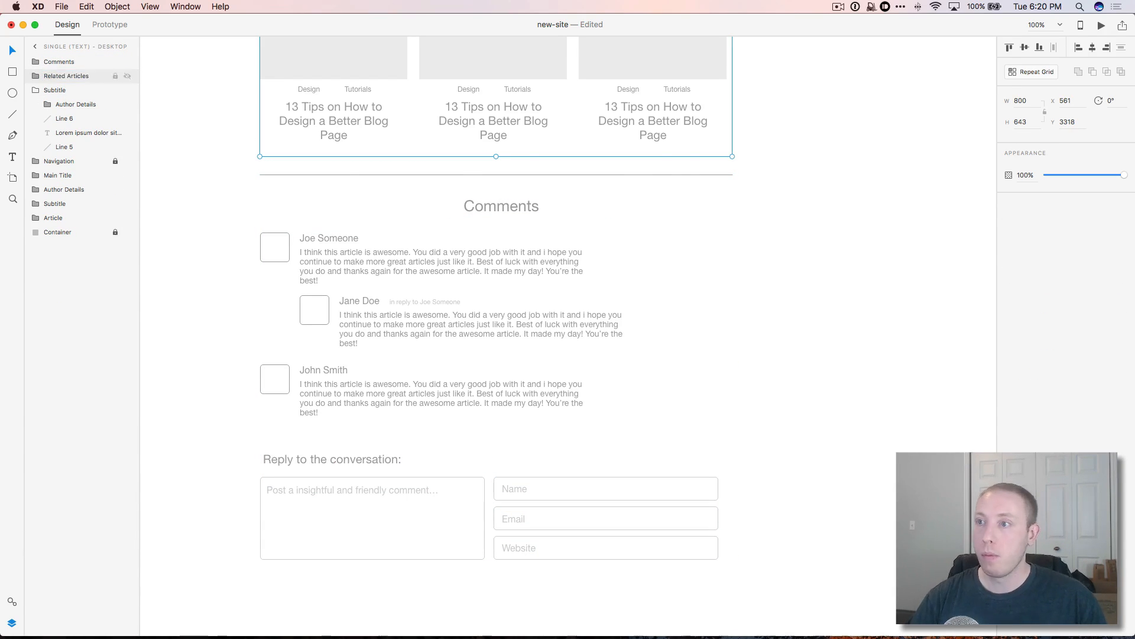
Step: Rename the author group to 'Post Article: Author Section'
click(35, 92)
click(58, 136)
scroll(216, 173, up, 6)
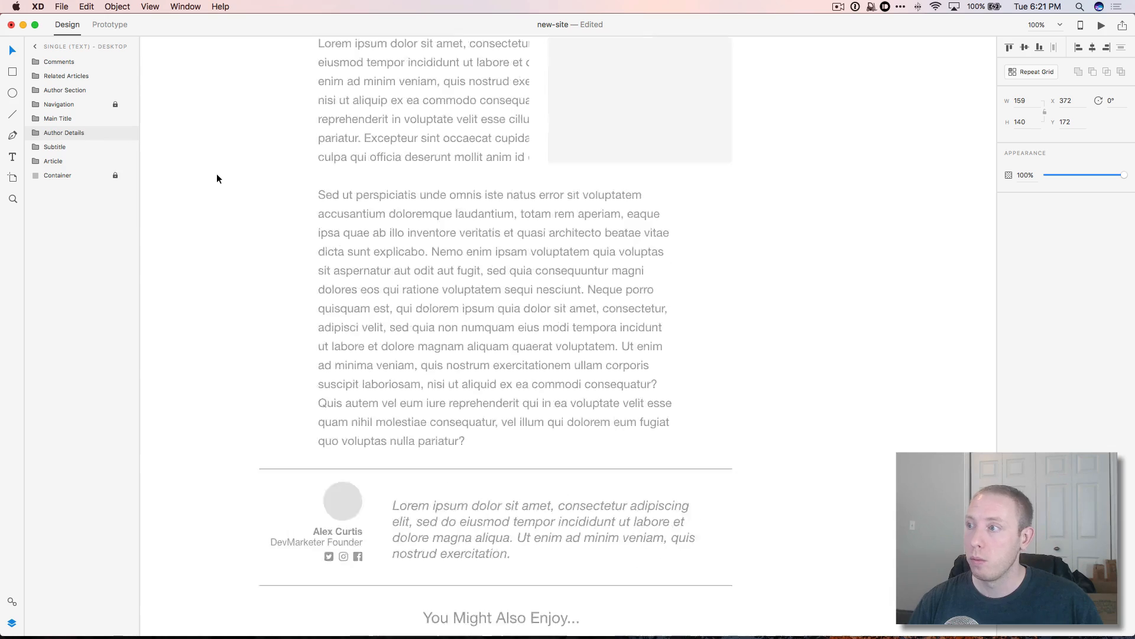
scroll(216, 173, down, 4)
double_click(55, 90)
key(Left)
text(Post Article)
Step: Drag the page's layer groups into order, then zoom out to see the whole page
shift+click(60, 63)
drag(59, 63, 57, 168)
drag(57, 133, 57, 154)
scroll(360, 239, up, 4)
key(z)
alt+click(362, 238)
scroll(362, 238, up, 10)
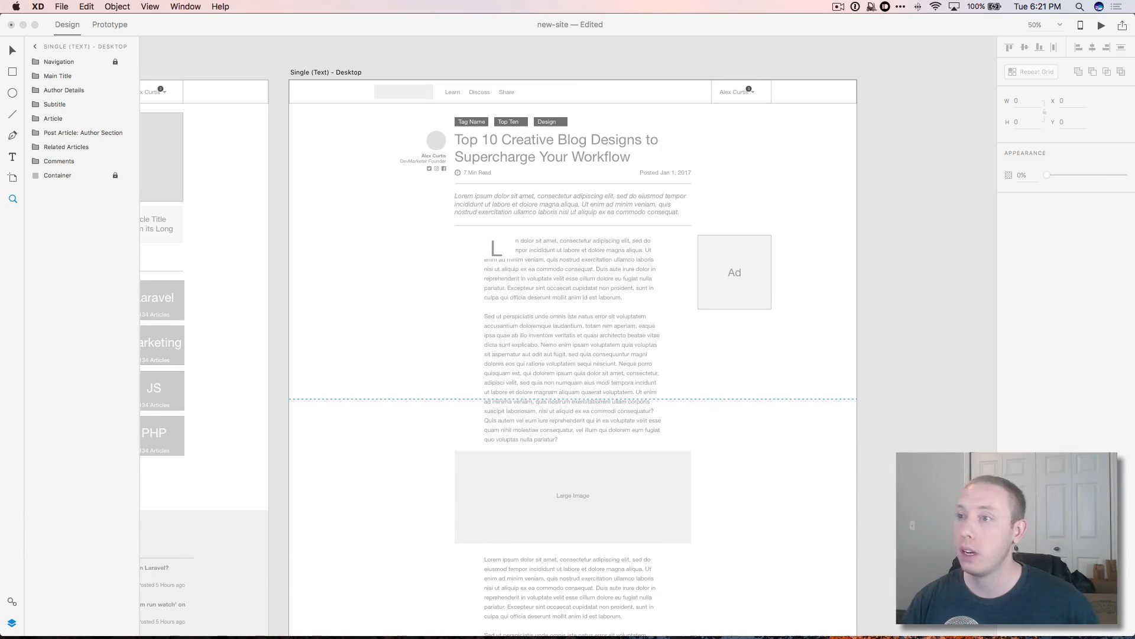
click(606, 327)
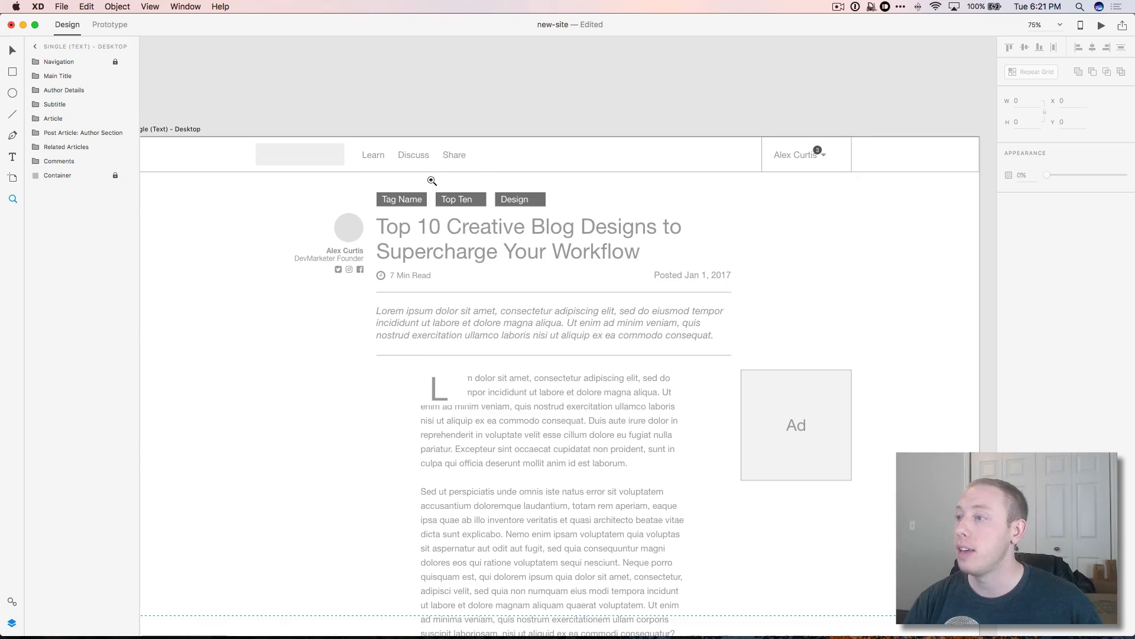
click(12, 50)
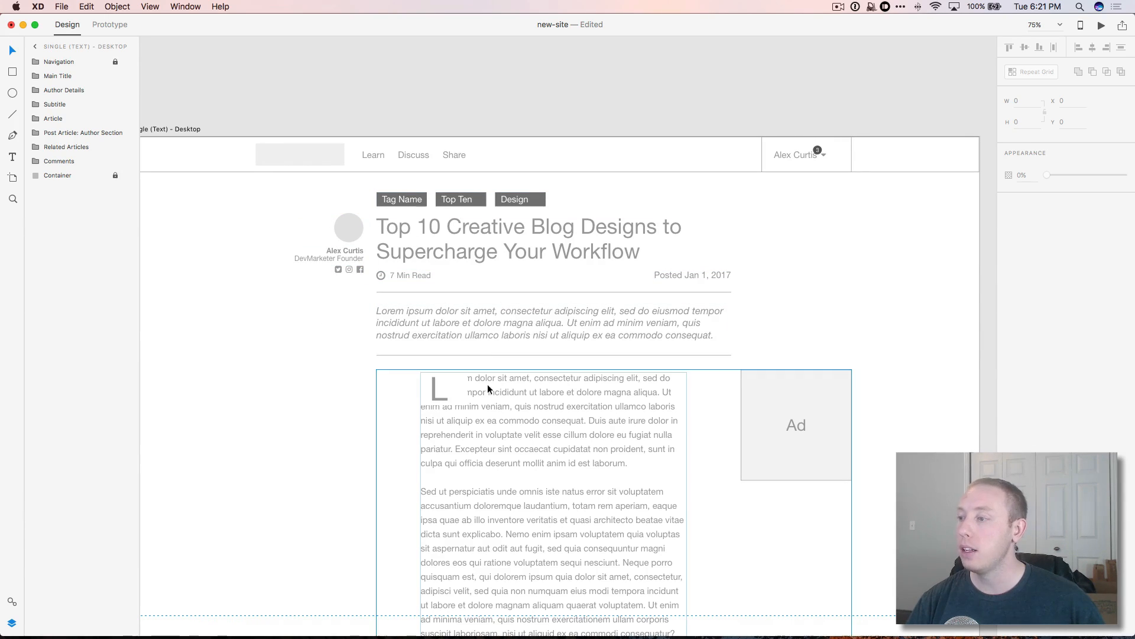
scroll(508, 341, down, 5)
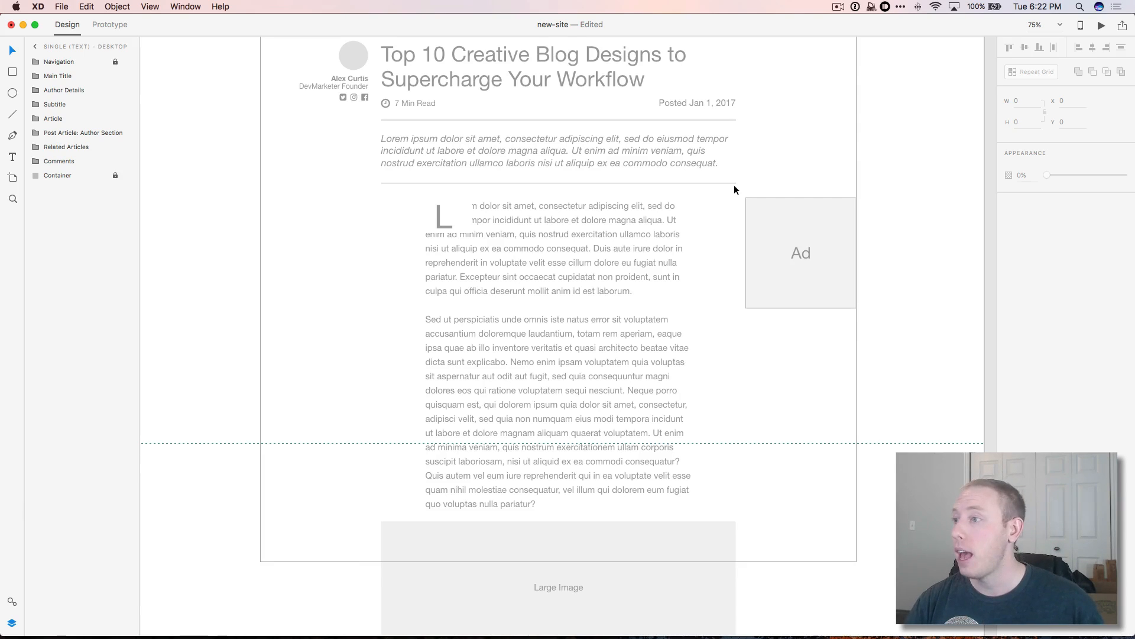
scroll(733, 184, down, 3)
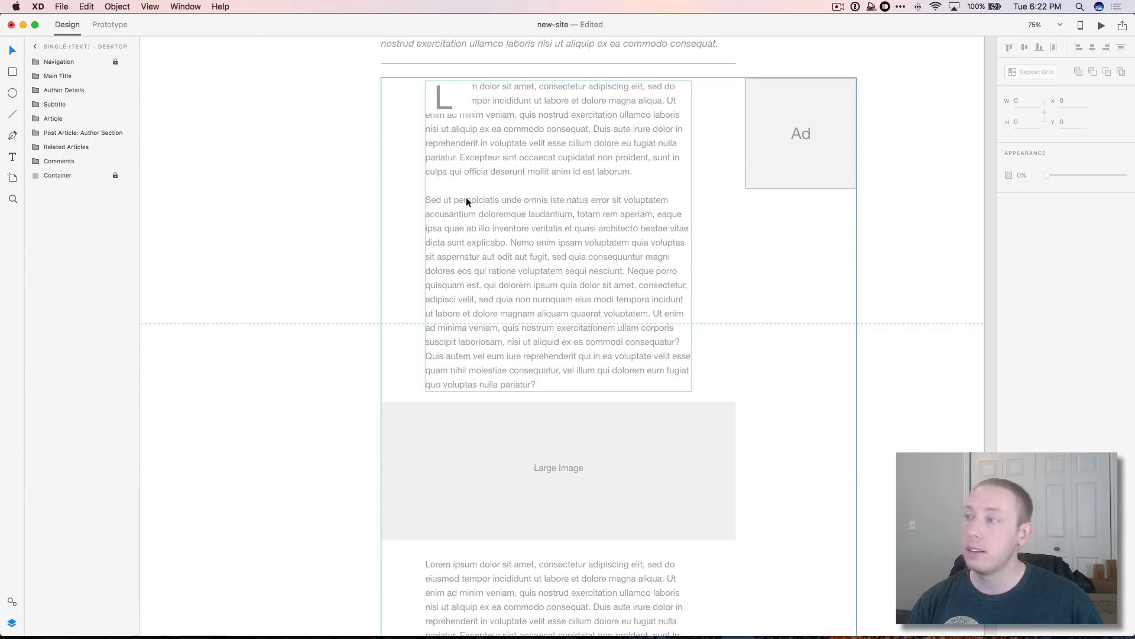
Step: Check the Article group's body text, then scroll the artboard down to the reply form
click(511, 130)
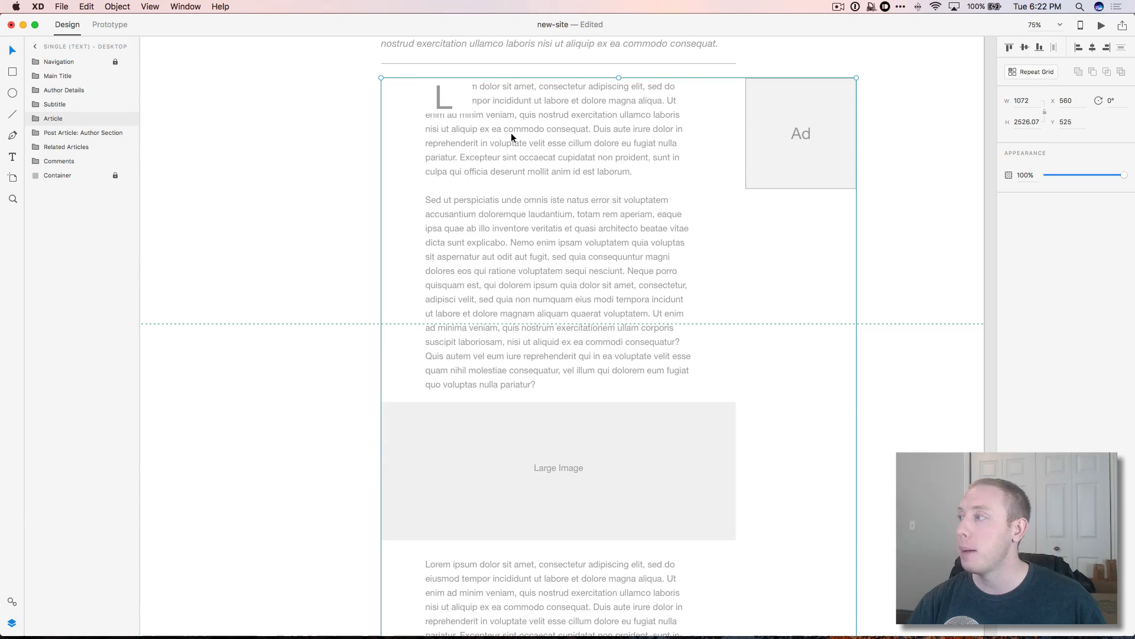
double_click(560, 161)
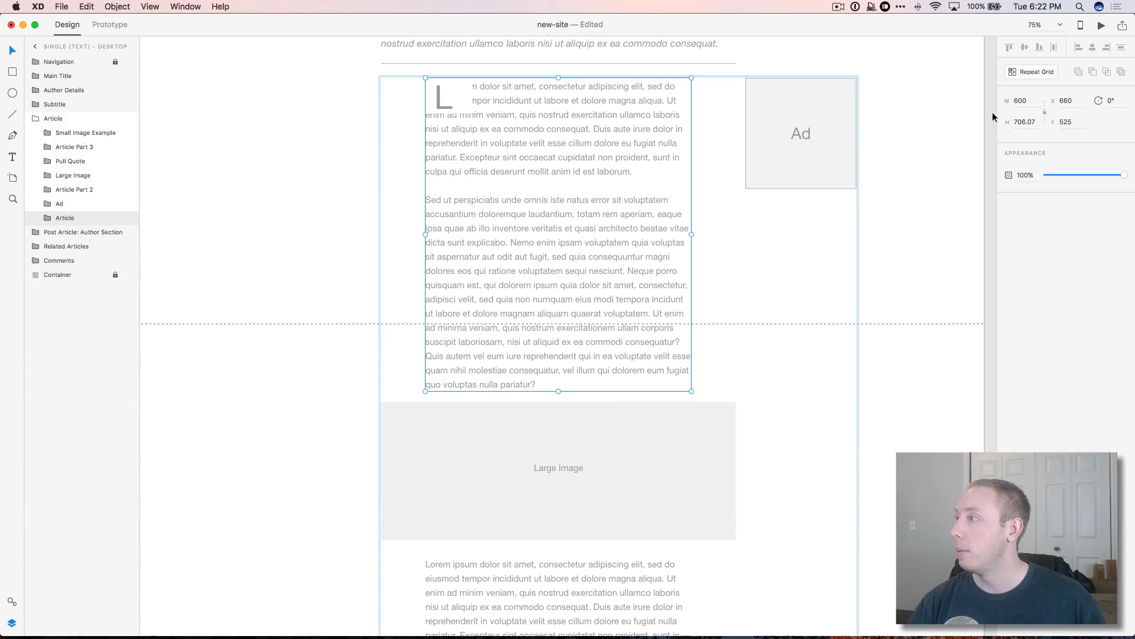
click(920, 259)
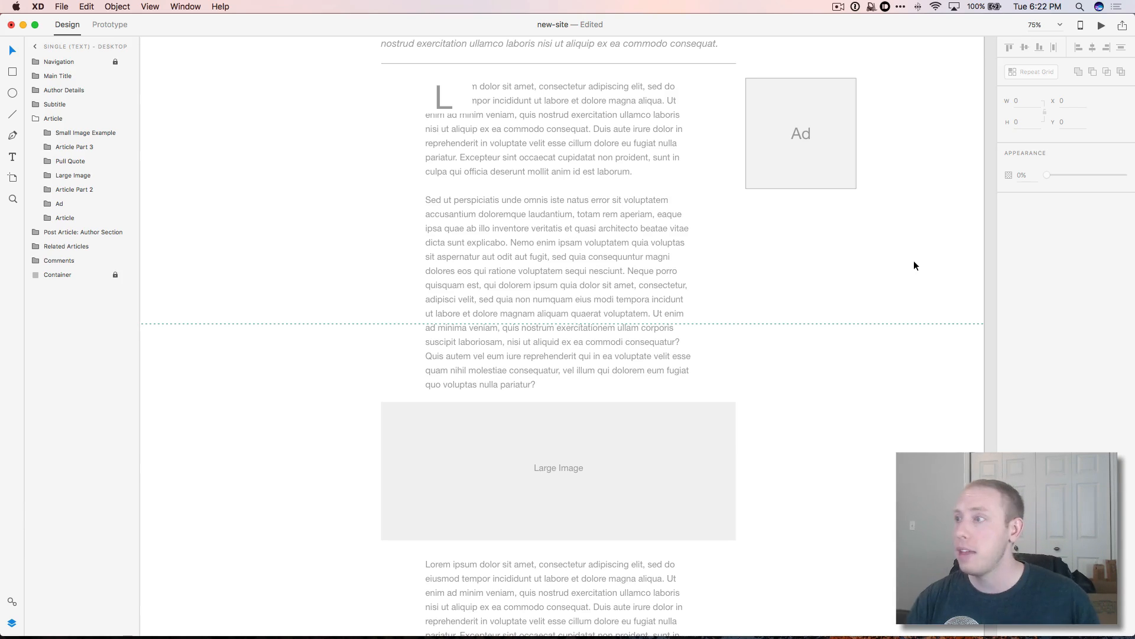
scroll(612, 222, up, 4)
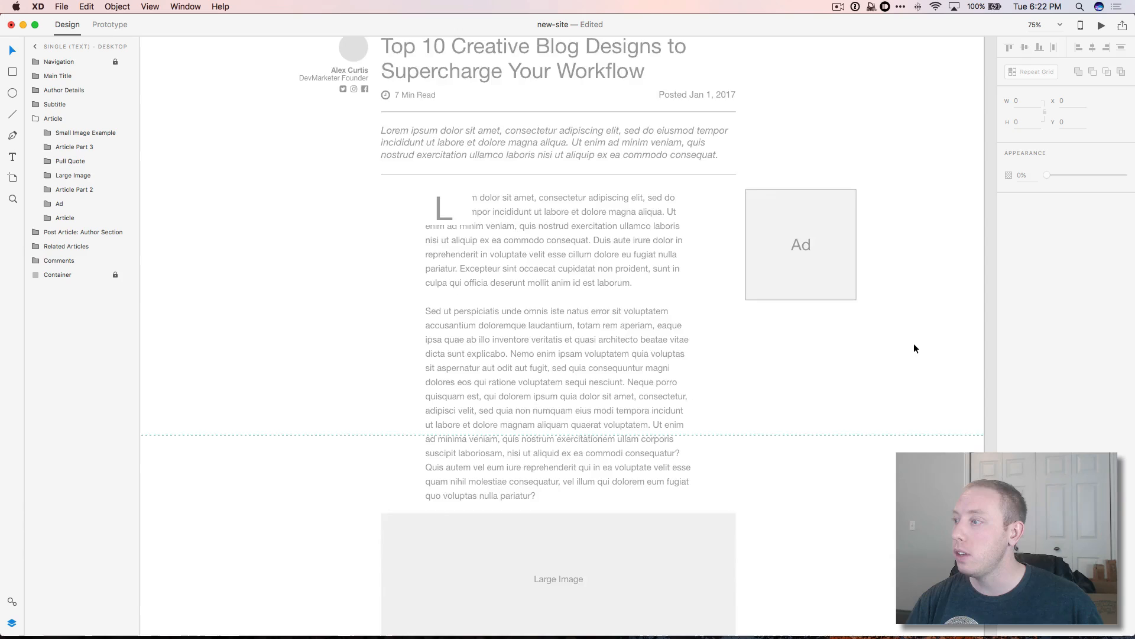
scroll(914, 346, down, 8)
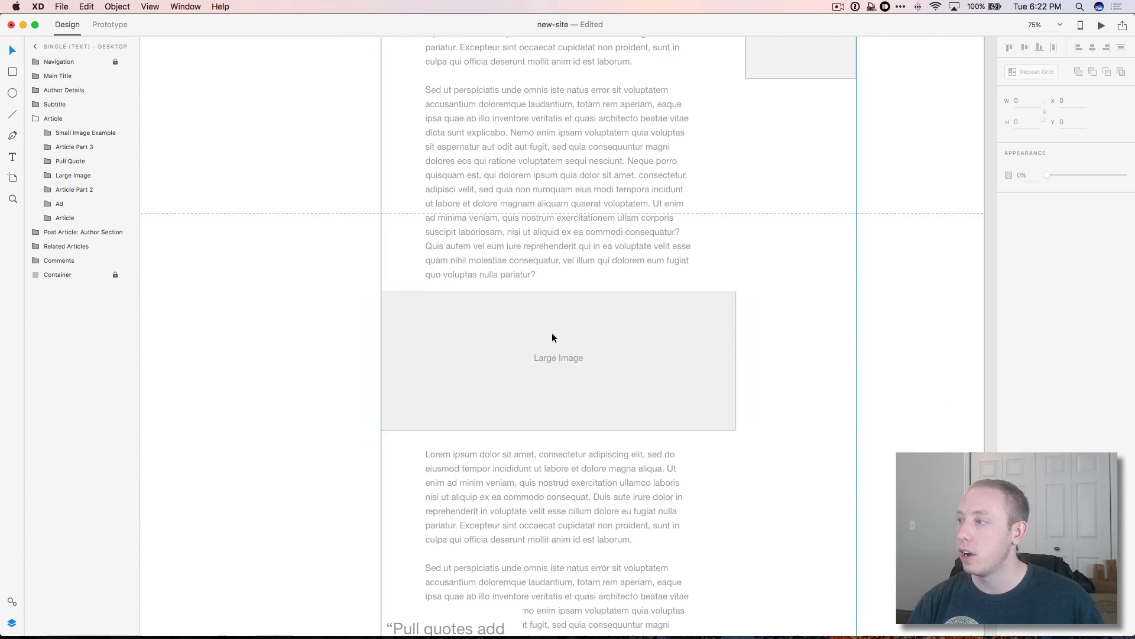
scroll(733, 365, down, 7)
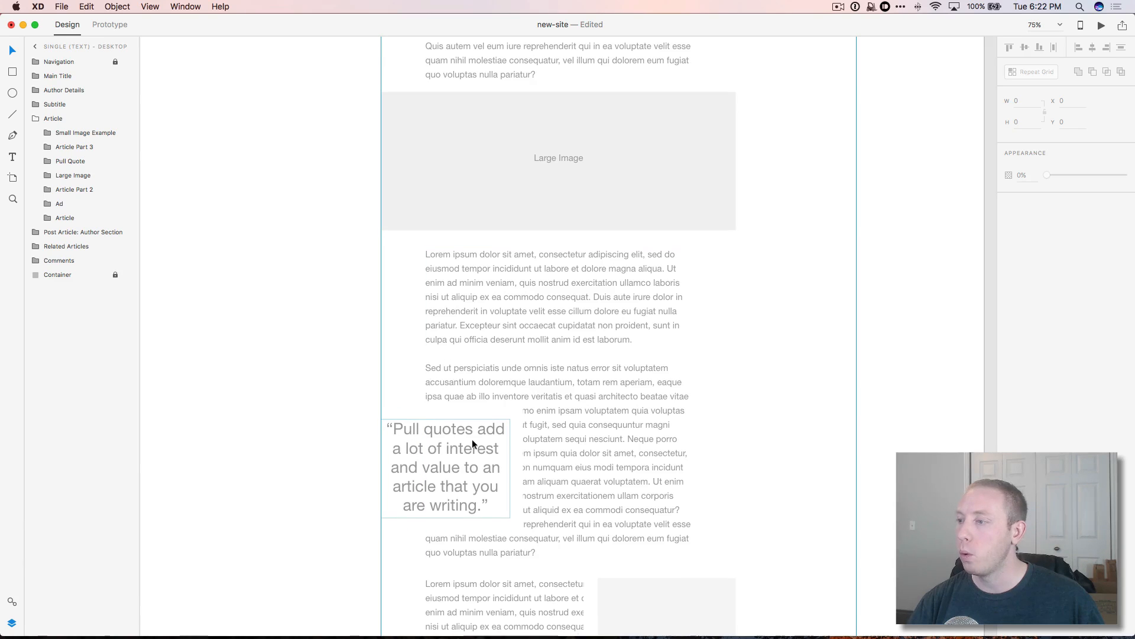
scroll(472, 438, down, 2)
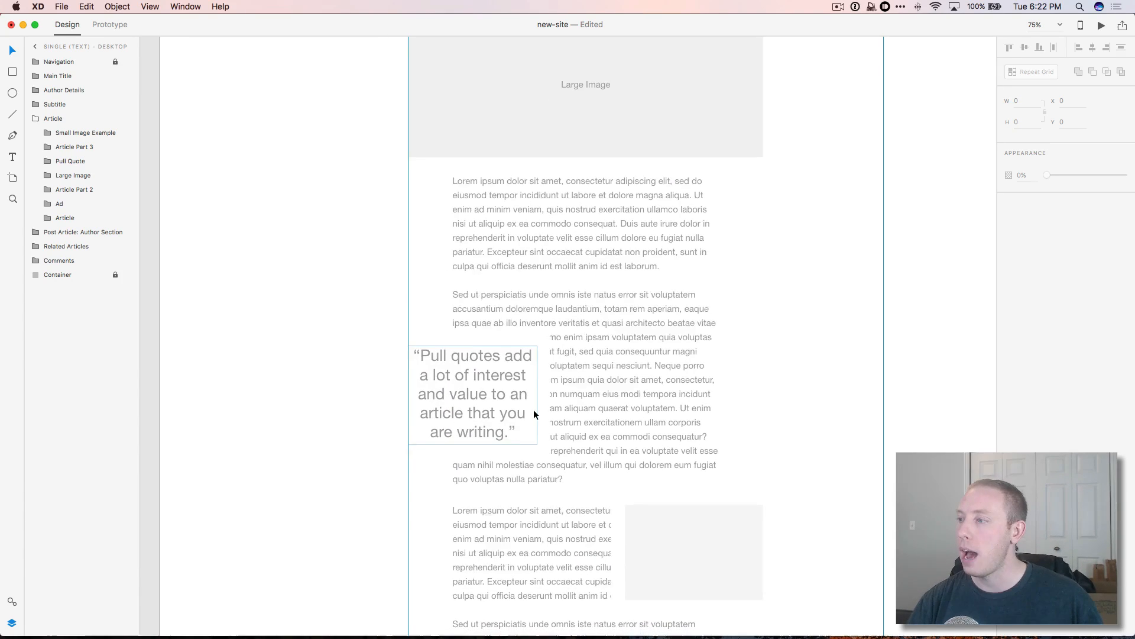
scroll(533, 410, down, 5)
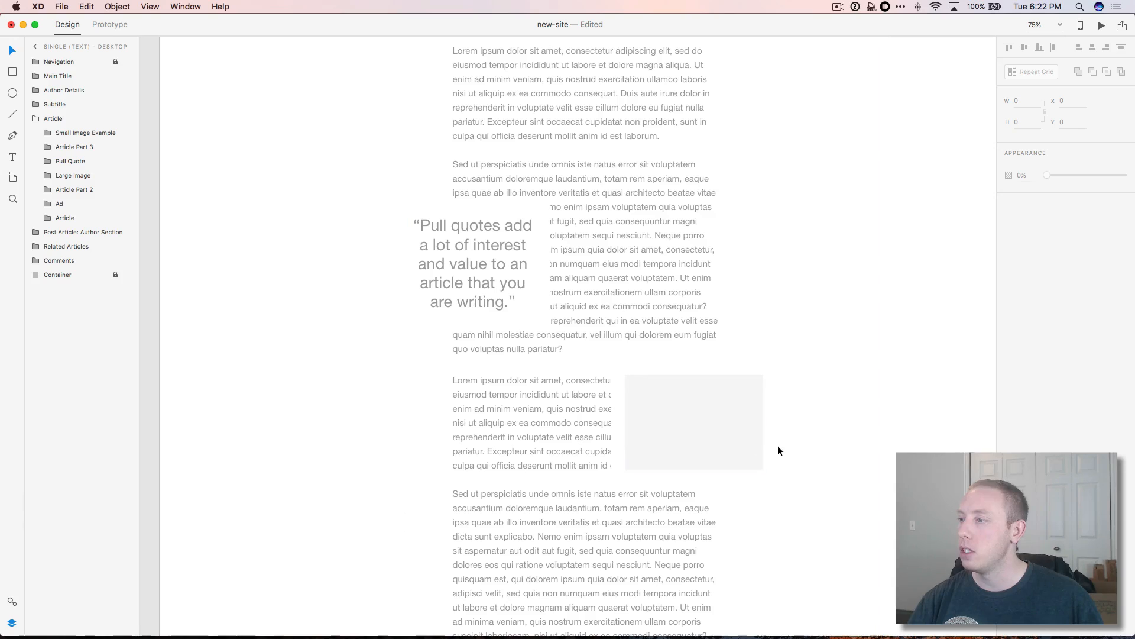
scroll(673, 434, down, 1)
scroll(673, 428, down, 11)
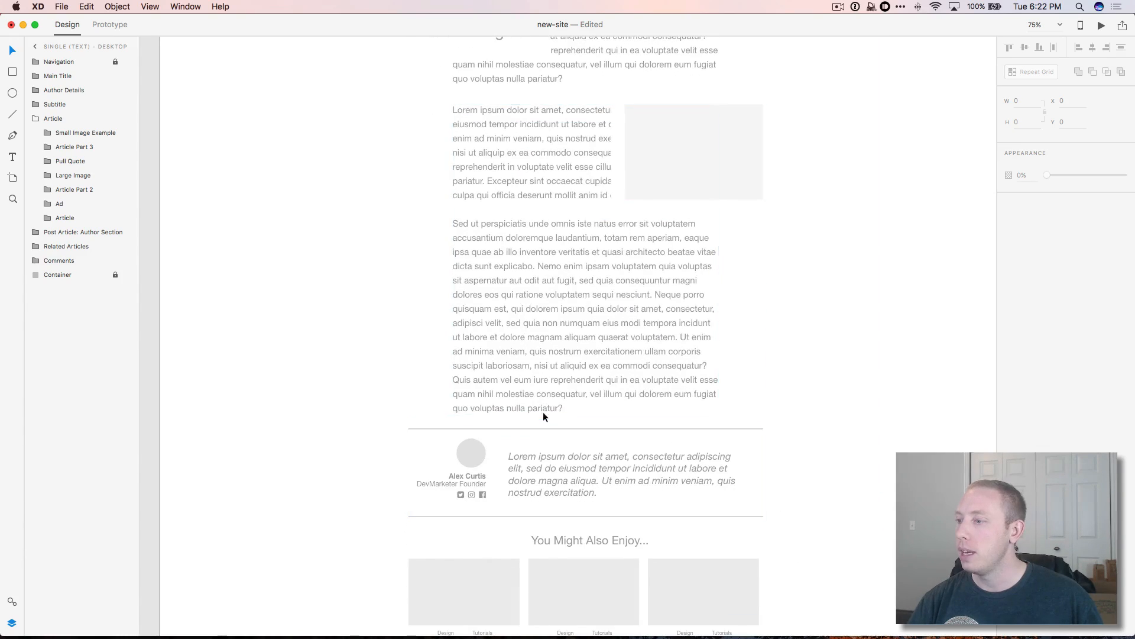
scroll(545, 406, down, 2)
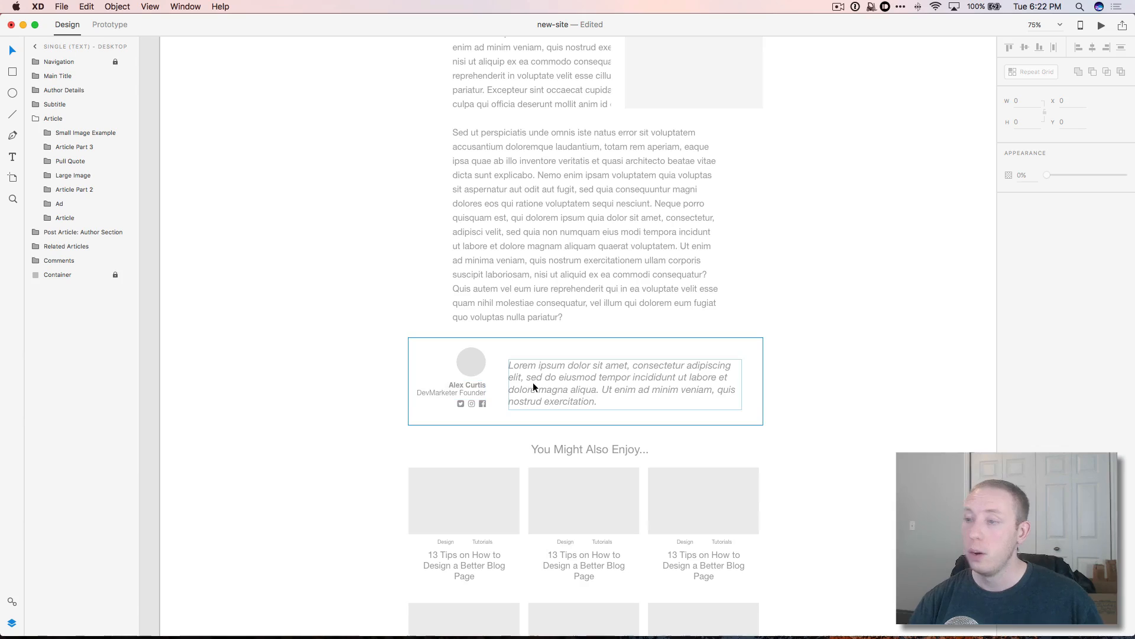
scroll(534, 379, down, 9)
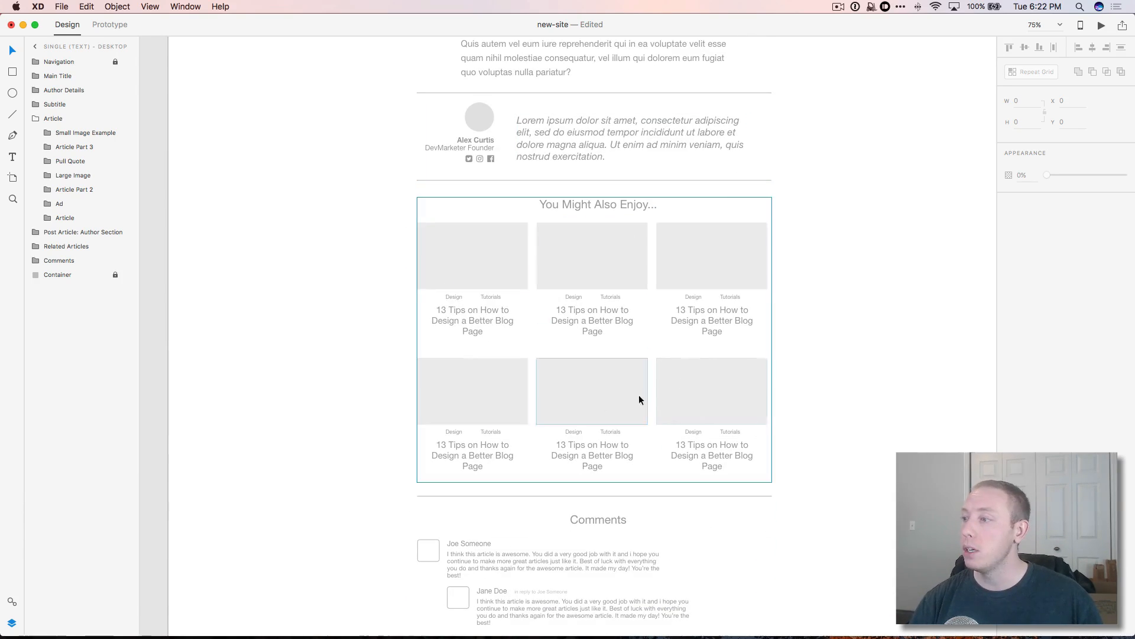
scroll(892, 441, down, 10)
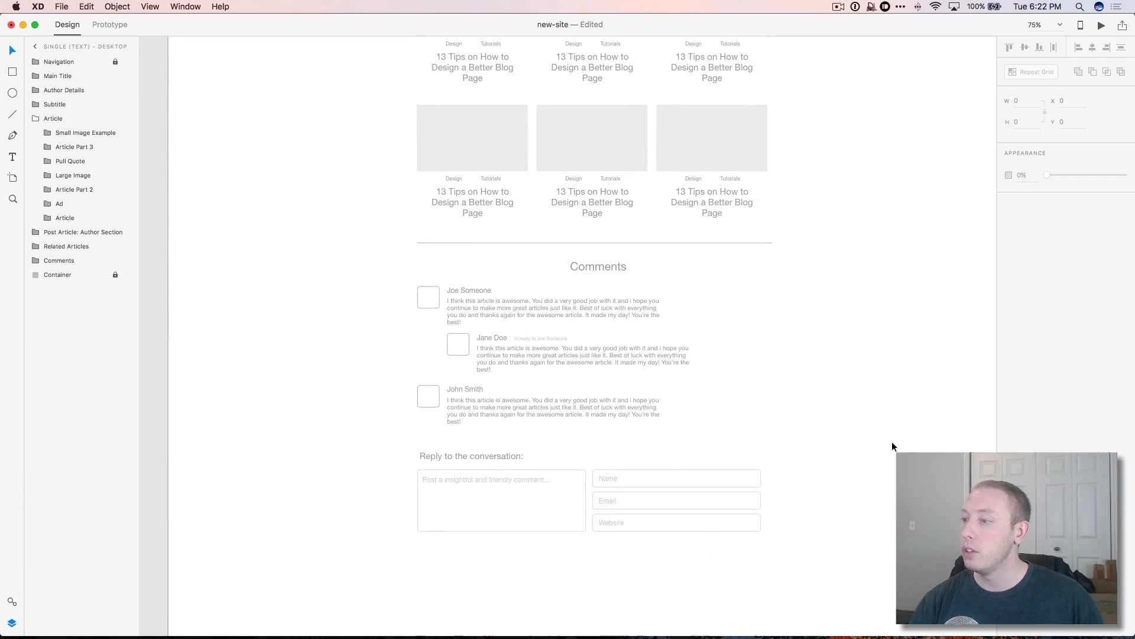
scroll(524, 338, down, 3)
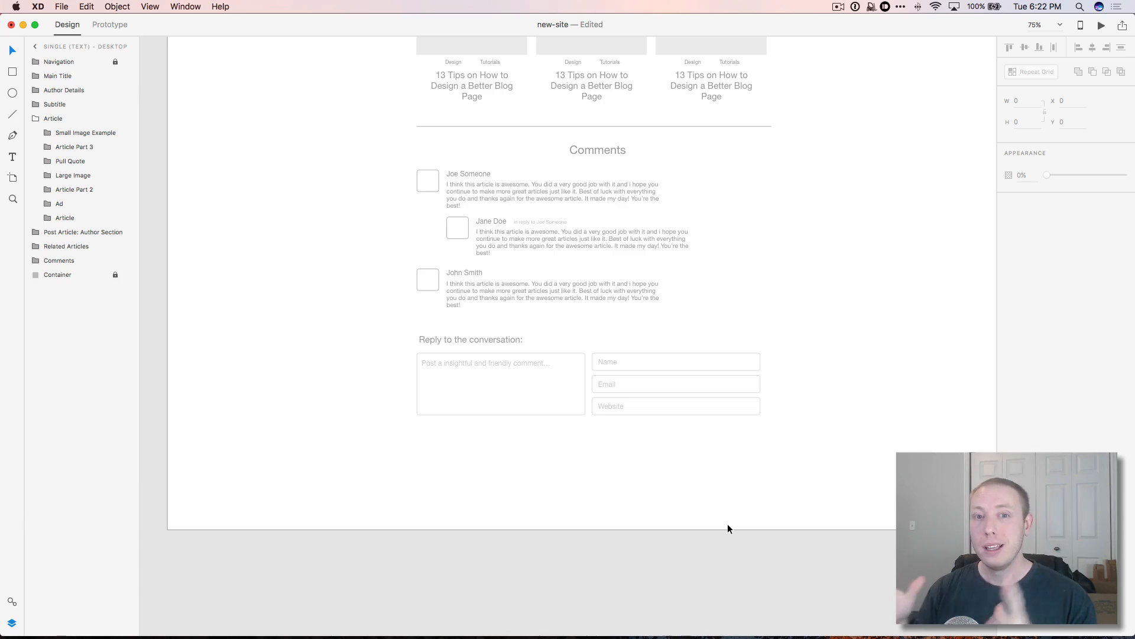
Step: Scroll back up and zoom out to 50% to view the article's top half
scroll(648, 312, up, 15)
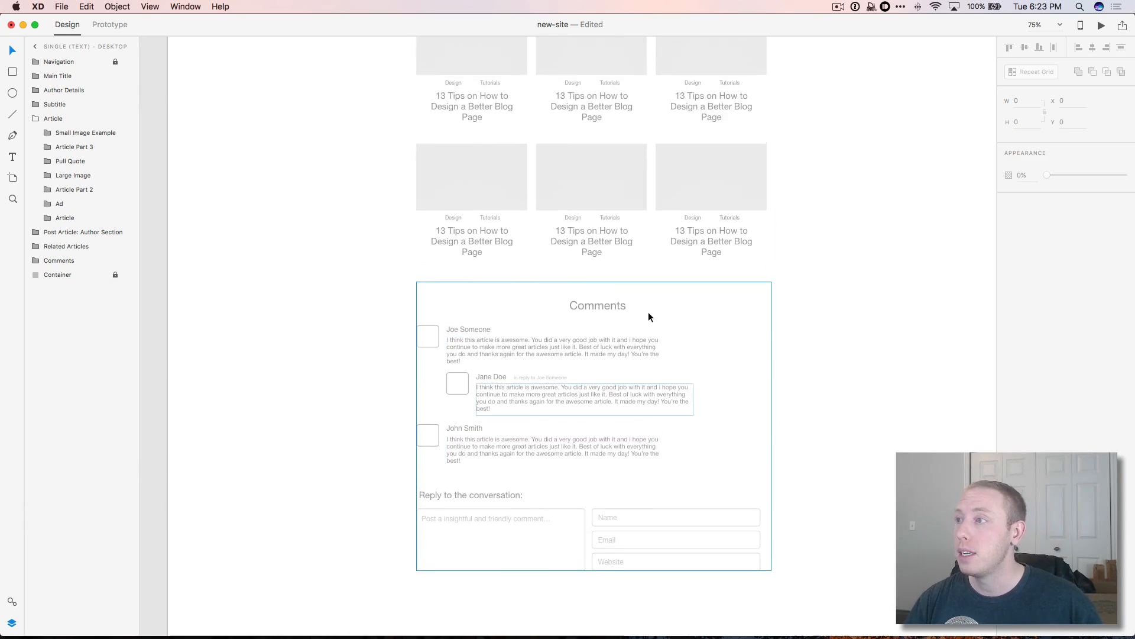
scroll(648, 317, up, 13)
key(z)
alt+click(649, 314)
scroll(650, 315, down, 2)
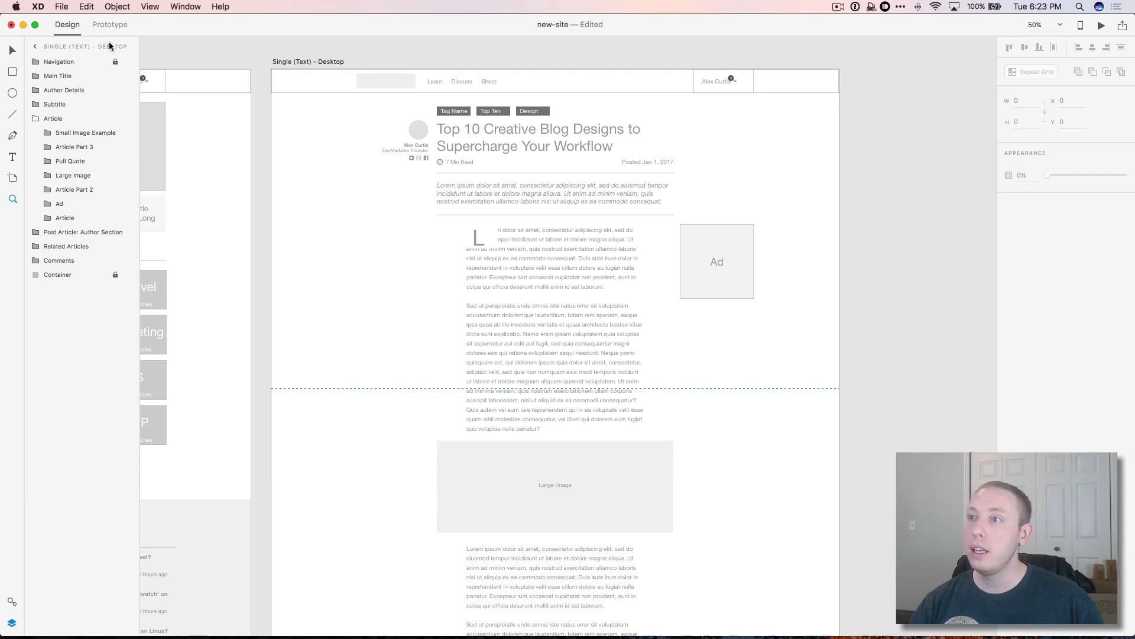
Step: Switch to Prototype mode and launch the Desktop Preview of the article artboard
click(110, 24)
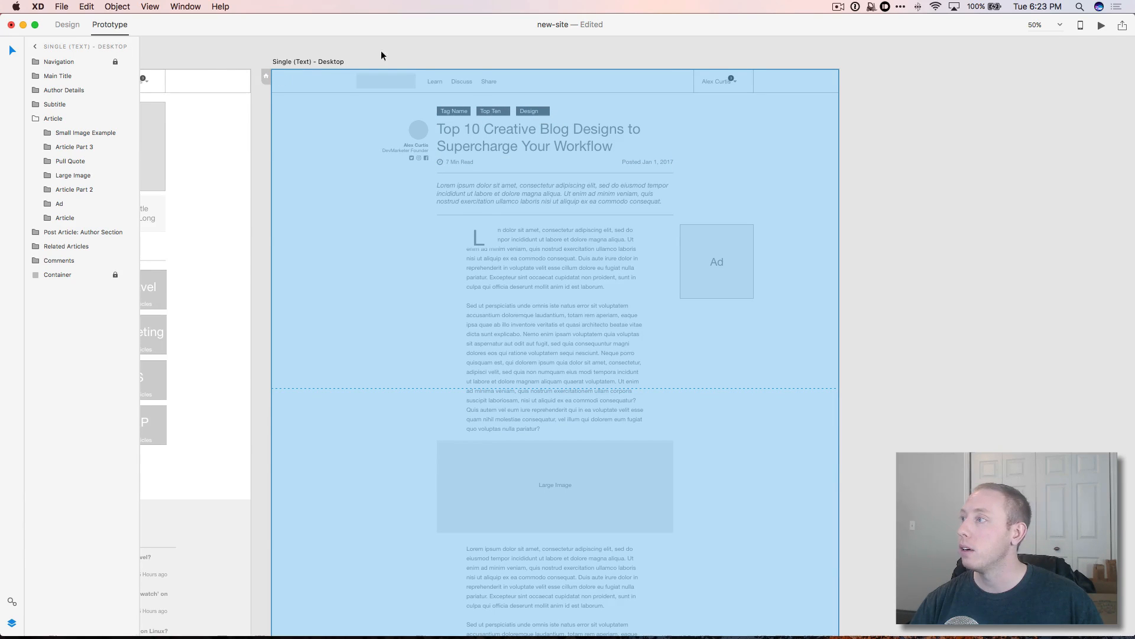
click(1102, 25)
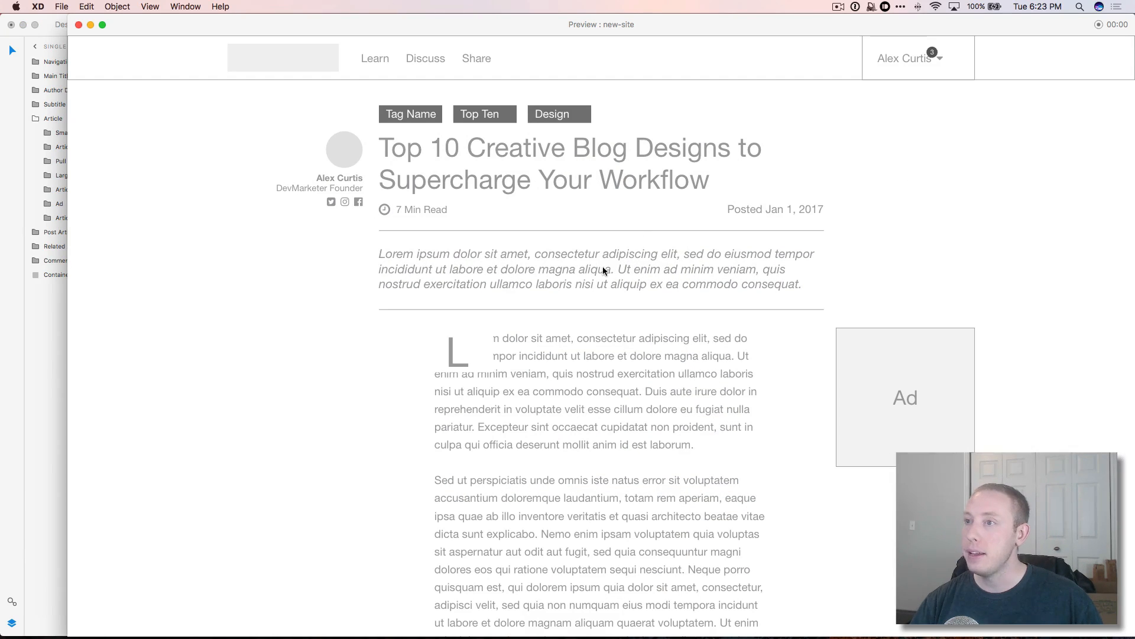
scroll(599, 271, down, 10)
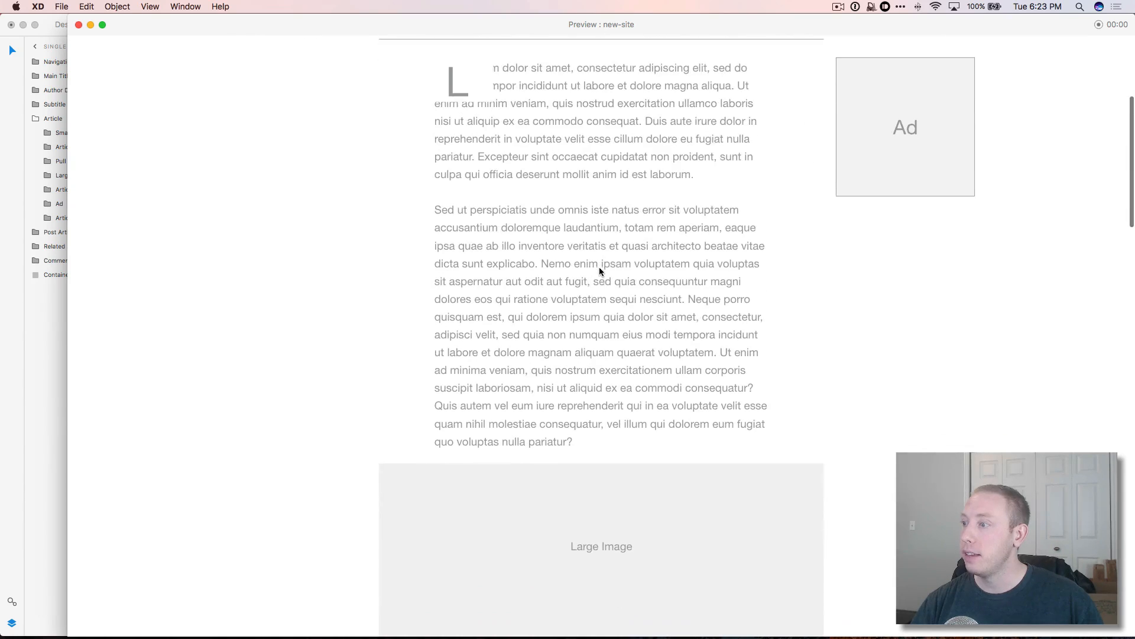
scroll(598, 271, down, 5)
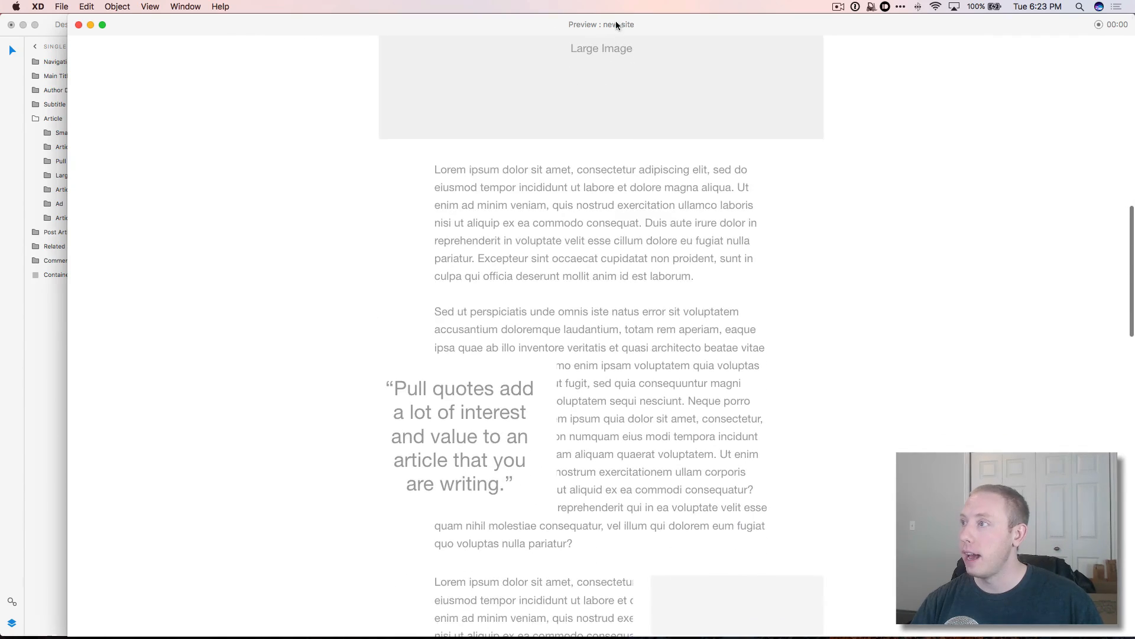
drag(617, 23, 574, 22)
Step: Scroll through the full wireframe in the preview, then close the Preview window
scroll(635, 238, down, 5)
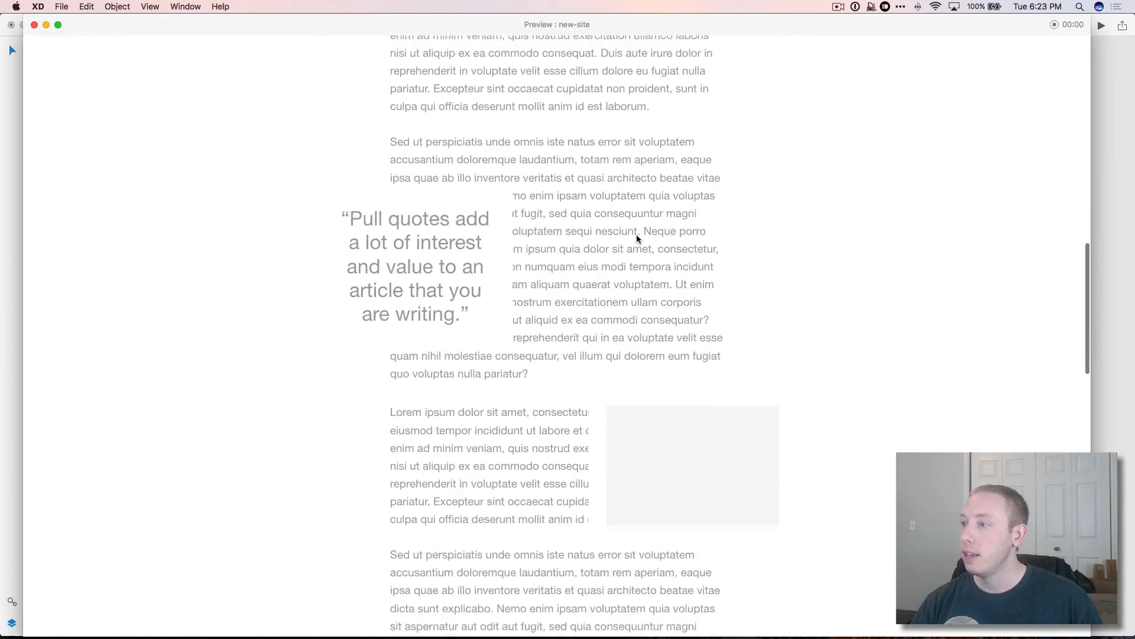
scroll(637, 236, down, 10)
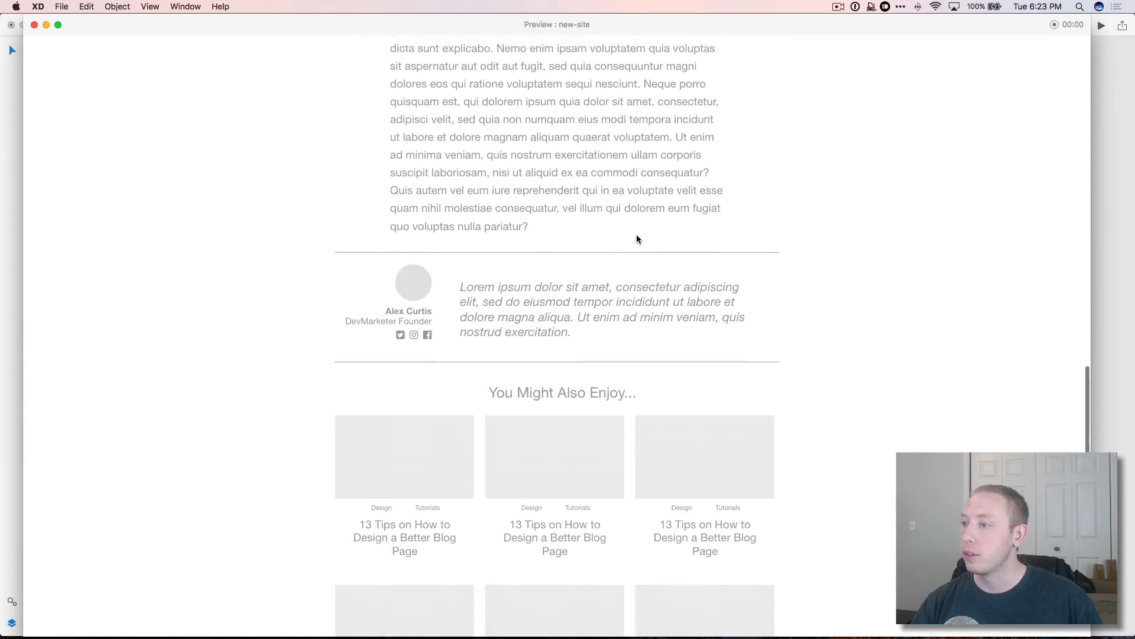
scroll(637, 239, down, 10)
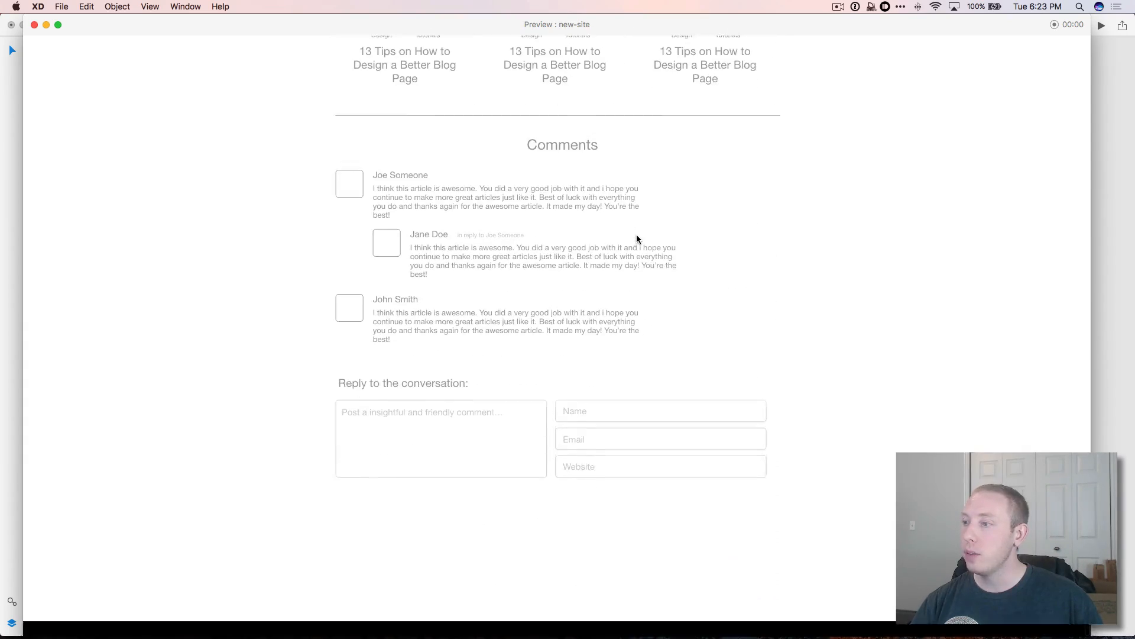
scroll(637, 239, up, 20)
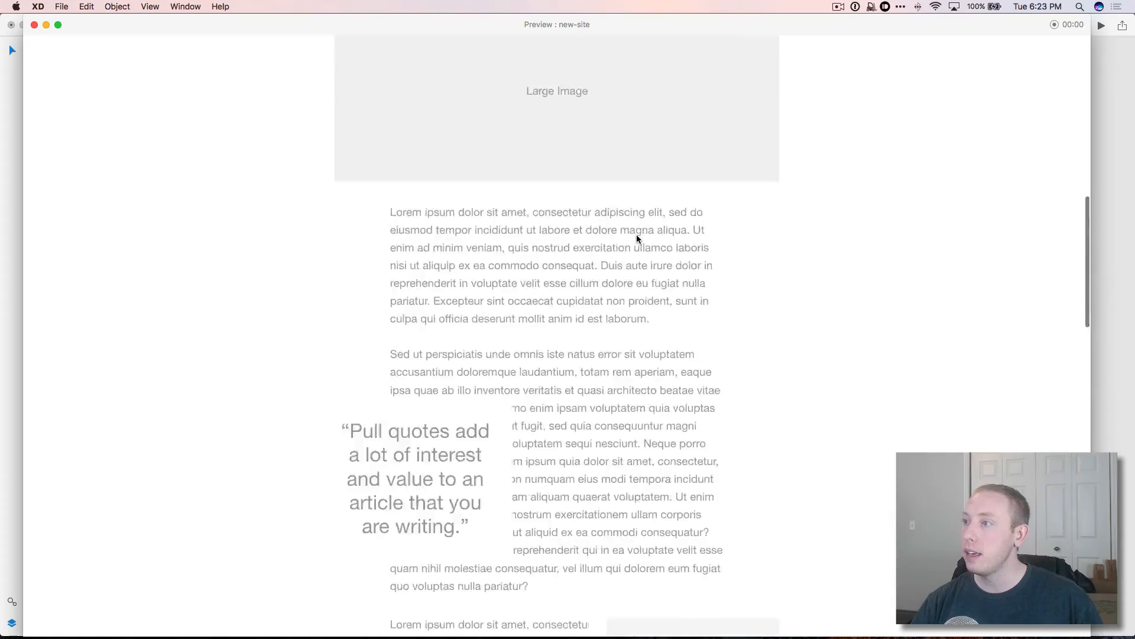
scroll(636, 235, down, 4)
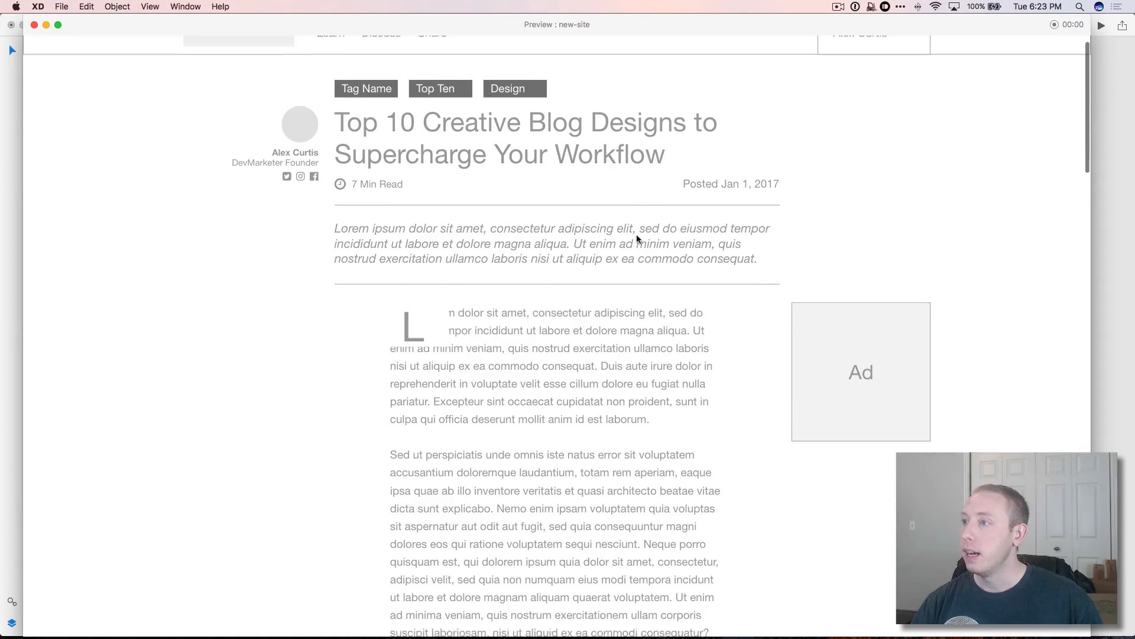
scroll(636, 239, down, 10)
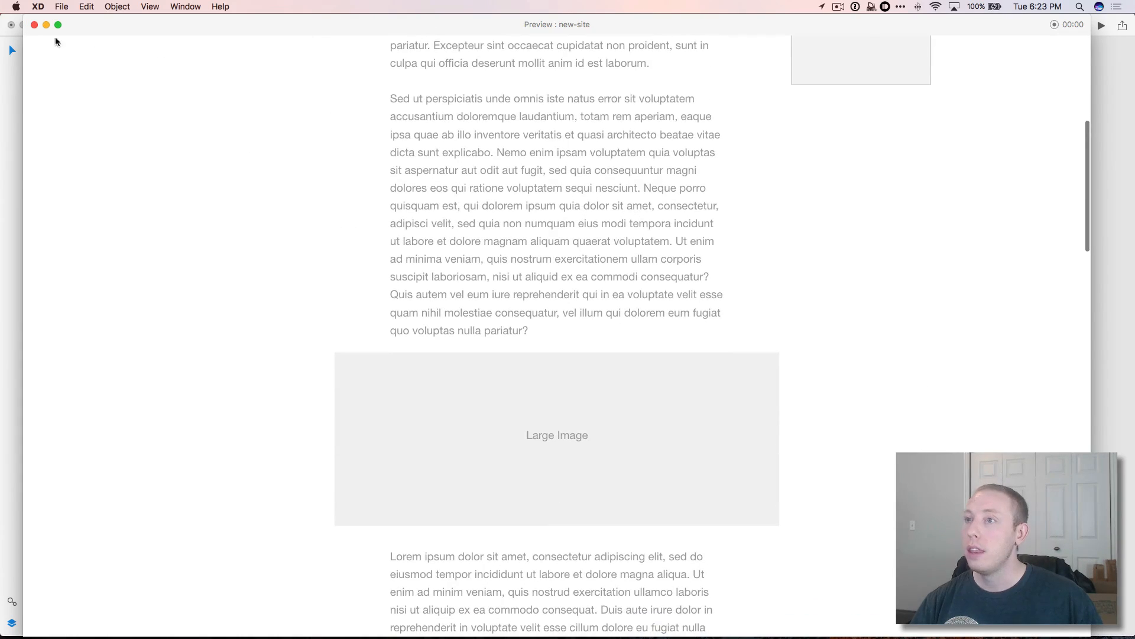
scroll(499, 210, down, 10)
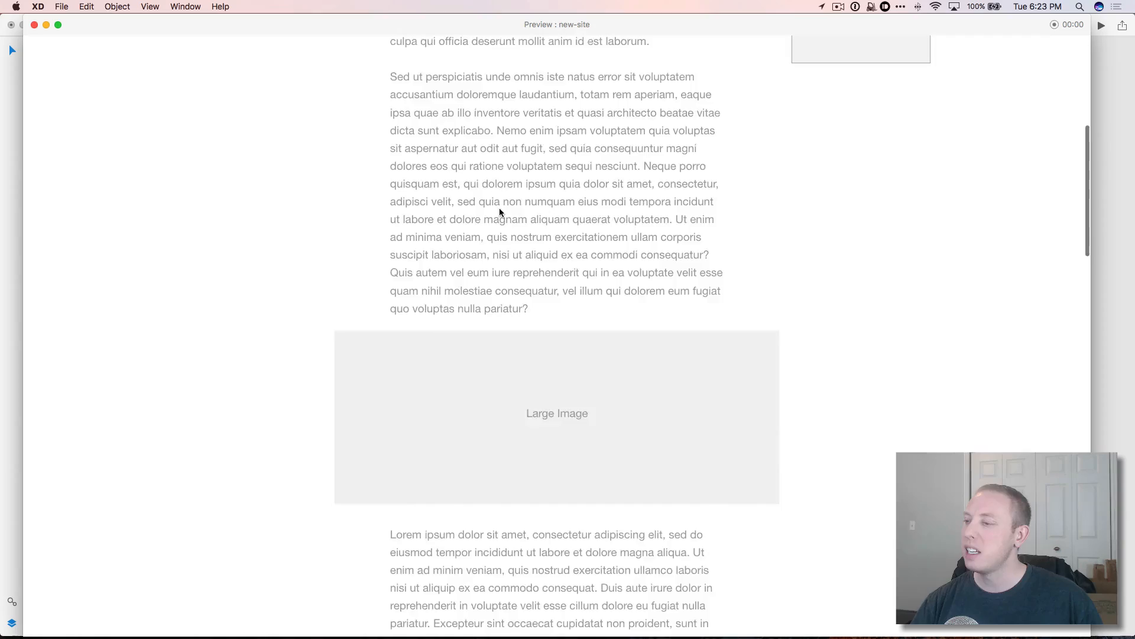
scroll(499, 211, down, 20)
scroll(499, 212, up, 20)
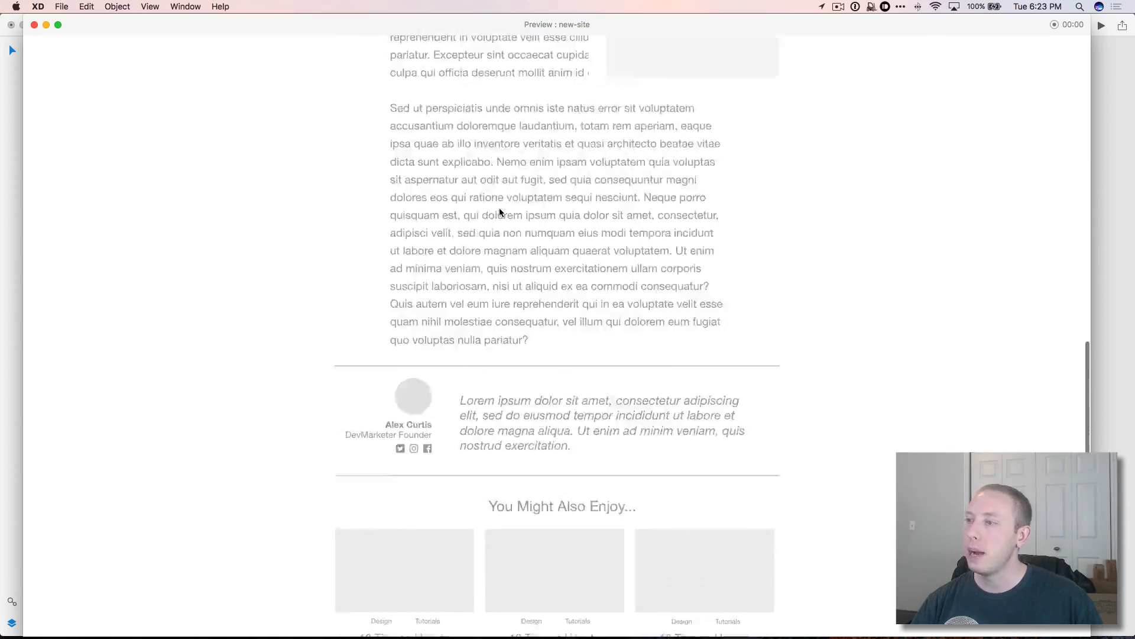
scroll(499, 213, up, 20)
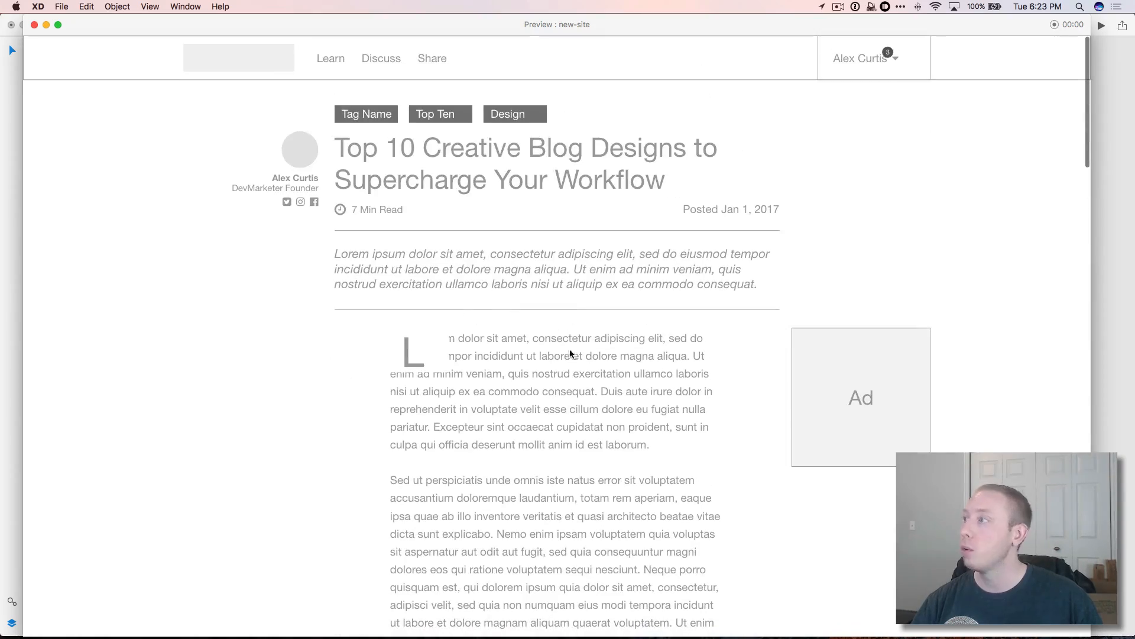
click(34, 24)
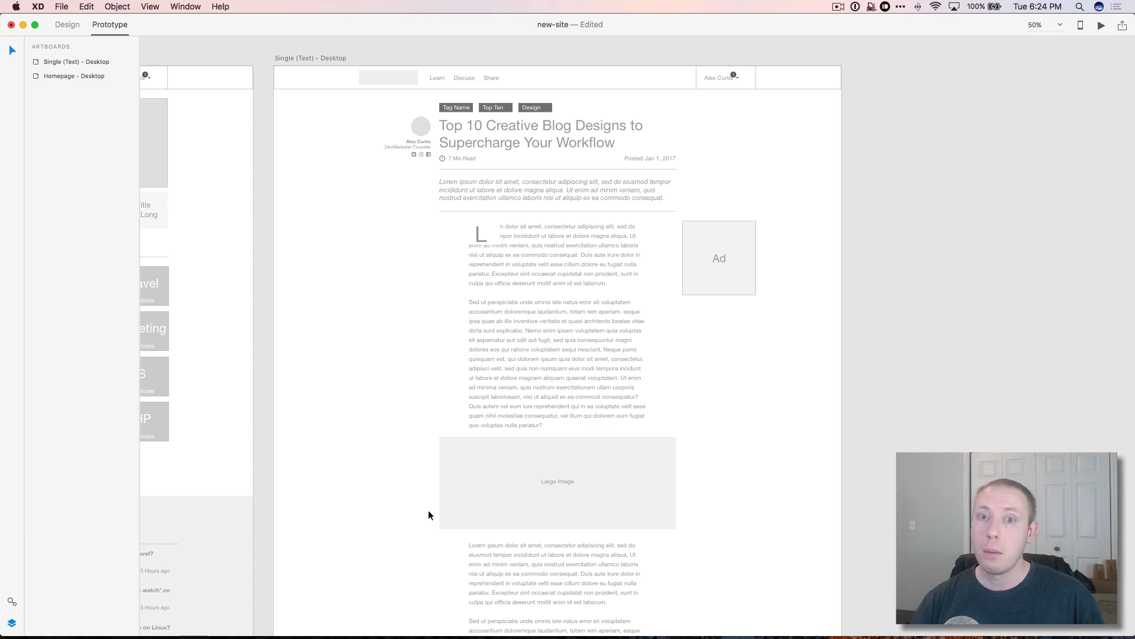
scroll(602, 467, up, 2)
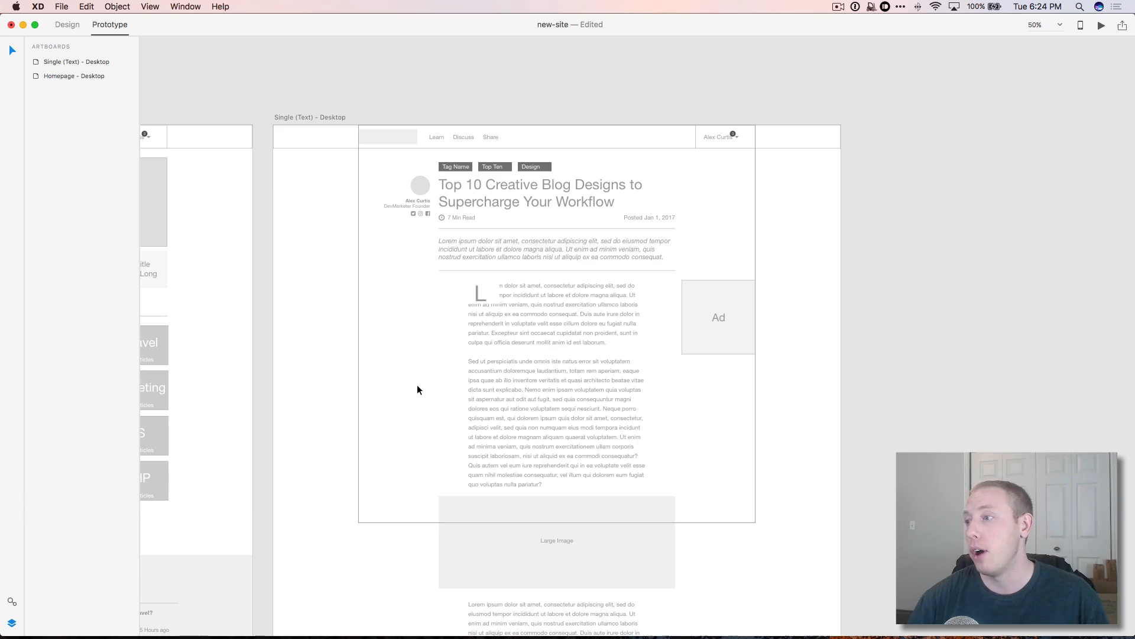
scroll(418, 389, down, 5)
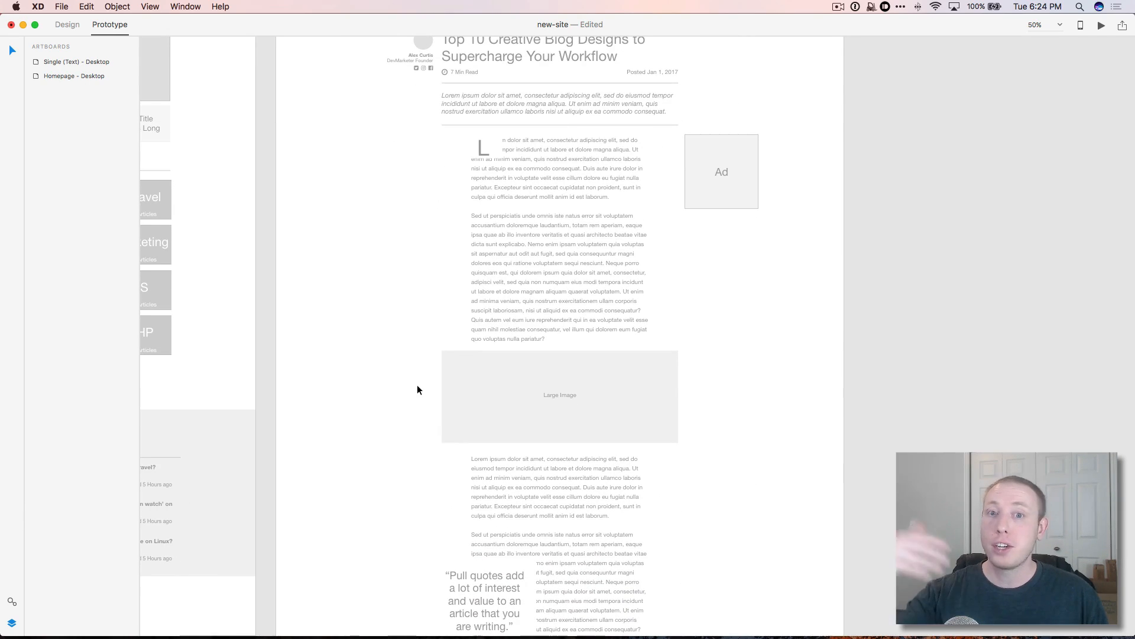
scroll(563, 375, down, 7)
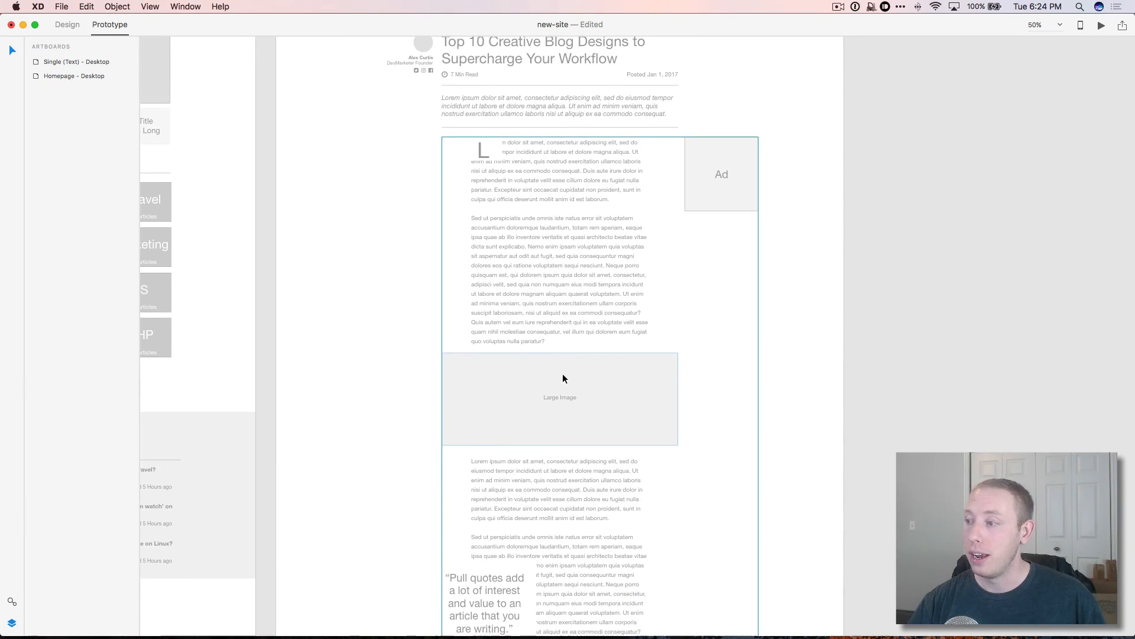
scroll(562, 374, down, 5)
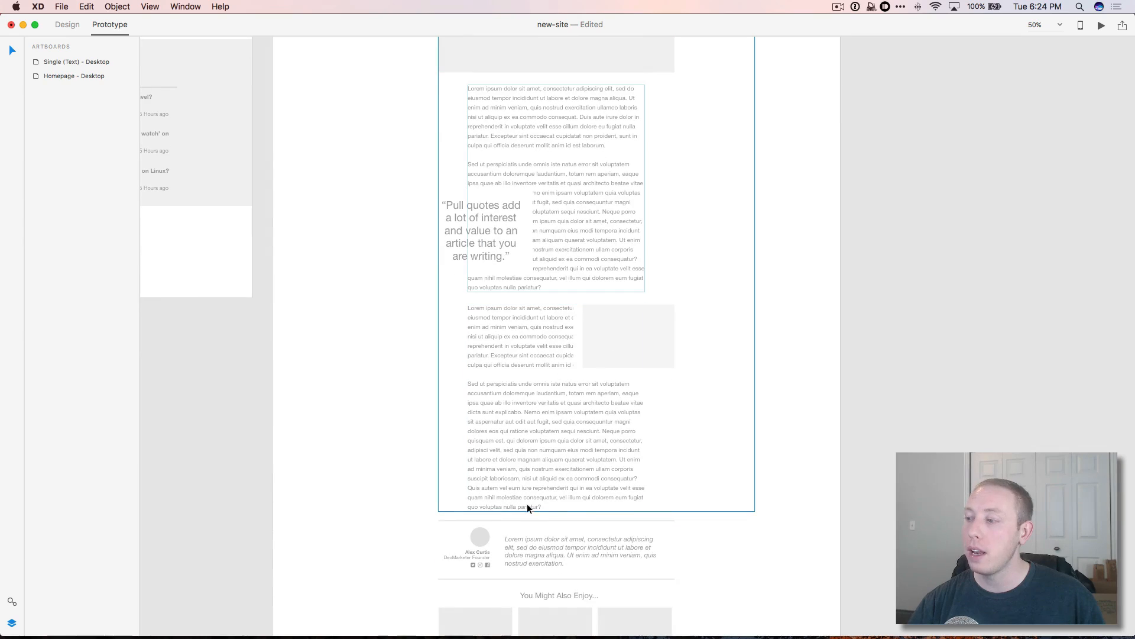
scroll(537, 506, up, 8)
scroll(537, 506, up, 8)
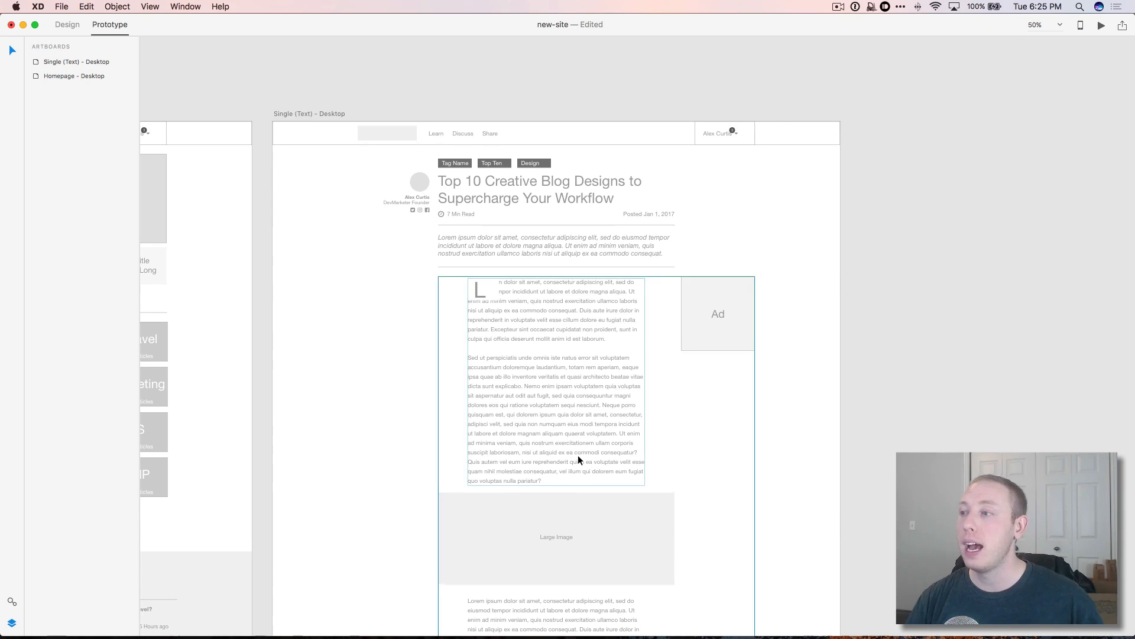
scroll(577, 455, down, 2)
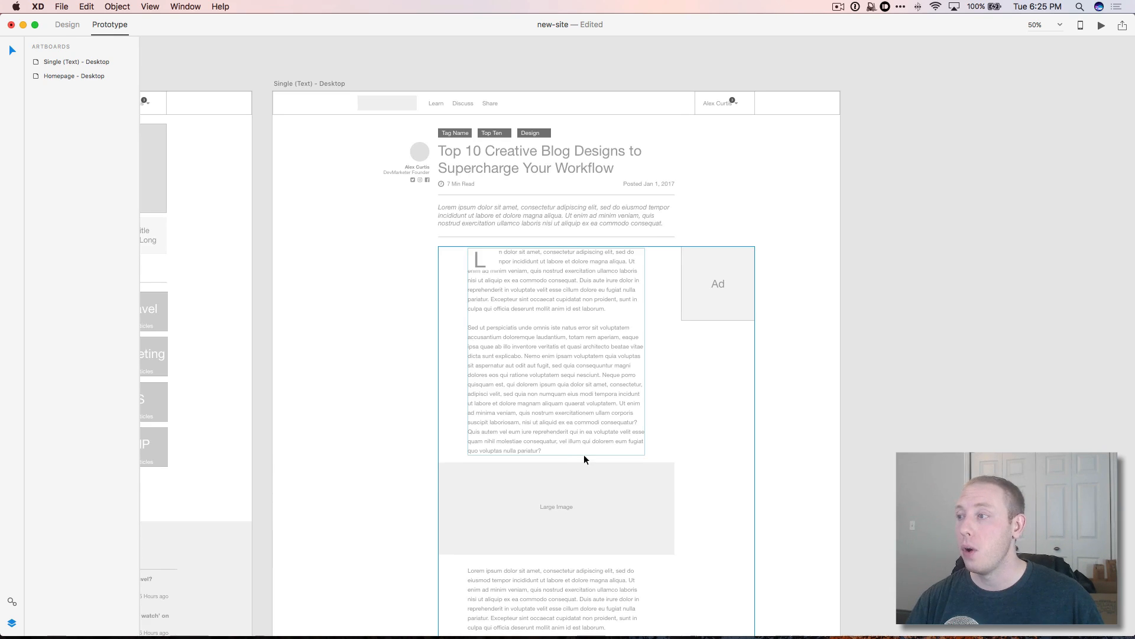
click(797, 403)
click(910, 368)
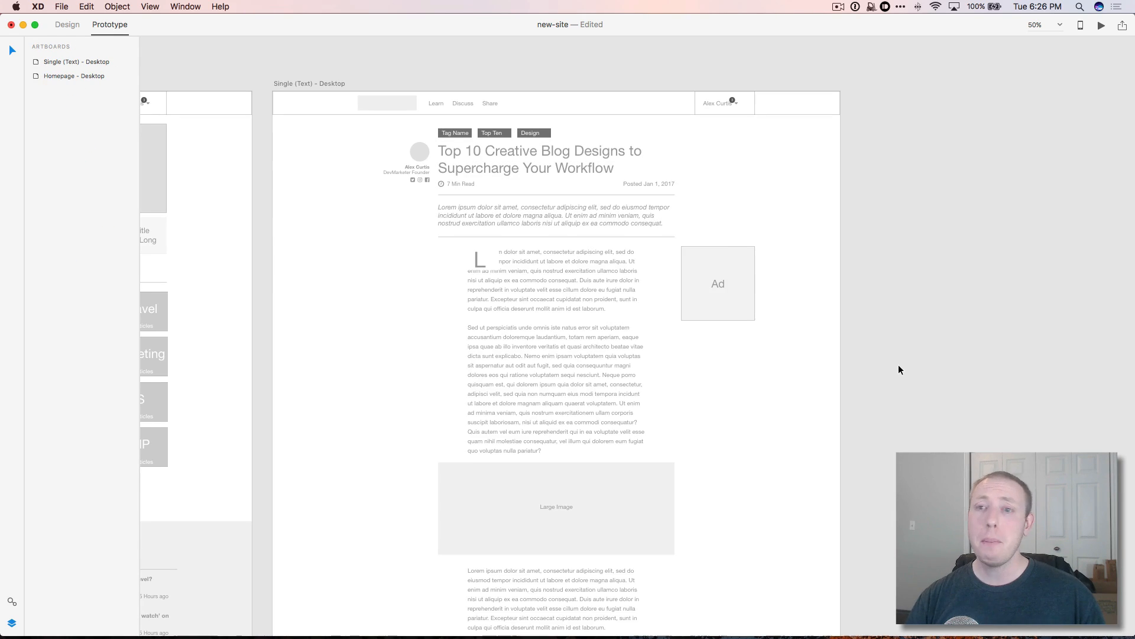
scroll(869, 364, left, 3)
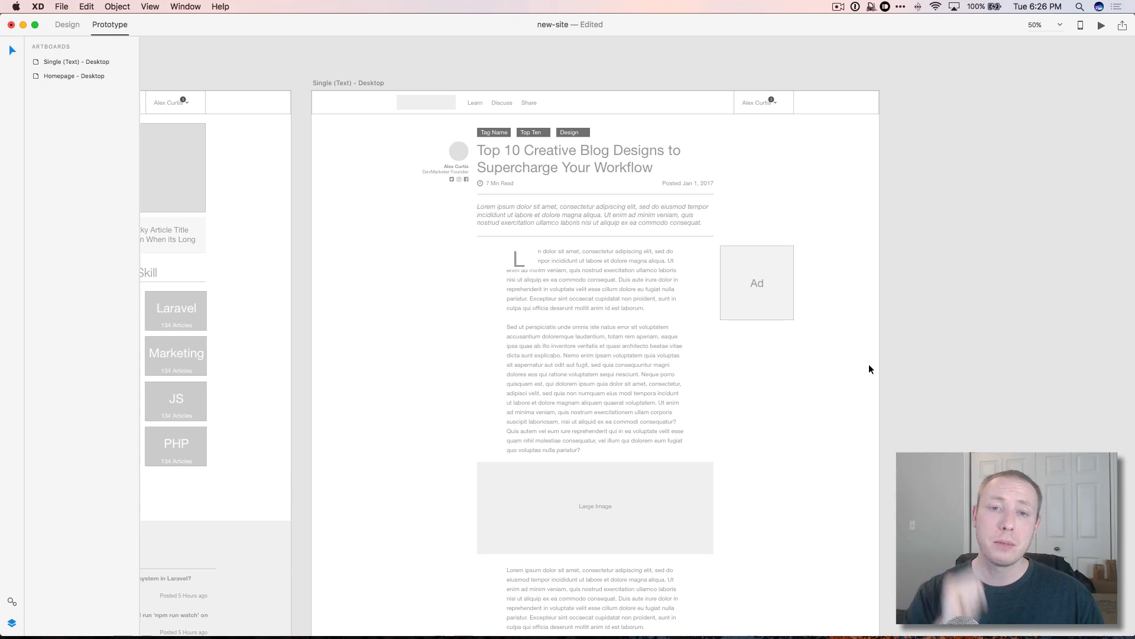